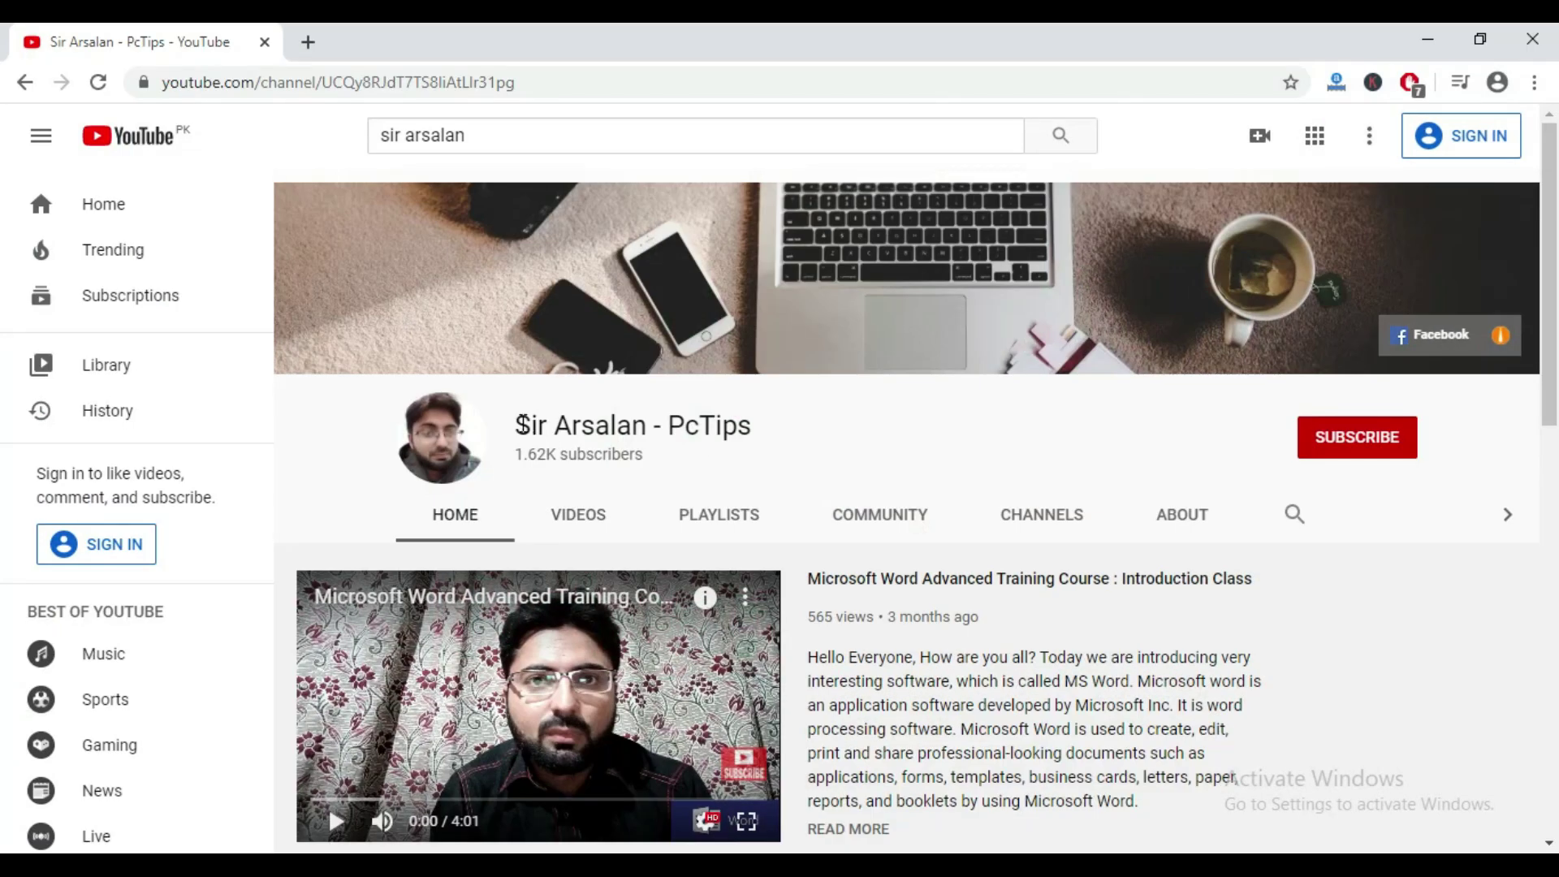
- Close Chrome on the YouTube channel page to reveal the Excel sheet of eight names
left_click_drag(521, 425, 753, 425)
left_click(970, 413)
left_click(1452, 436)
left_click(1359, 474)
left_click(1441, 39)
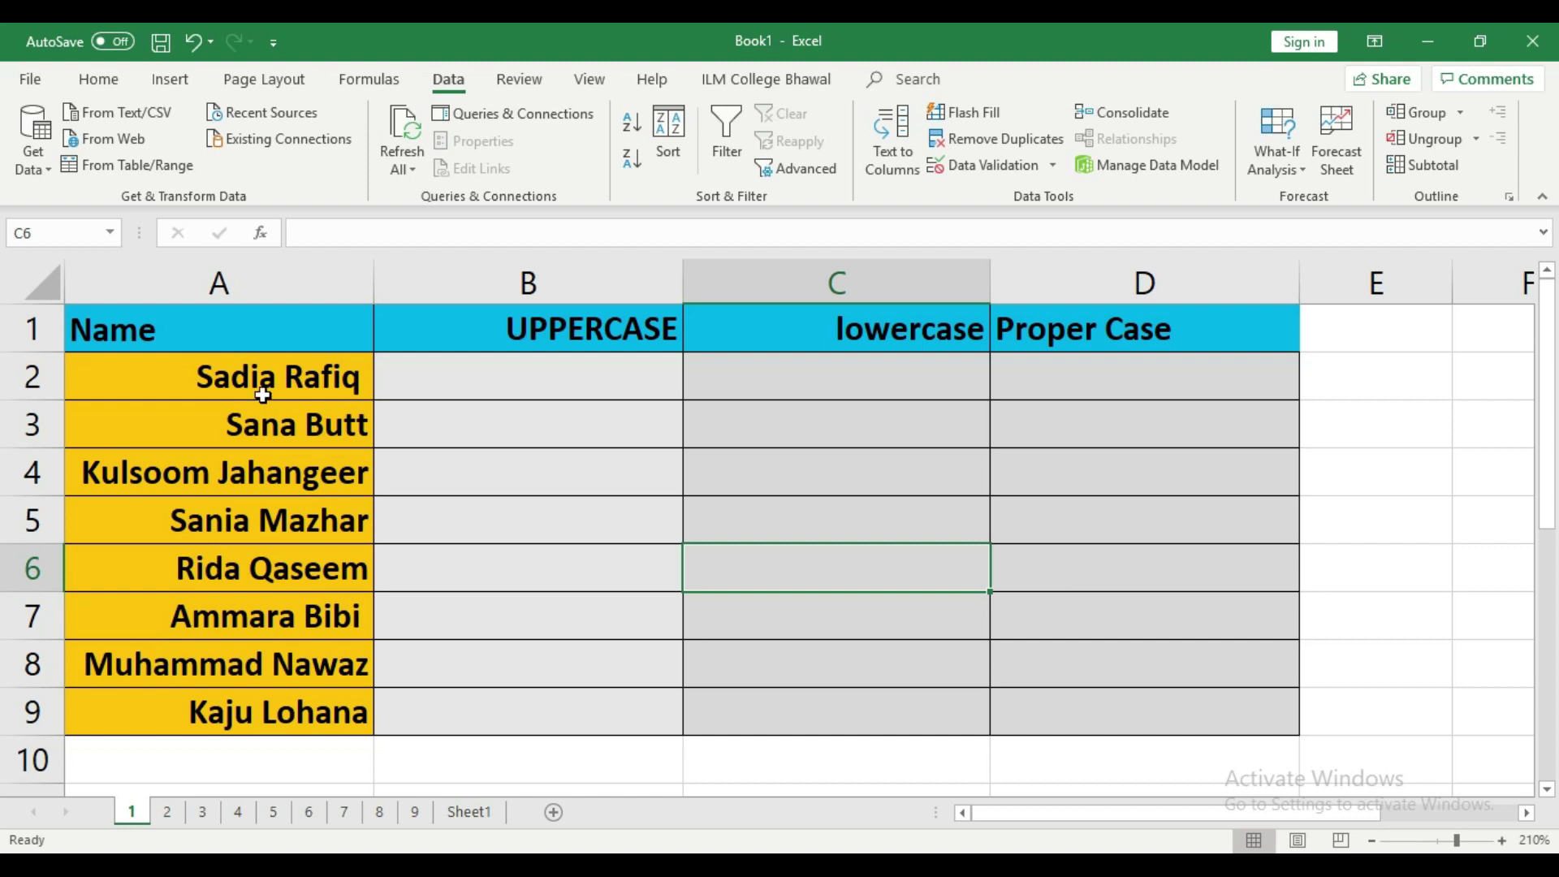
left_click_drag(270, 387, 330, 710)
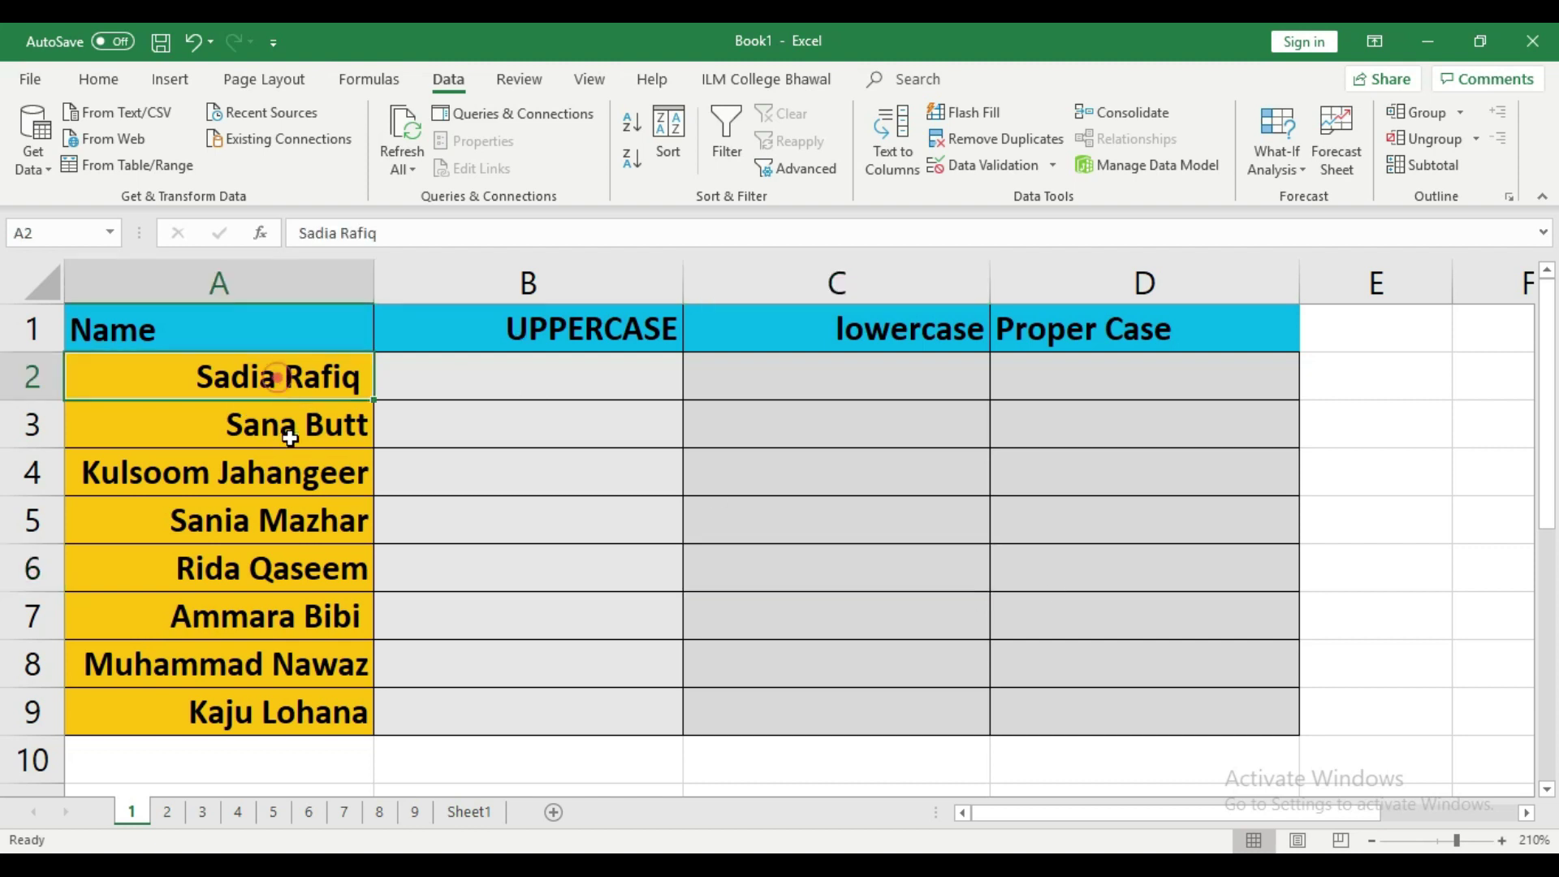
left_click(605, 526)
left_click(301, 375)
left_click(316, 426)
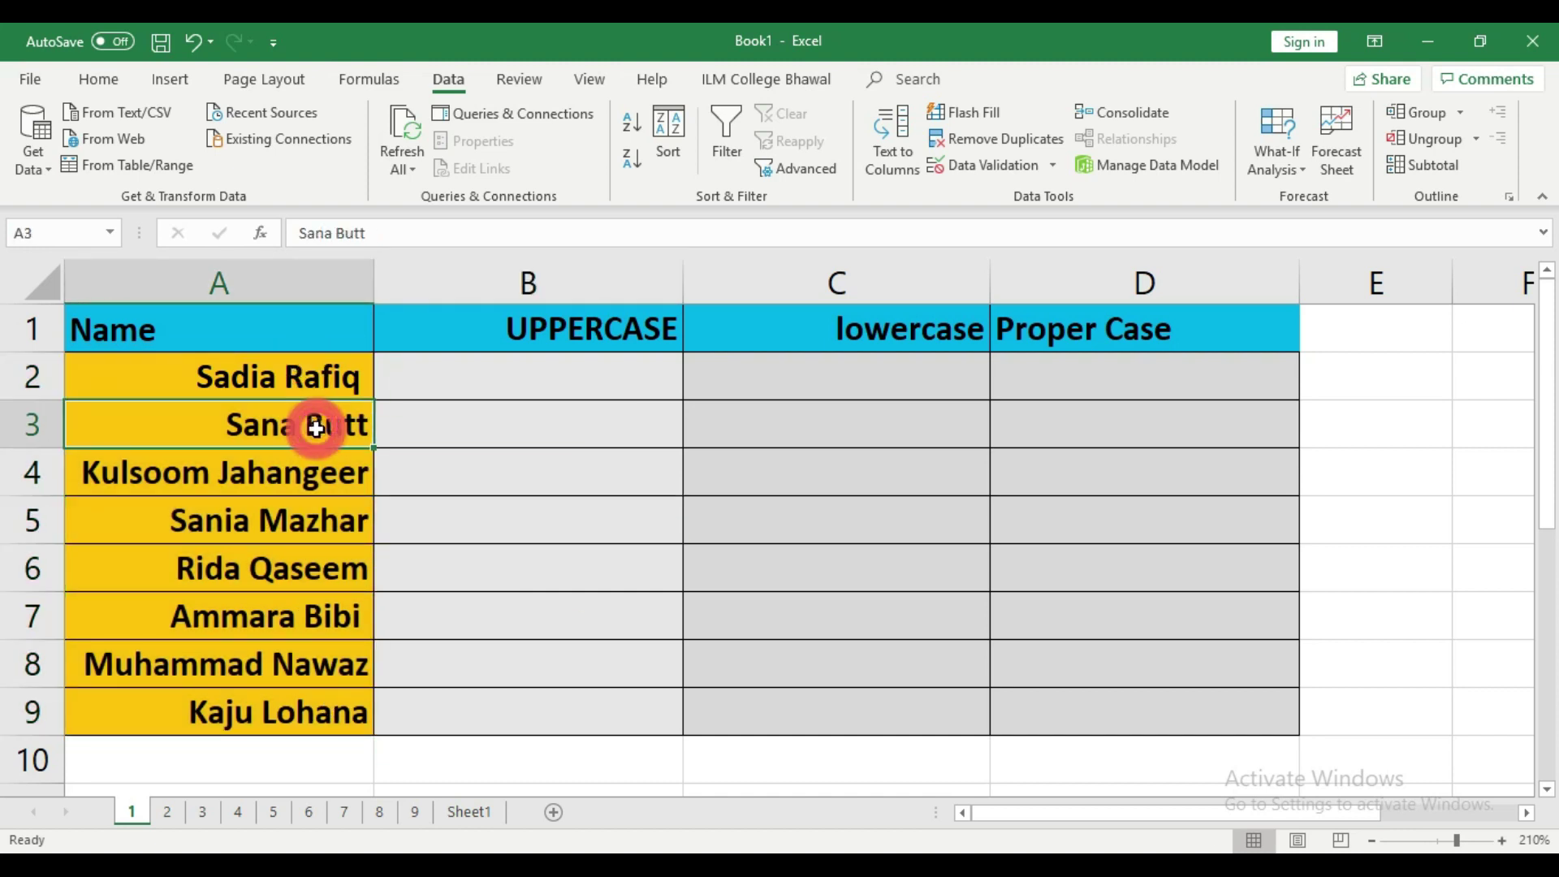
left_click(323, 475)
left_click(337, 529)
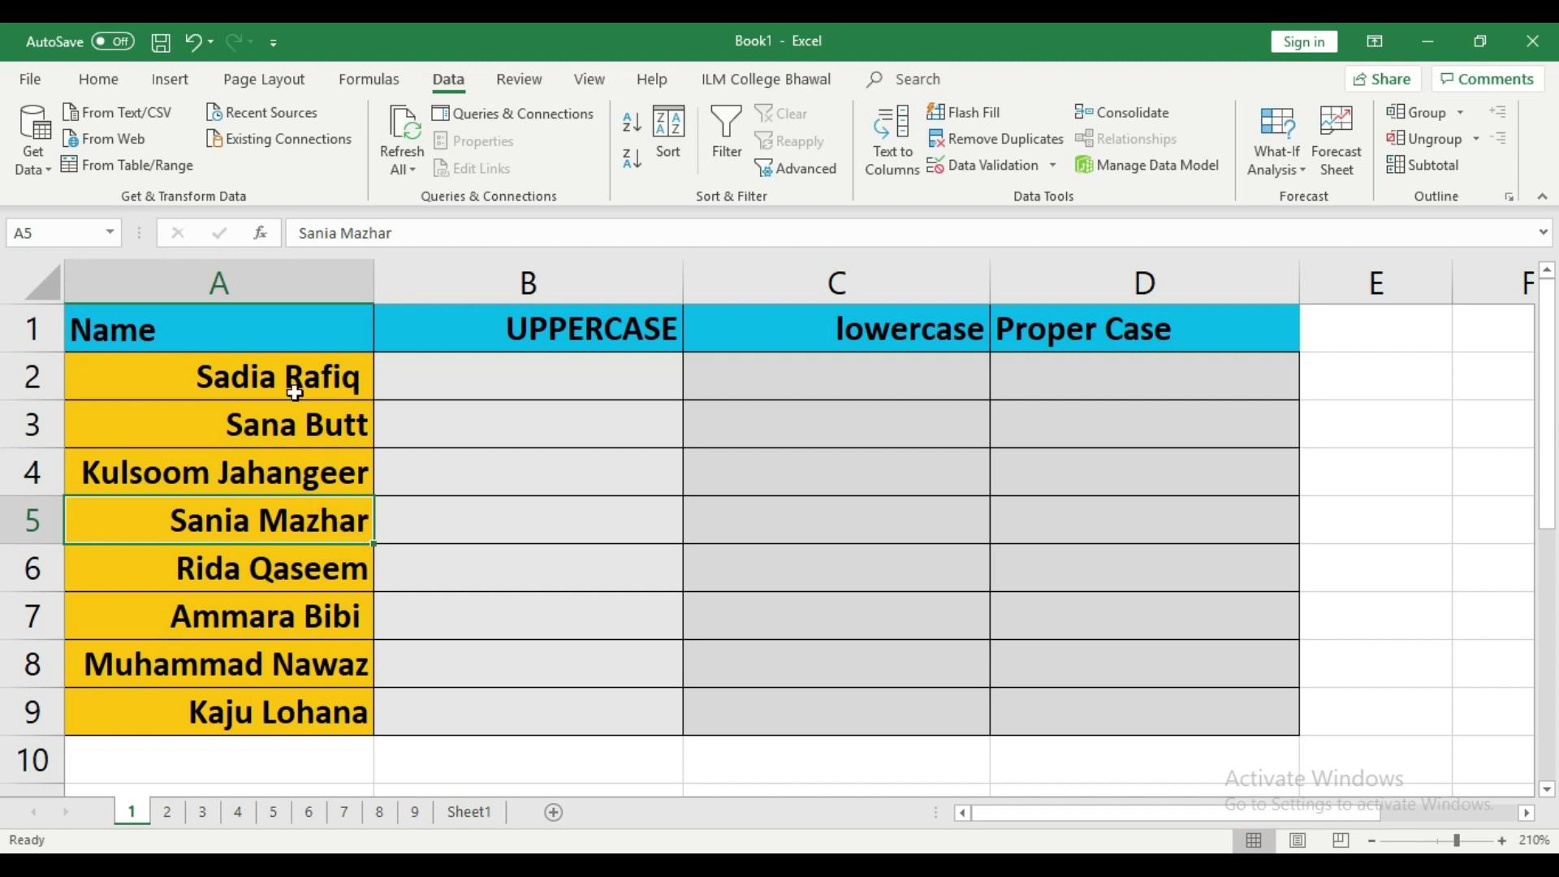
left_click(507, 375)
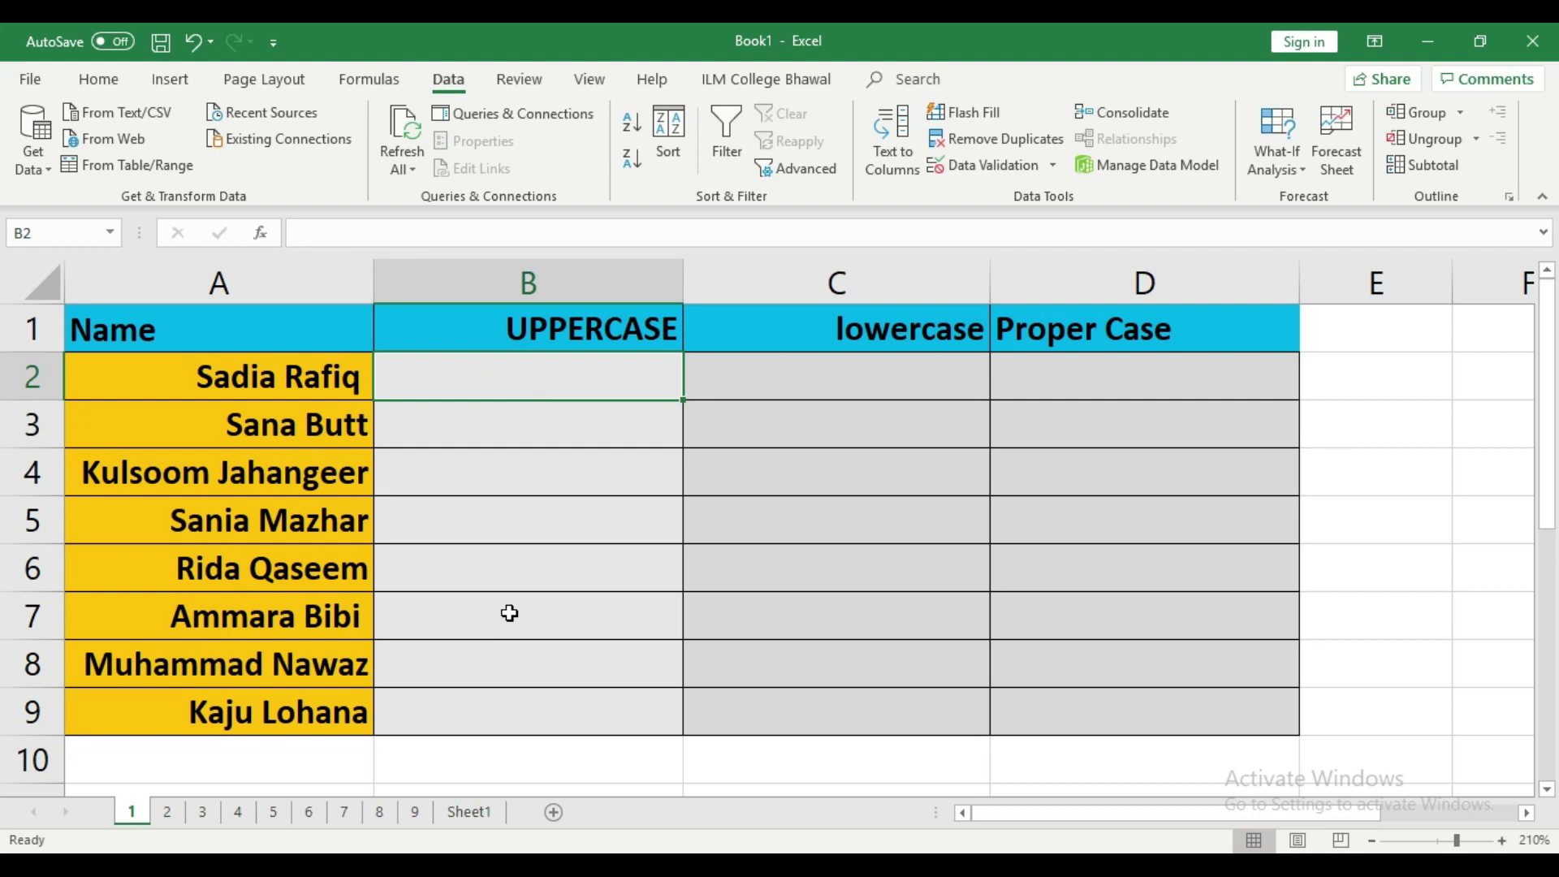
left_click(209, 384)
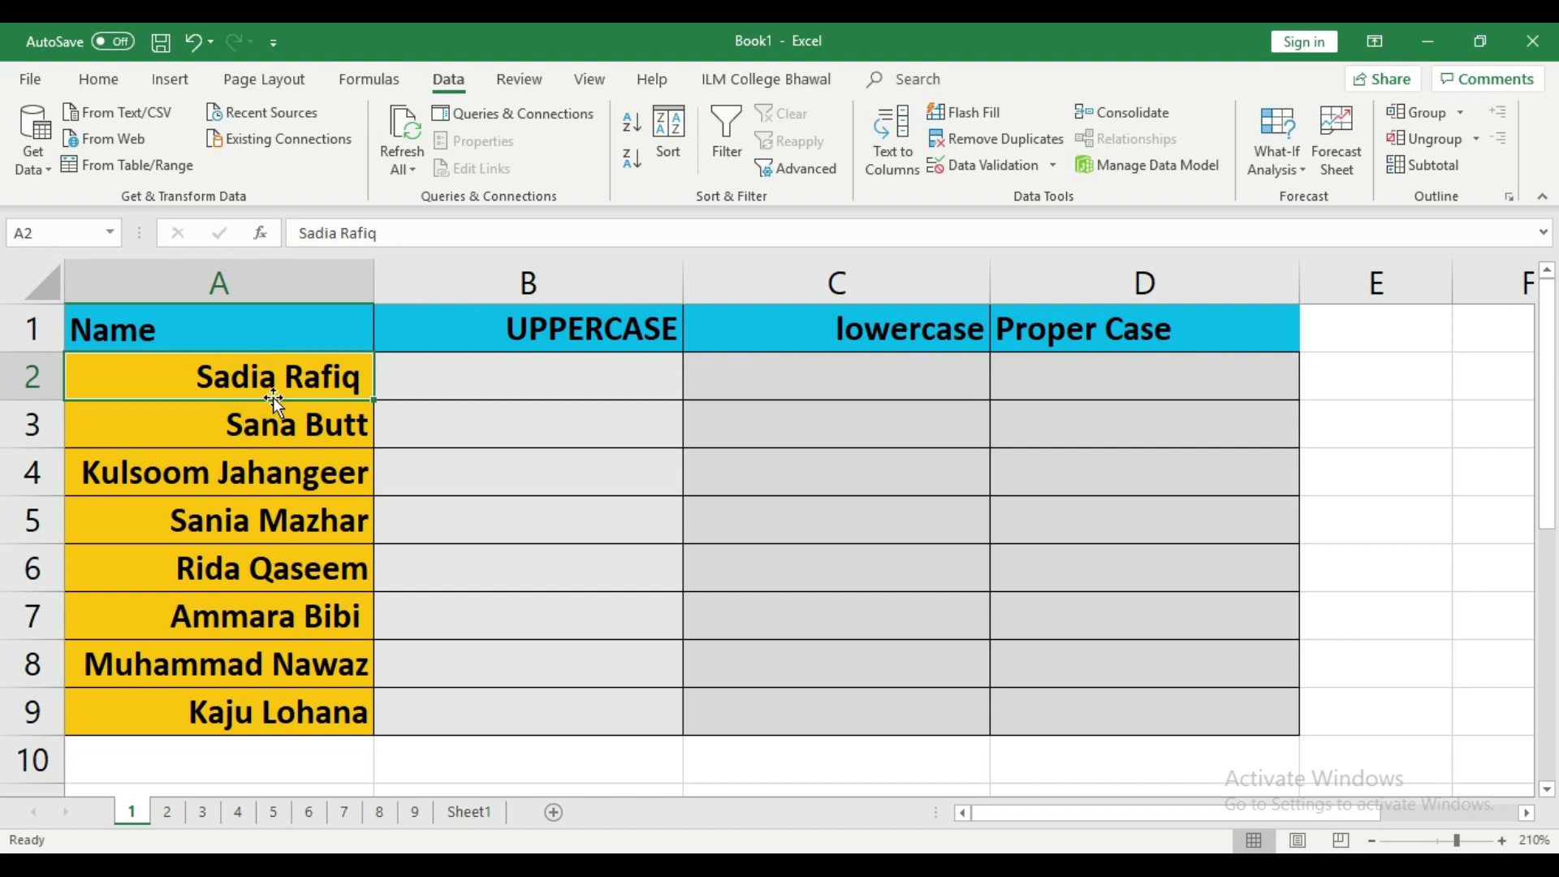
left_click(623, 509)
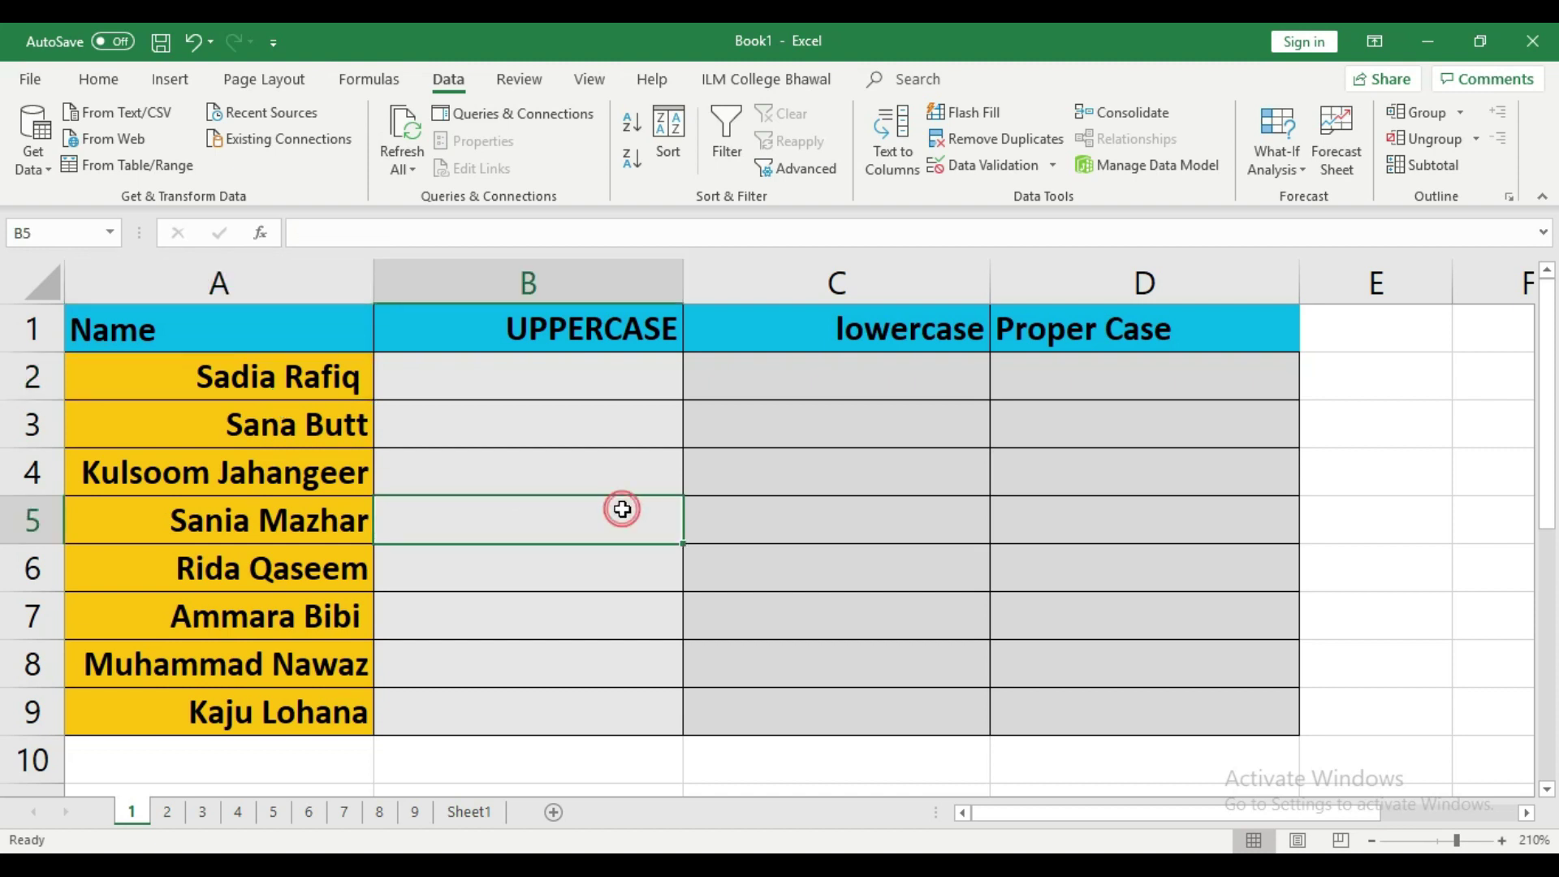
left_click(630, 384)
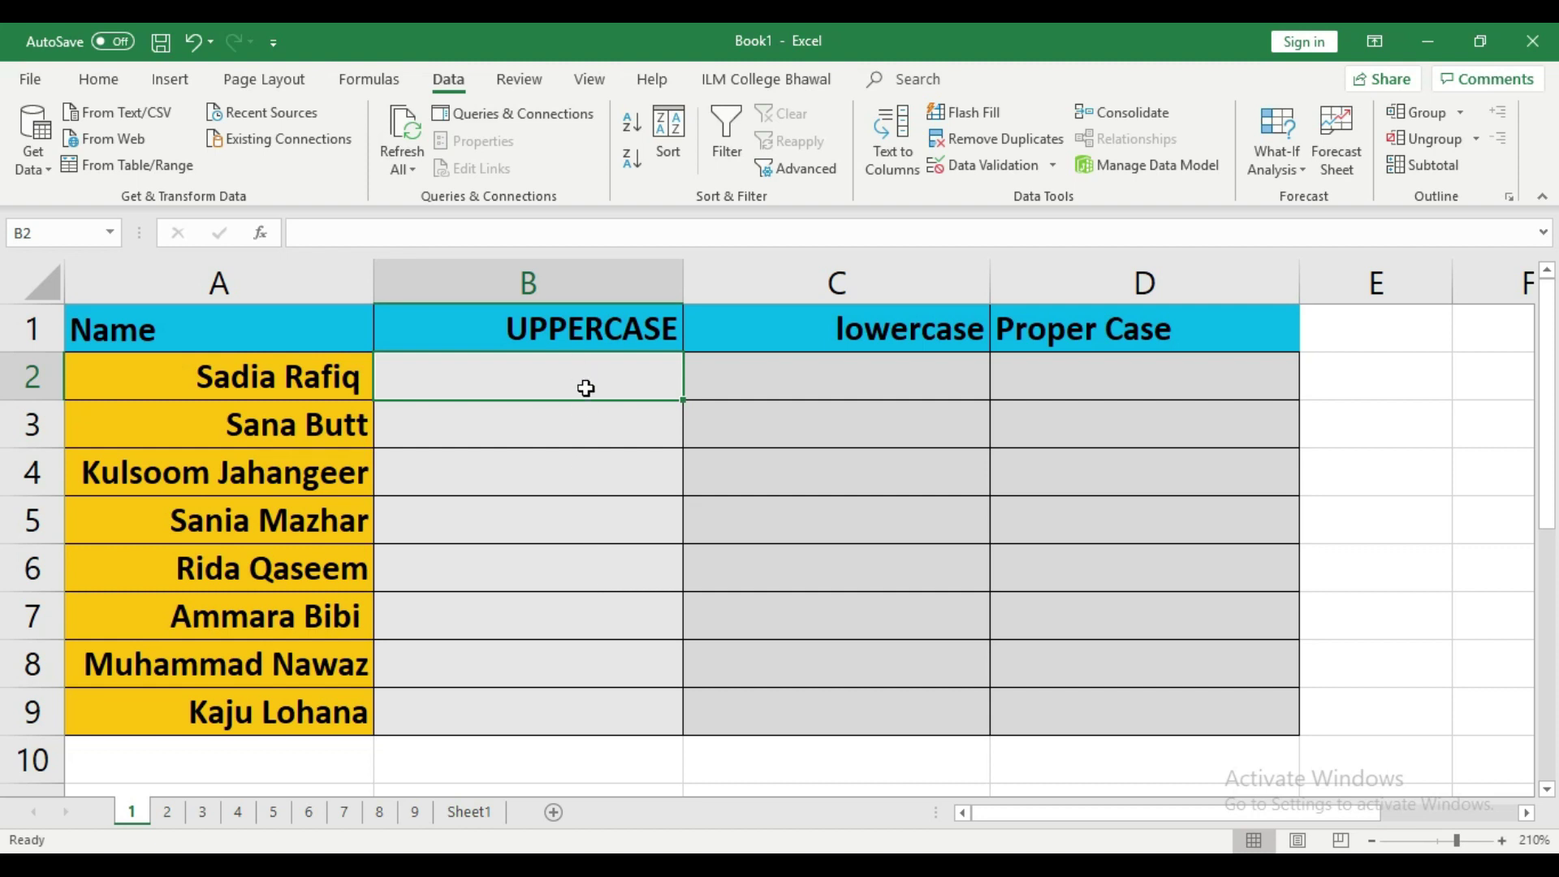
type("SA")
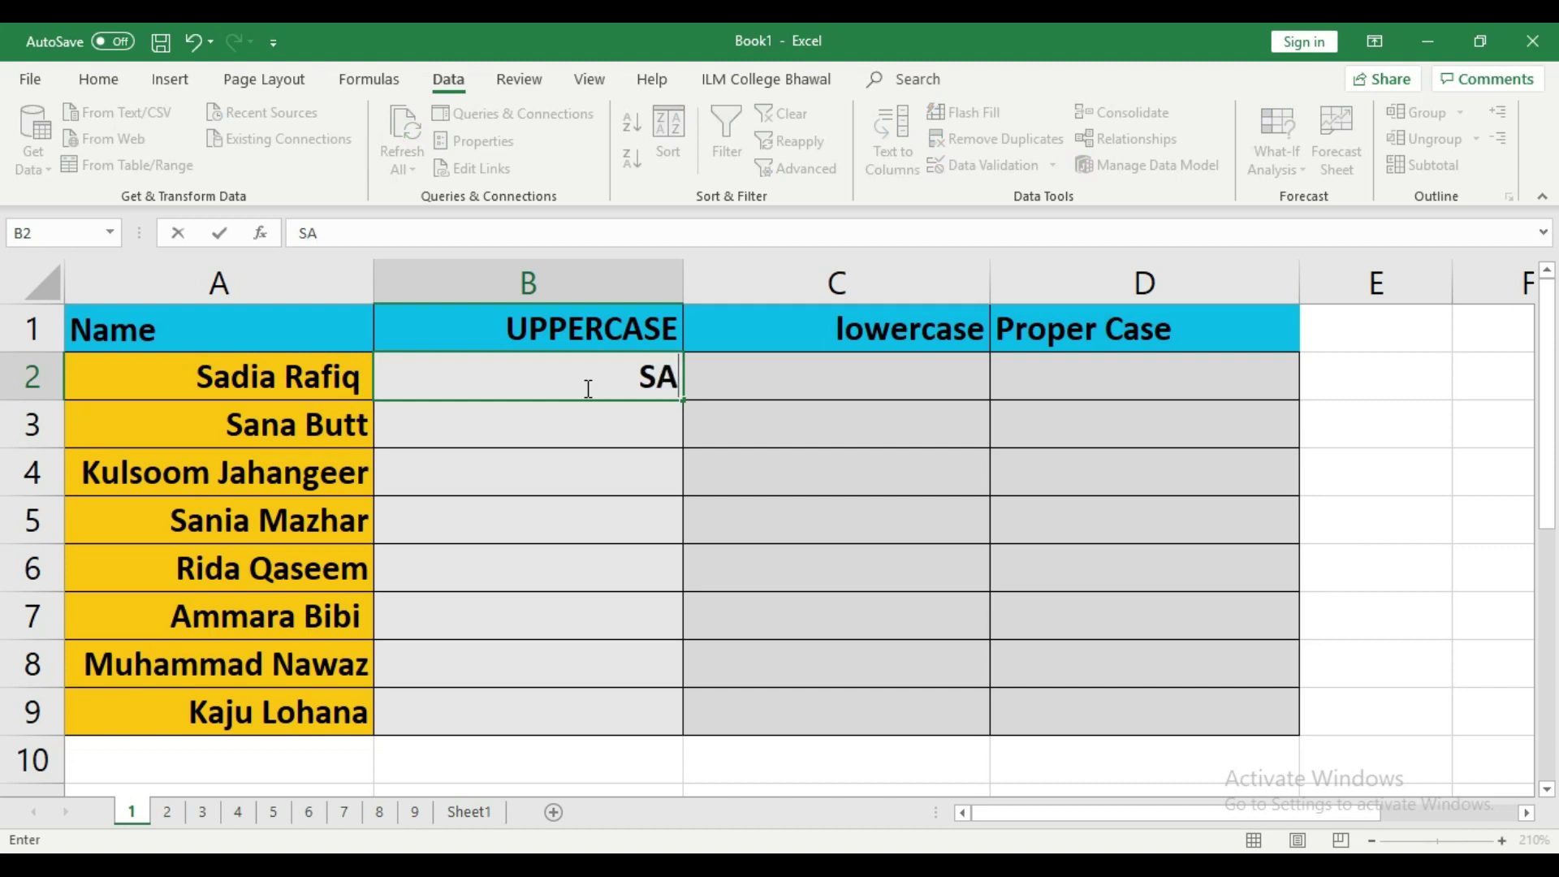
type("DIA RAFIQ")
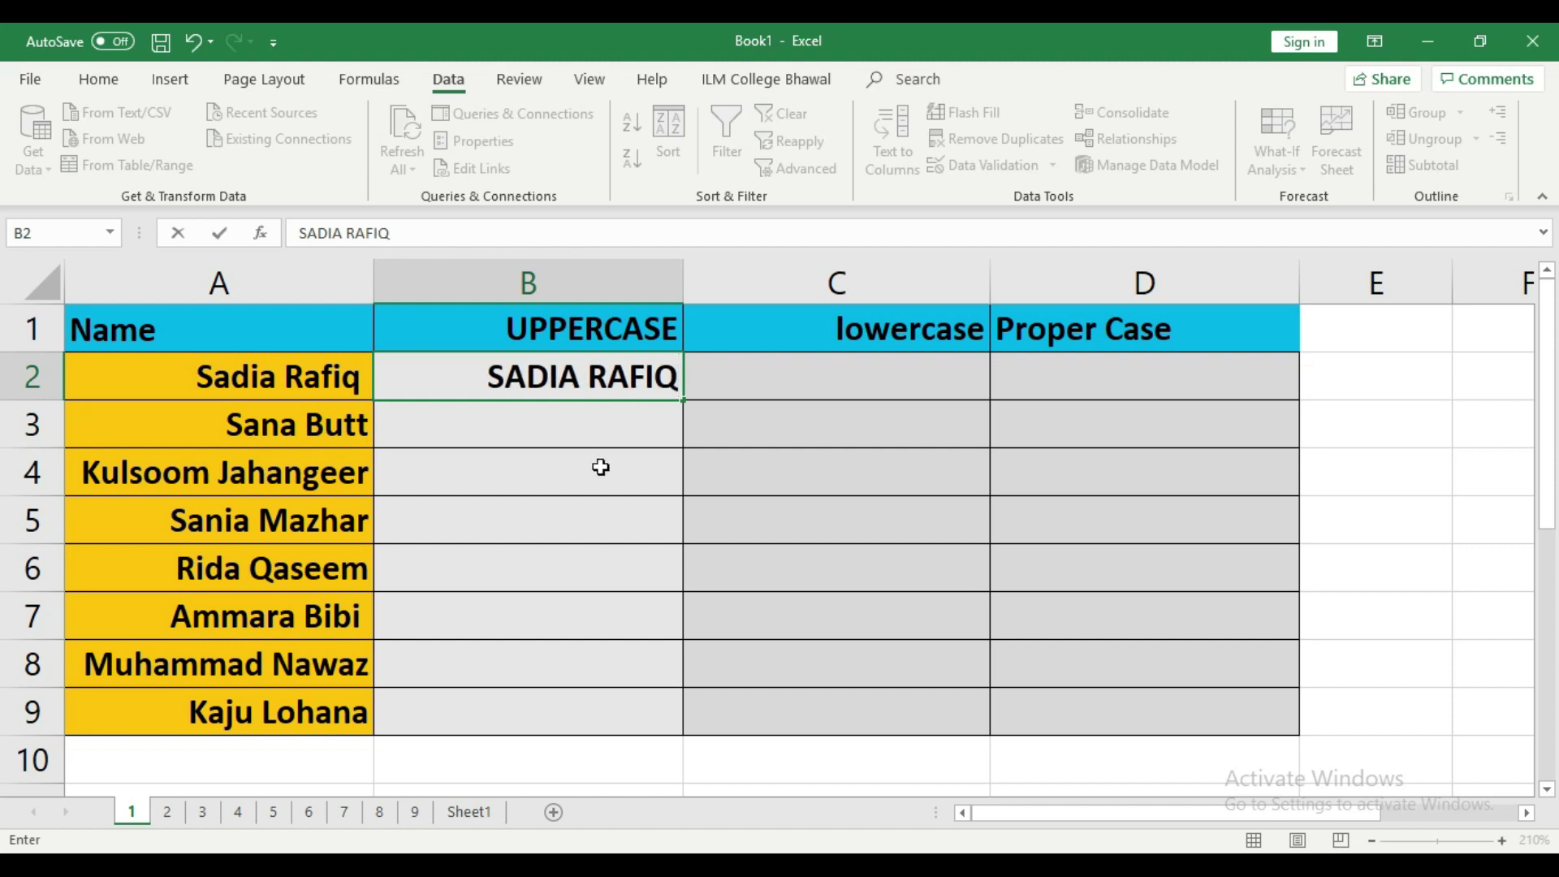
left_click(601, 467)
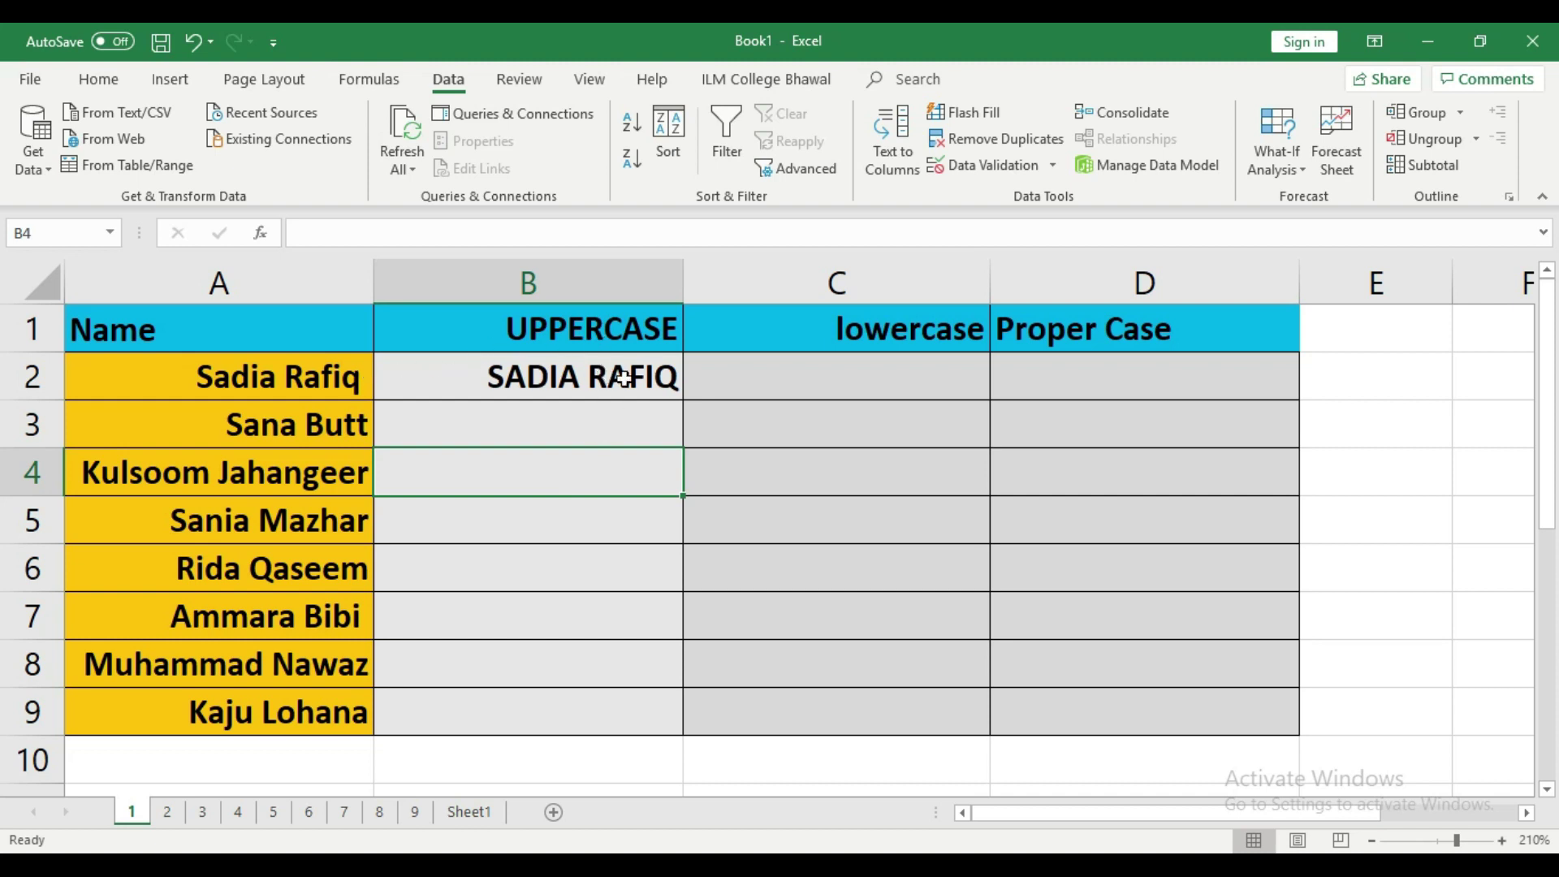
left_click(623, 376)
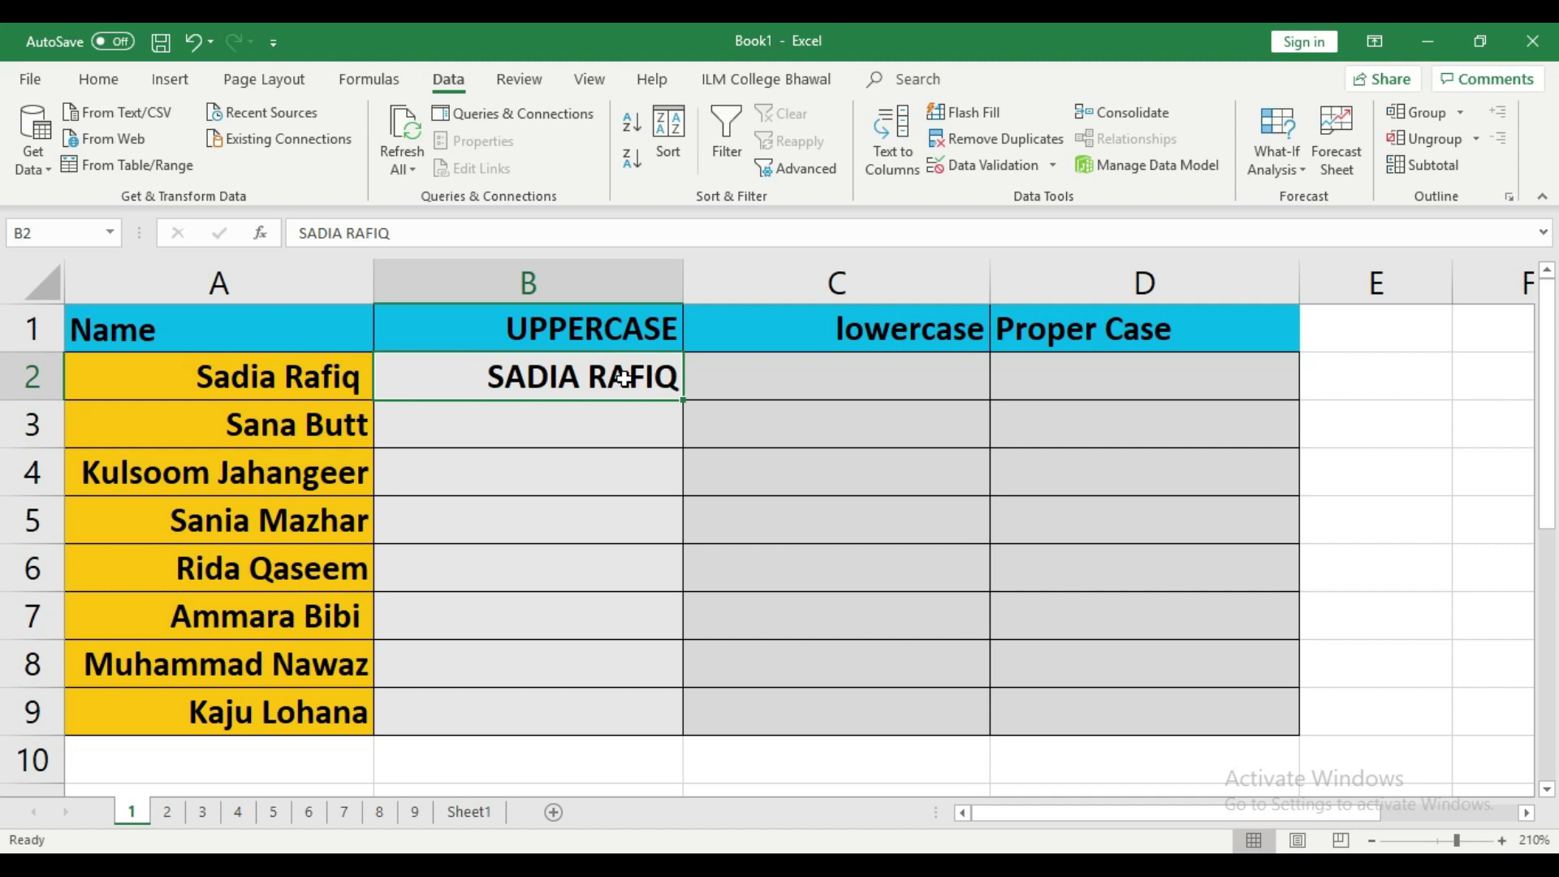
key("Down")
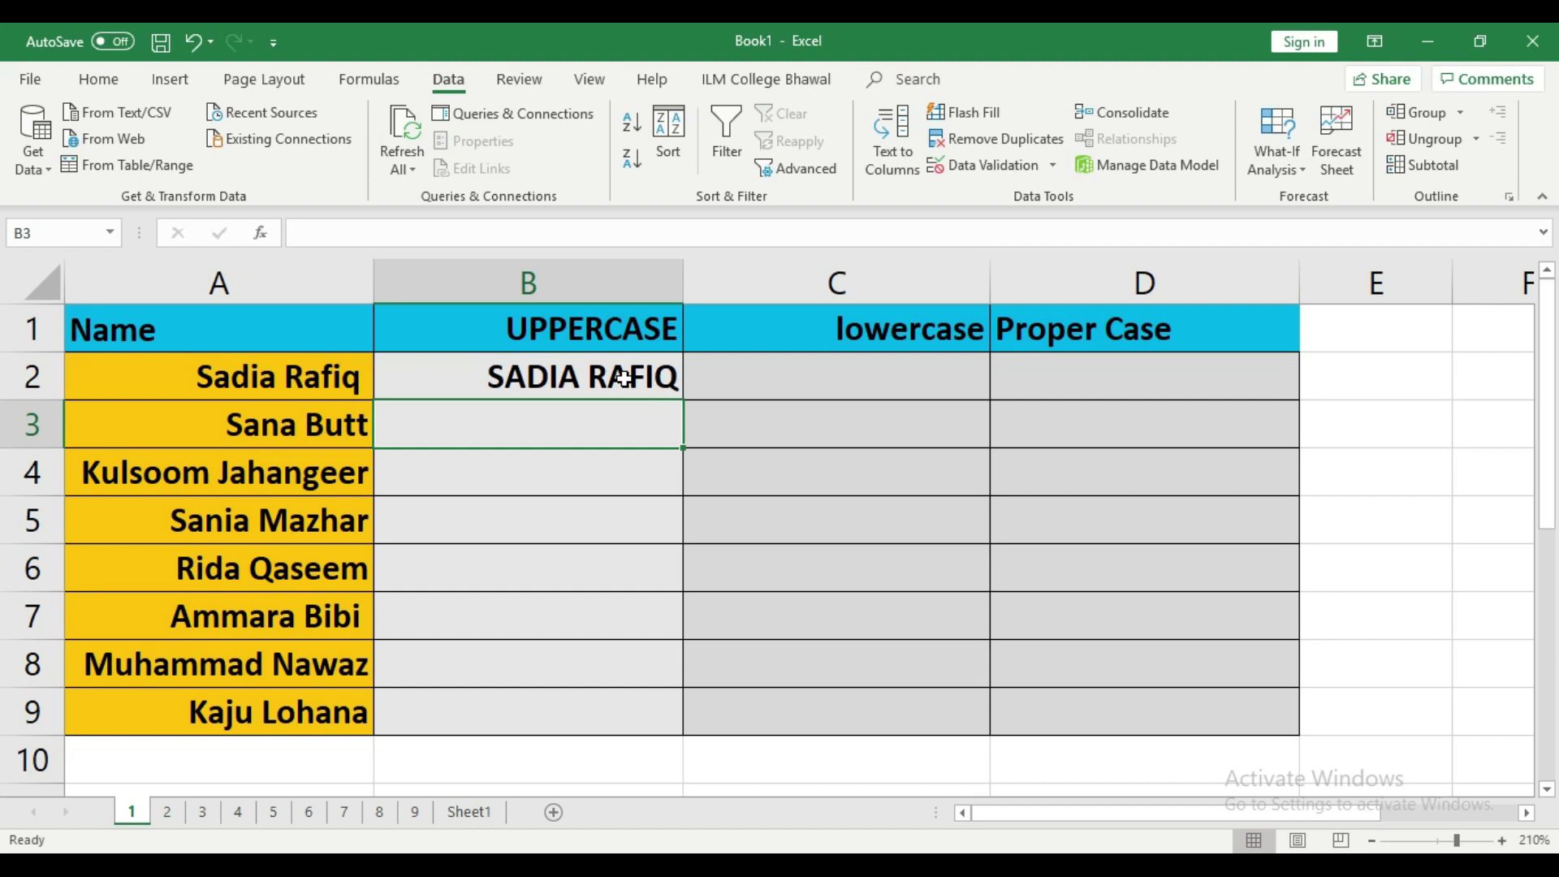
key("ctrl+e")
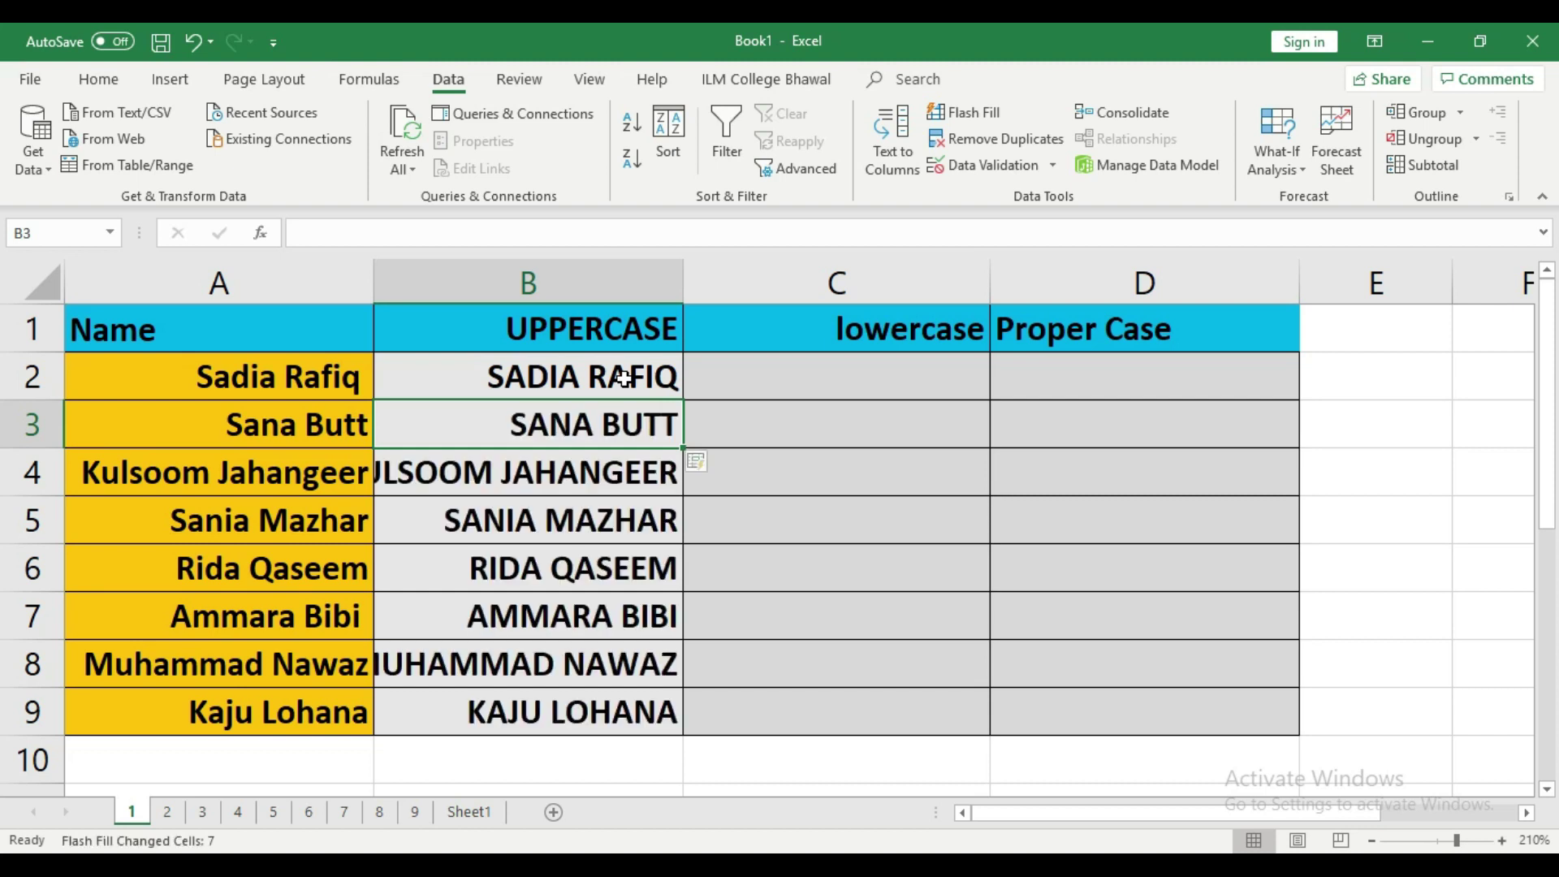
double_click(684, 271)
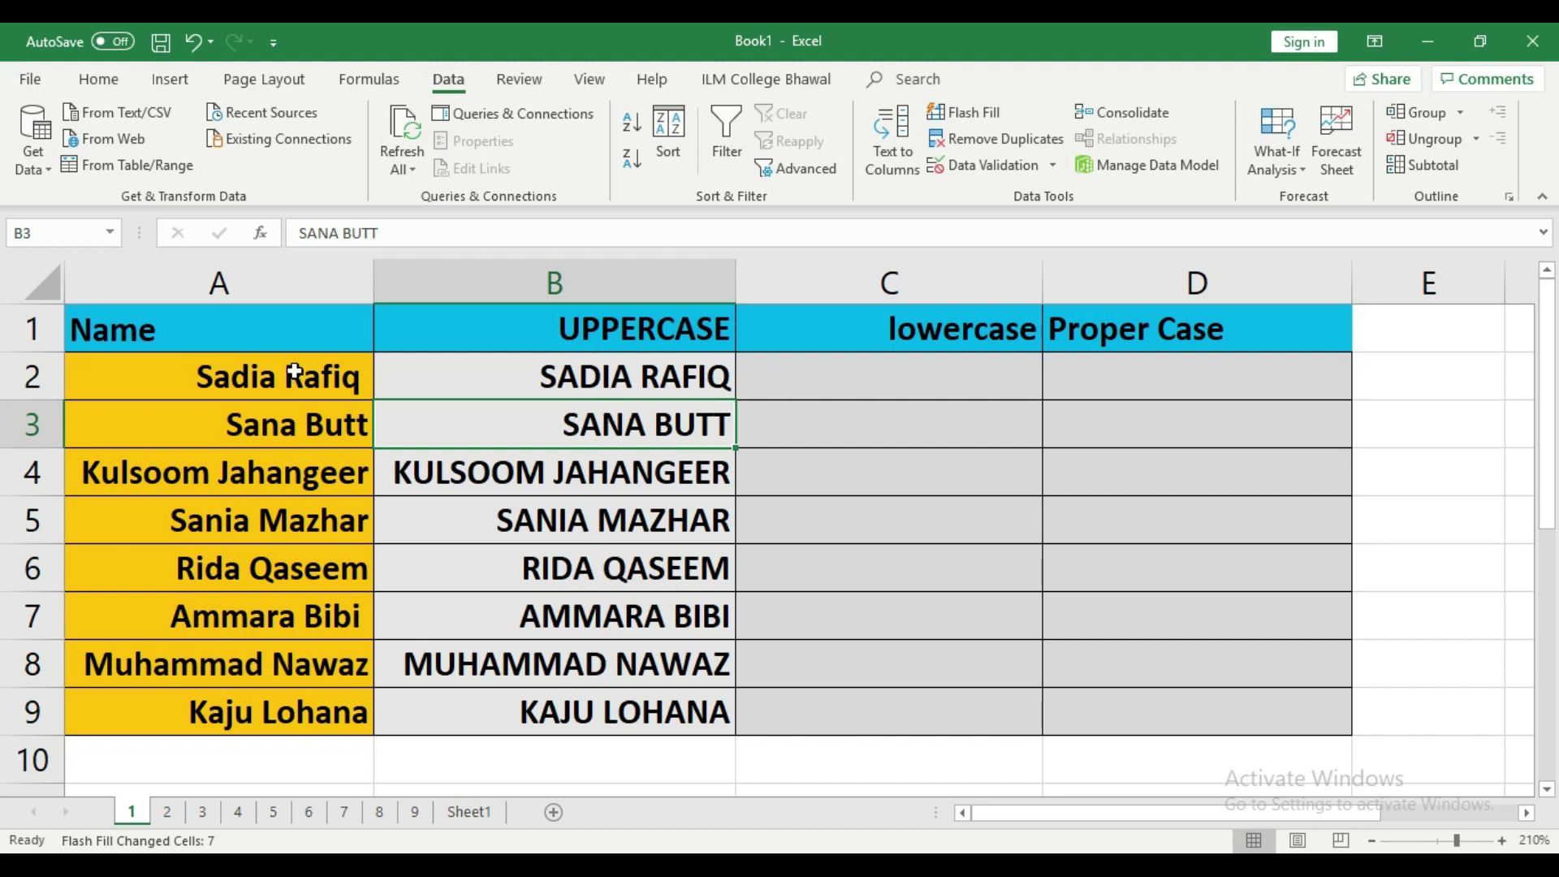
- Delete the original Name column so the capitalised names shift into column A
left_click(296, 270)
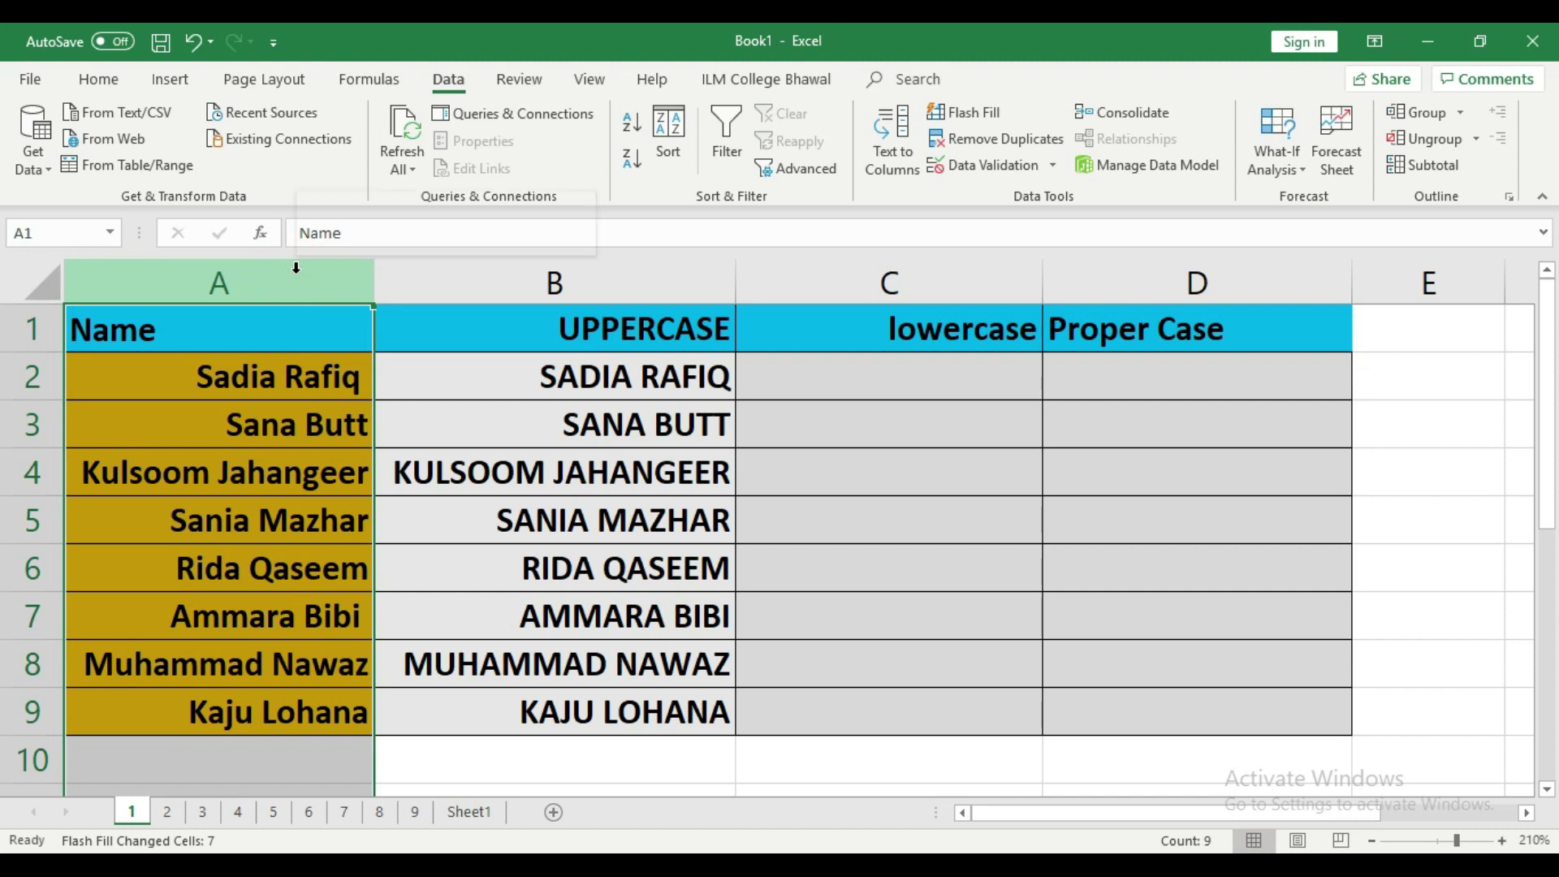
right_click(295, 270)
left_click(317, 465)
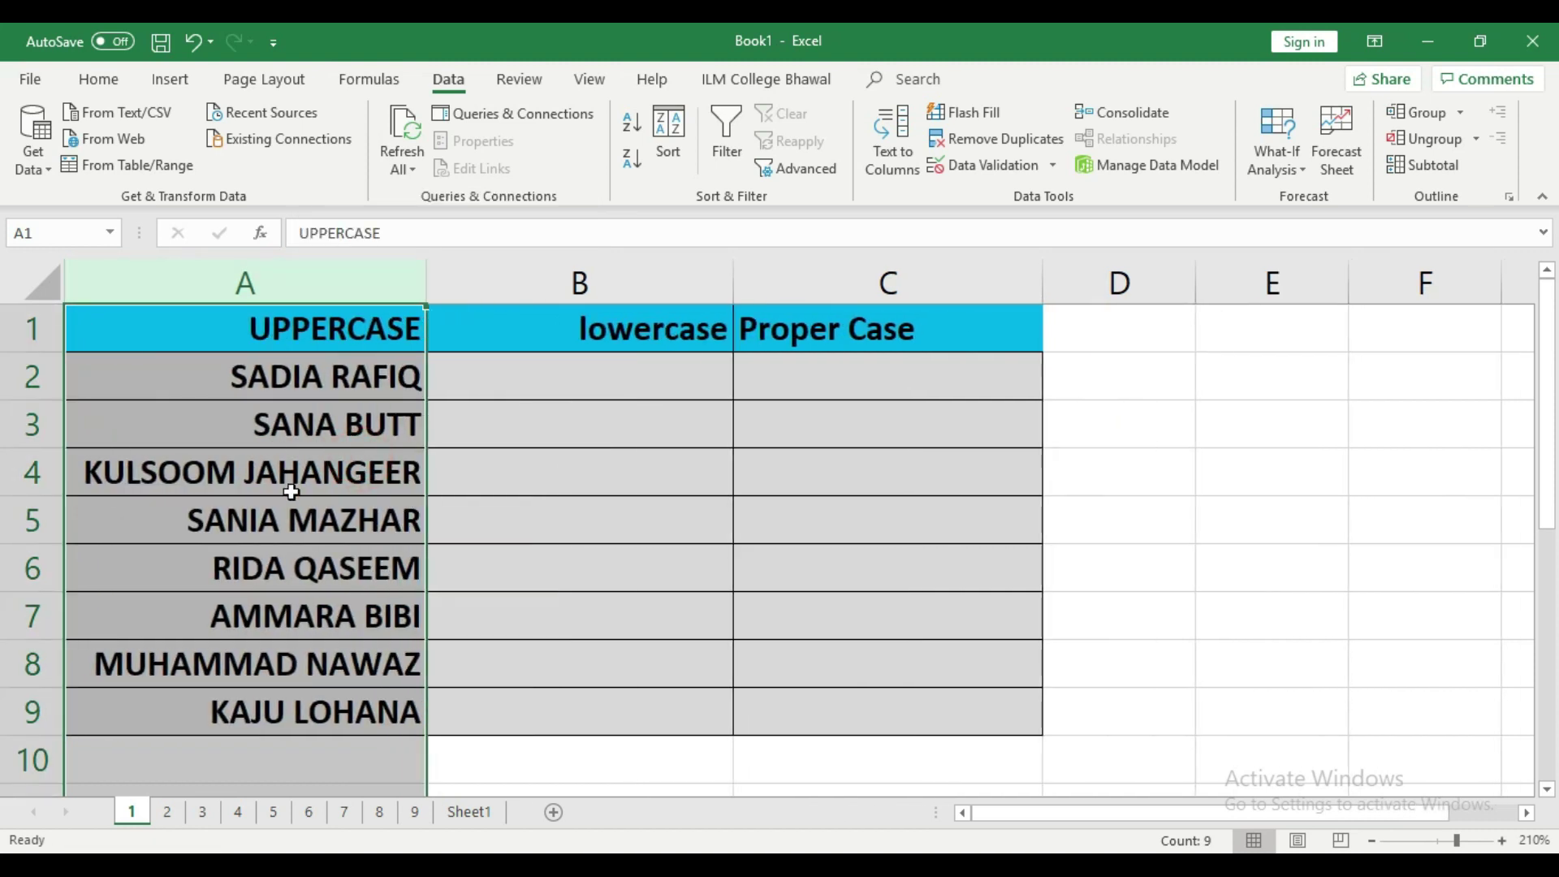
left_click(532, 605)
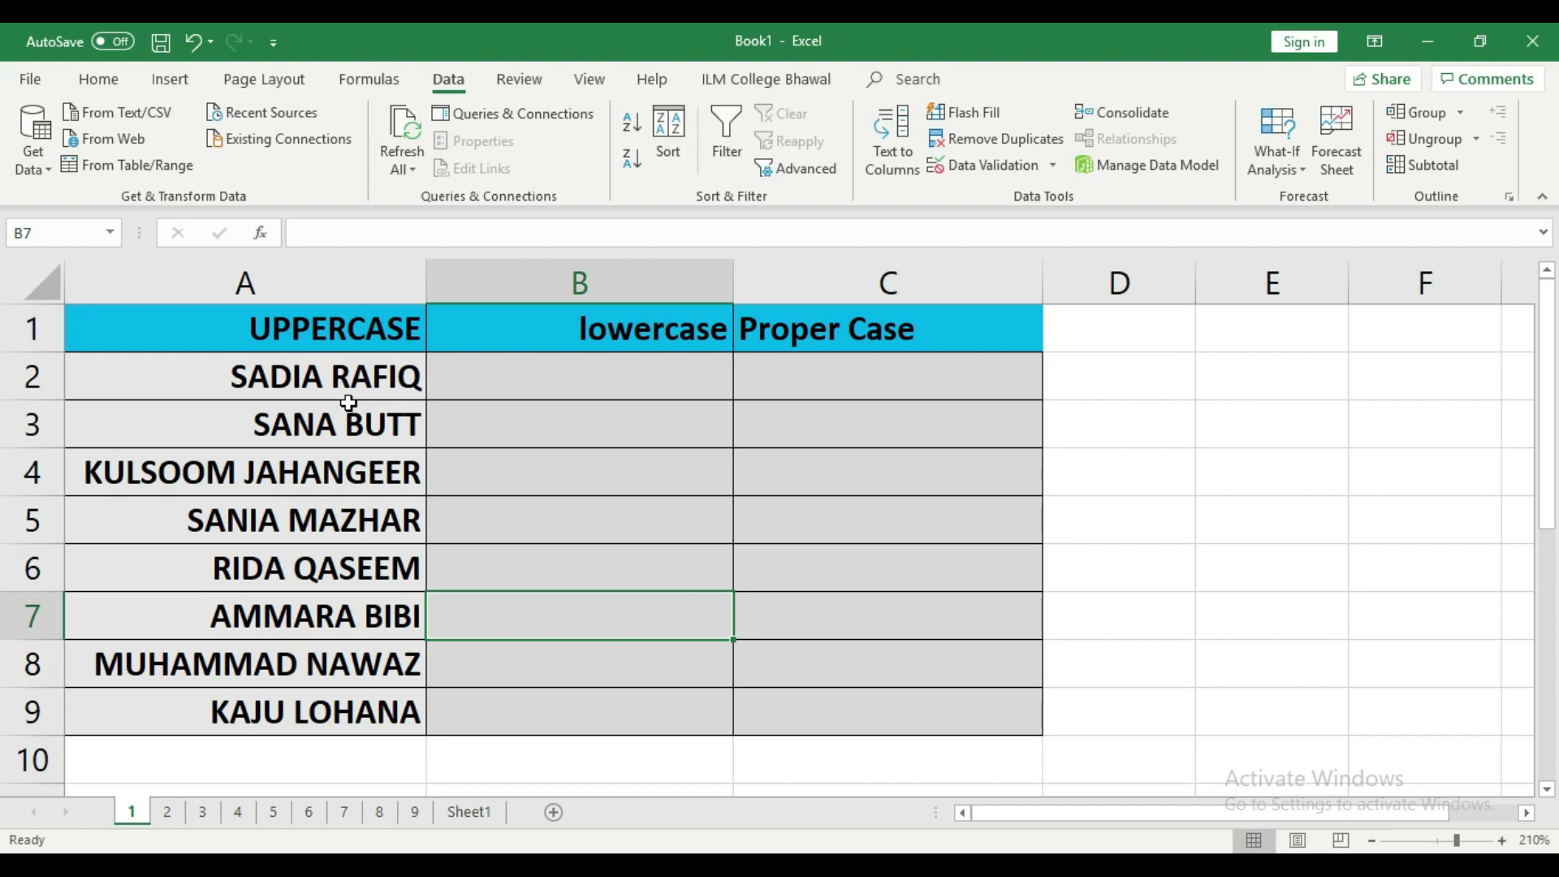
left_click_drag(323, 380, 366, 698)
left_click(329, 432)
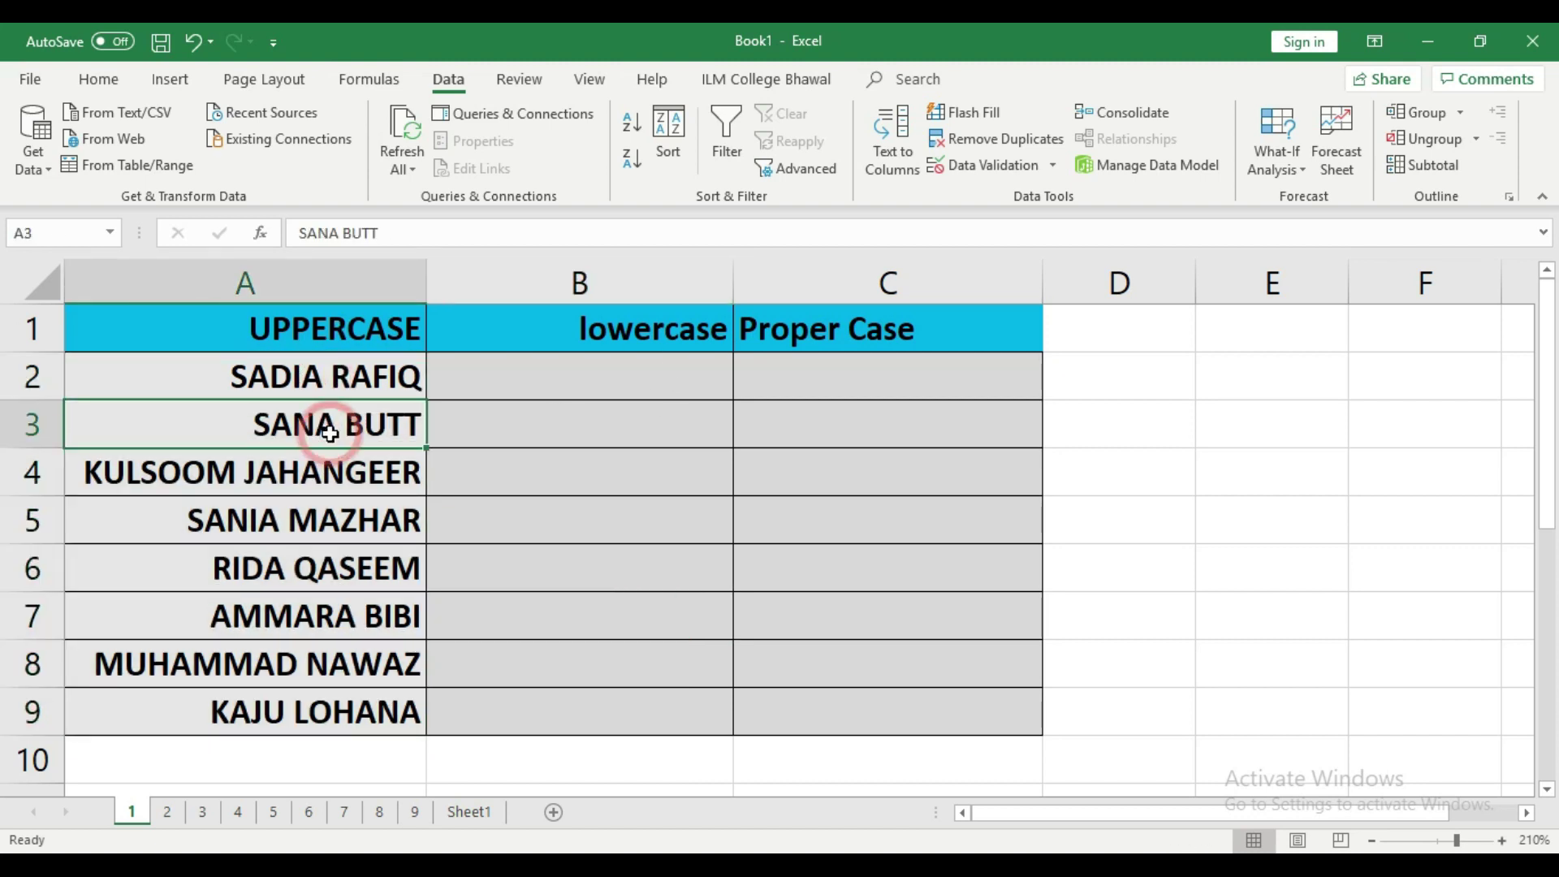
left_click(615, 376)
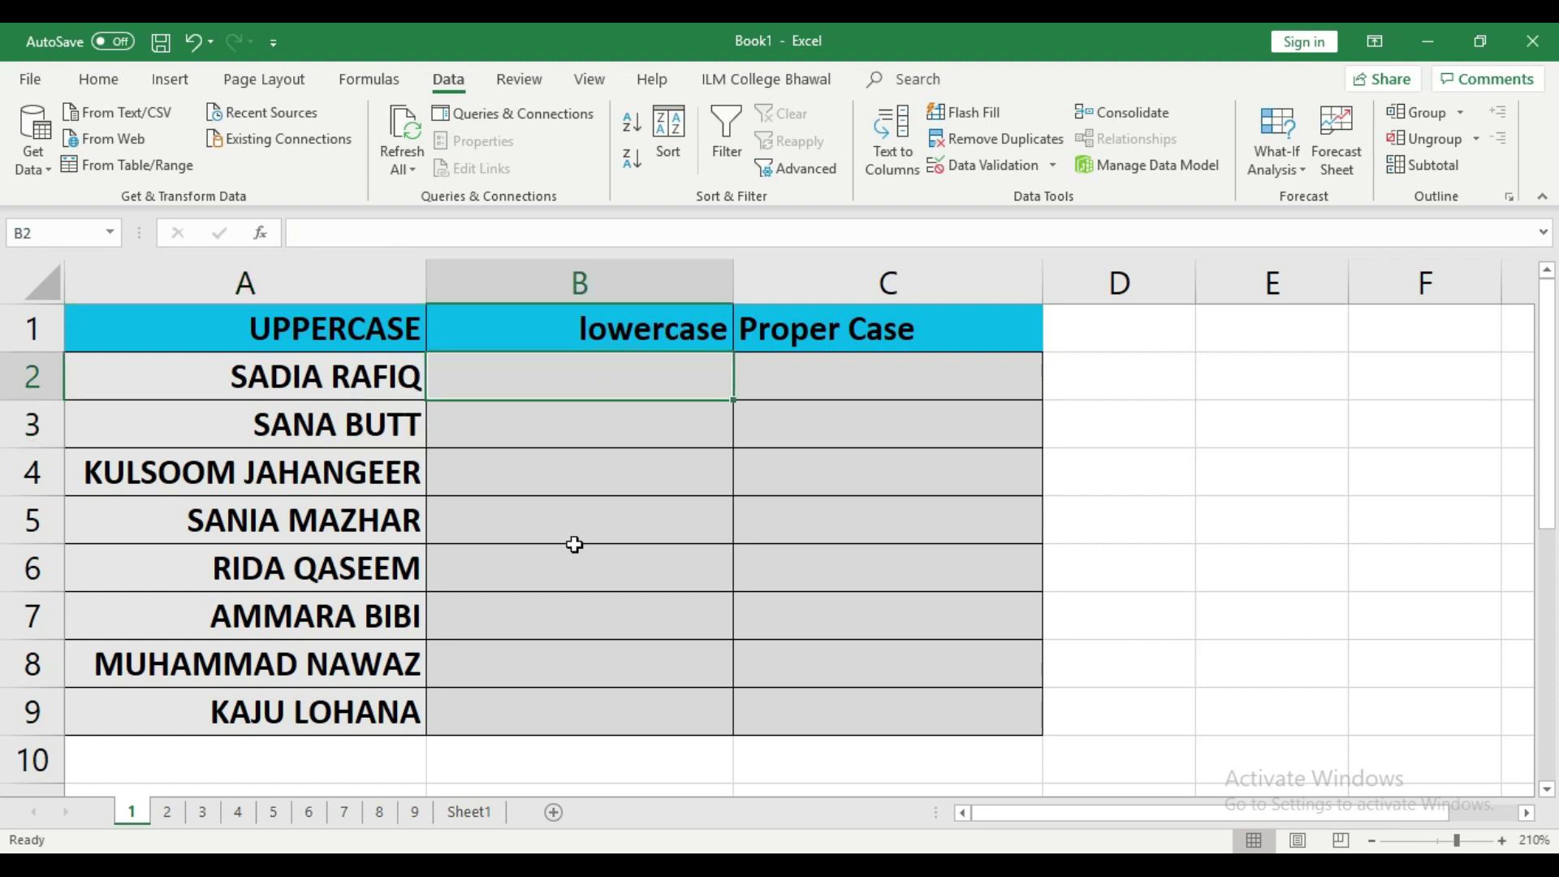
- Enter 'sadia rafiq' in B2 and Flash Fill the remaining lowercase names
type("sadia")
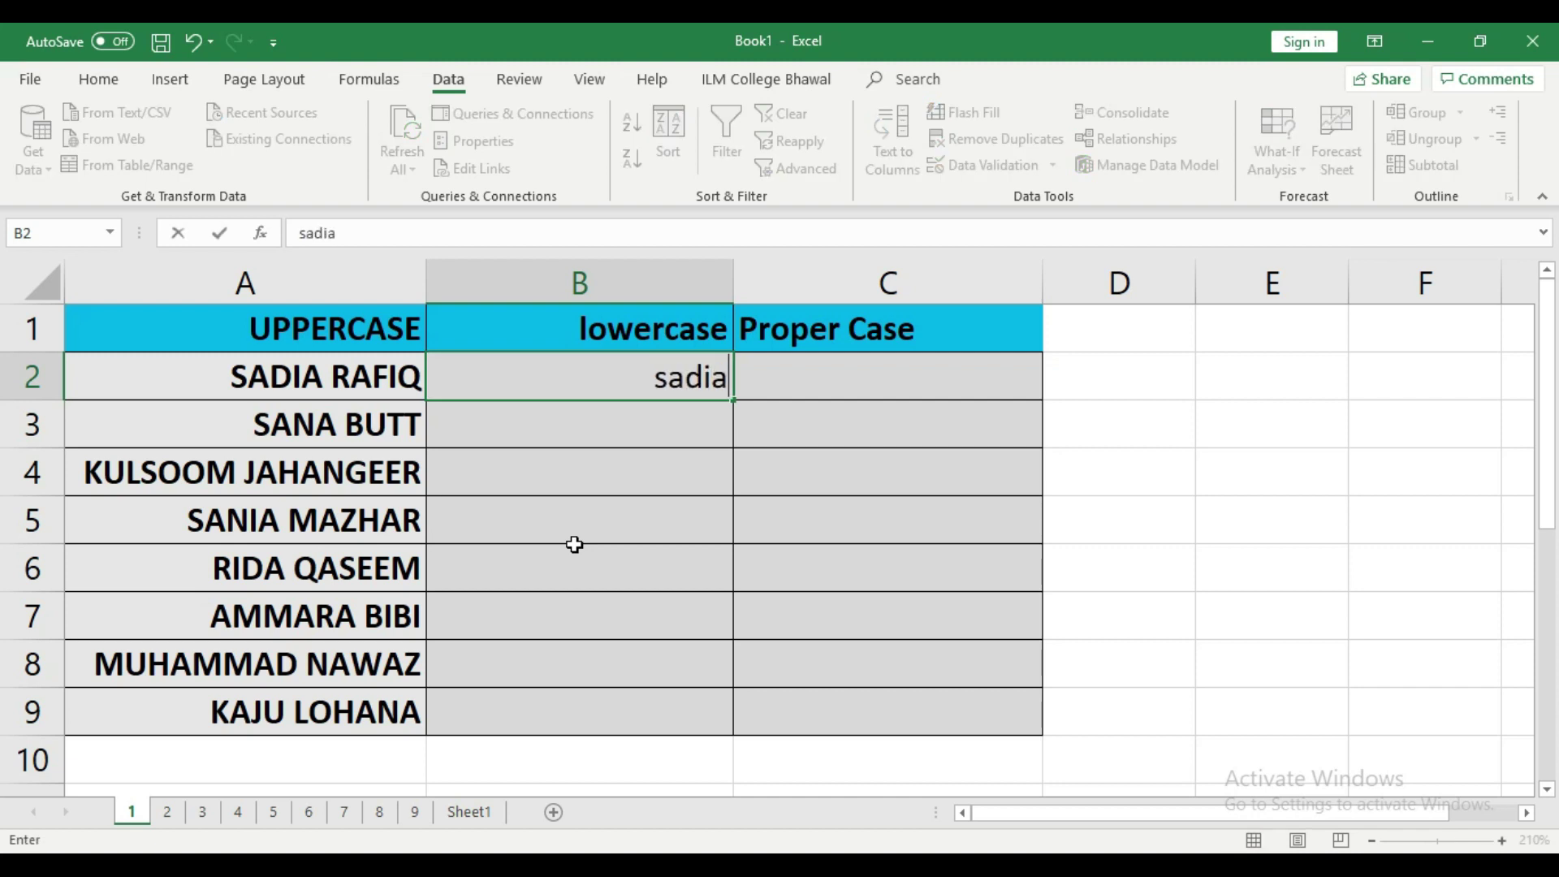
type(" rafiq")
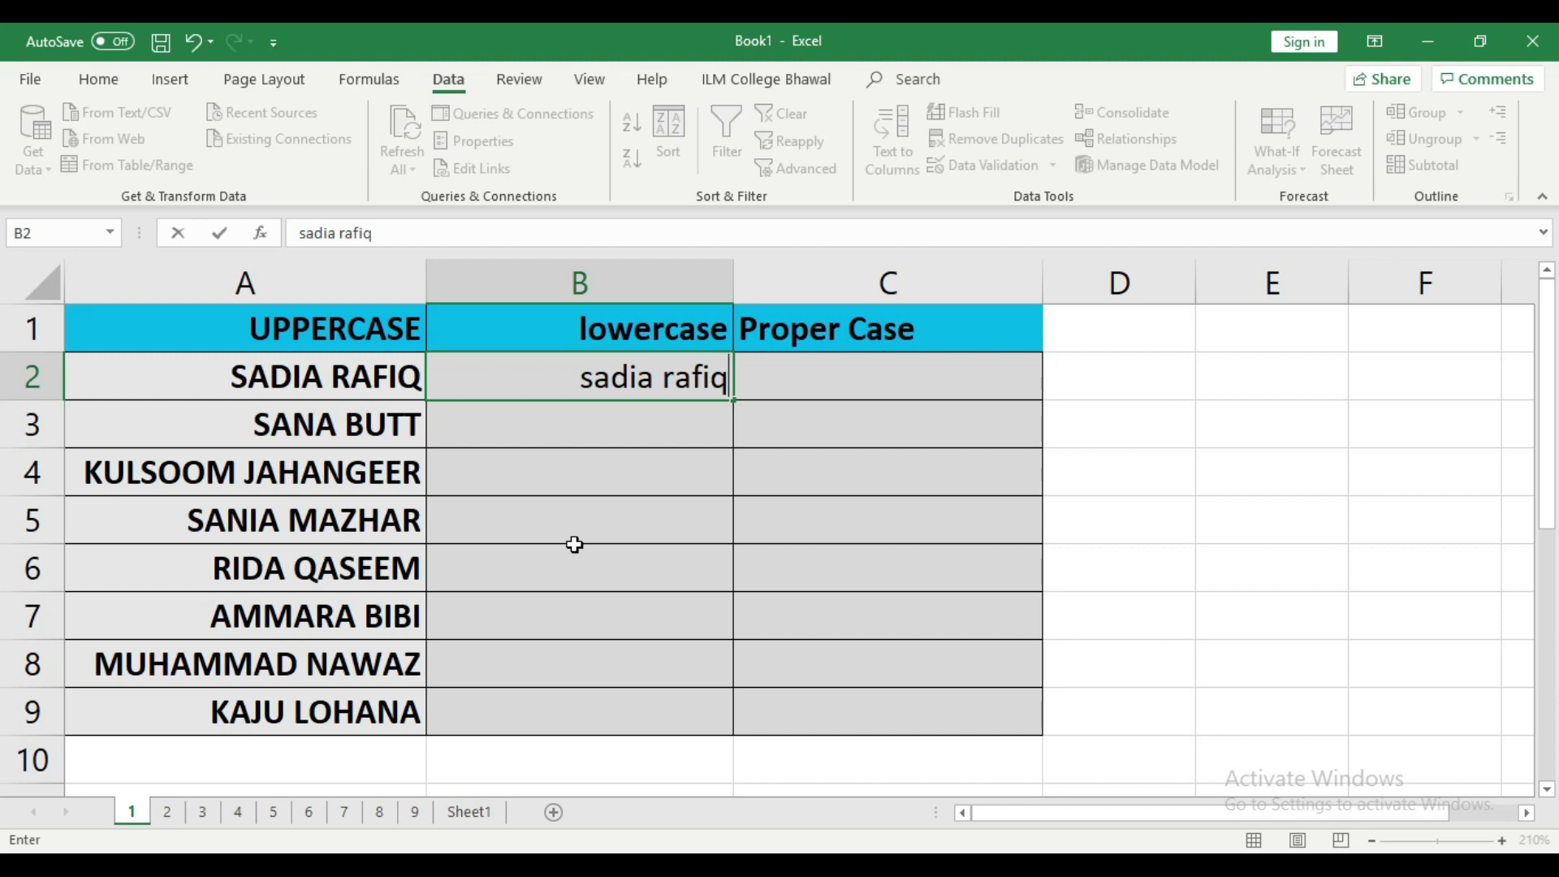
key("Return")
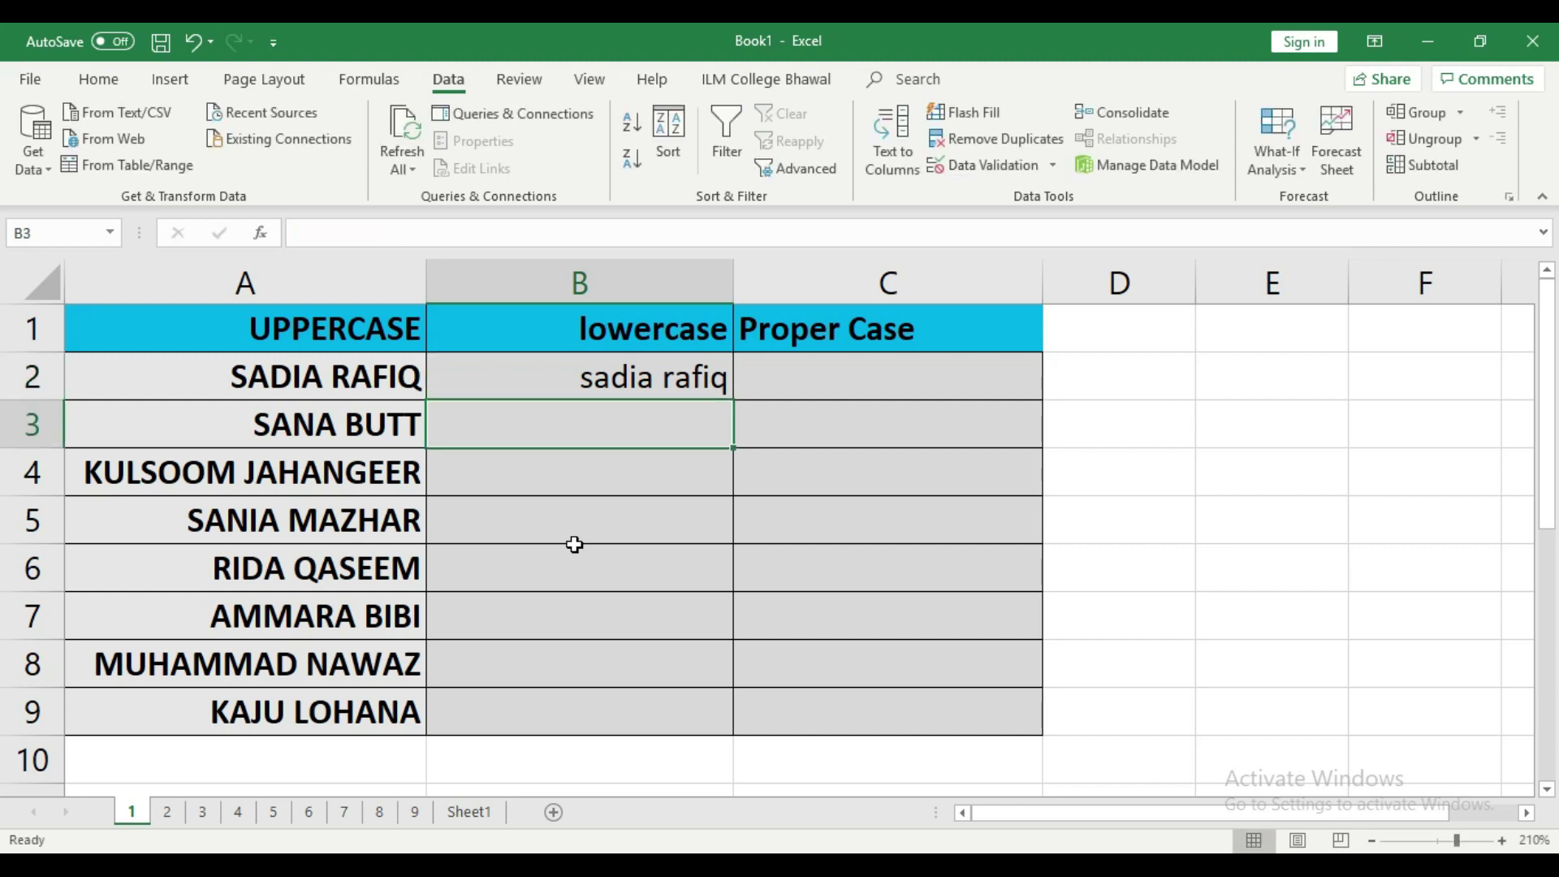
key("ctrl+e")
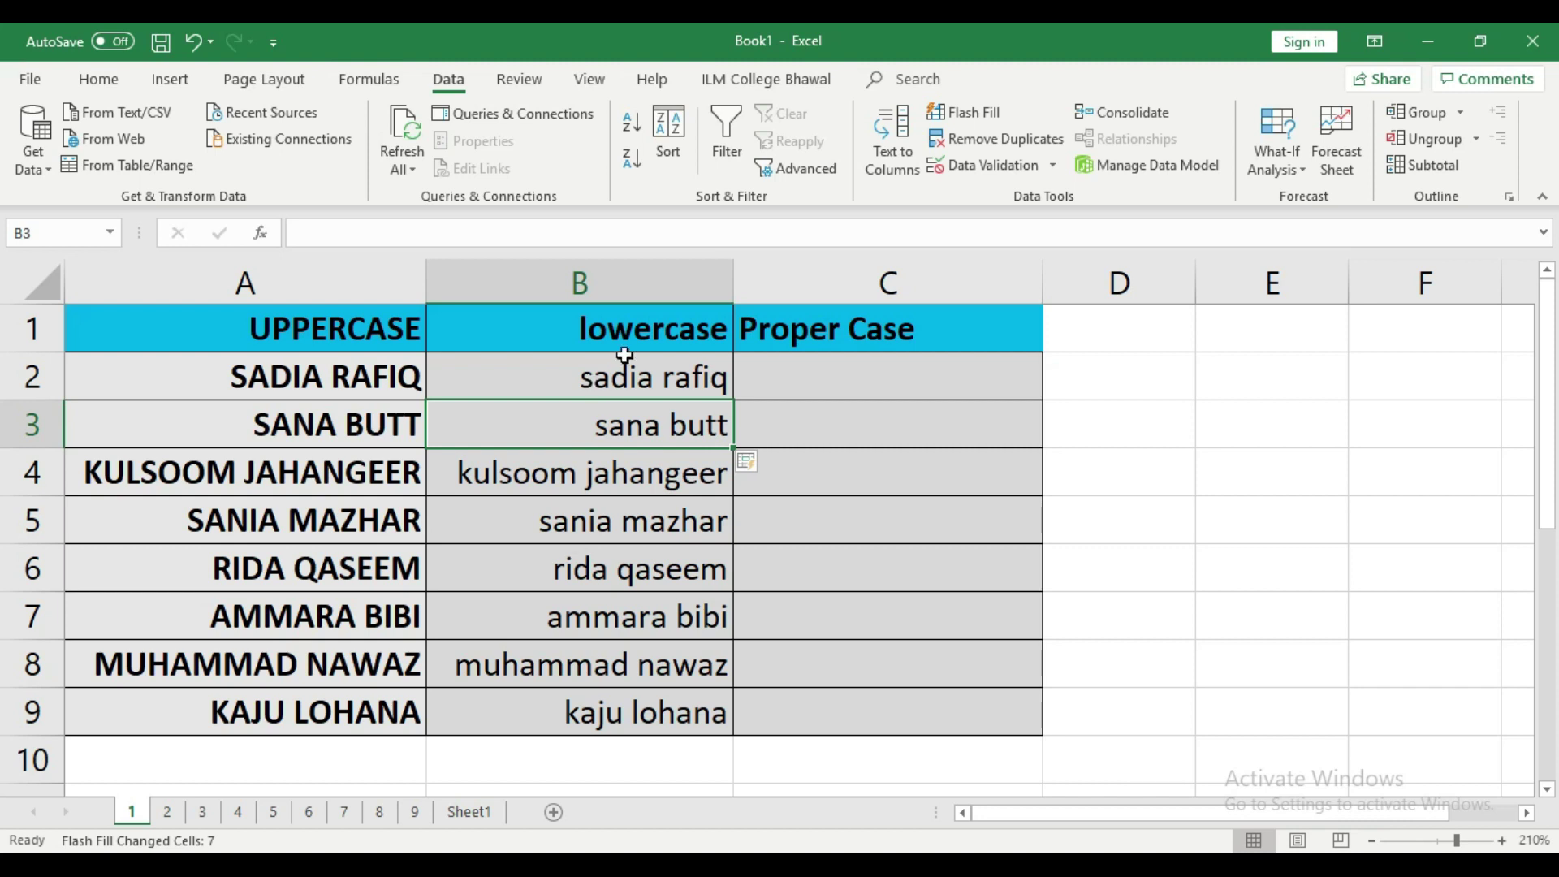
left_click(305, 267)
right_click(315, 276)
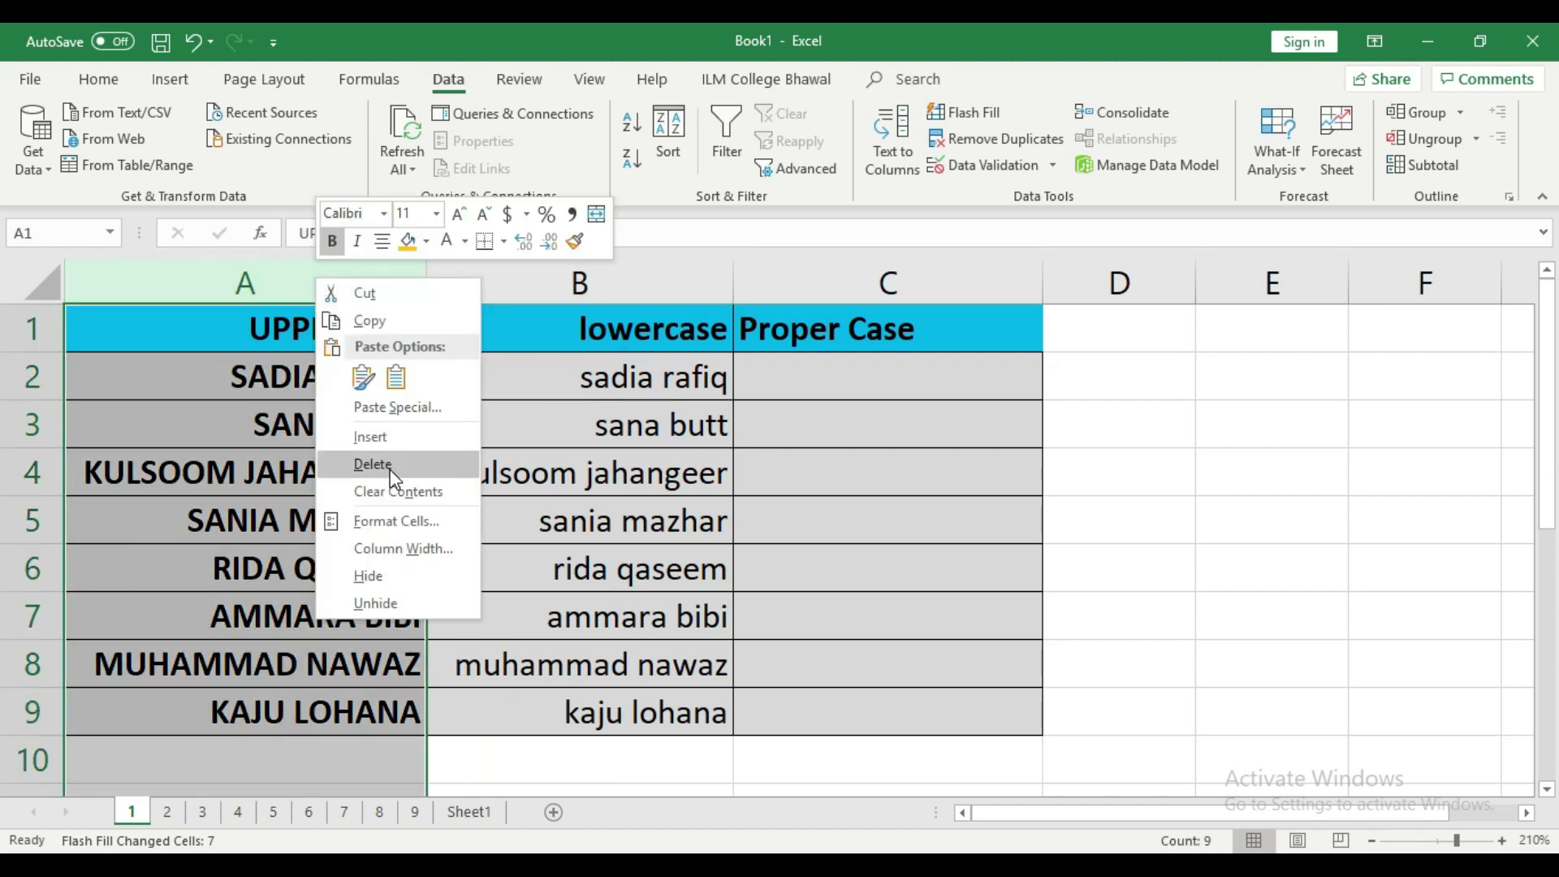
left_click(394, 475)
left_click(602, 463)
key("ctrl+z")
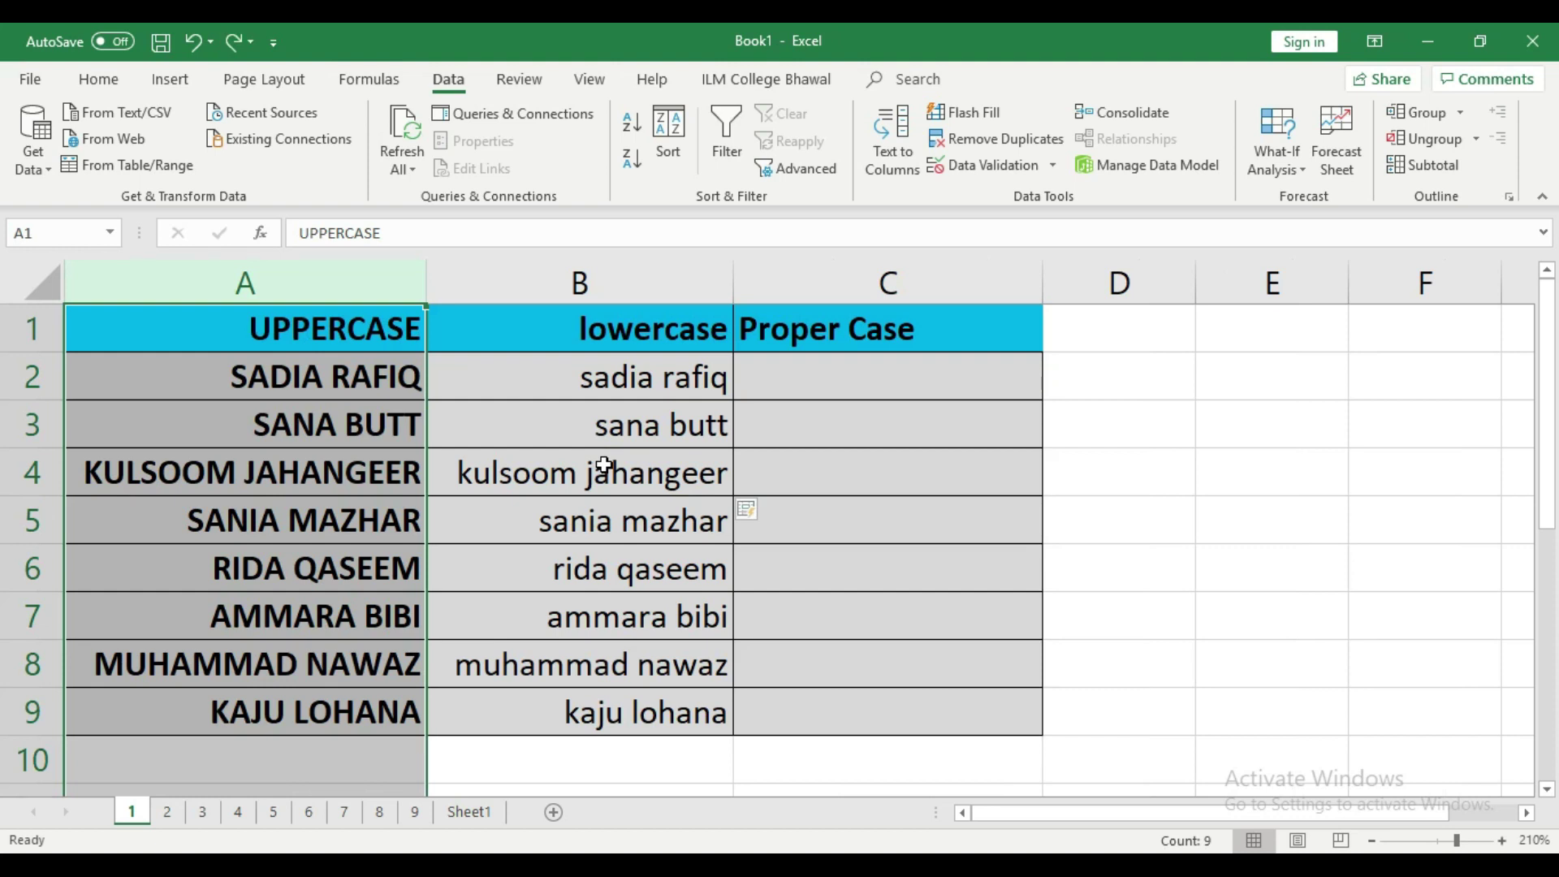
left_click_drag(650, 355, 690, 710)
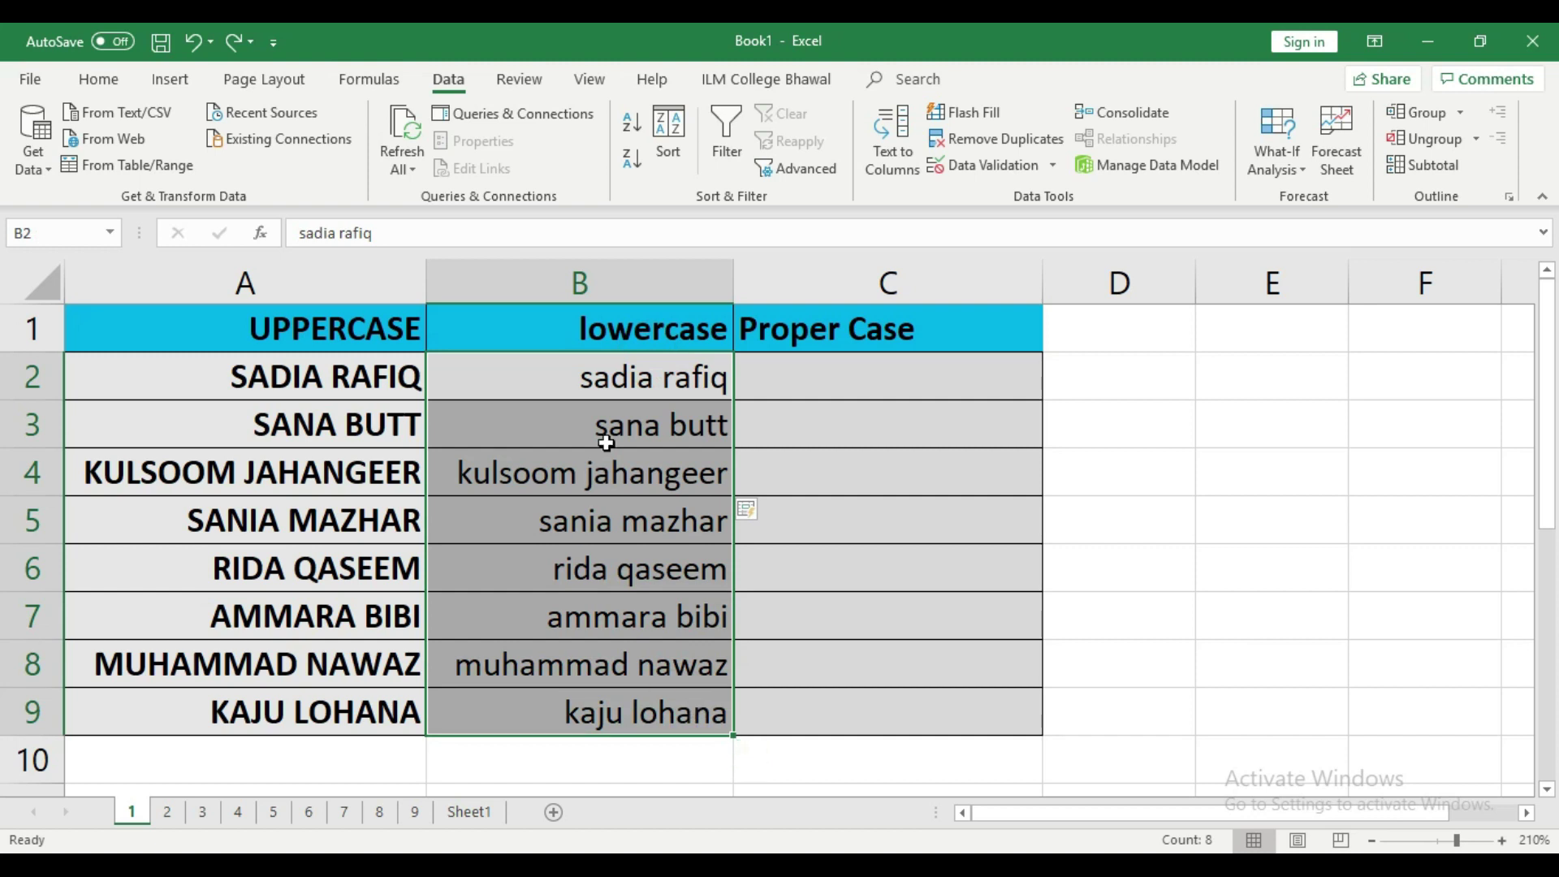
left_click(605, 386)
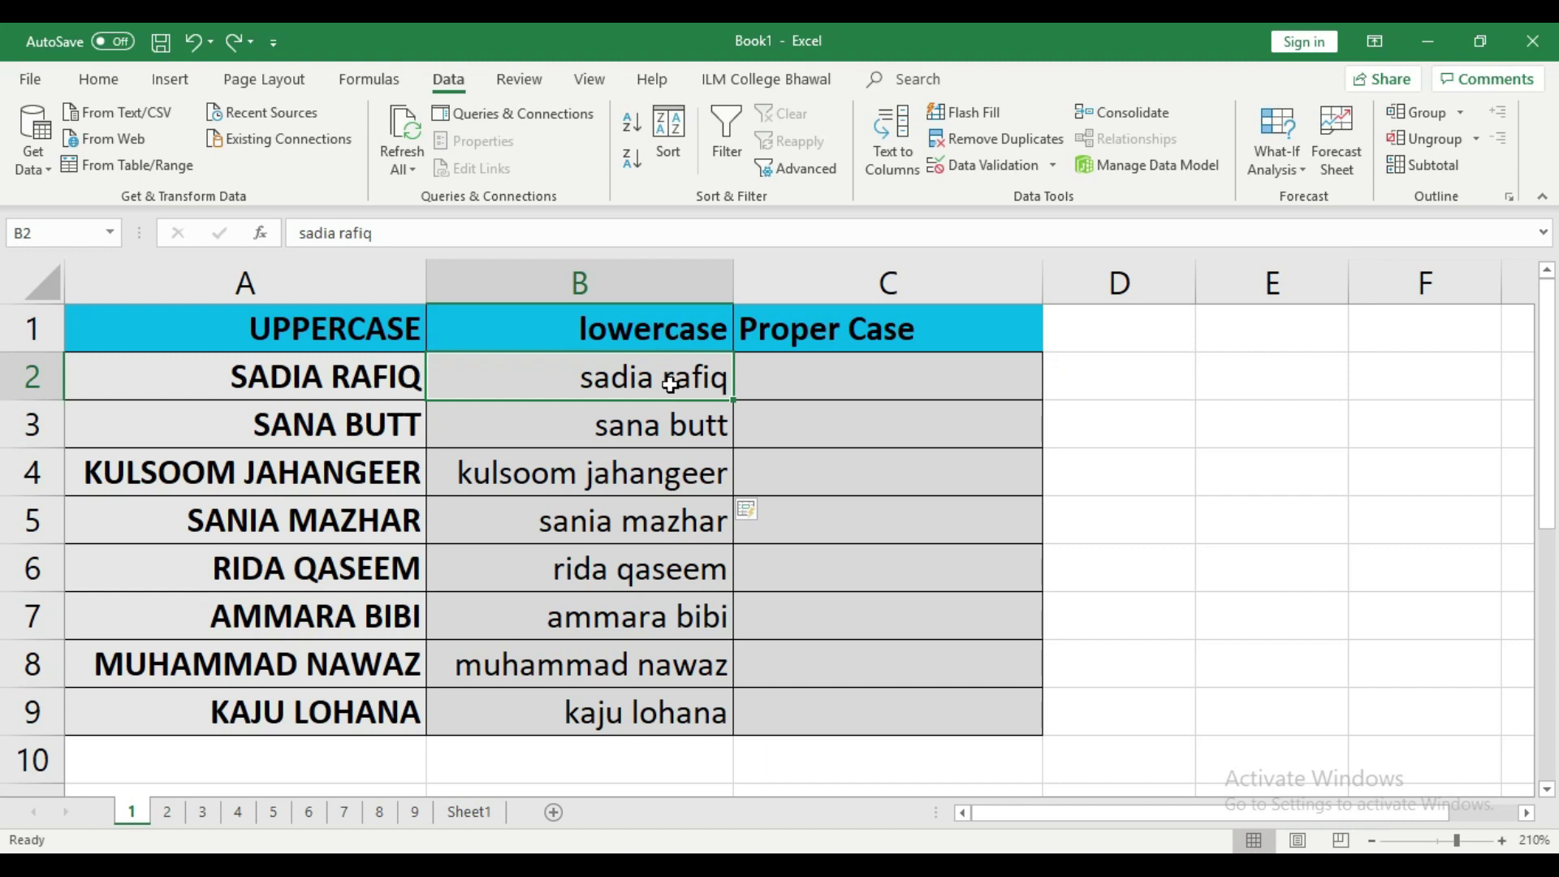
double_click(644, 521)
key("BackSpace")
type("M")
key("Return")
left_click(562, 625)
double_click(559, 622)
key("BackSpace")
type("A")
key("Return")
double_click(653, 664)
key("BackSpace")
type("N")
left_click(678, 573)
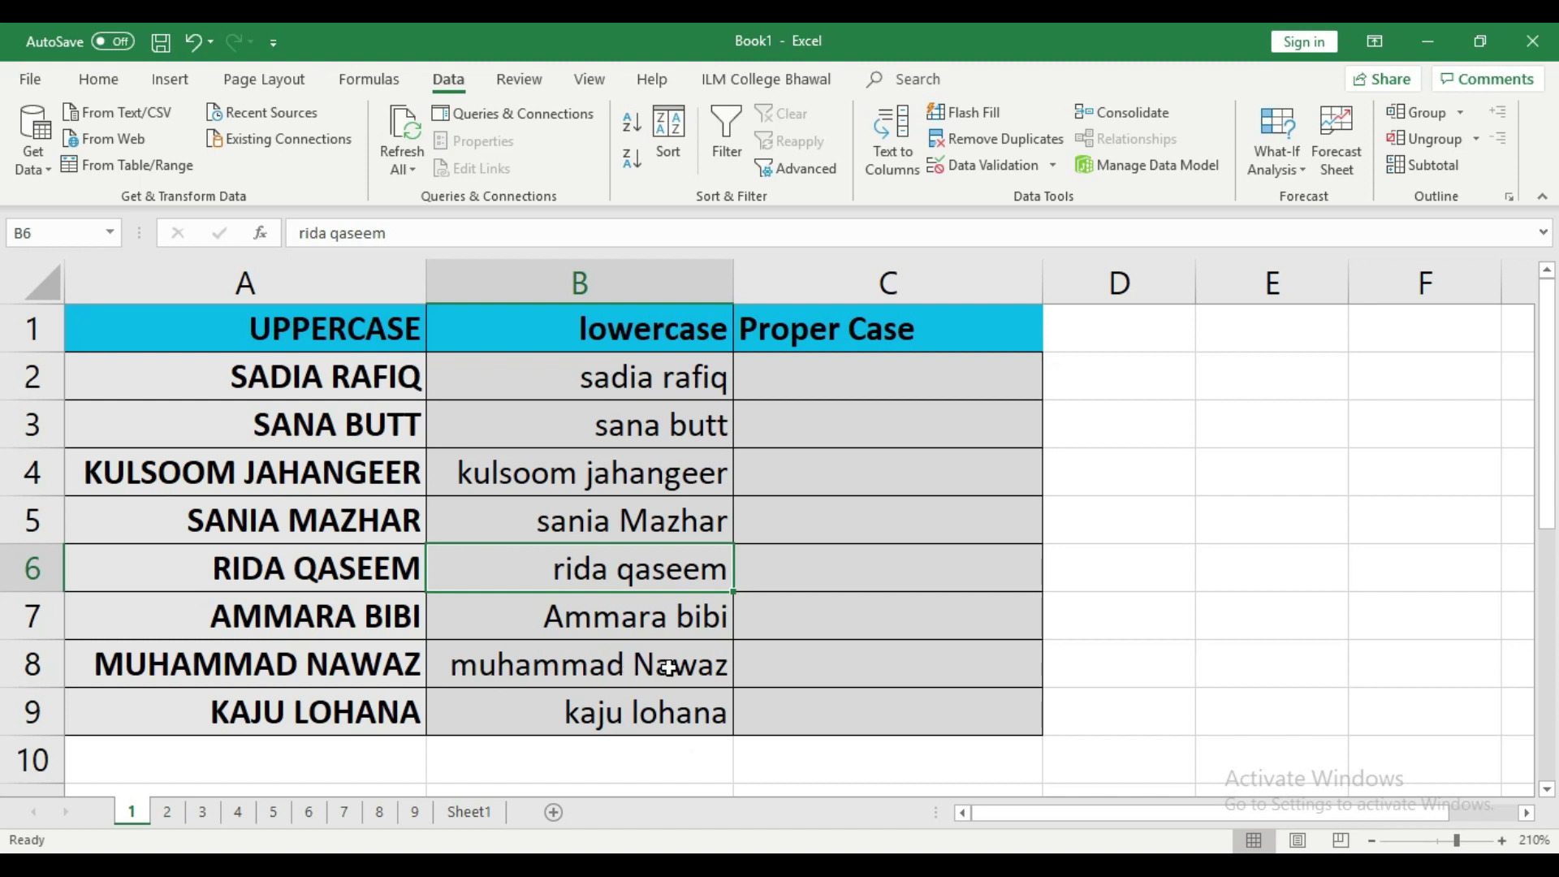
double_click(663, 477)
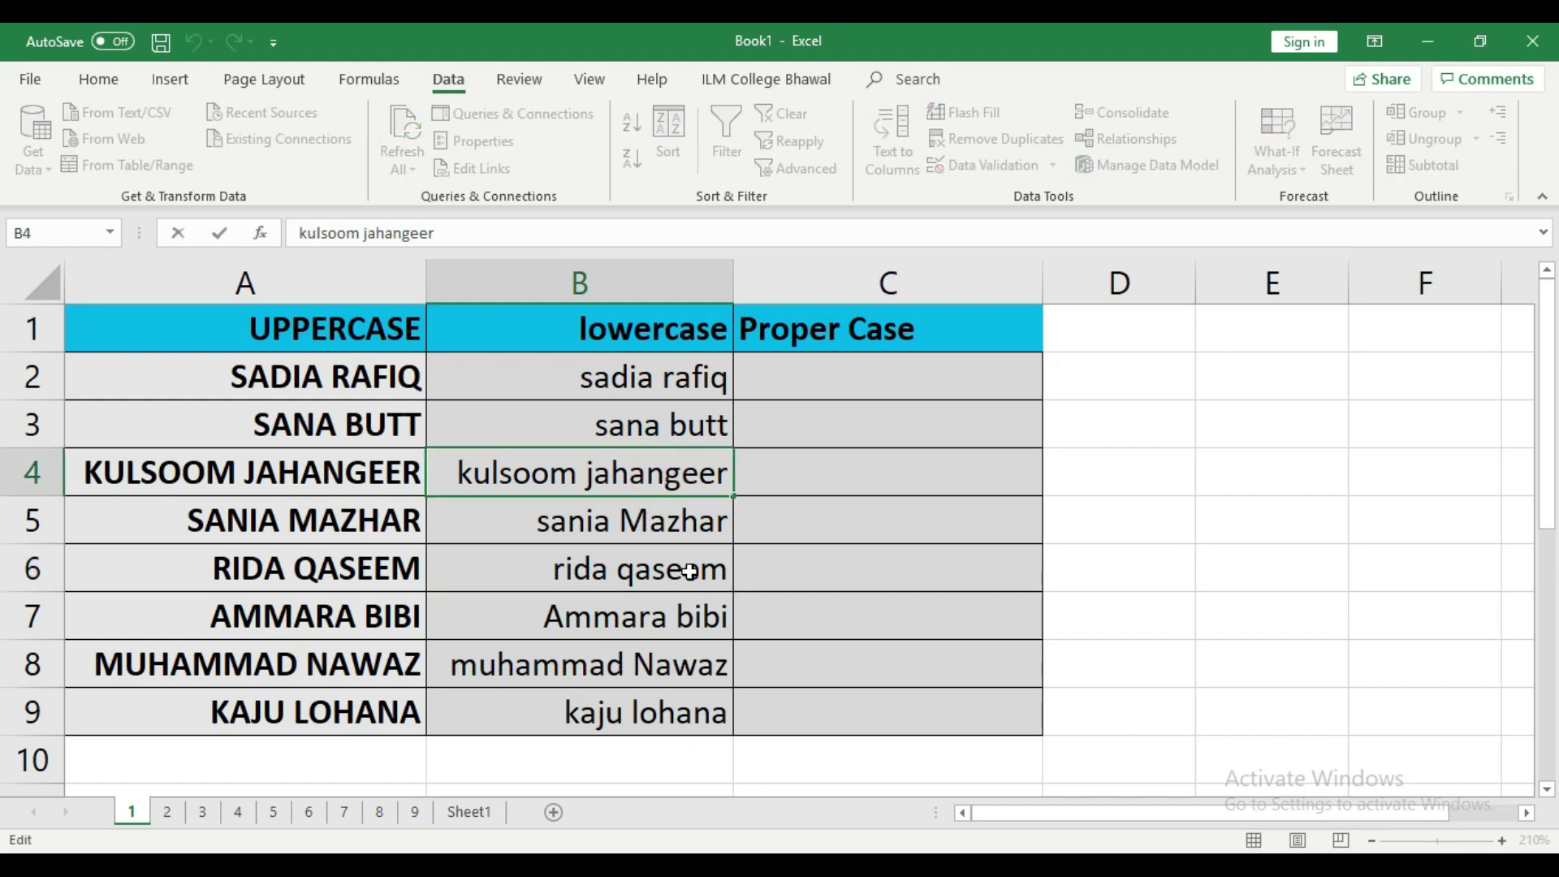
key("BackSpace")
type("A")
left_click(689, 572)
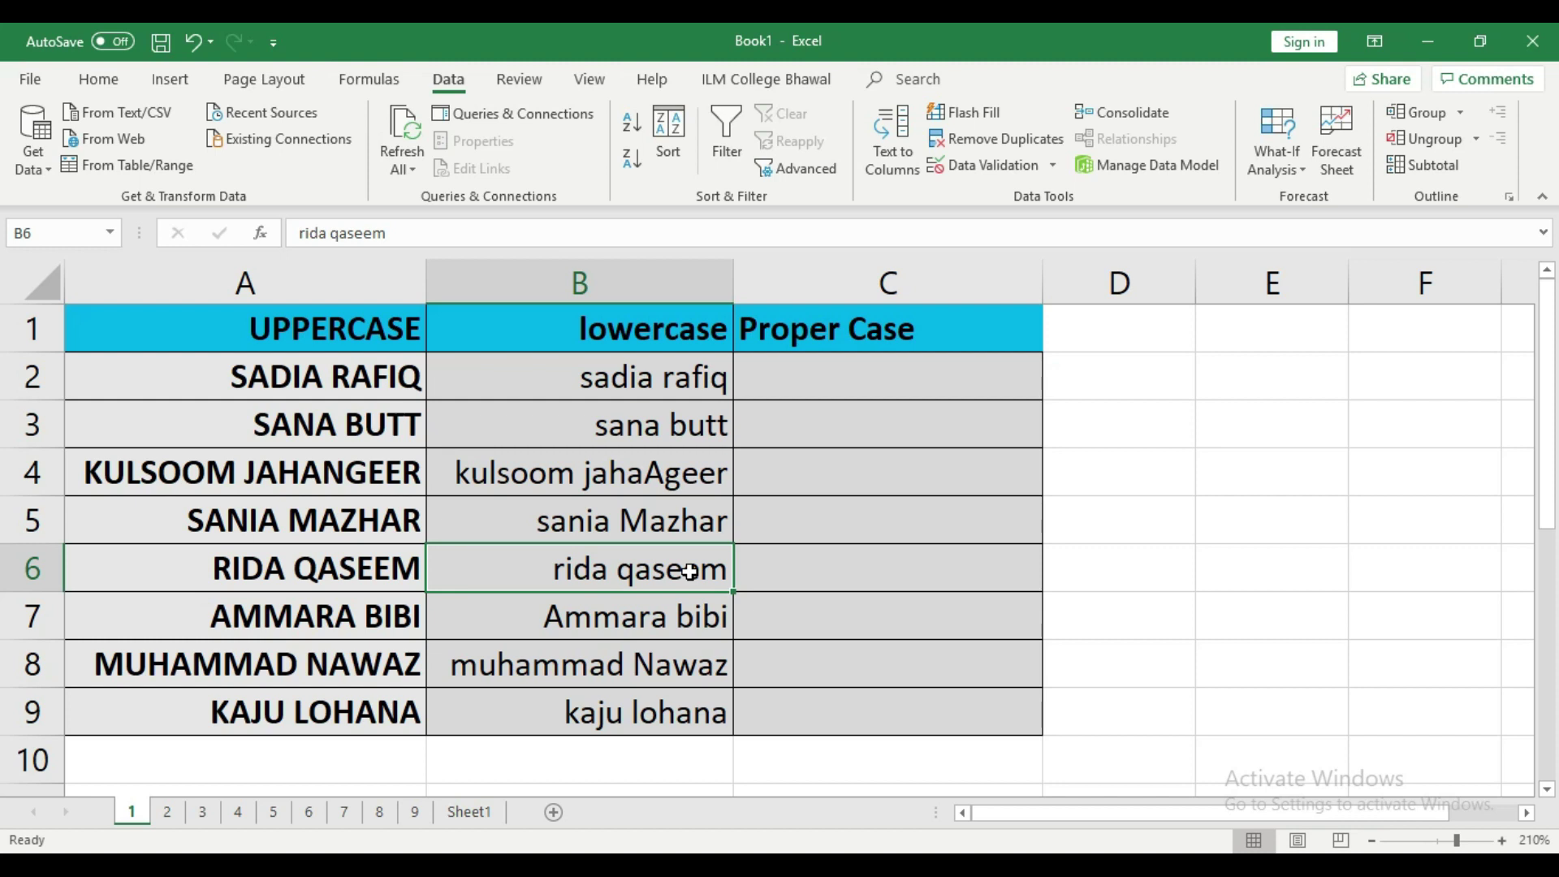
left_click(849, 372)
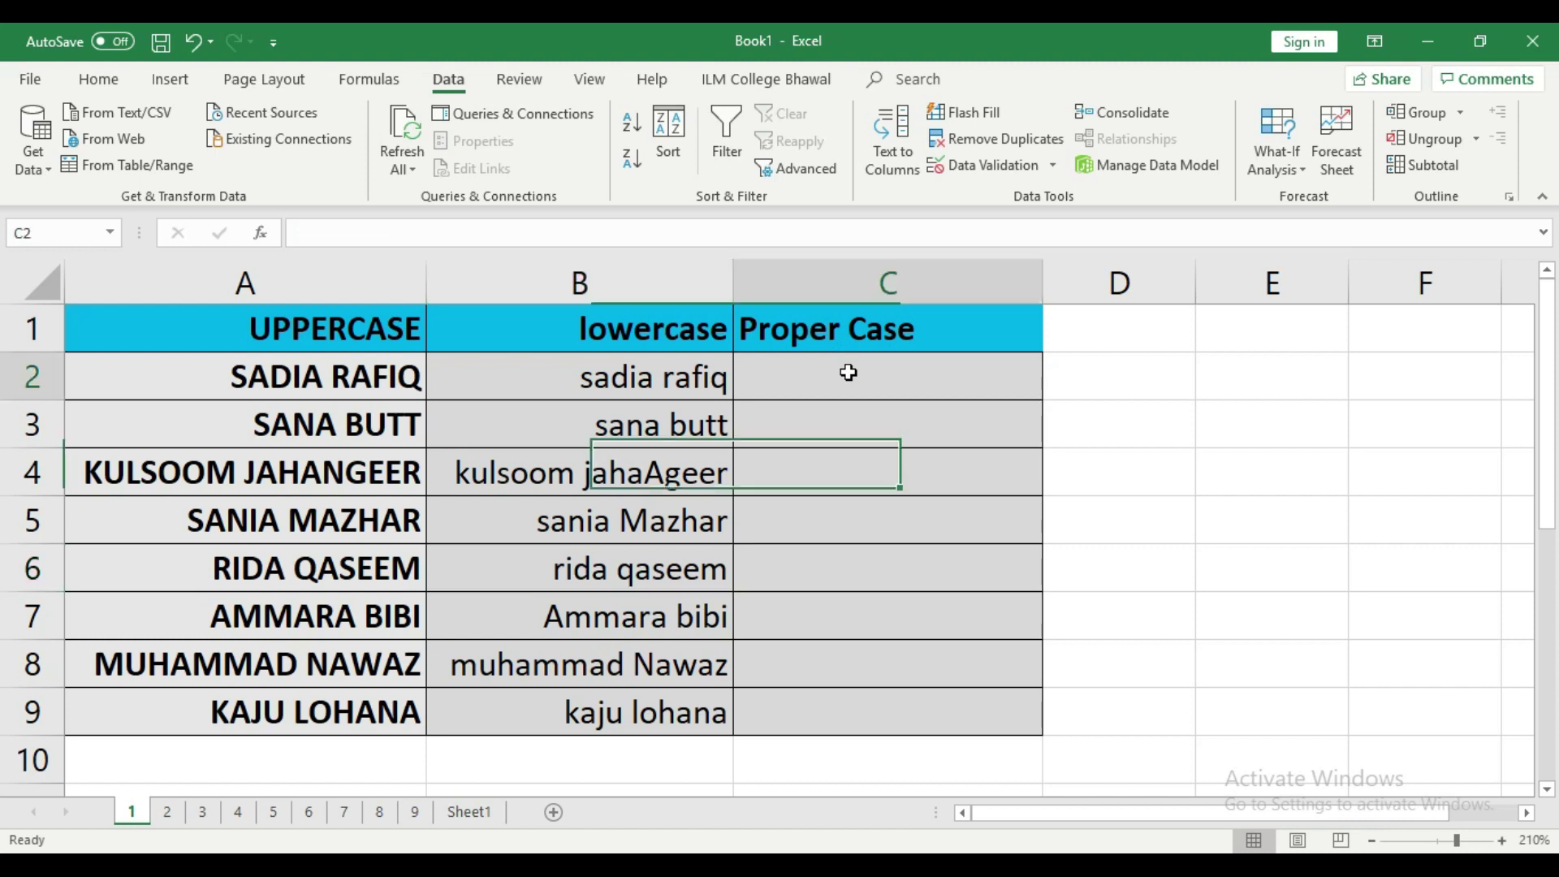
type("Sadia Rafiq")
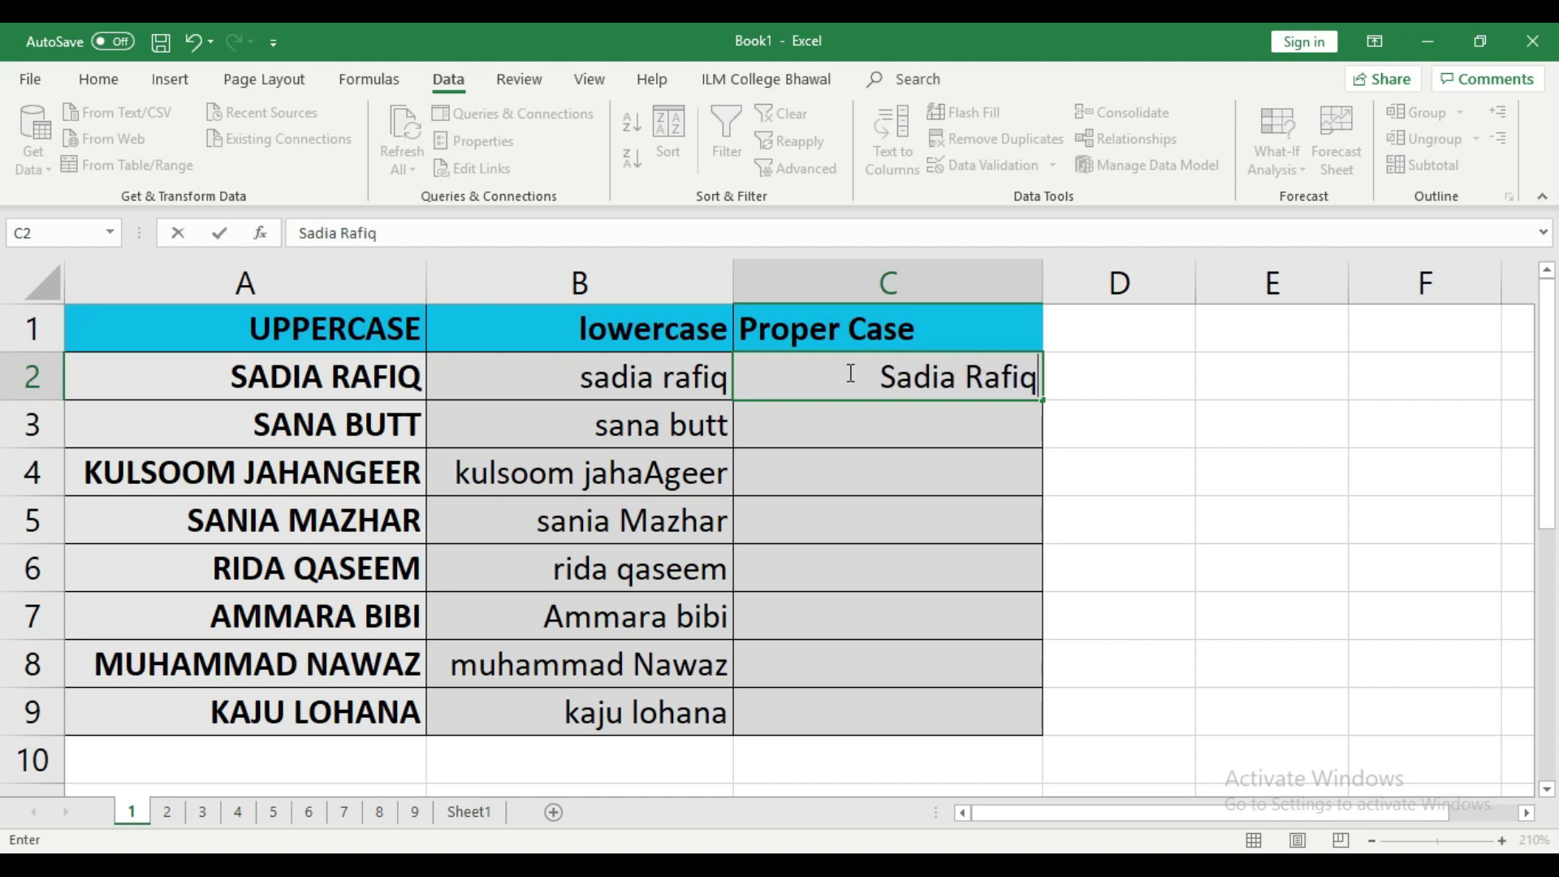
key("Return")
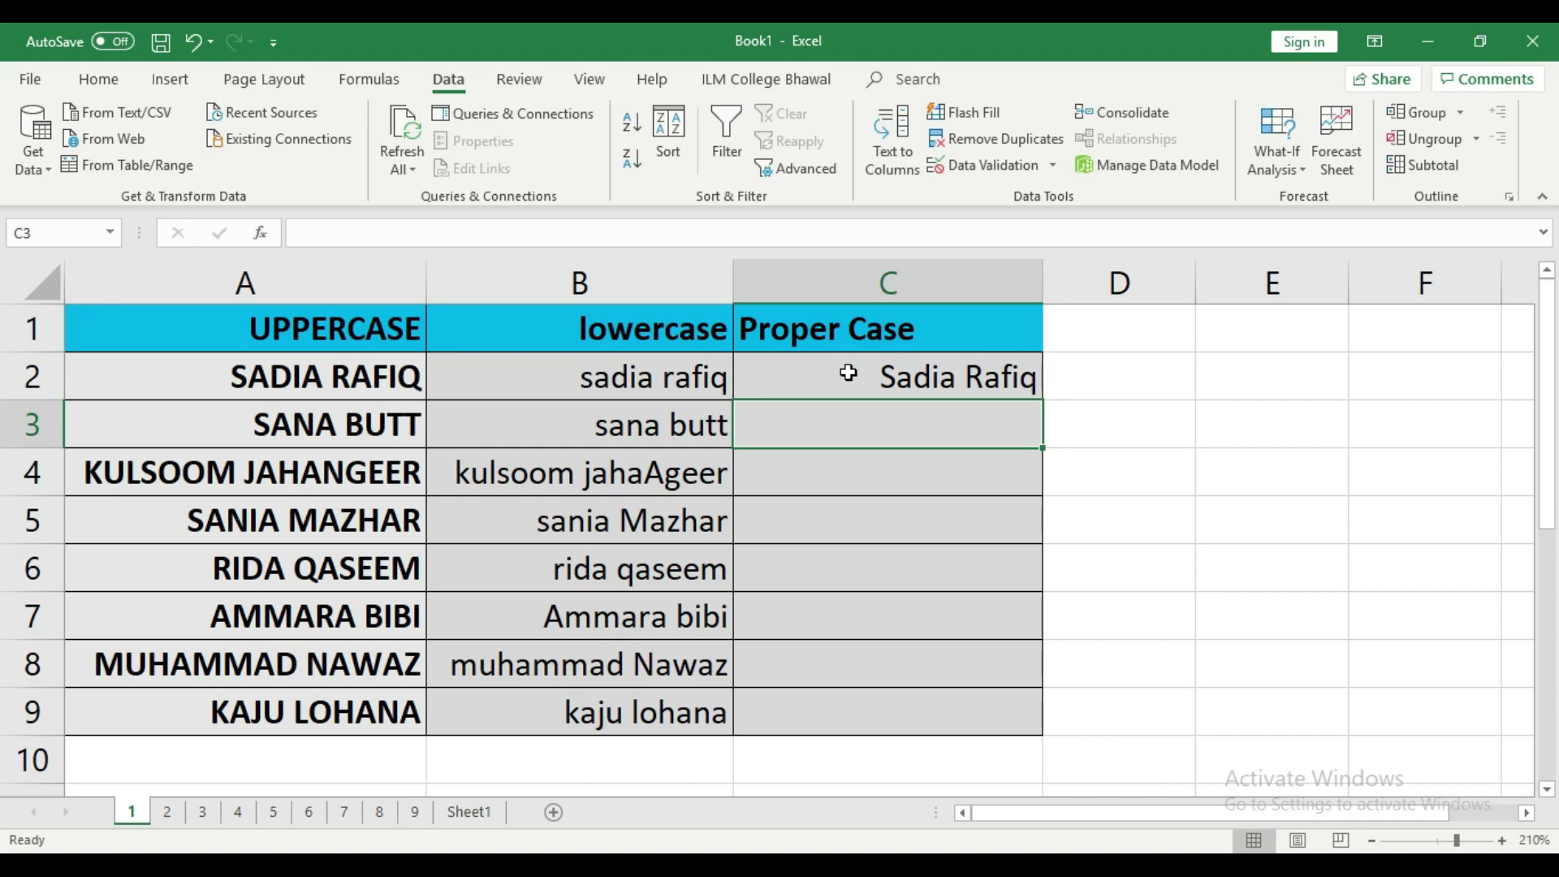
key("ctrl+e")
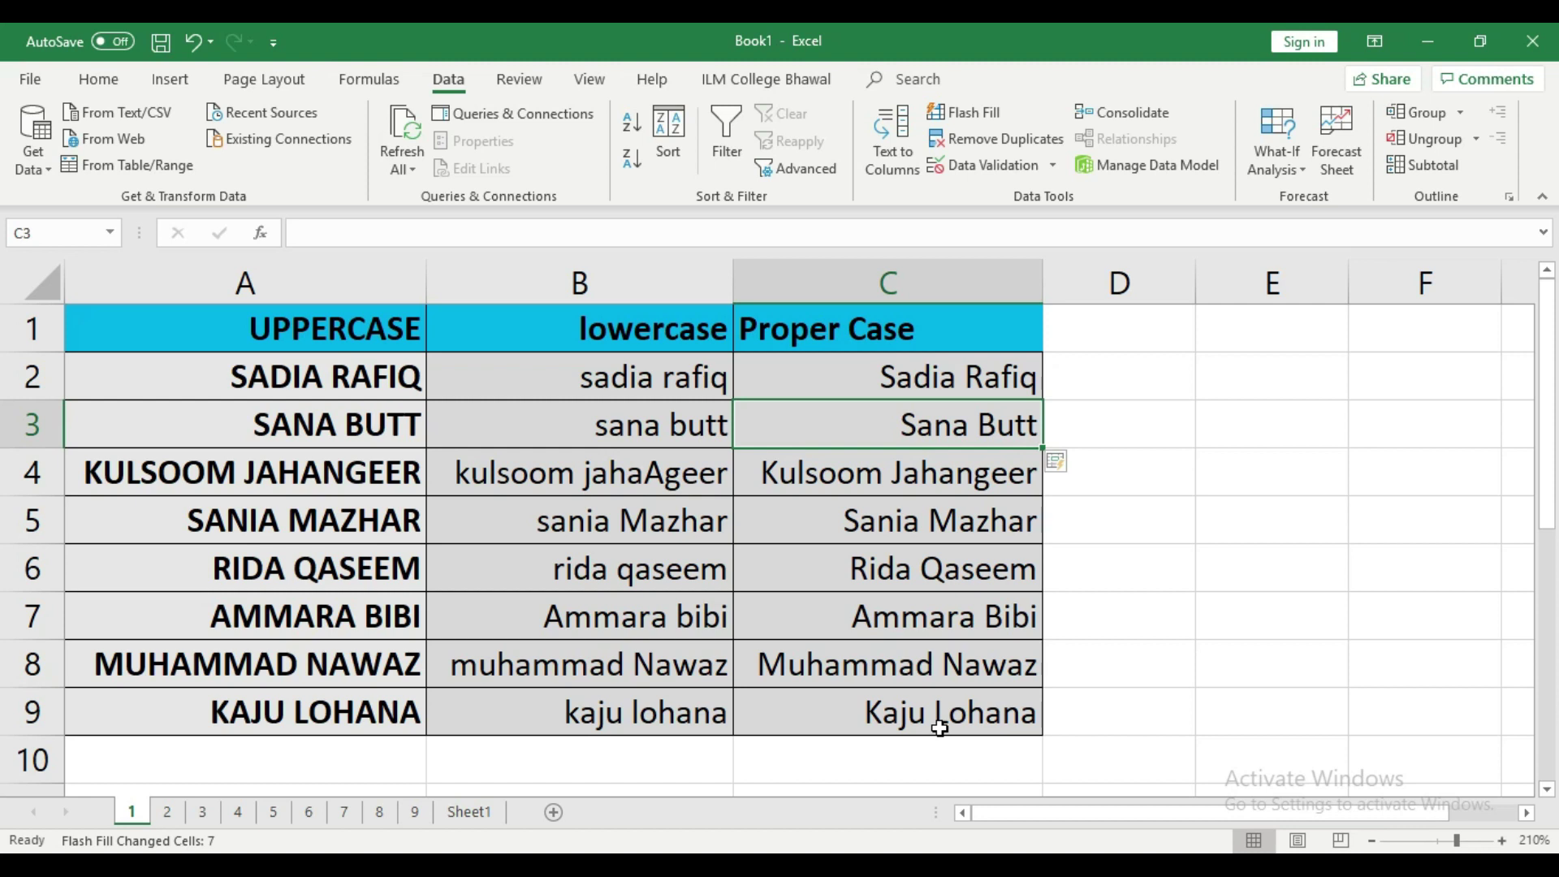
- On sheet 2, look over the Name column and the empty First Name, Last Name and Location ranges
left_click(169, 810)
left_click(891, 601)
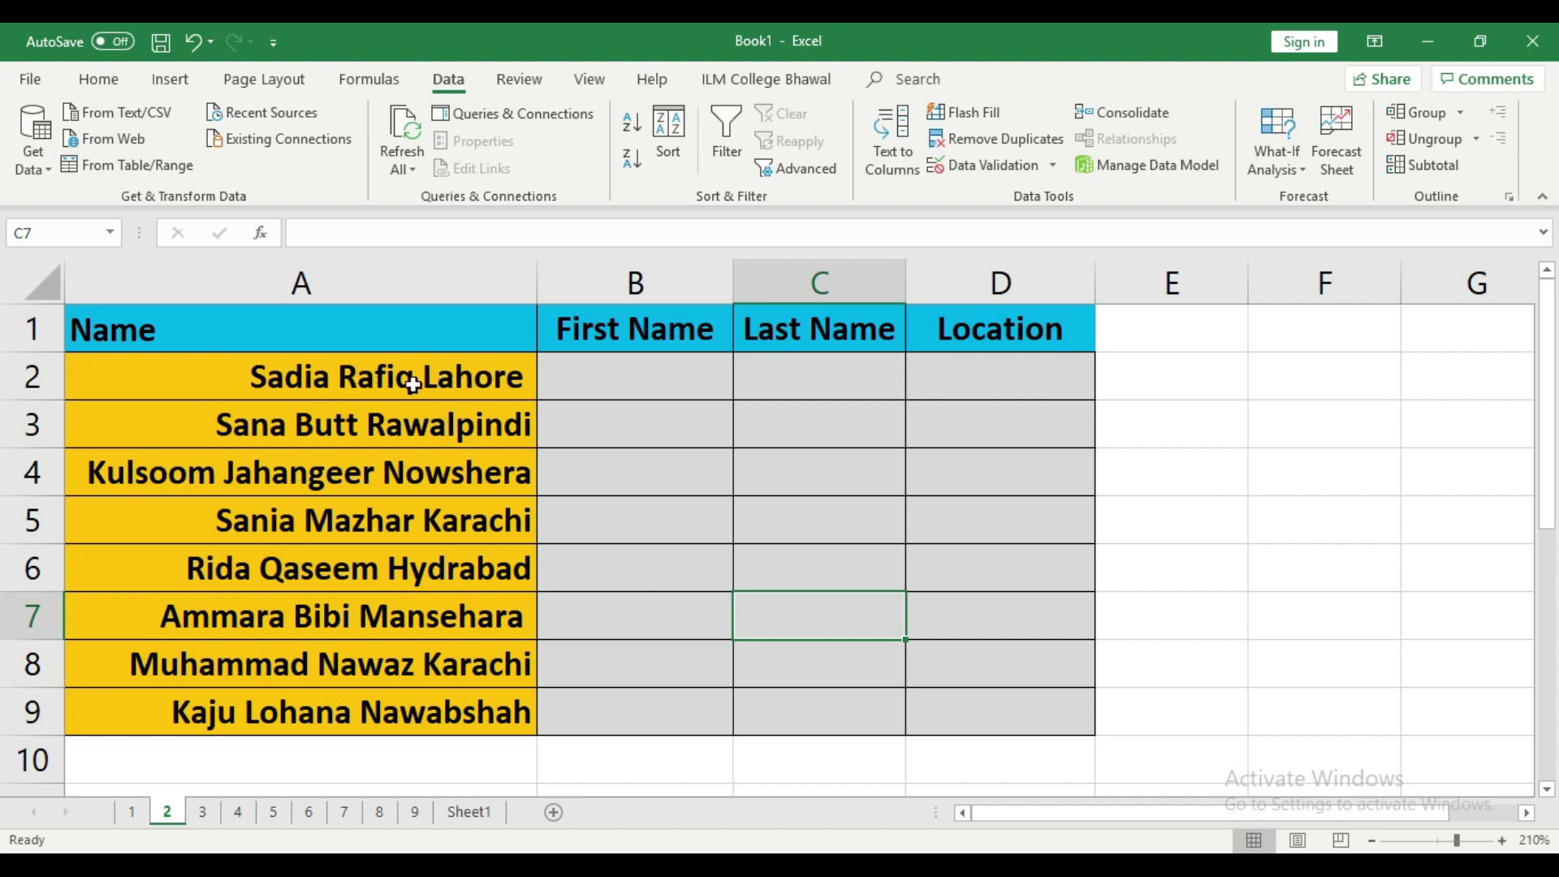
mouse_move(487, 378)
left_mouse_down()
mouse_move(477, 603)
mouse_move(514, 708)
left_mouse_up()
left_click_drag(664, 357, 668, 706)
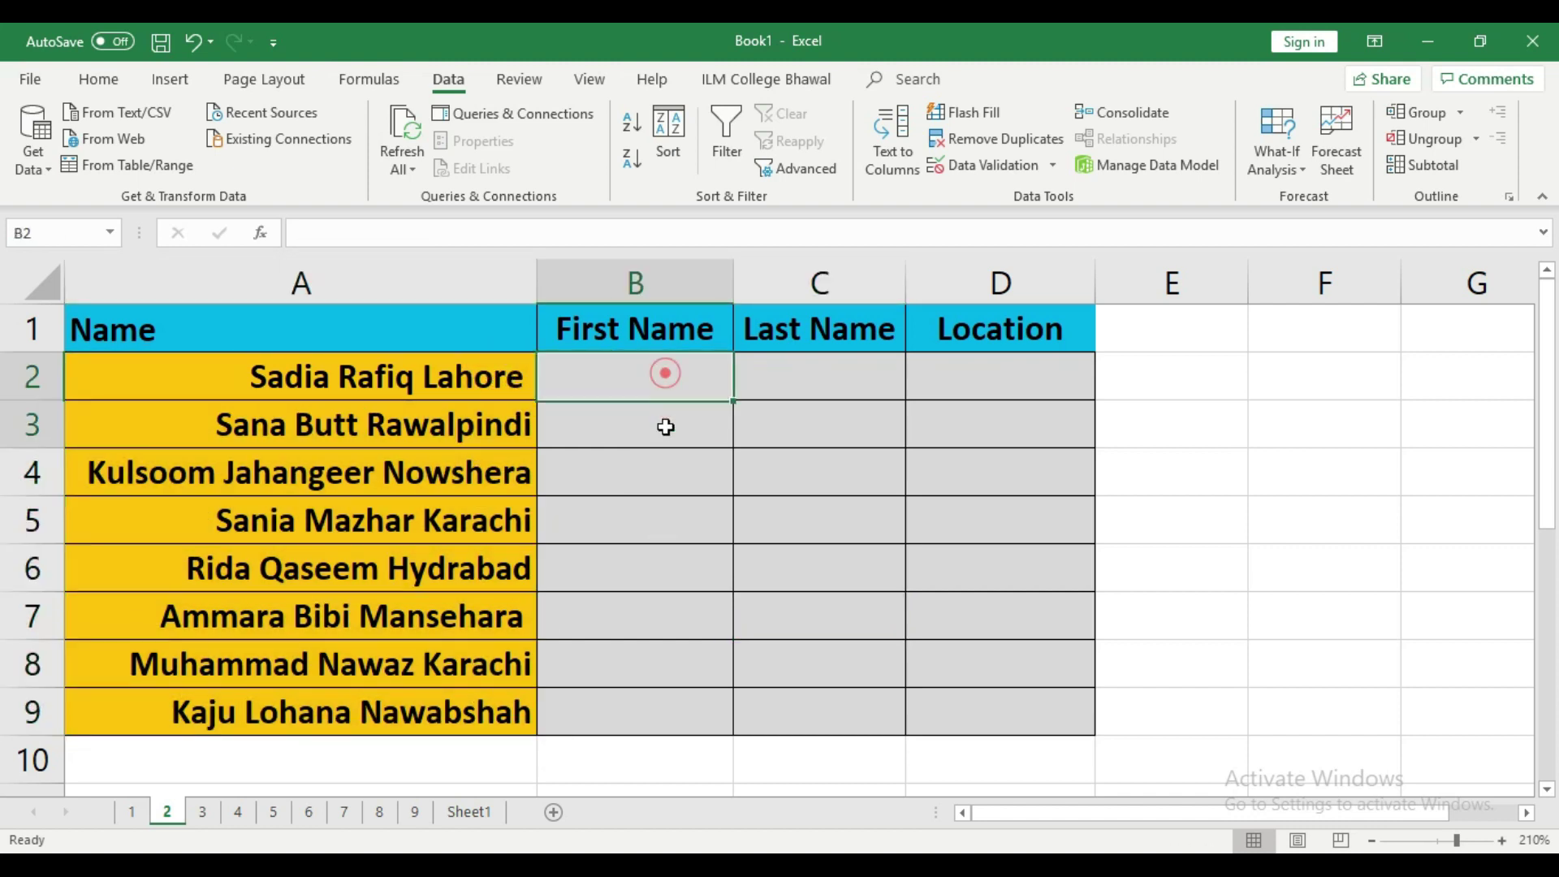
left_click_drag(876, 368, 849, 724)
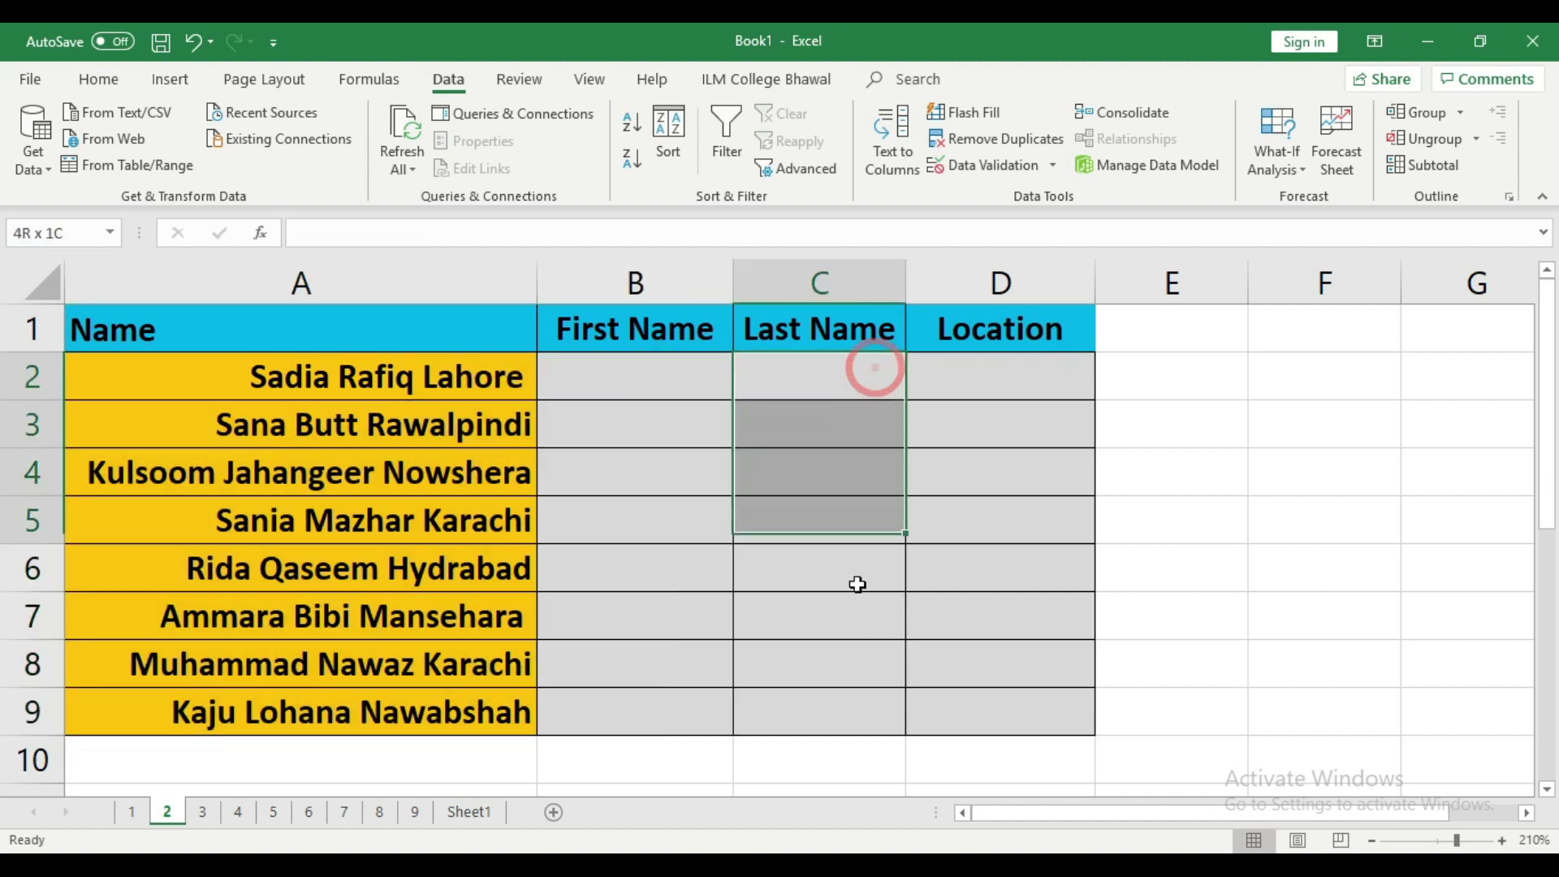
left_click_drag(1029, 388, 1031, 487)
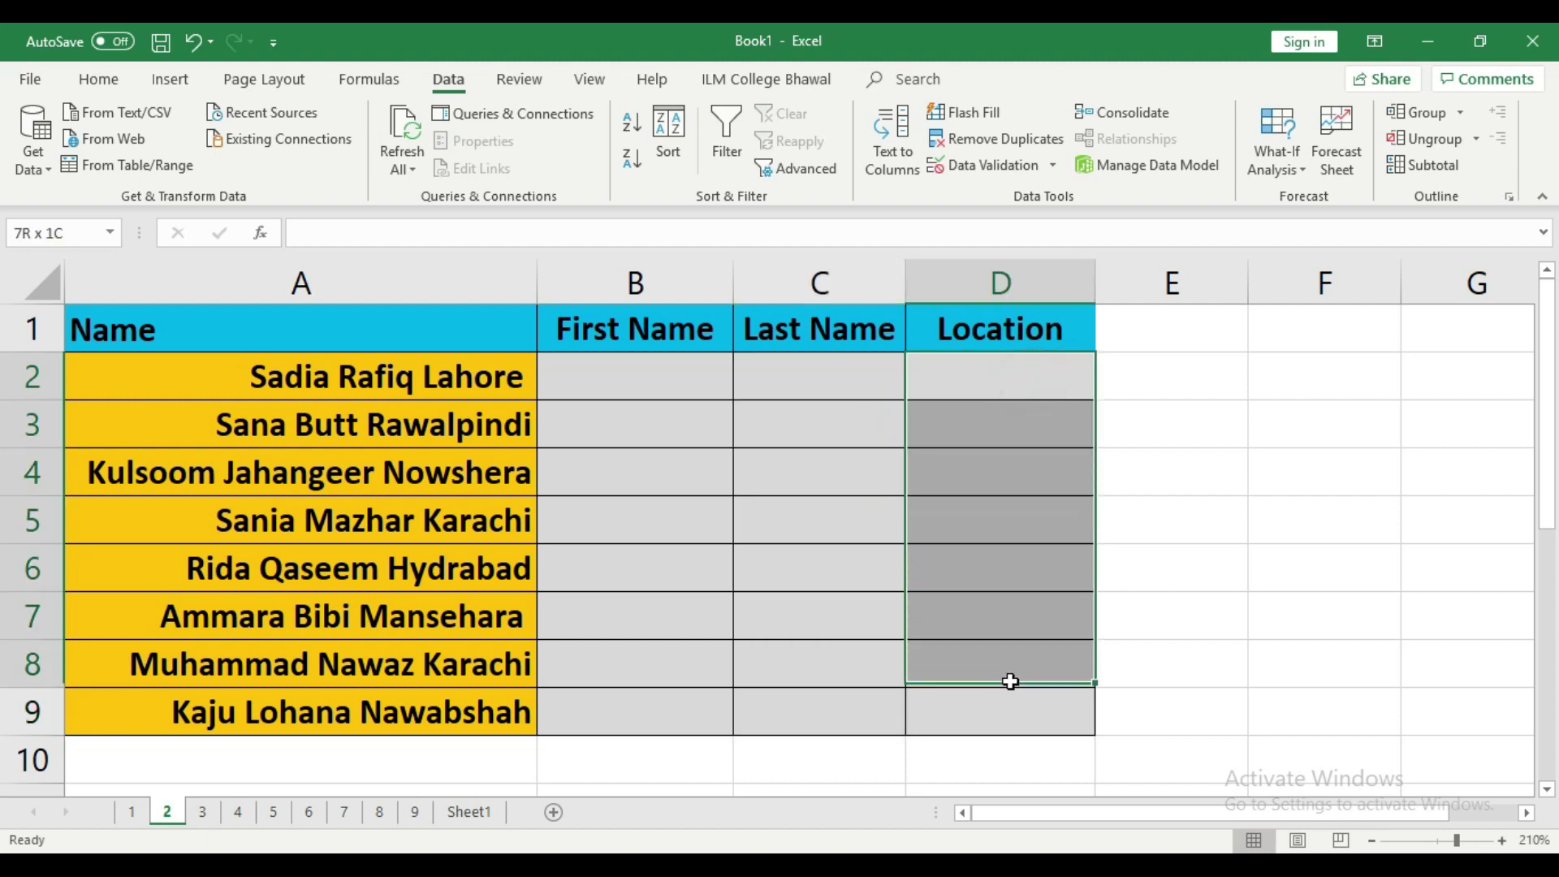
left_click_drag(1033, 381, 1010, 716)
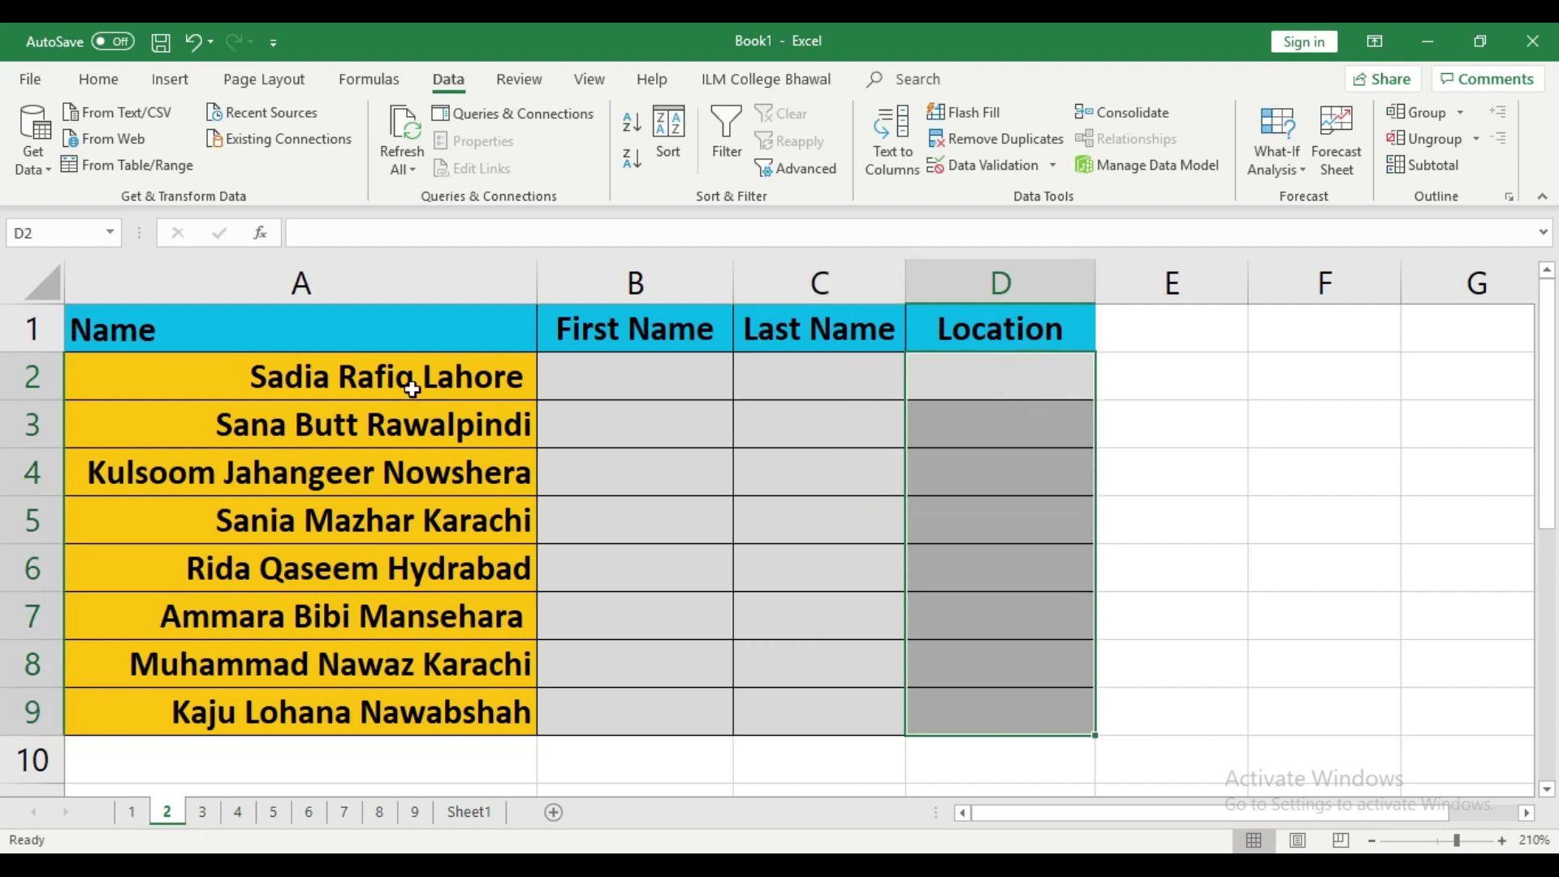
left_click(681, 378)
left_click_drag(681, 378, 699, 707)
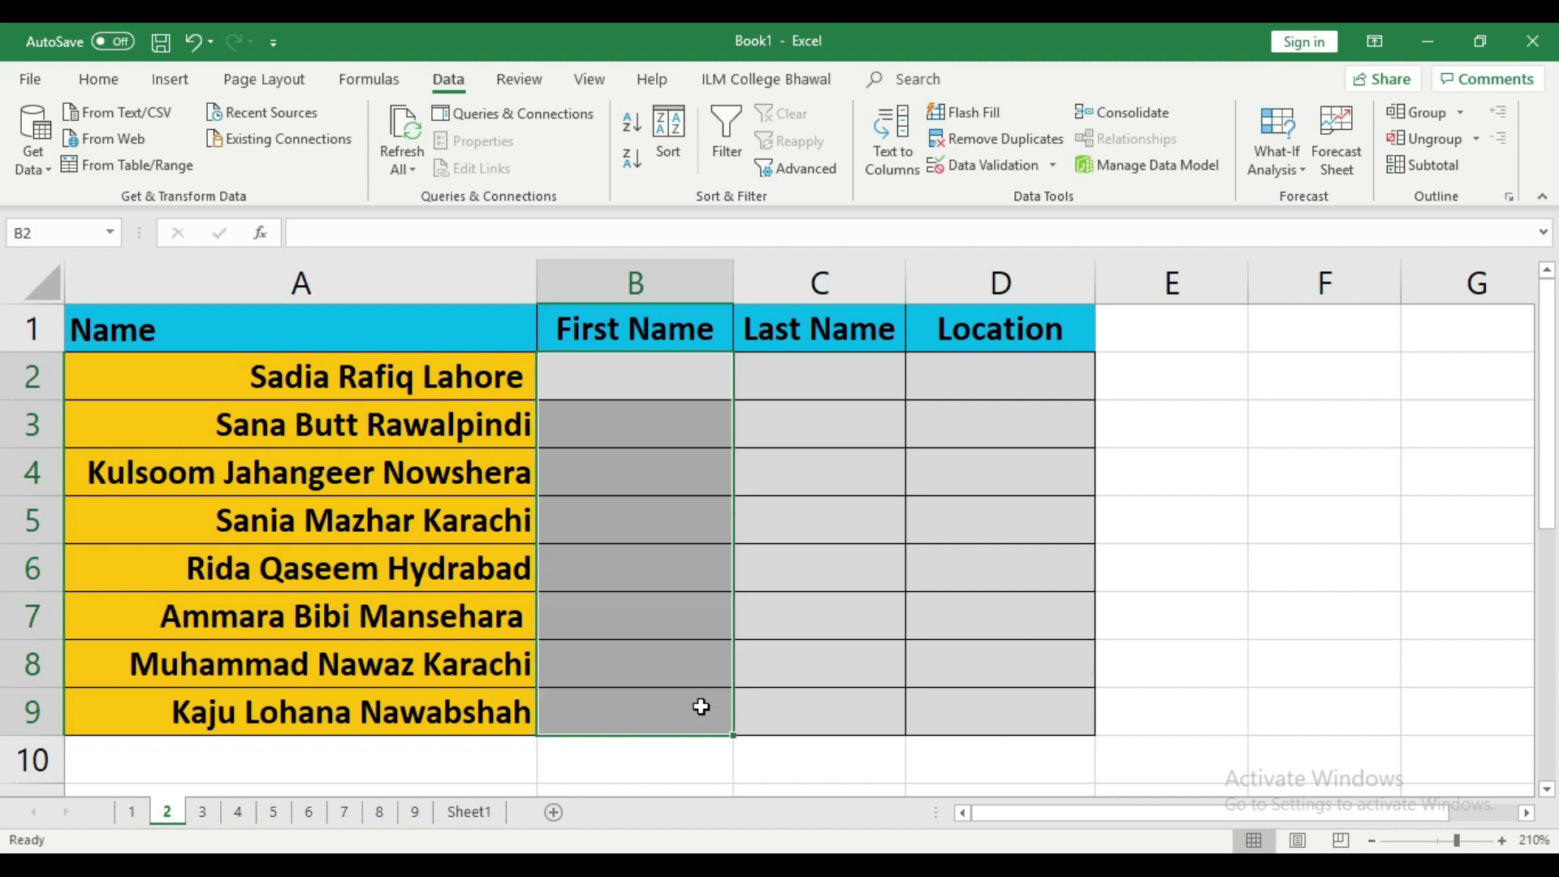
left_click_drag(856, 381, 852, 617)
left_click_drag(1014, 375, 993, 700)
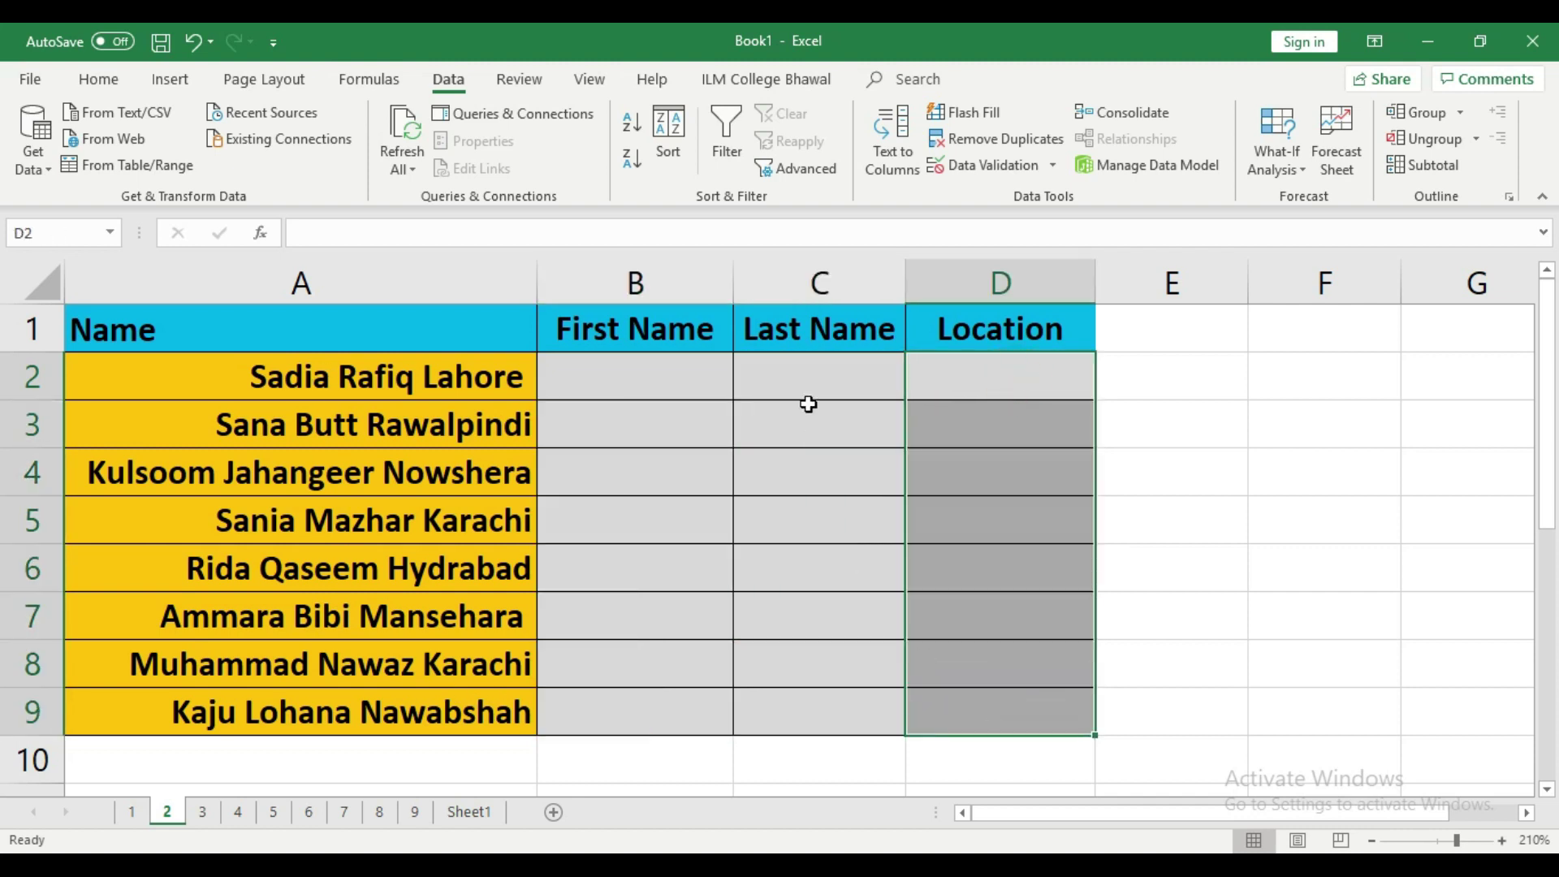
left_click_drag(808, 369, 800, 713)
left_click_drag(636, 370, 636, 717)
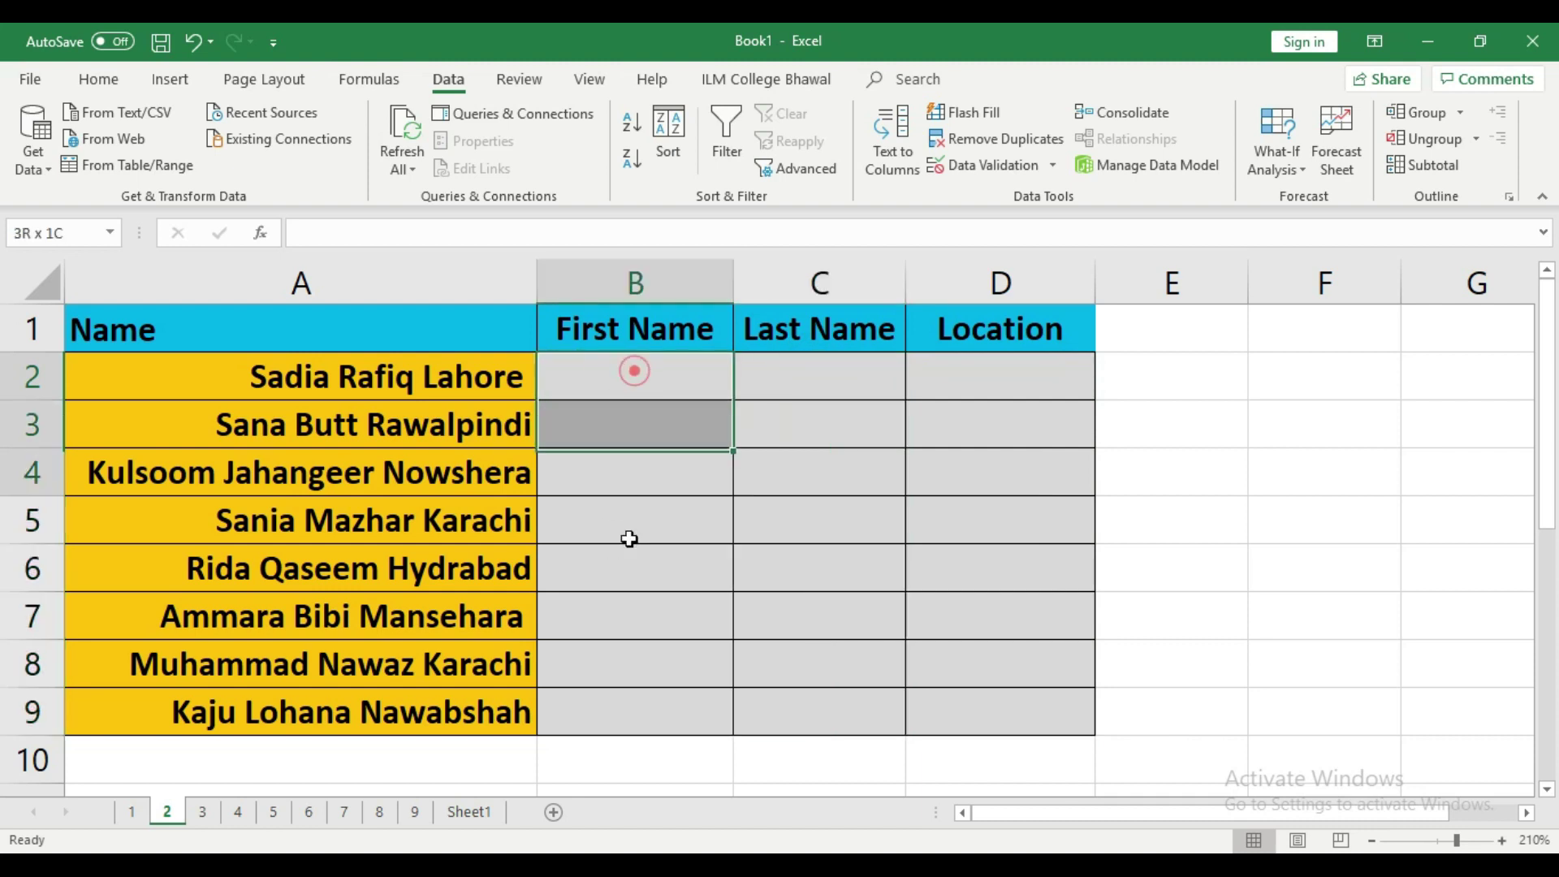
left_click(776, 492)
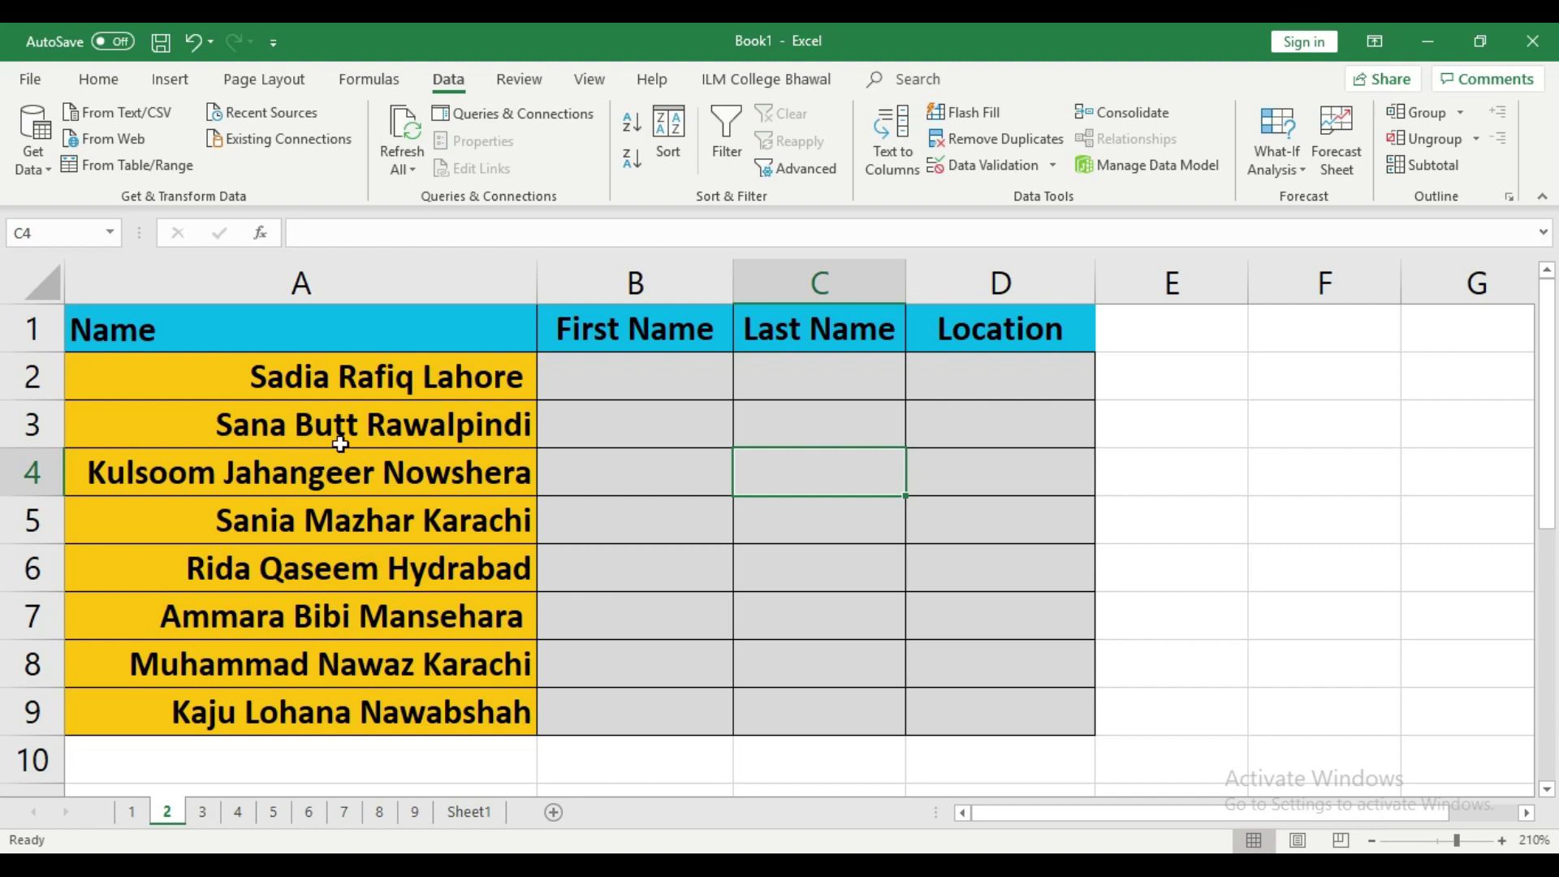
left_click(664, 368)
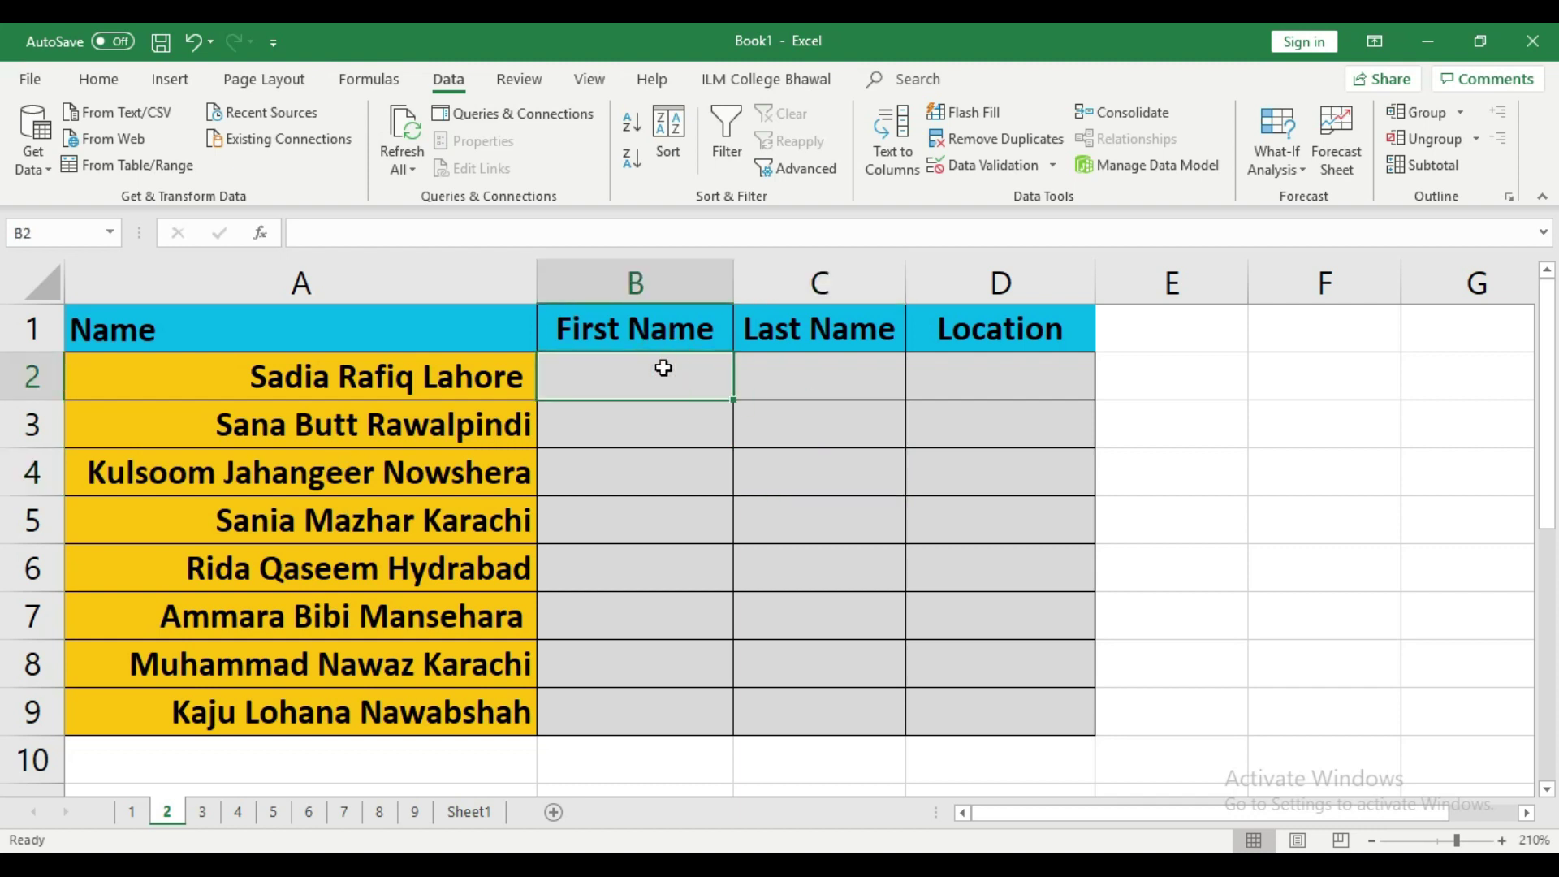
left_click_drag(663, 368, 664, 706)
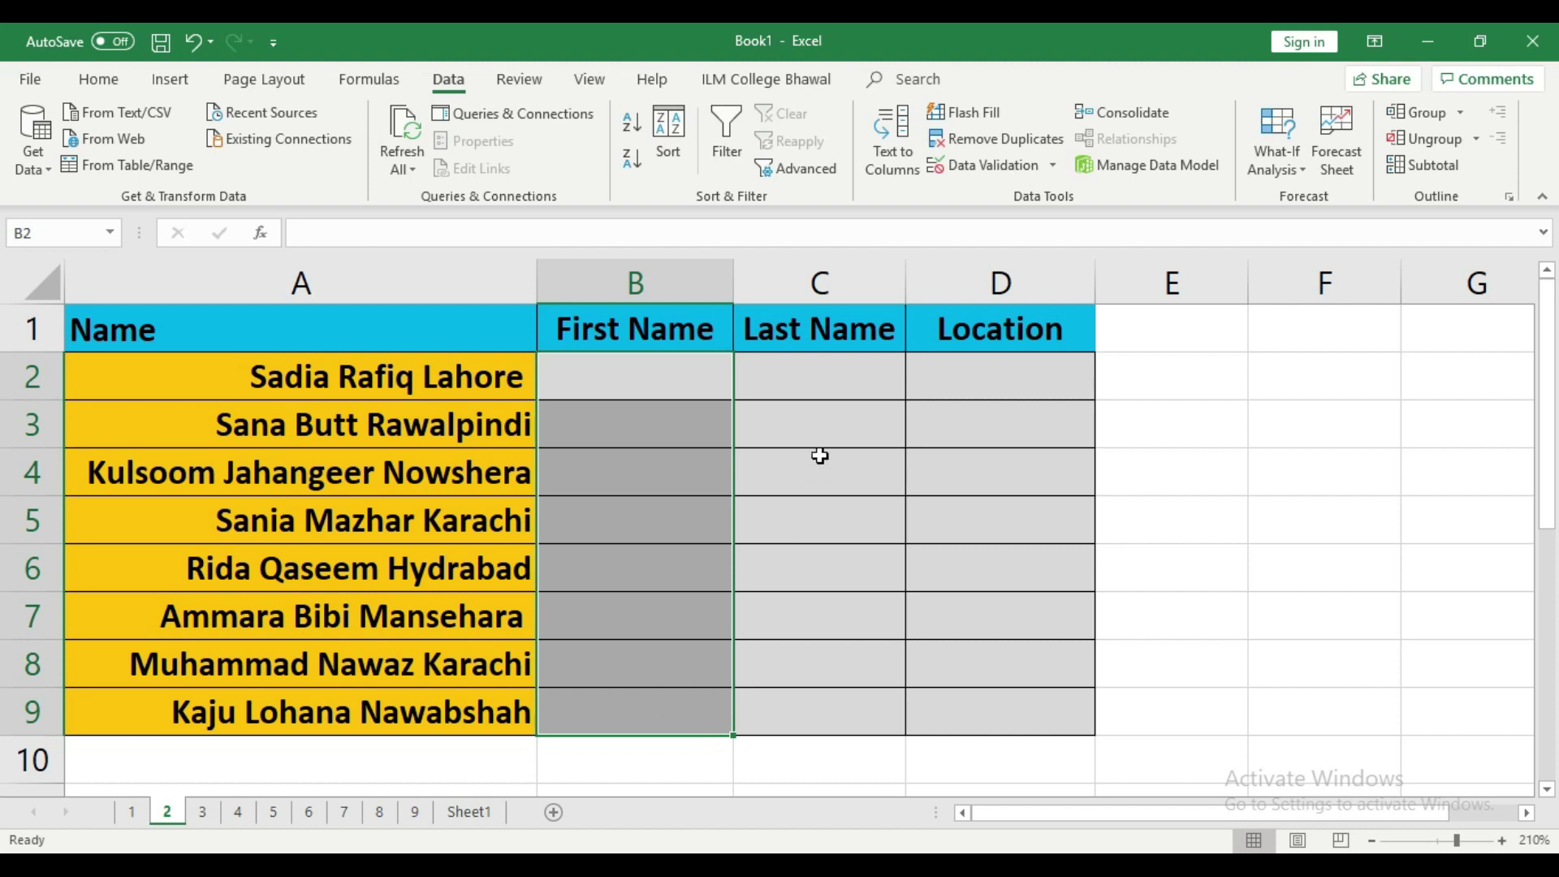
left_click_drag(828, 372, 850, 720)
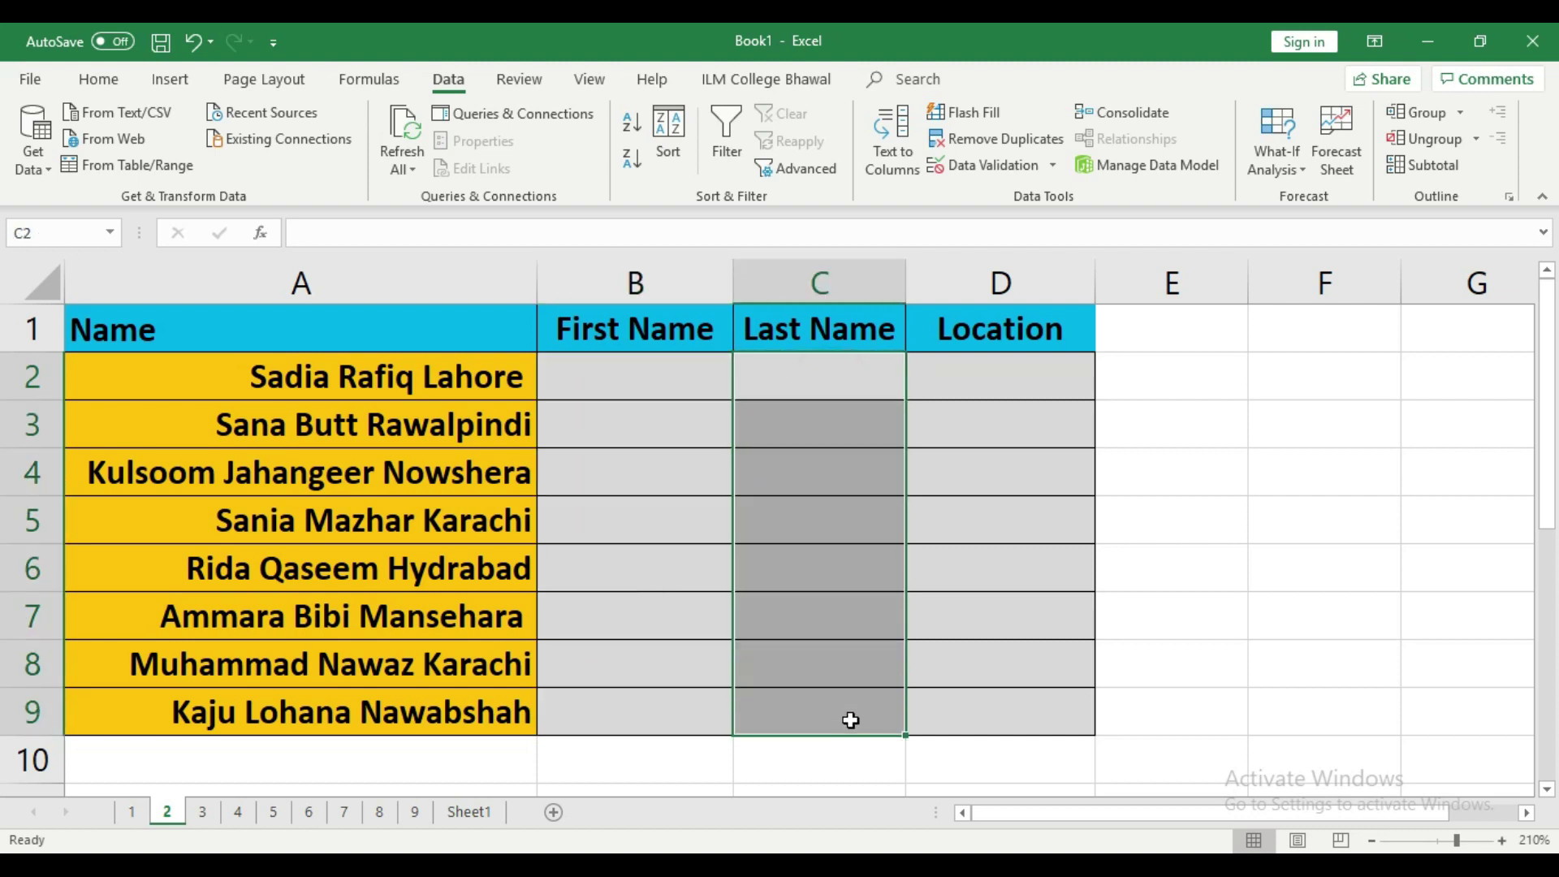
left_click_drag(1015, 382, 1011, 703)
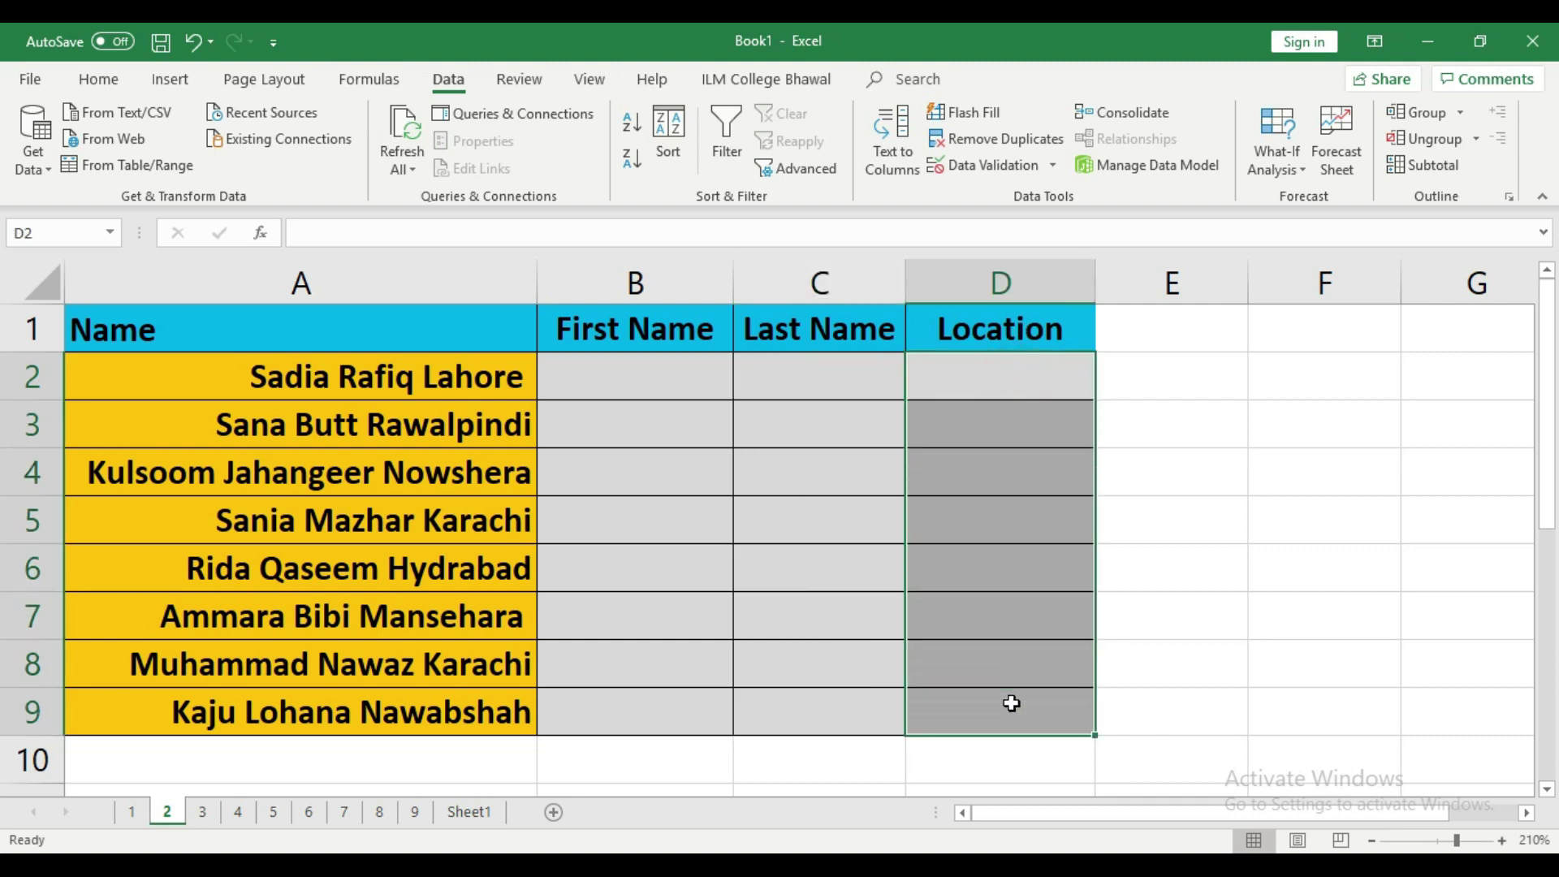
- Enter 'Sadia' in B2 and Flash Fill the remaining first names
left_click(670, 389)
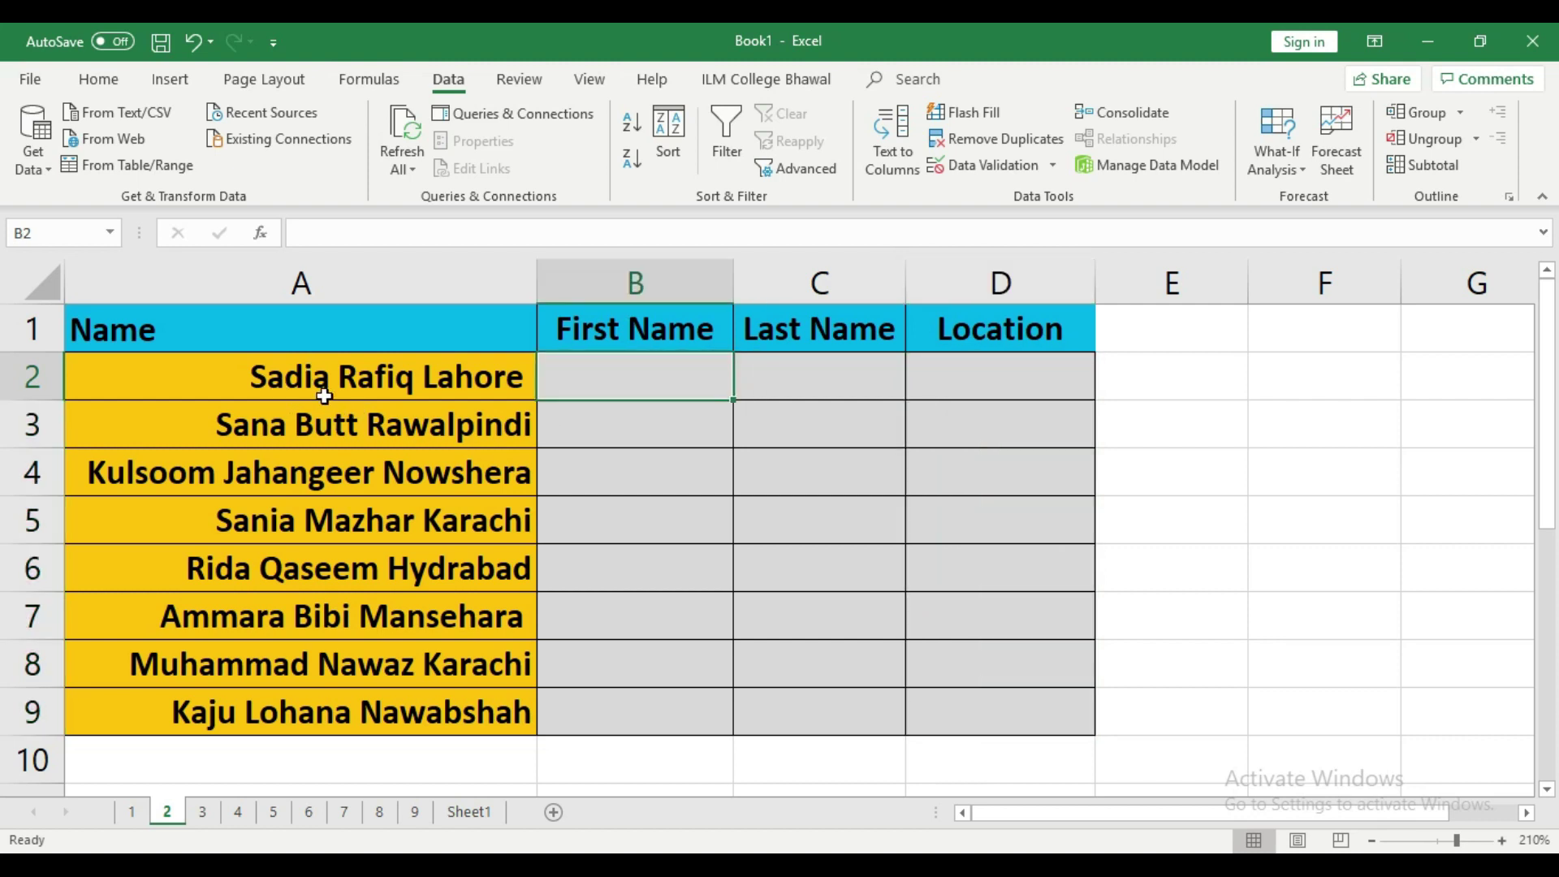
type("Sa")
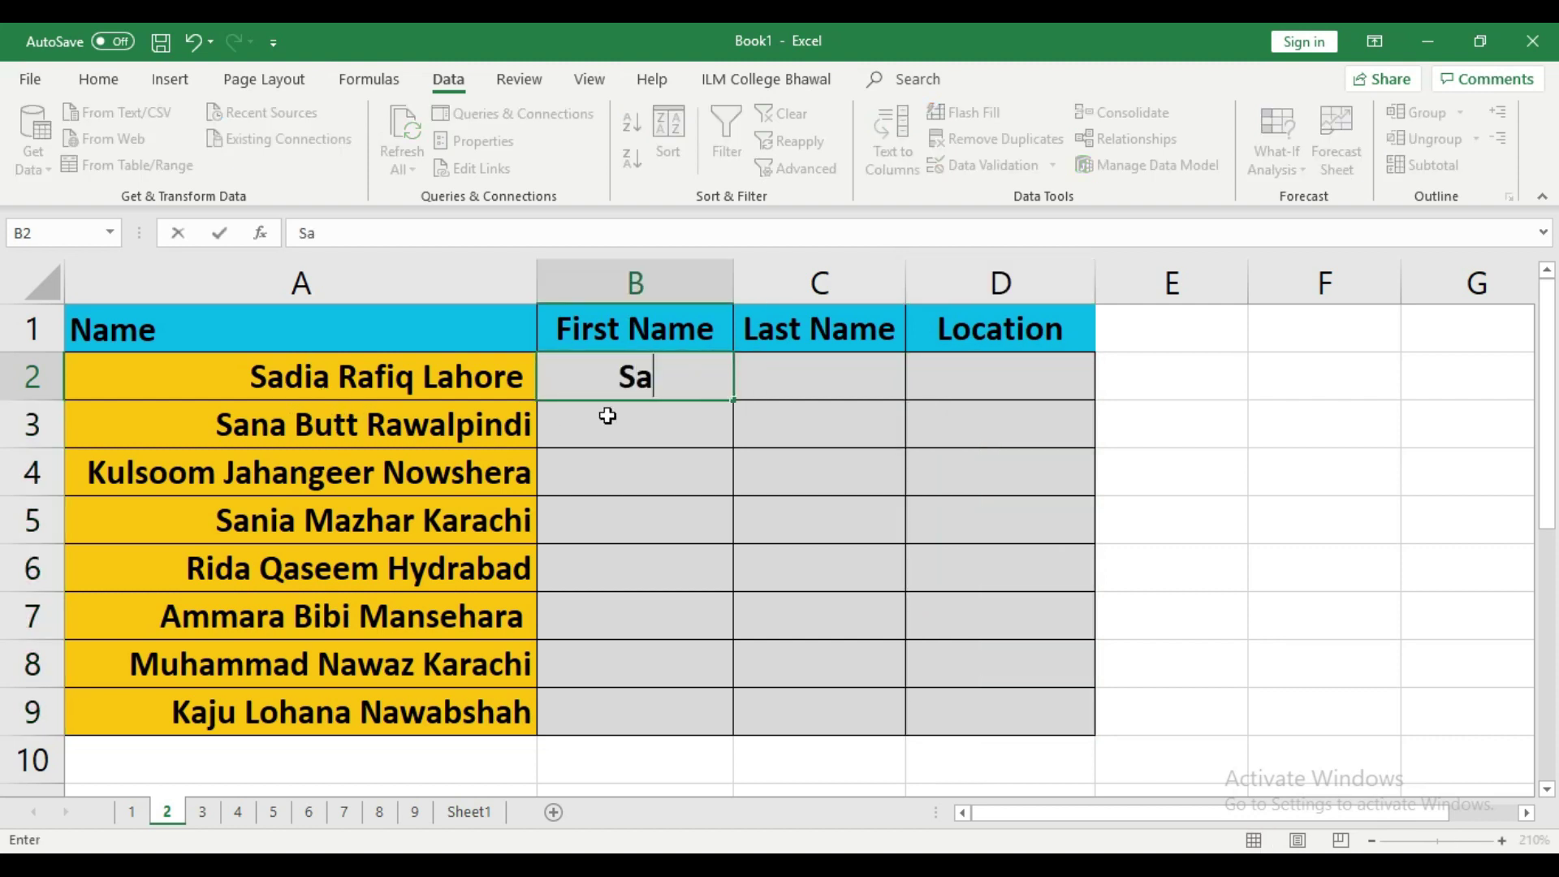
type("dia")
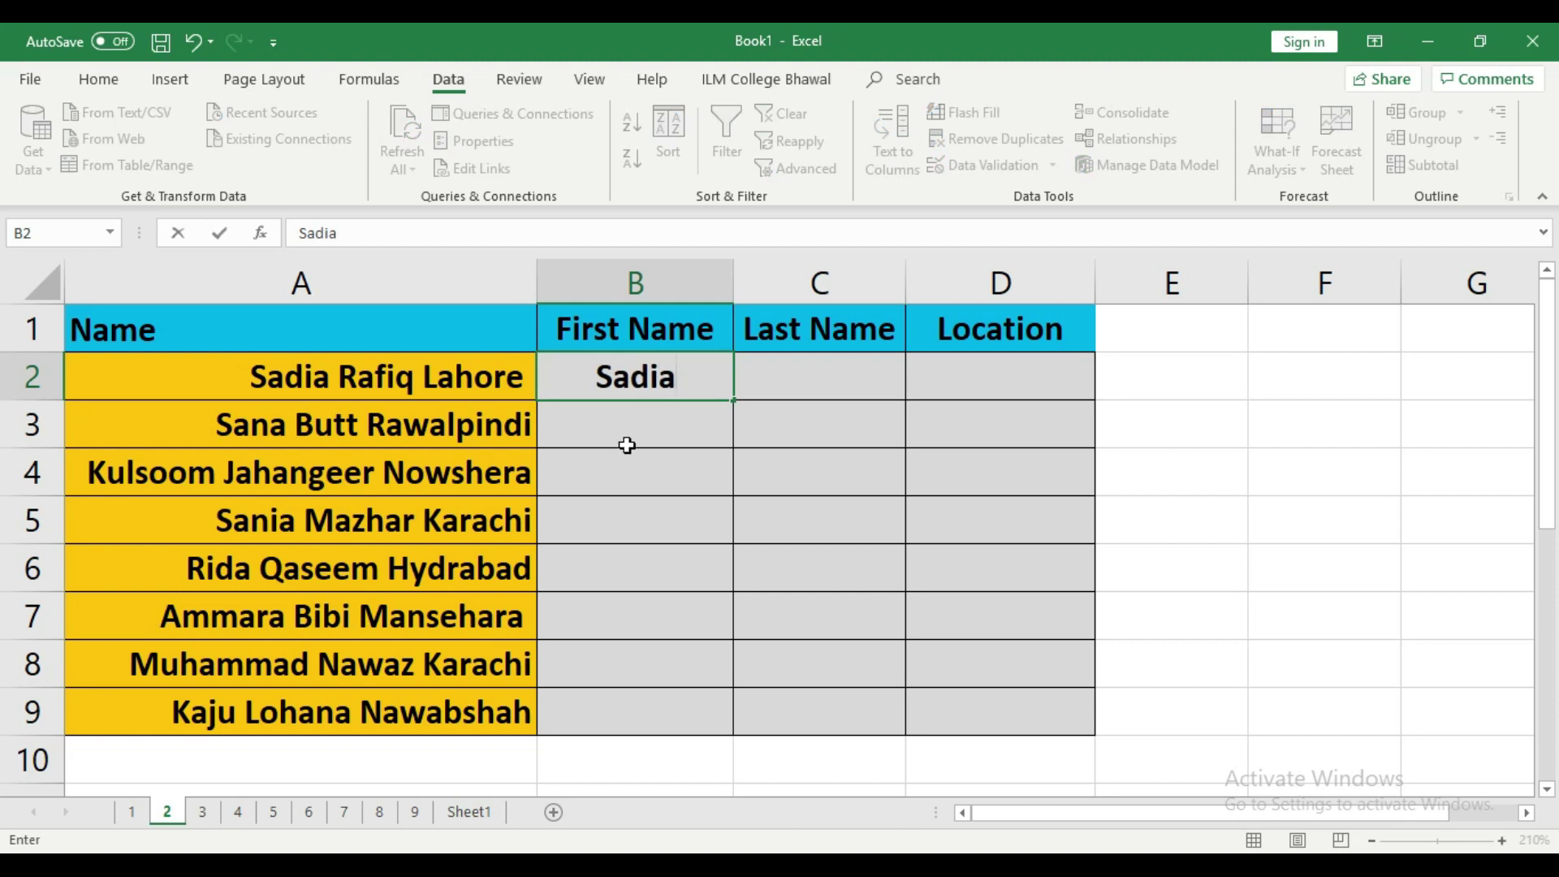
left_click(629, 439)
left_click(687, 372)
key("Return")
key("ctrl+e")
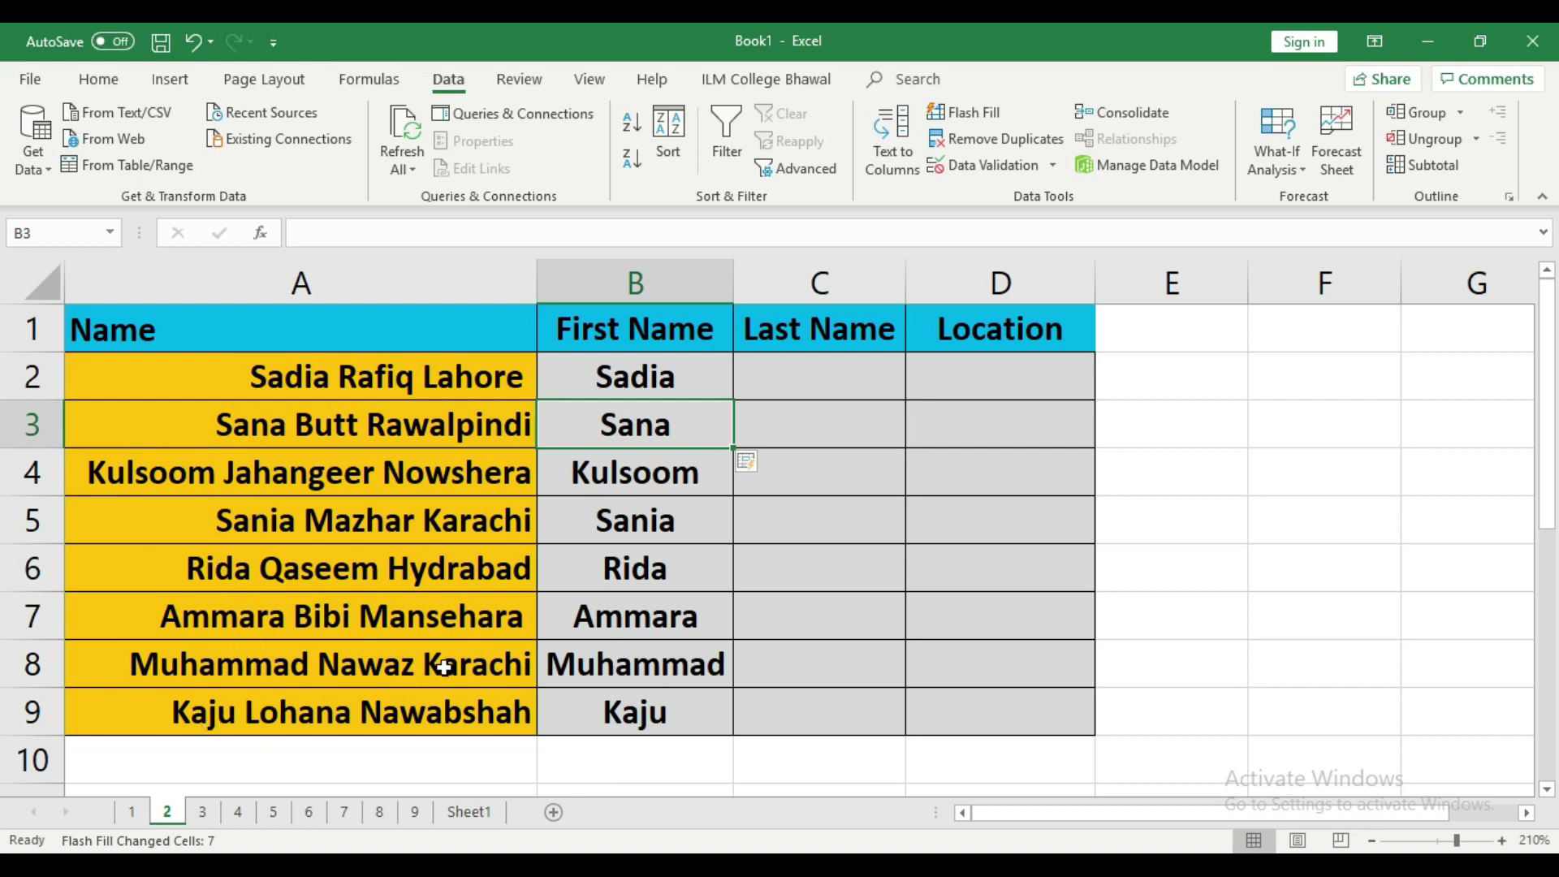
left_click(834, 379)
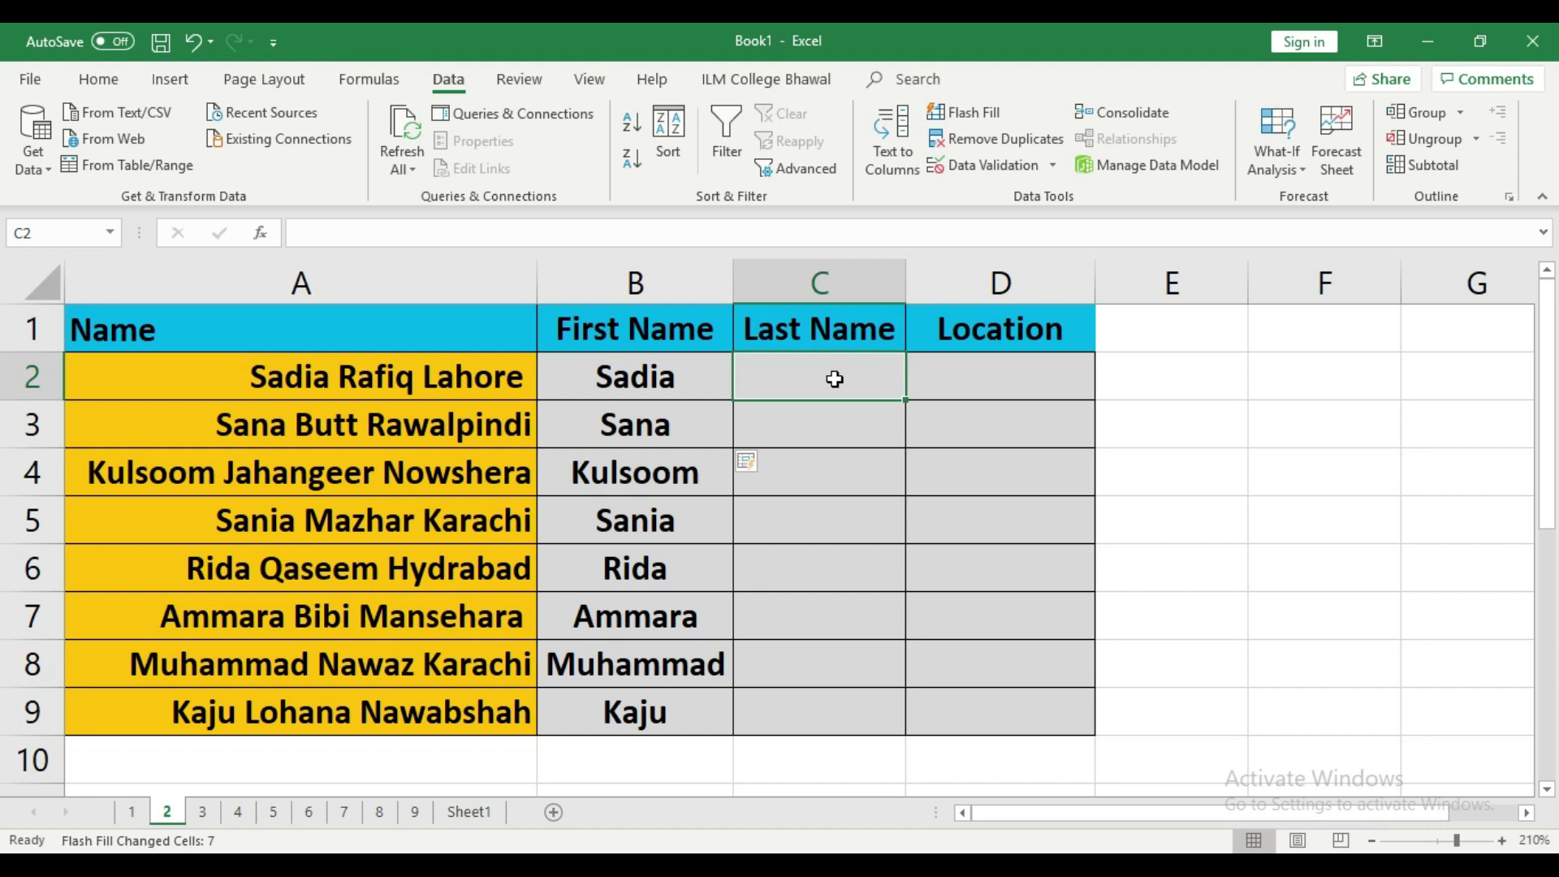
- Enter 'Rafiq' in C2 and Flash Fill the remaining last names
type("Rafiq")
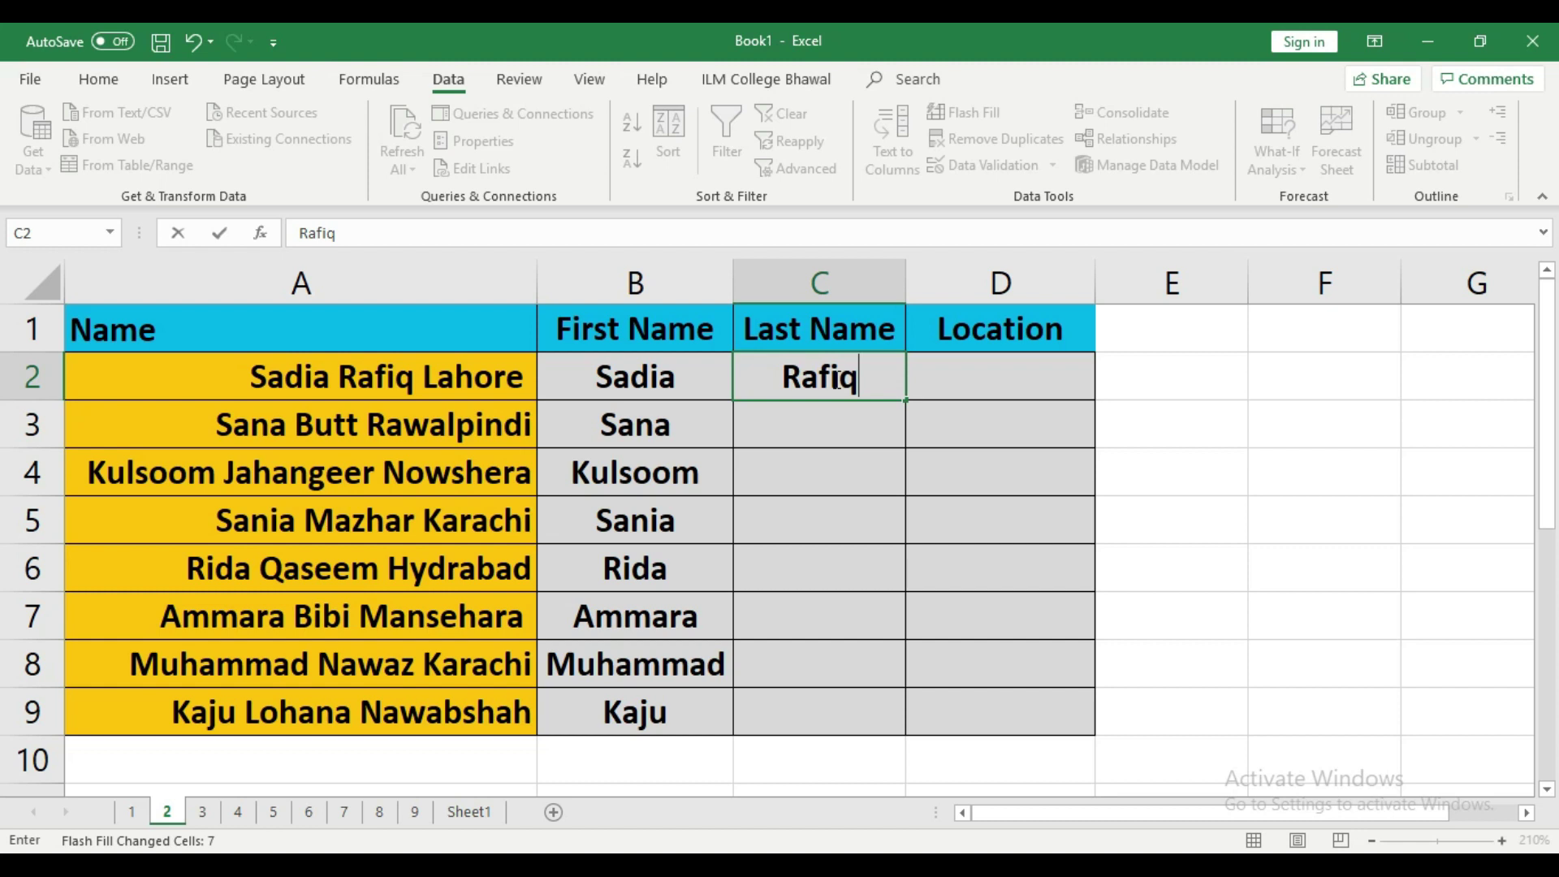
key("Return")
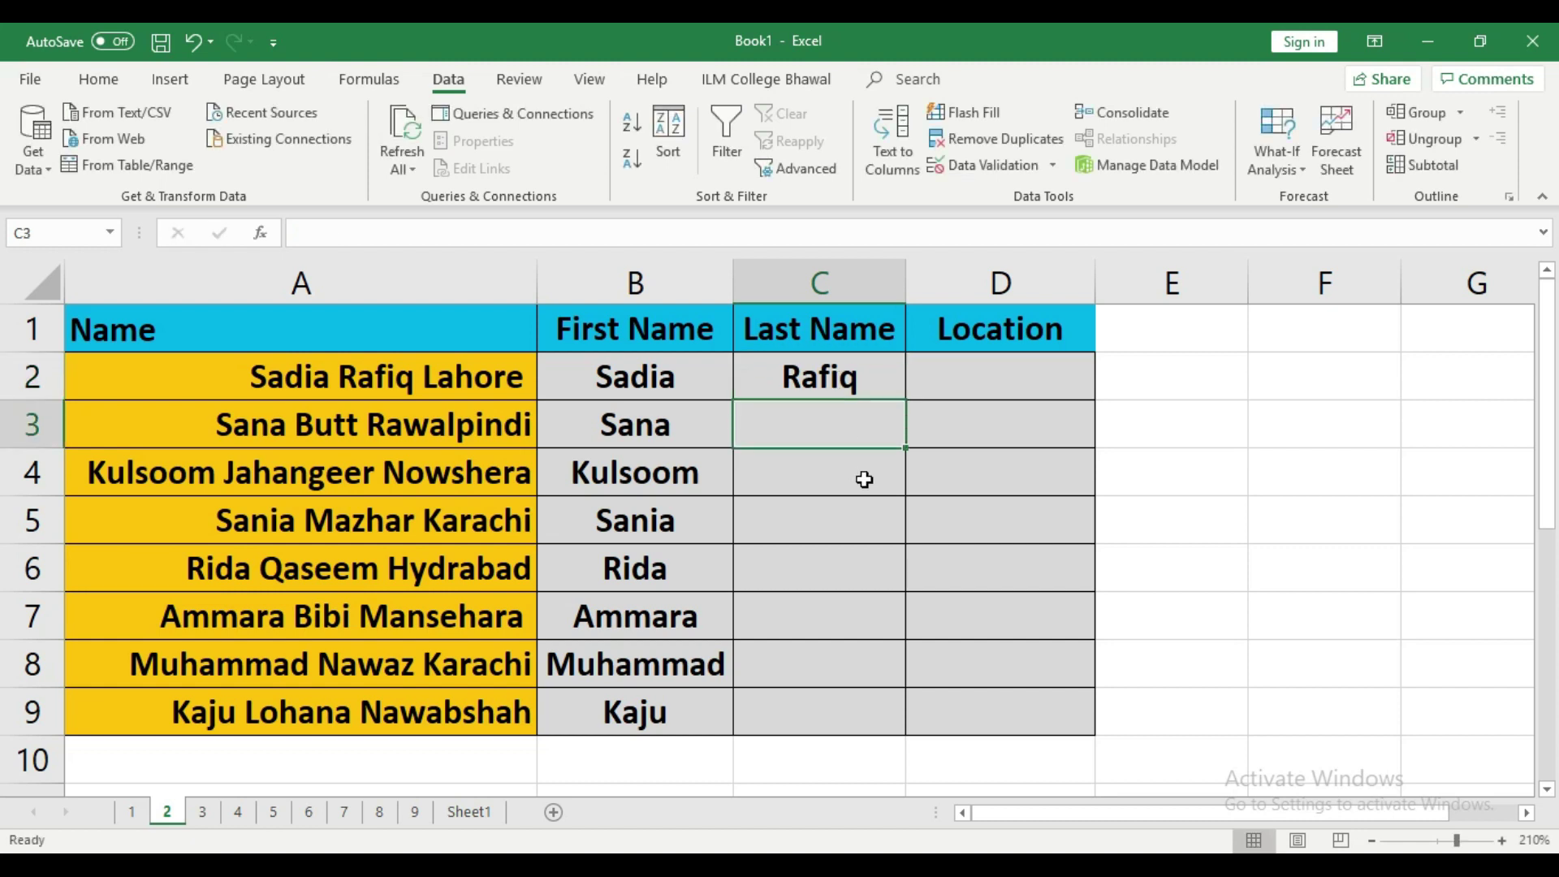
key("ctrl+e")
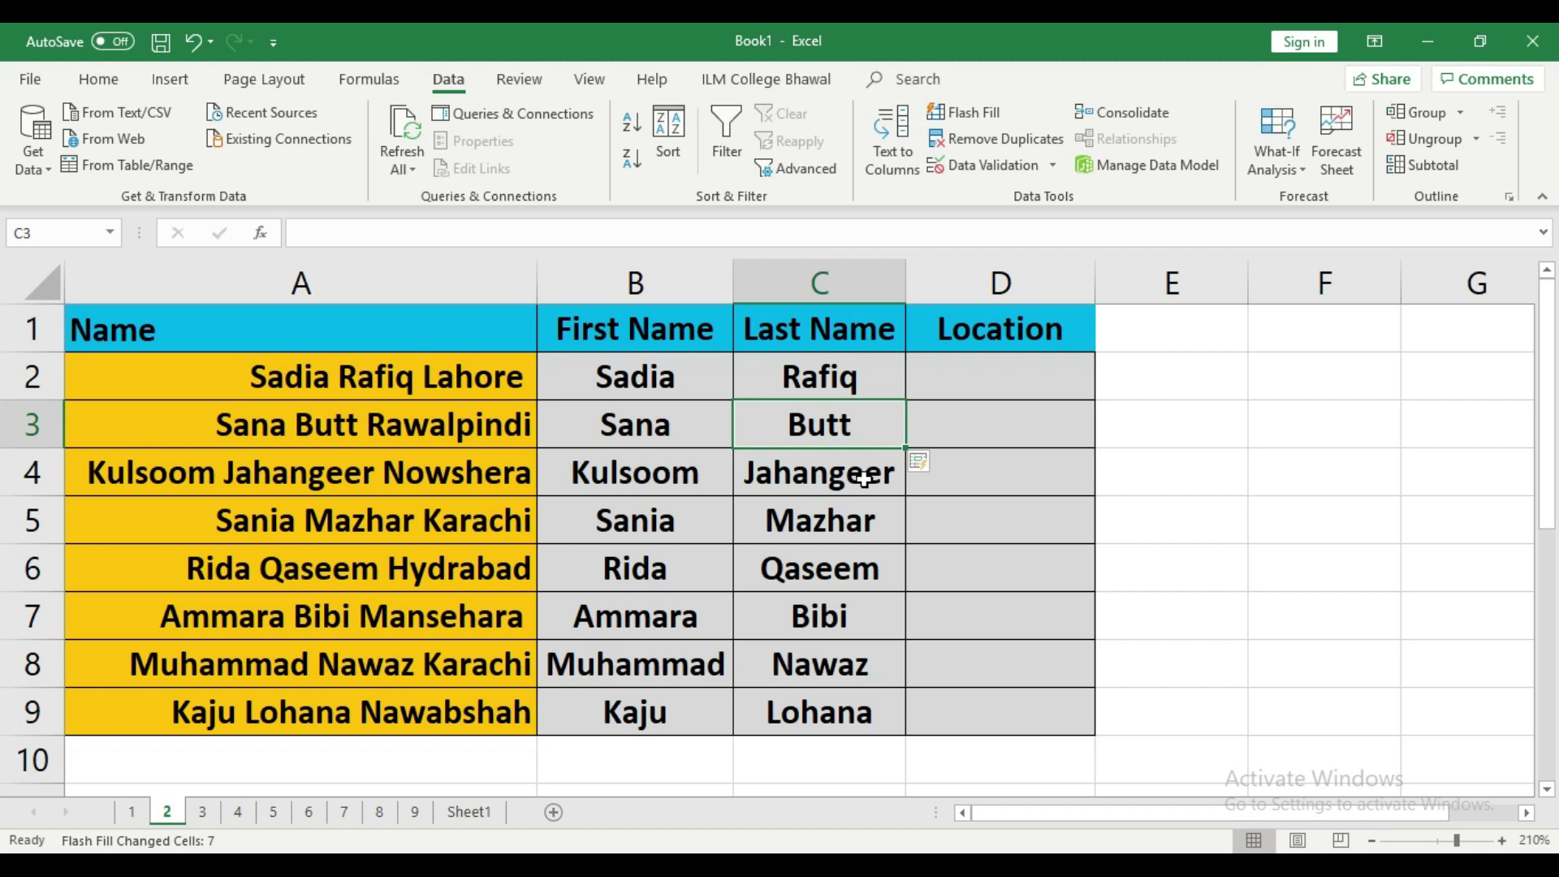
- Enter 'Lahore' in D2 and Flash Fill the remaining locations
left_click(1028, 390)
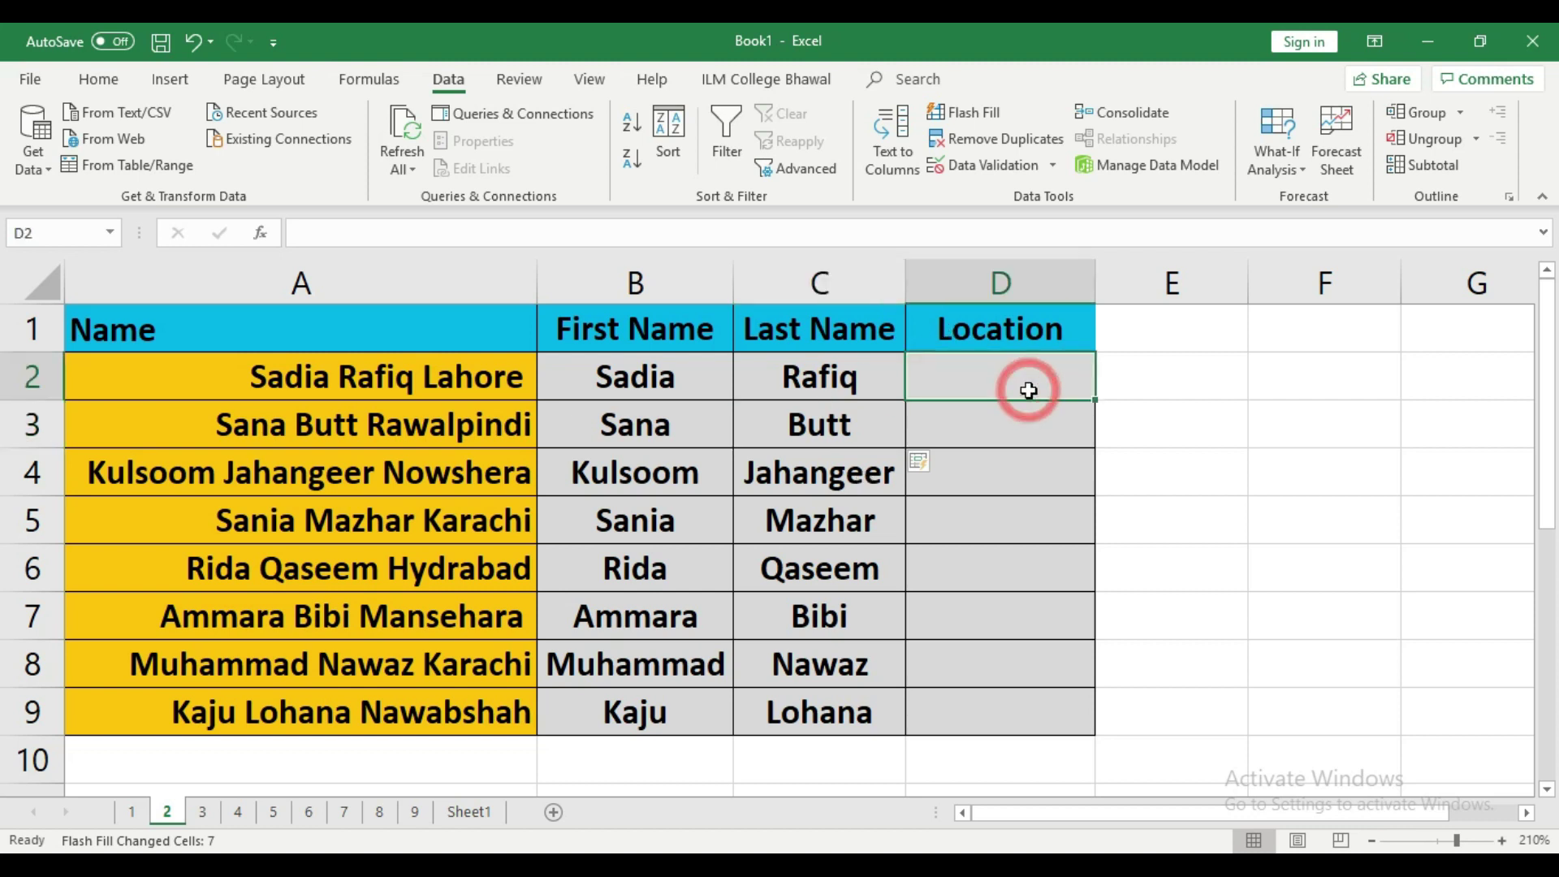
type("Lahore")
key("BackSpace")
type("re")
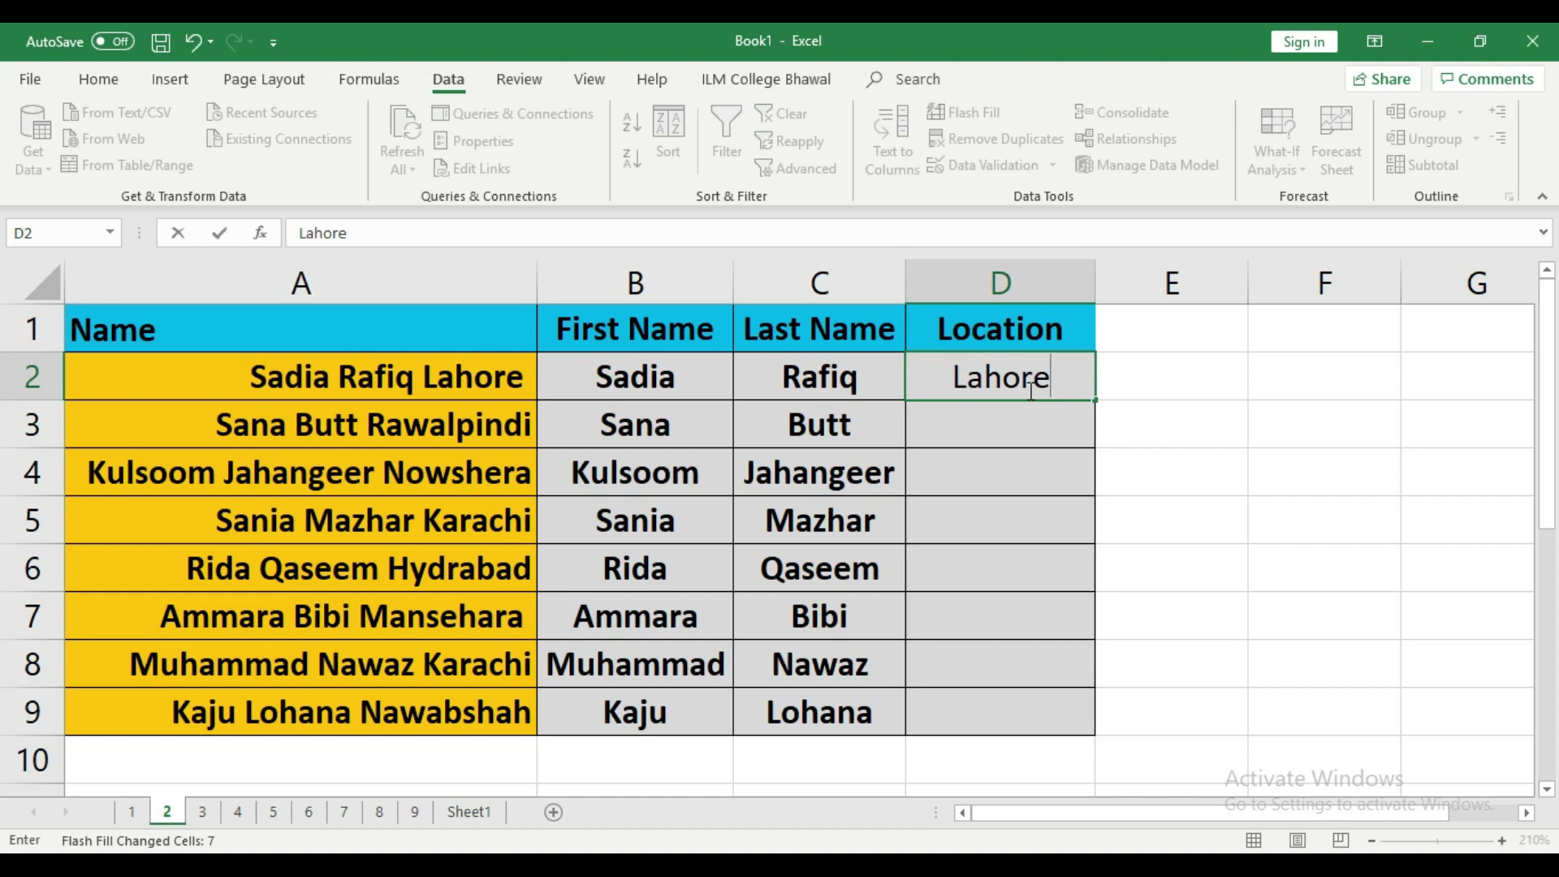
key("Return")
key("ctrl+e")
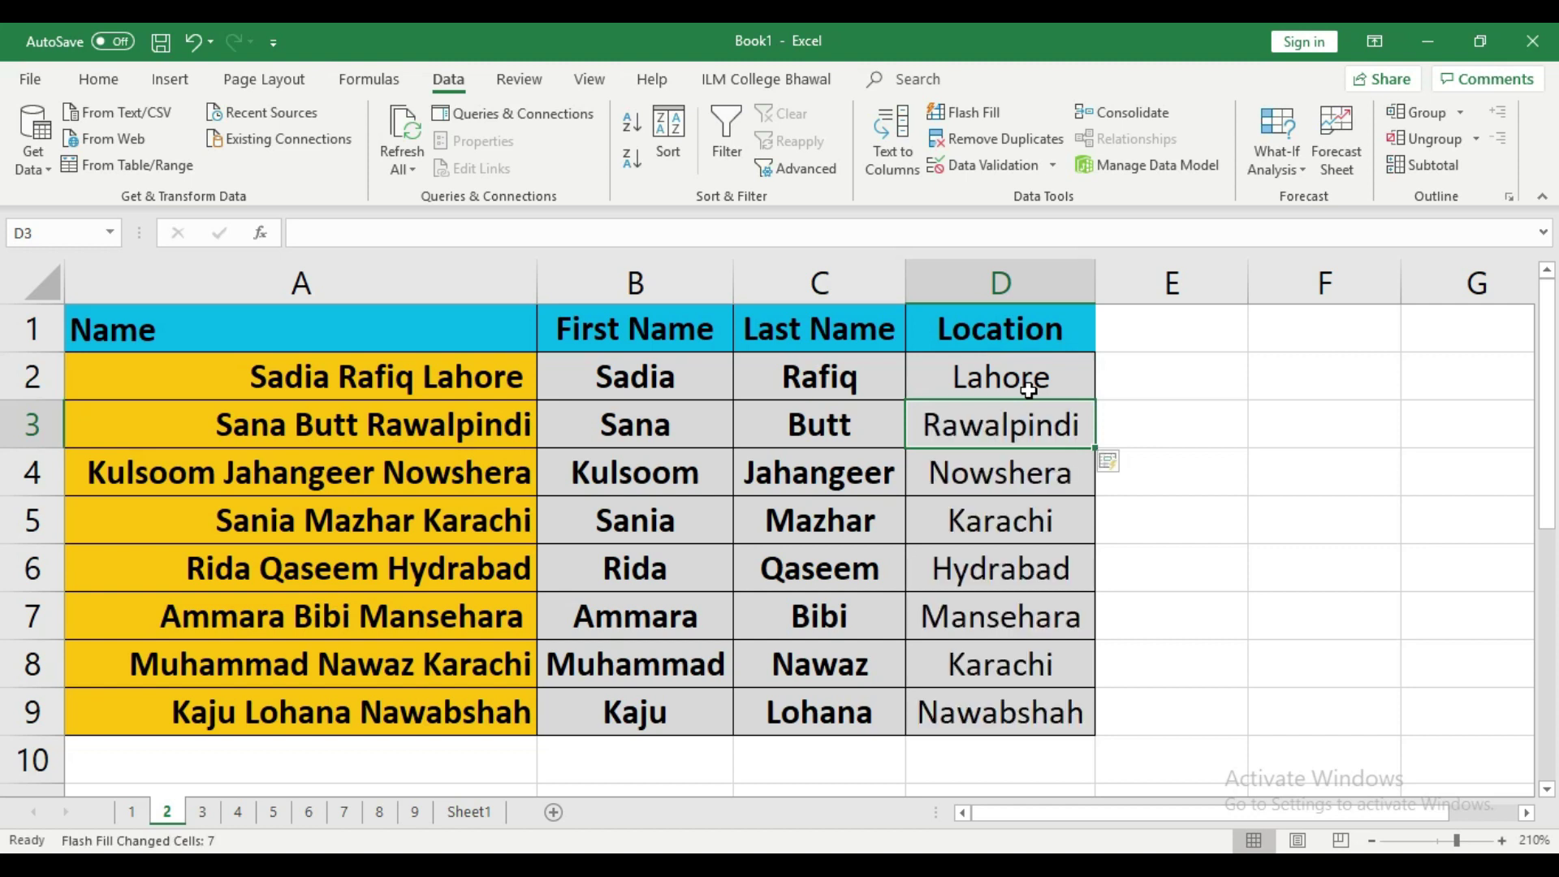
left_click(308, 363)
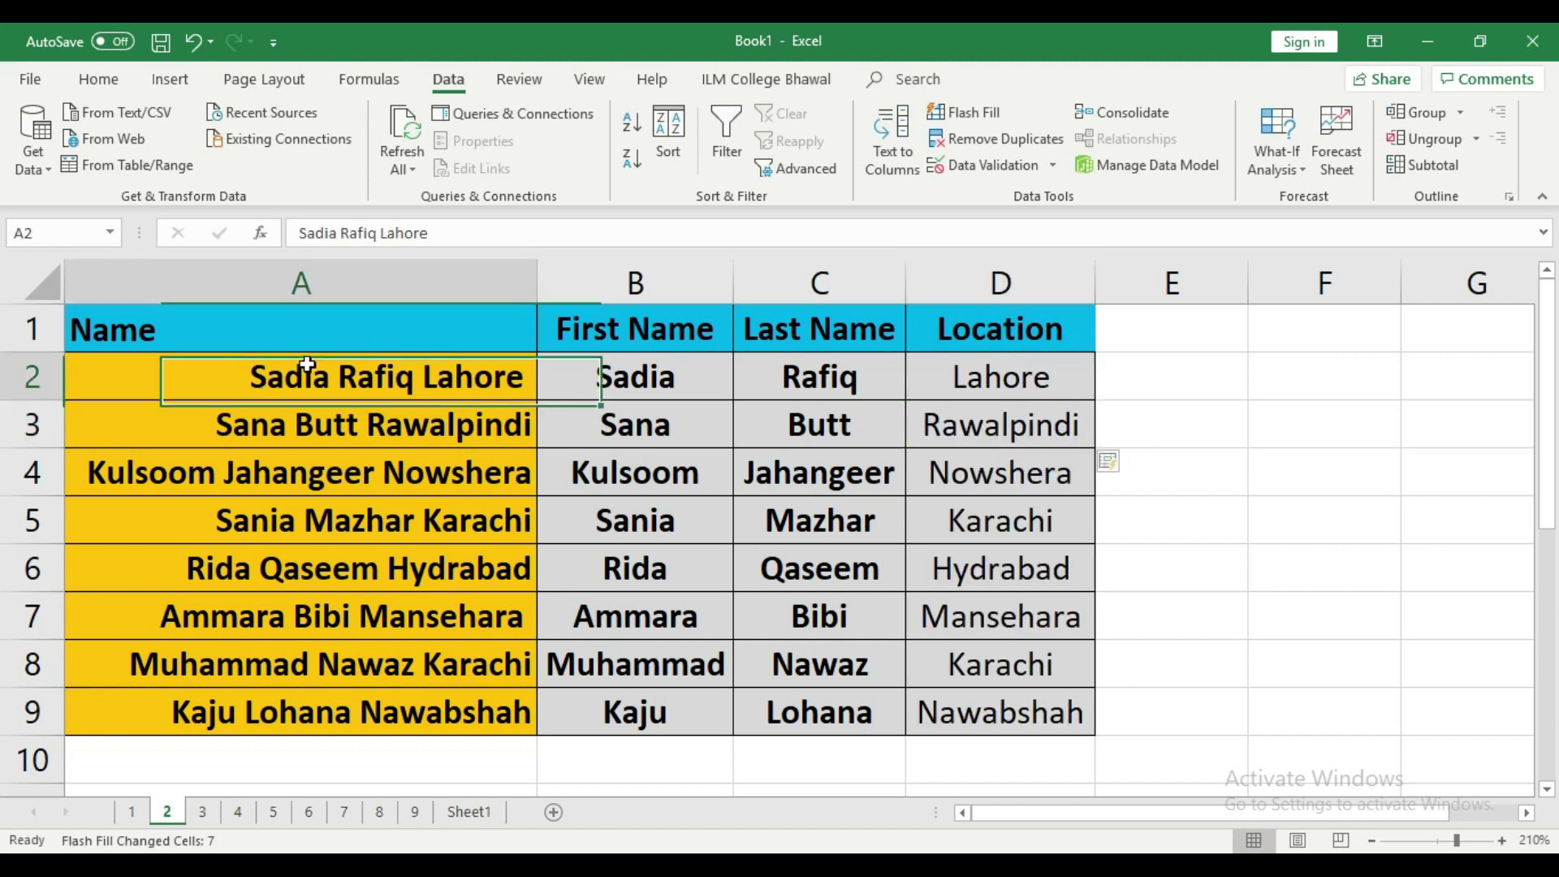
left_click(678, 386)
left_click(380, 380)
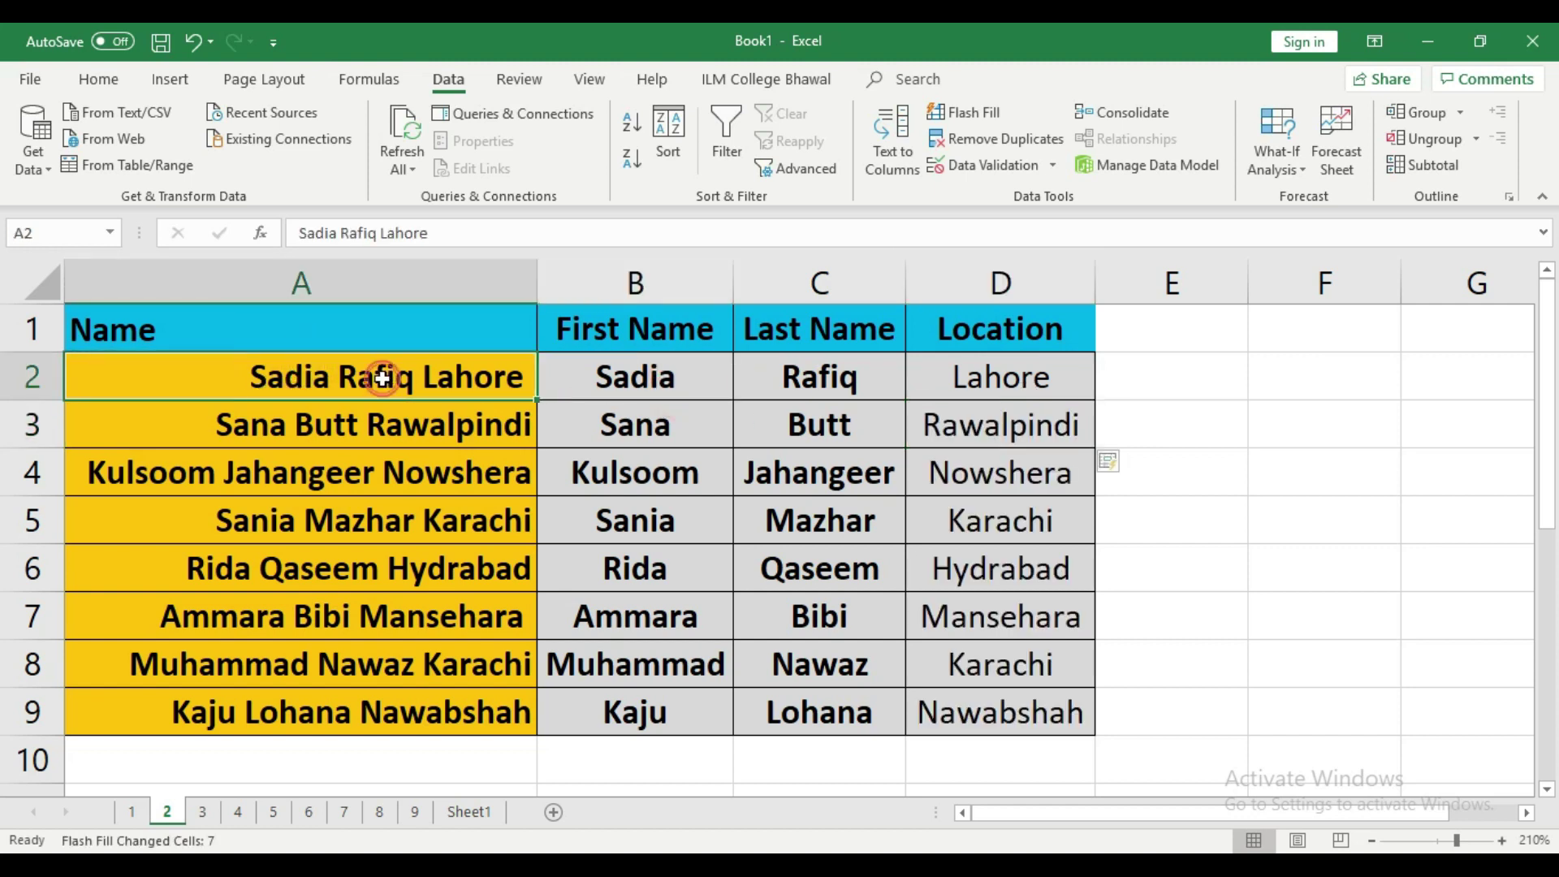
left_click(775, 378)
left_click(382, 378)
left_click(1003, 375)
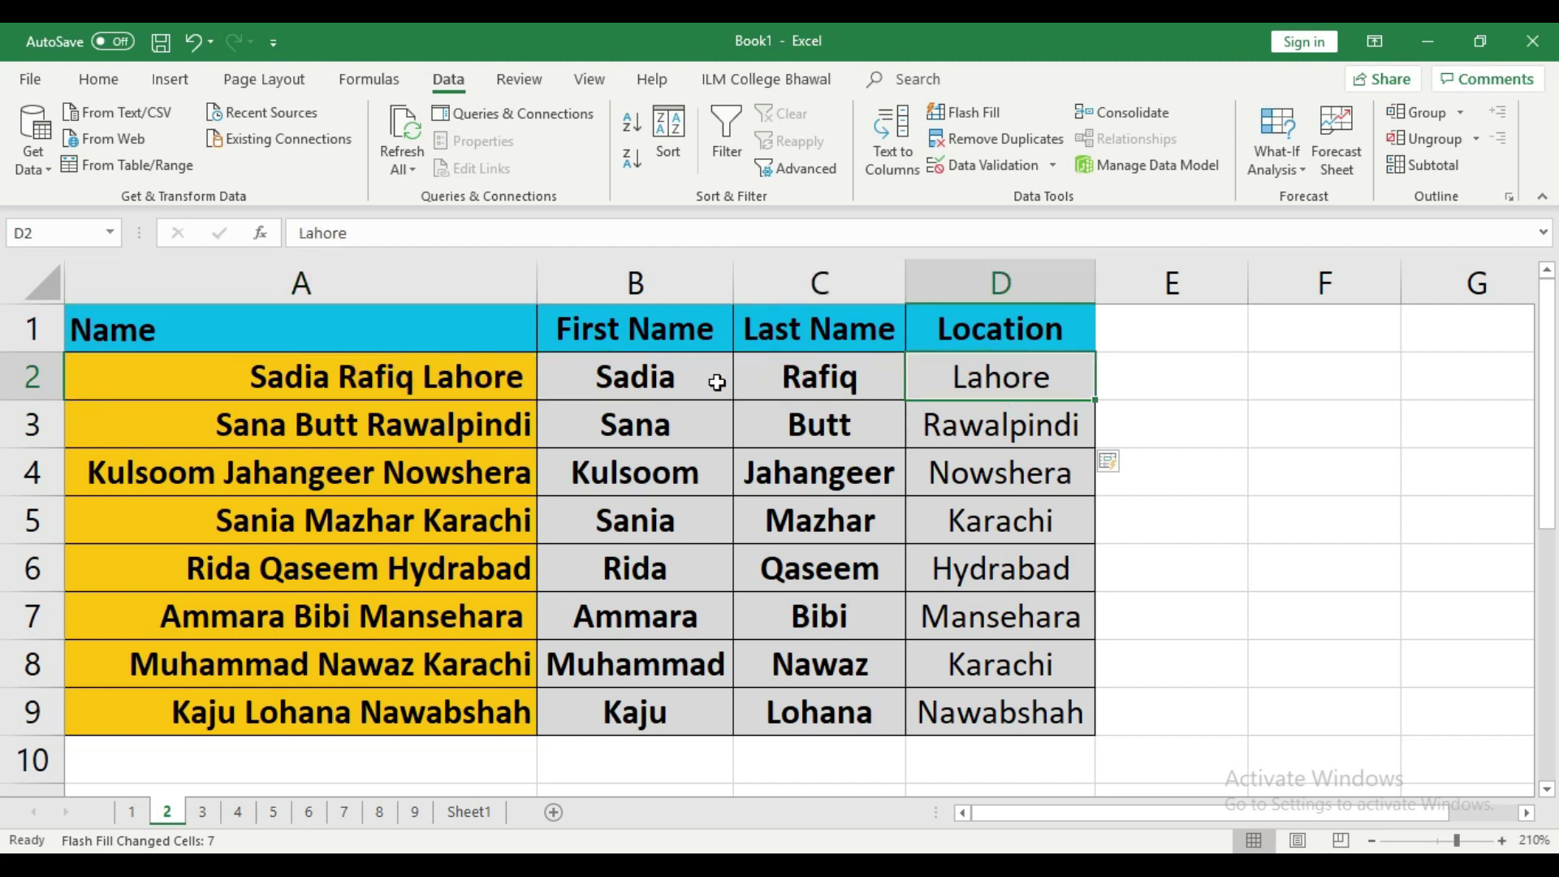
left_click(665, 380)
left_click(824, 392)
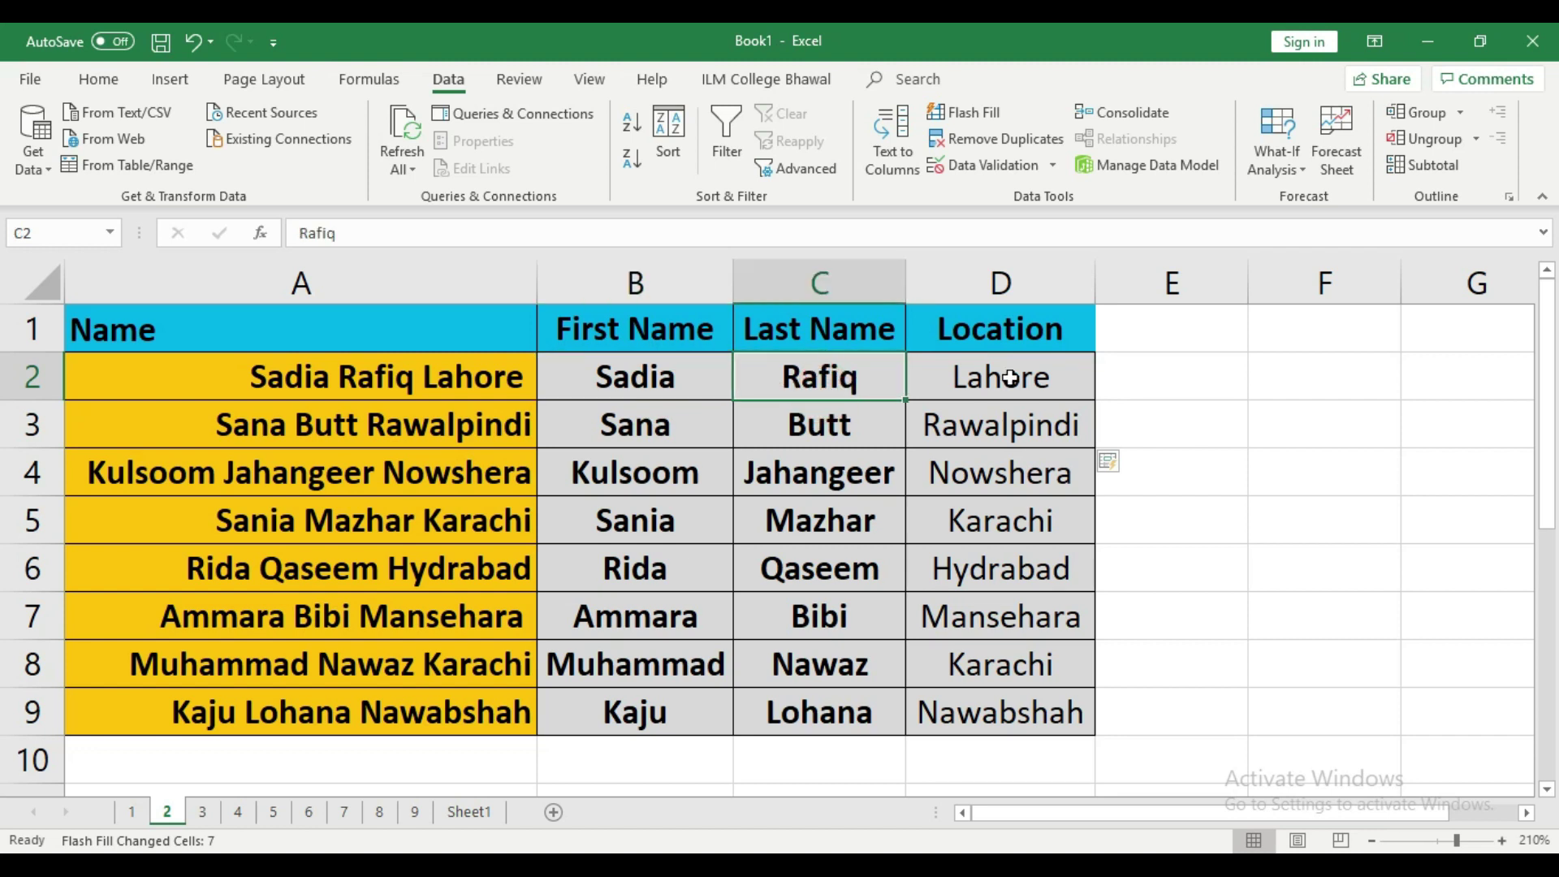
left_click(1010, 378)
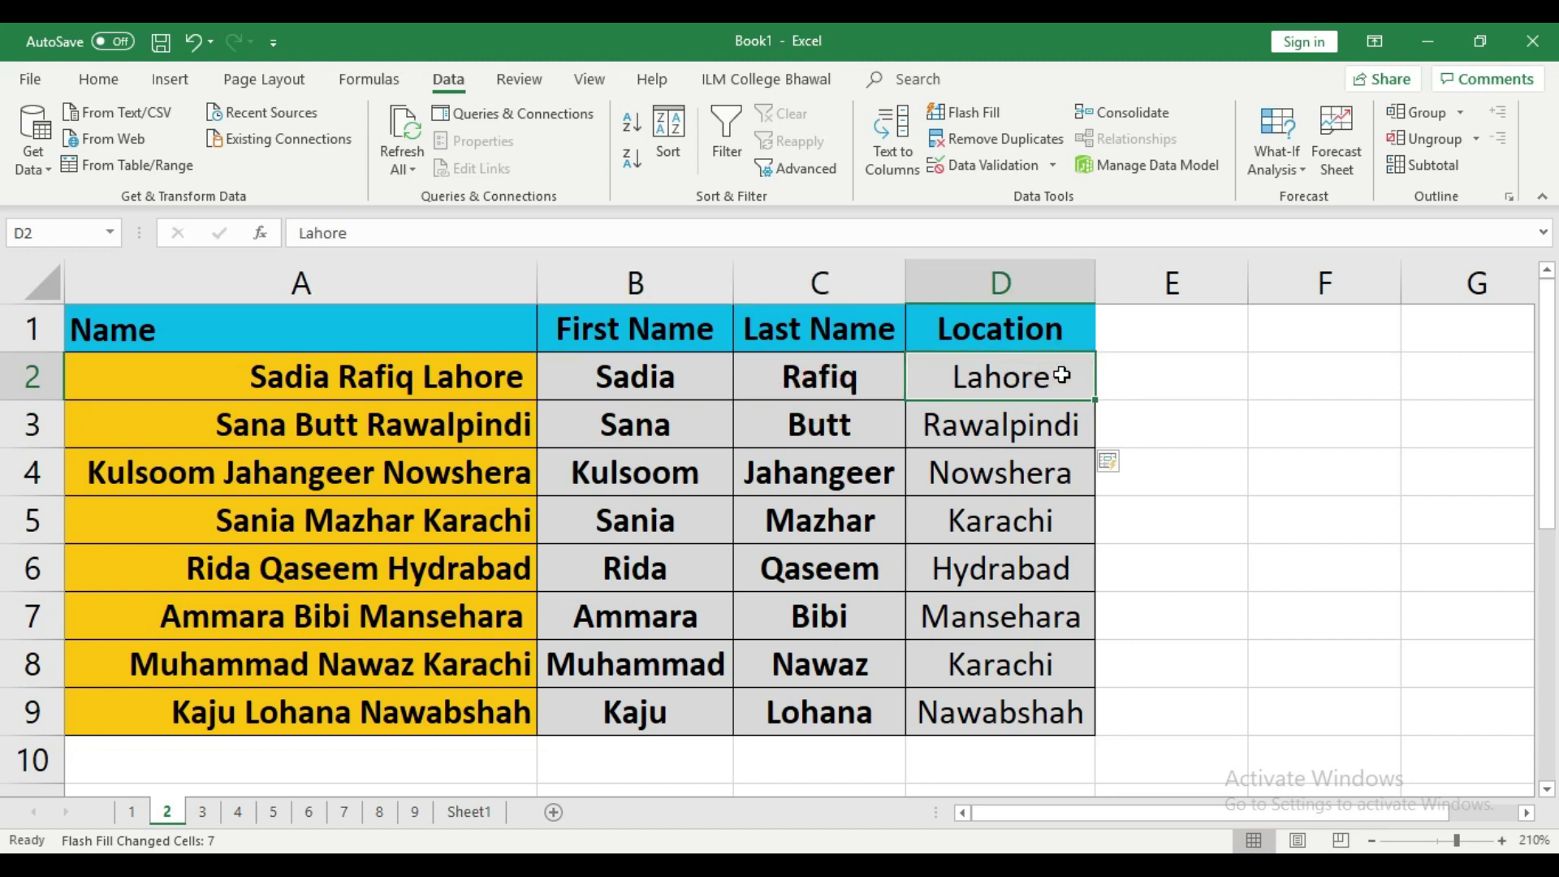
left_click(625, 426)
left_click(820, 430)
left_click(969, 436)
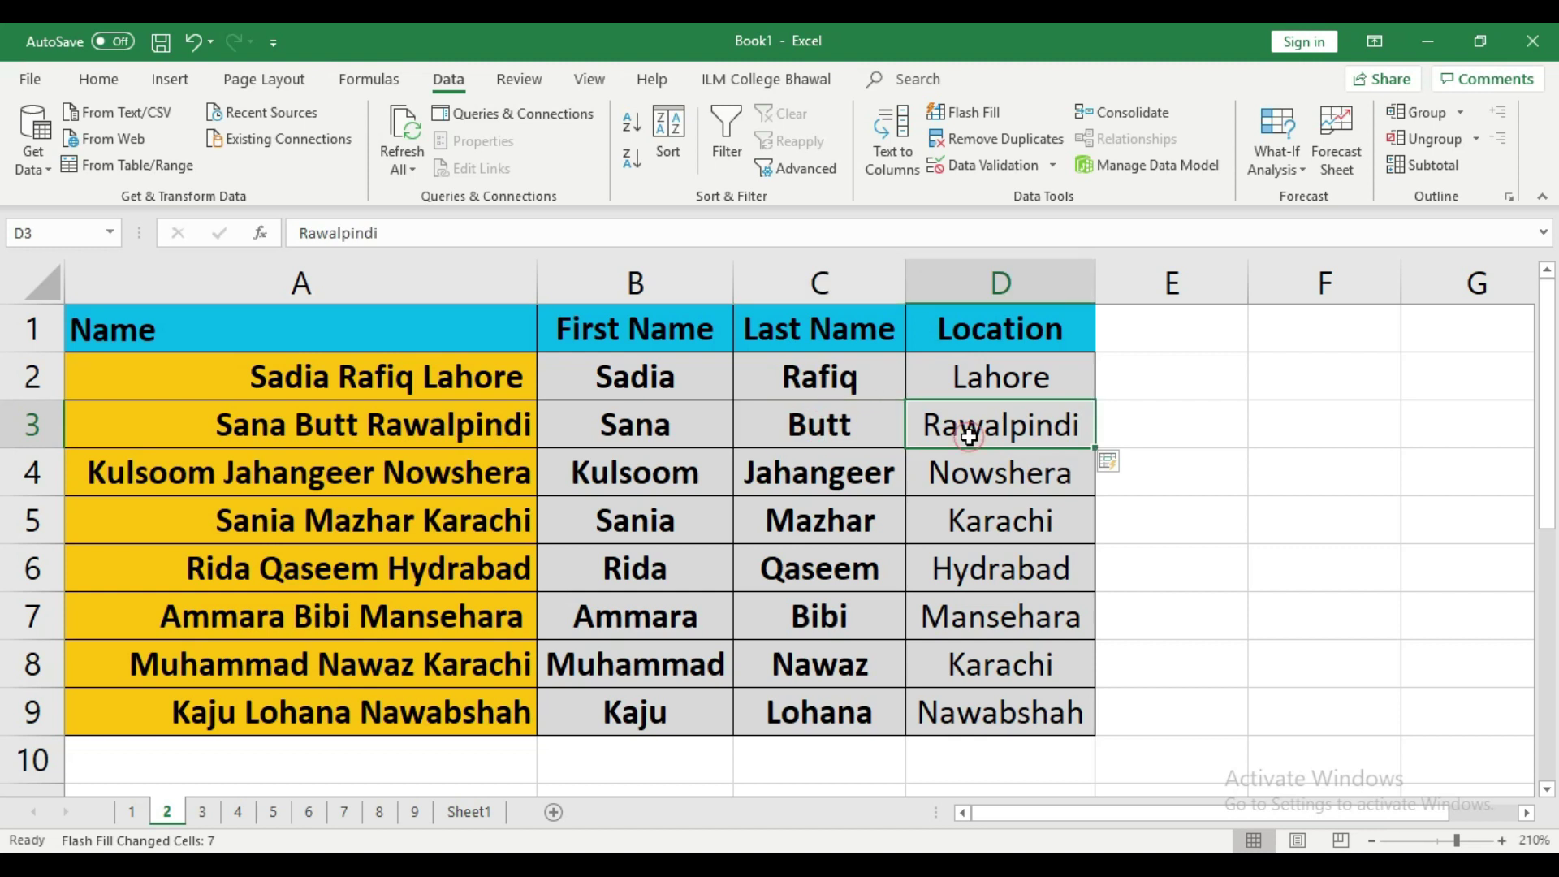
left_click(663, 480)
left_click(807, 458)
left_click(1017, 479)
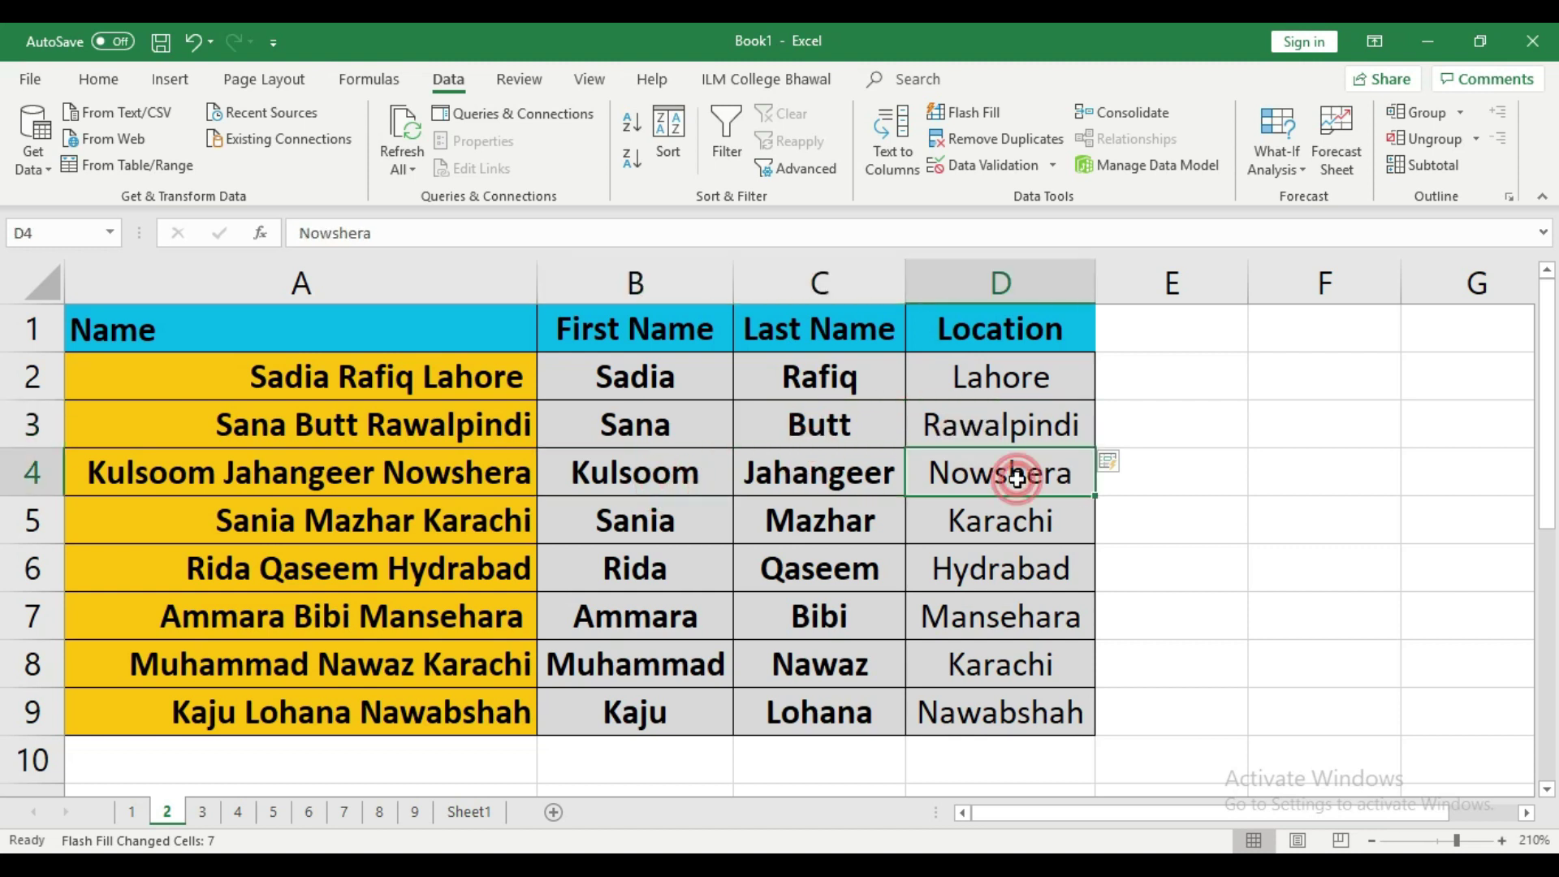
left_click(679, 529)
left_click(821, 514)
left_click(969, 520)
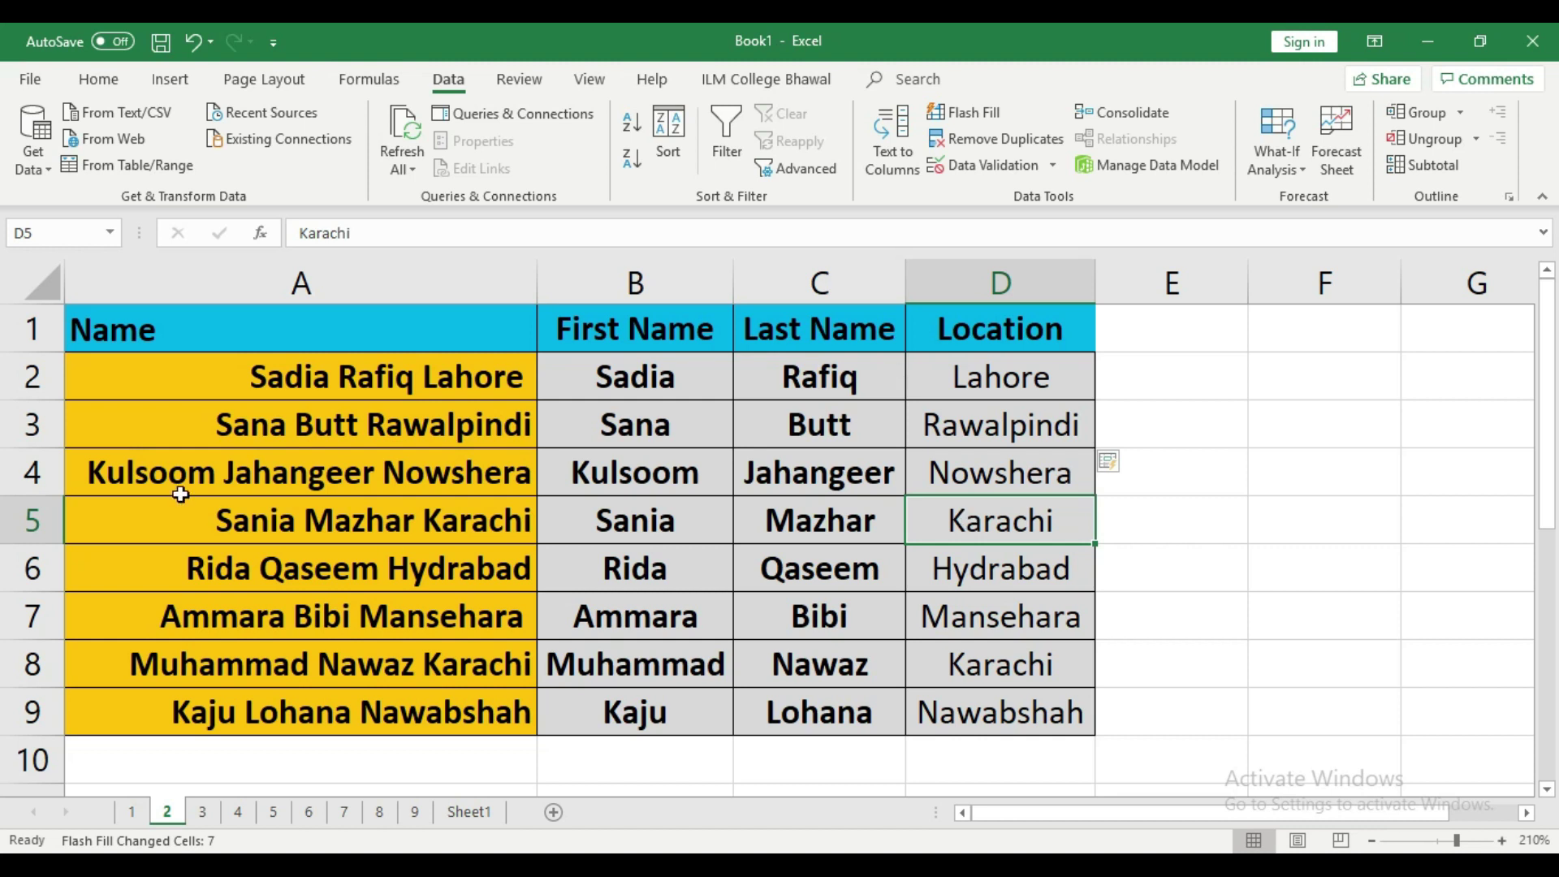
left_click(202, 812)
left_click(750, 525)
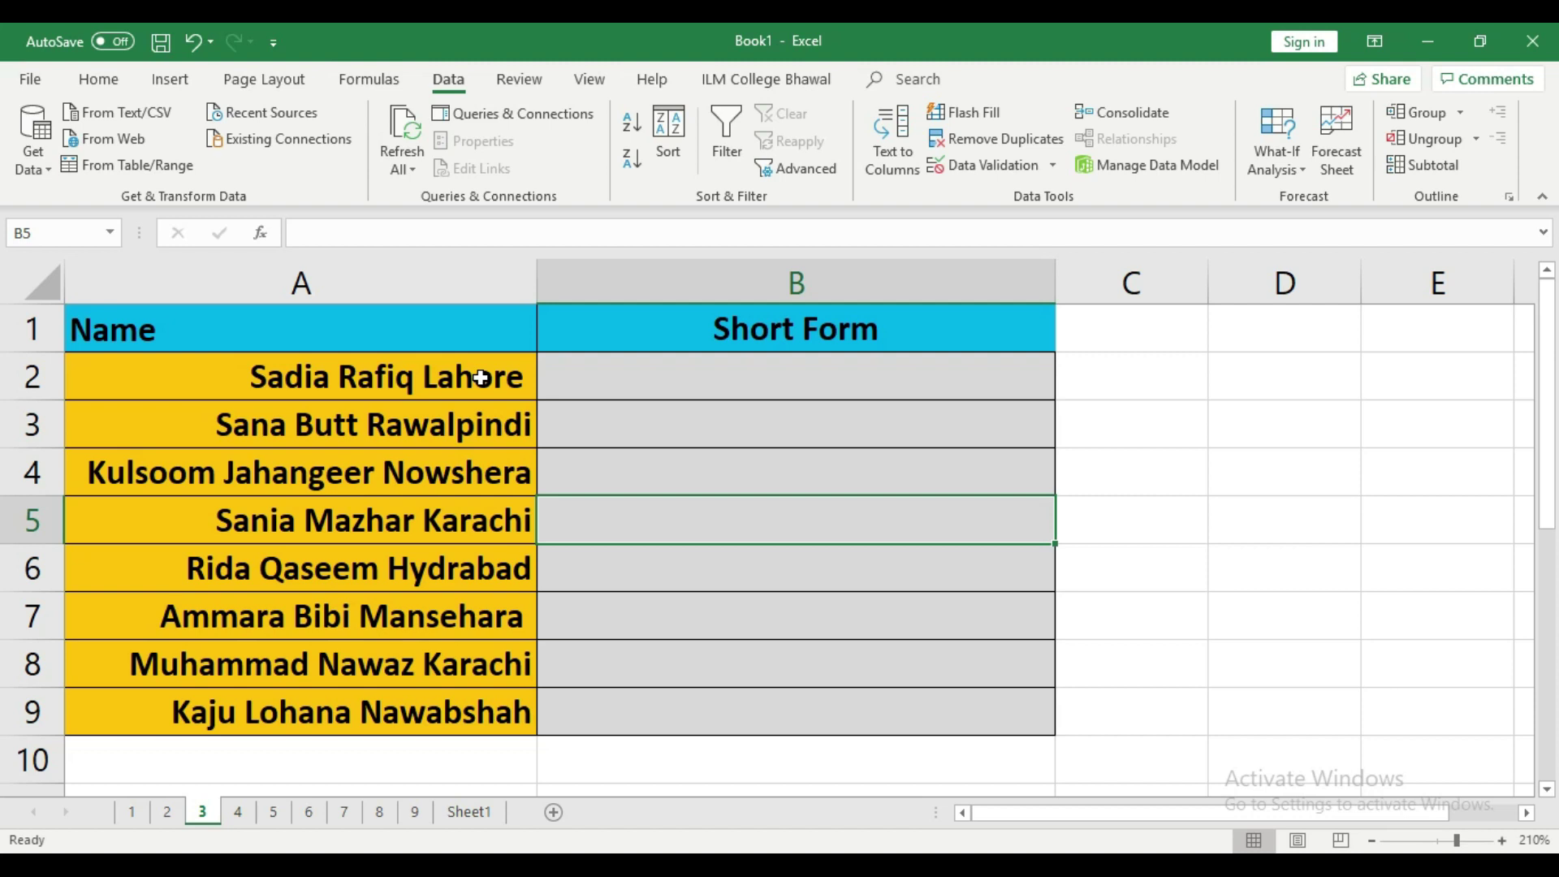
left_click(621, 377)
type("Sadia")
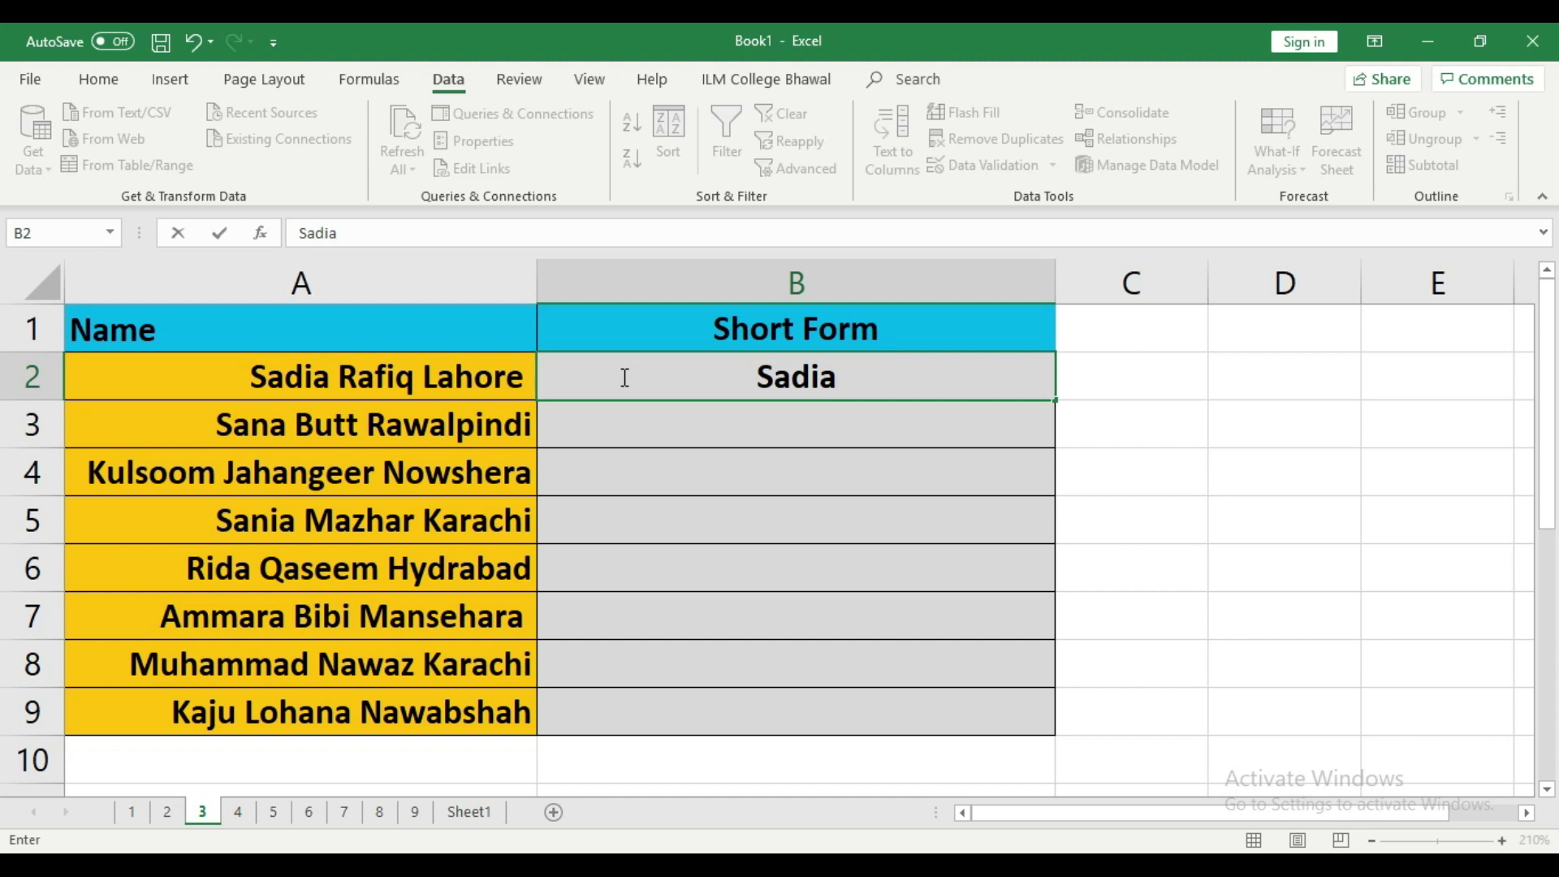
type(" R")
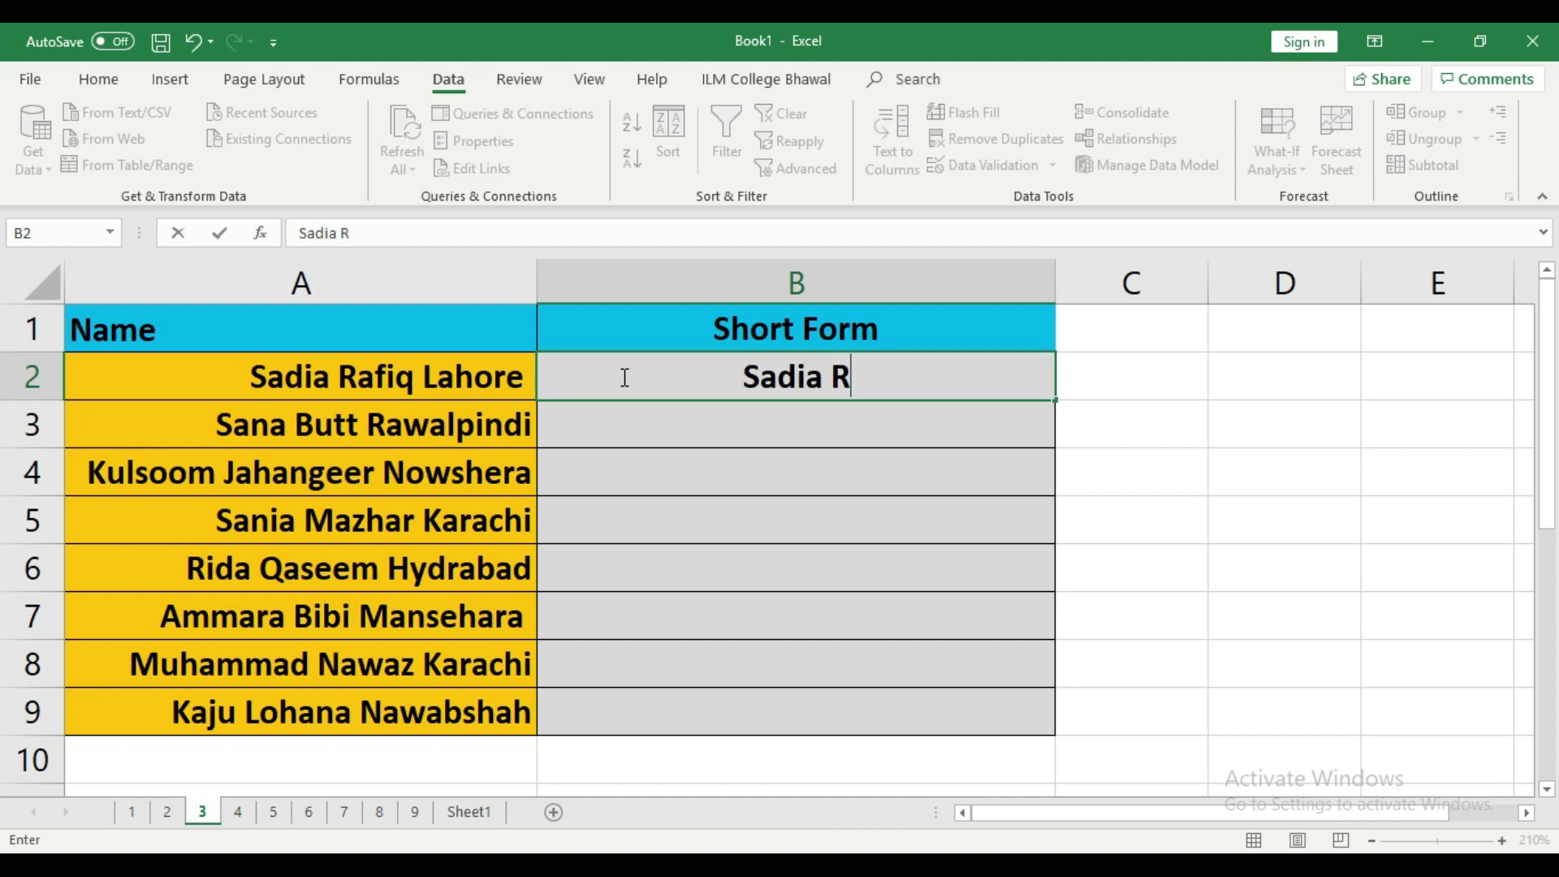
type(".")
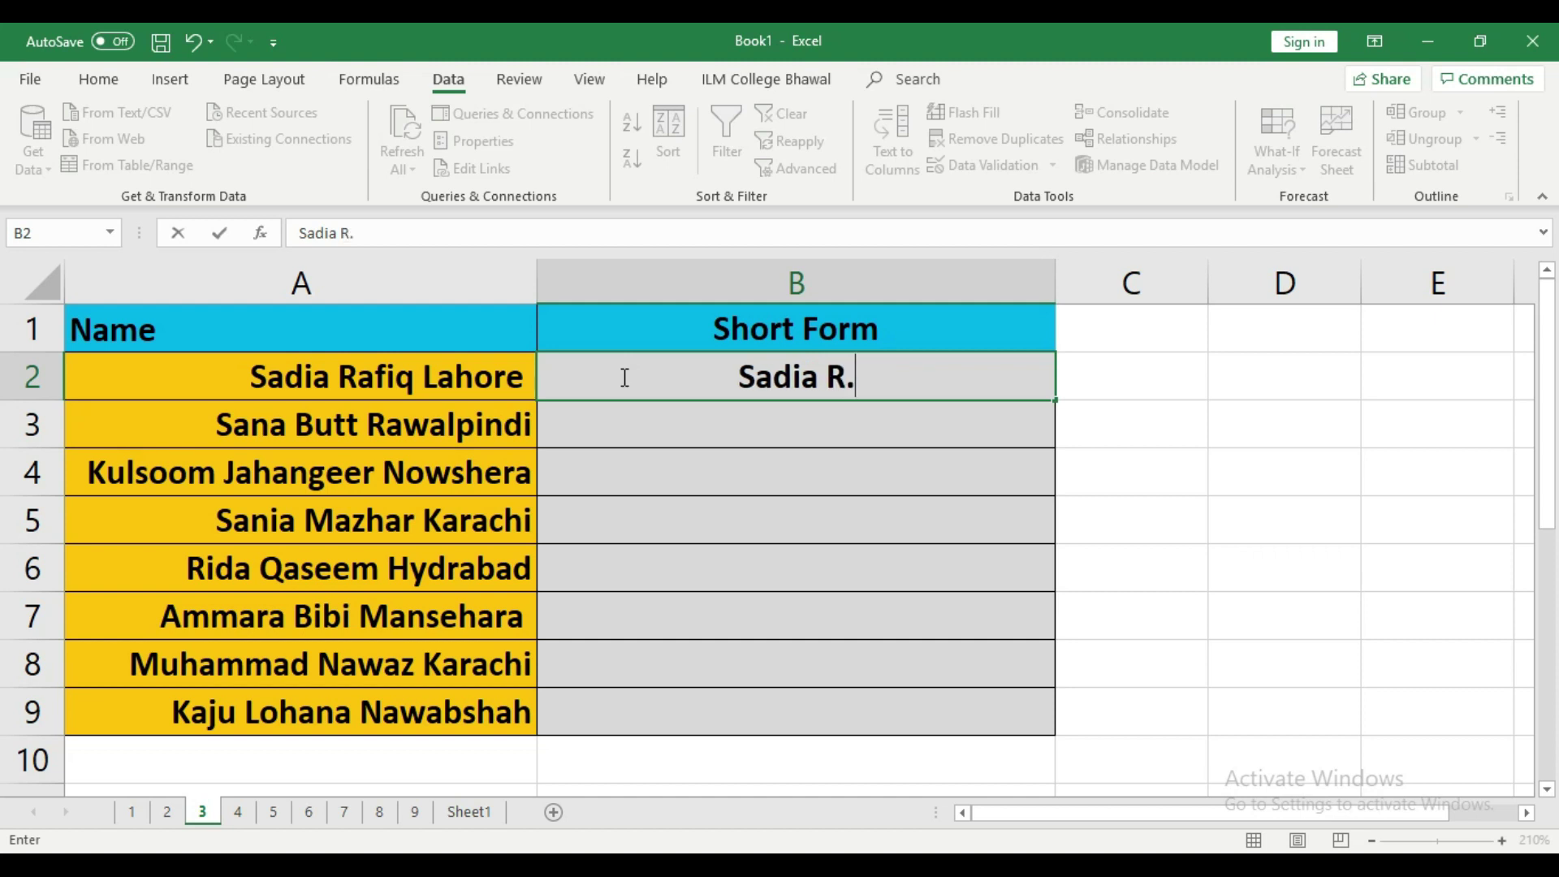
type("L")
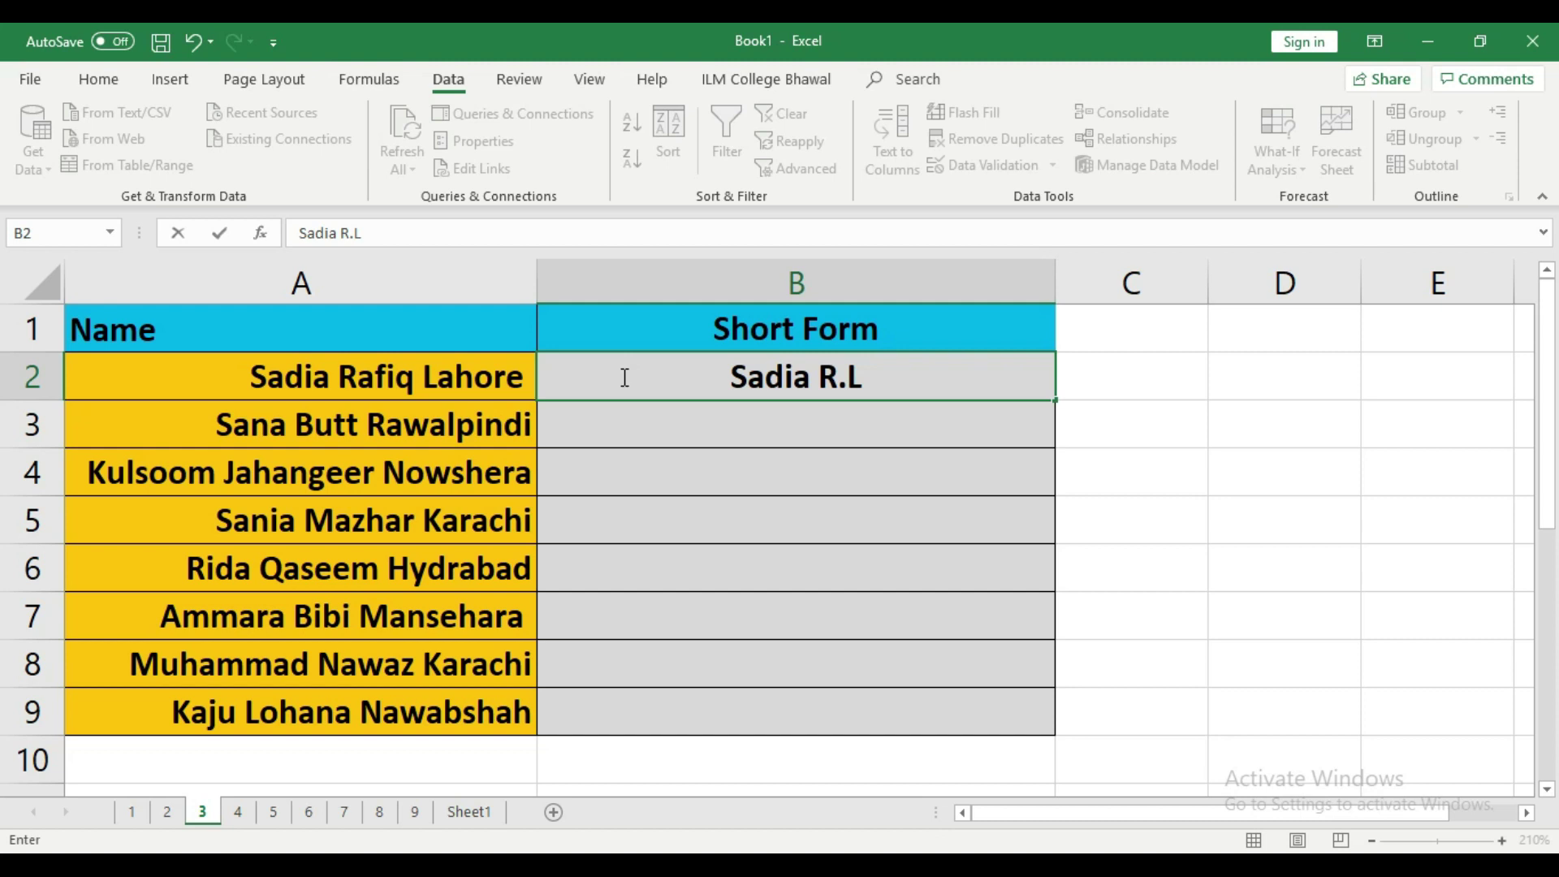
key("Return")
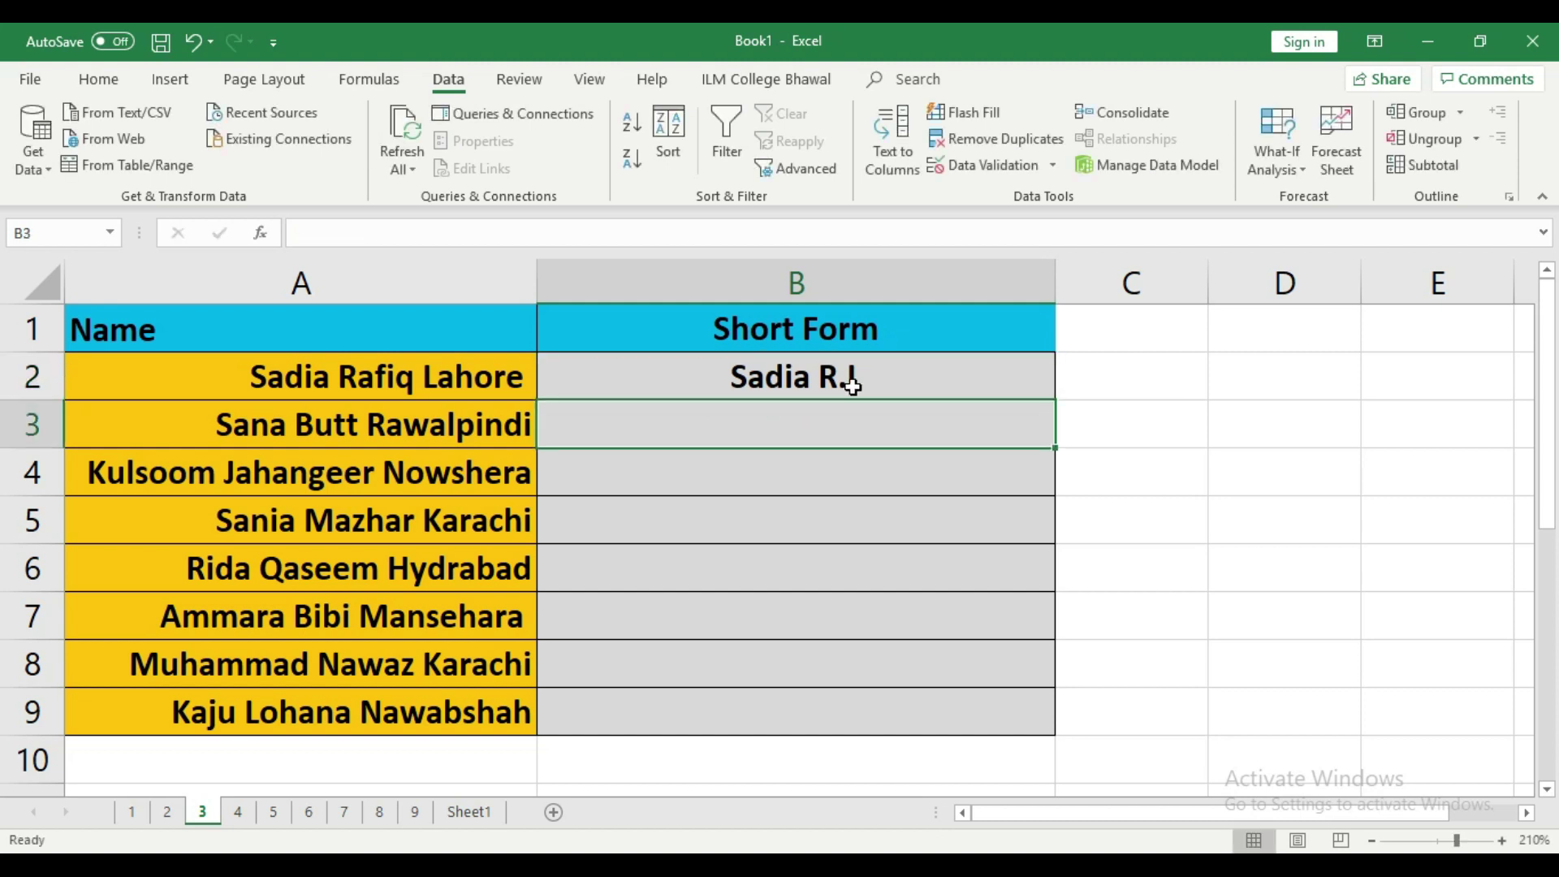
left_click(883, 383)
key("Down")
key("ctrl+e")
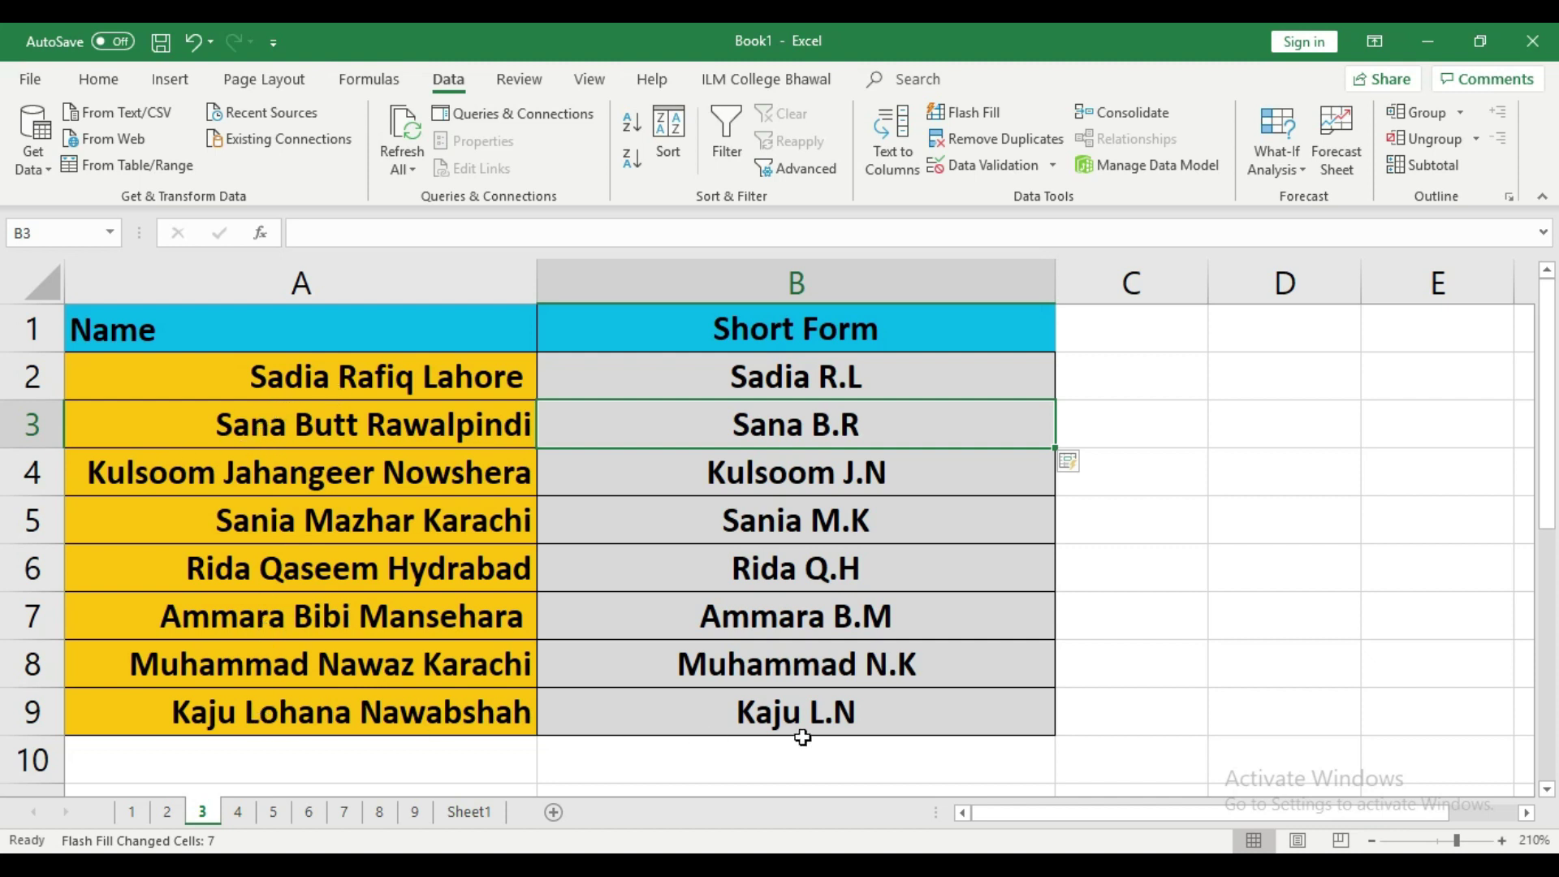
left_click(302, 424)
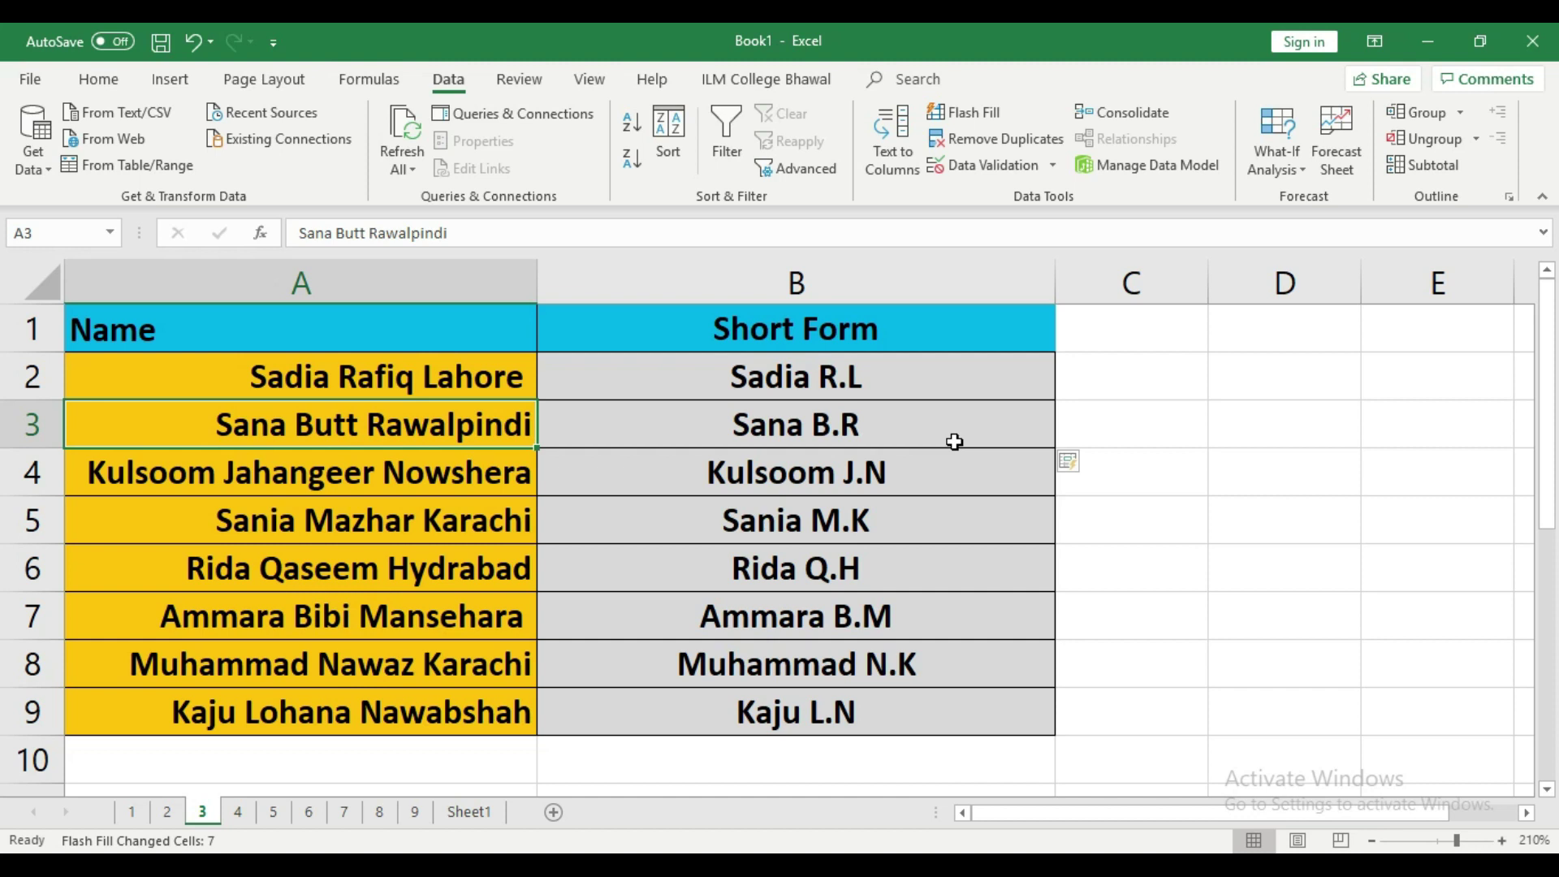
- Clear B2:B9, enter S.R.L in B2, and Flash Fill initials for all names
left_click_drag(888, 370, 910, 700)
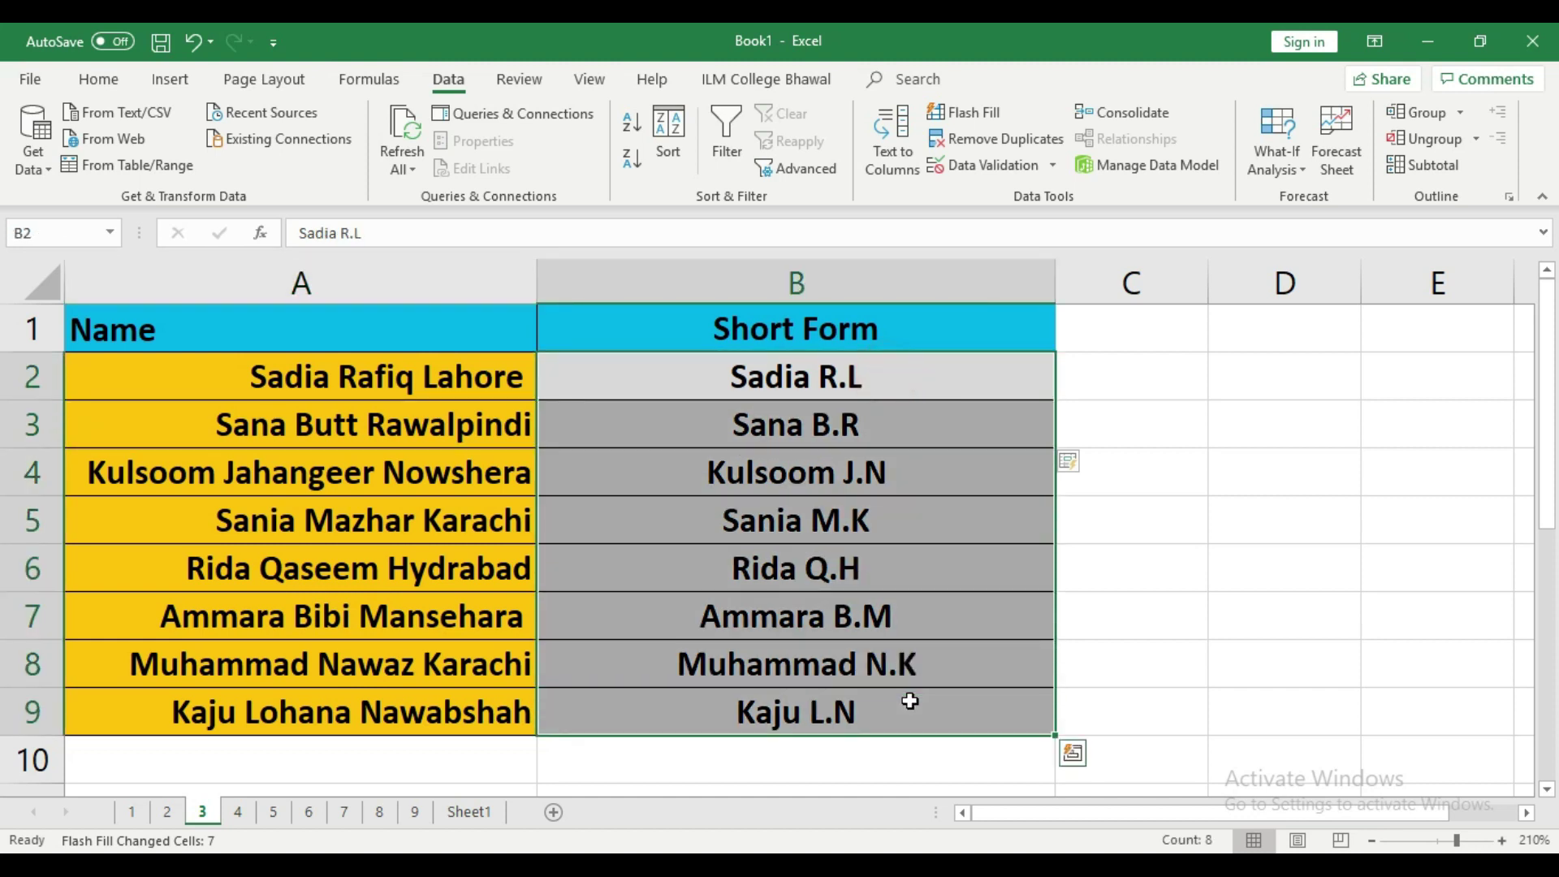
key("Delete")
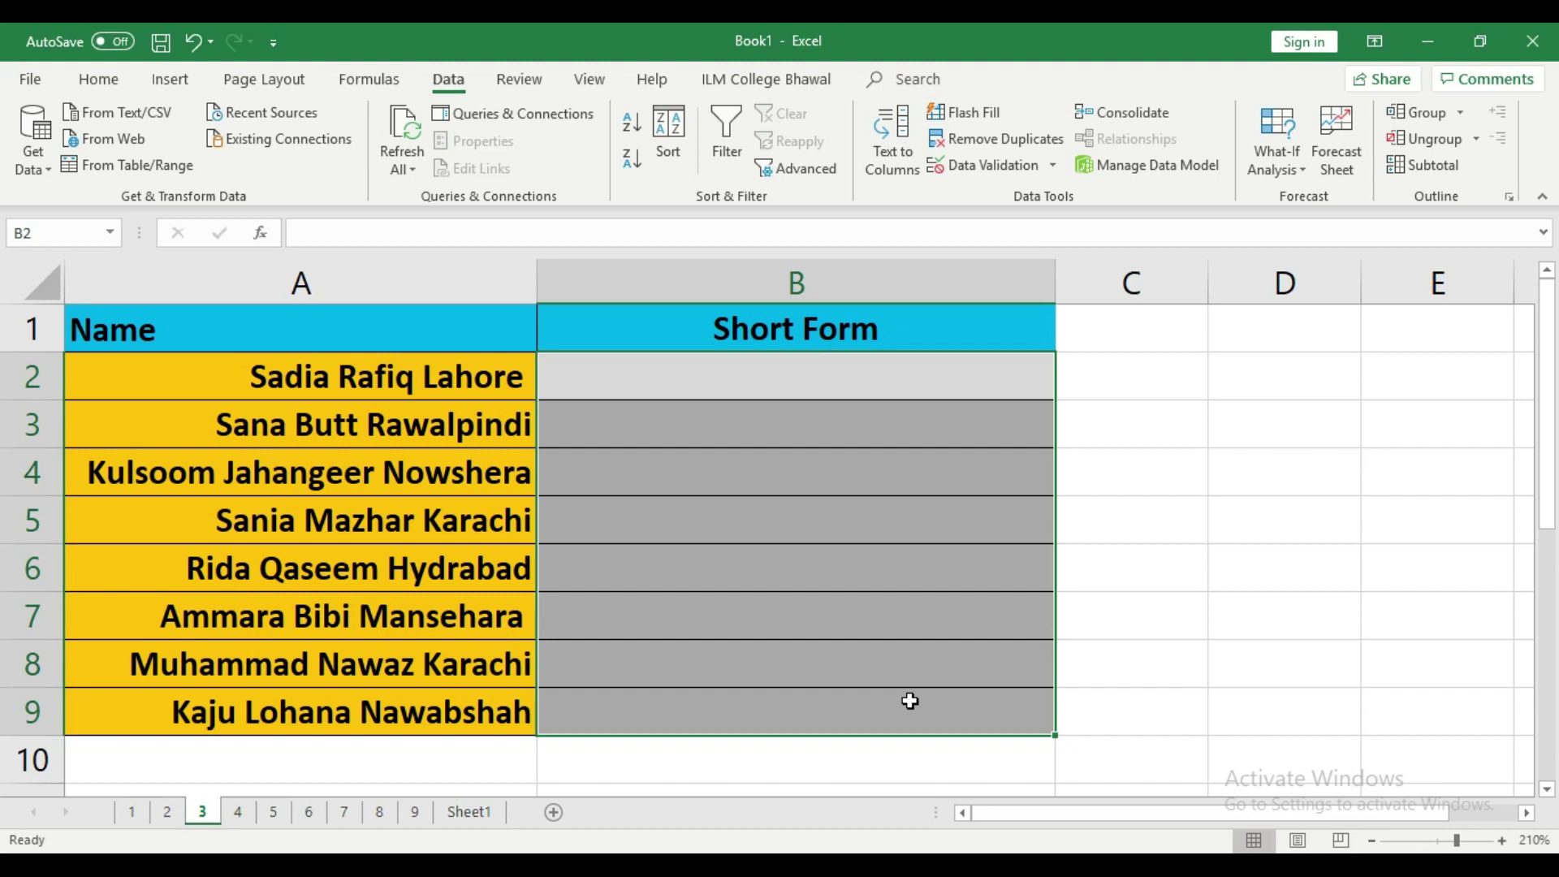
type("S.")
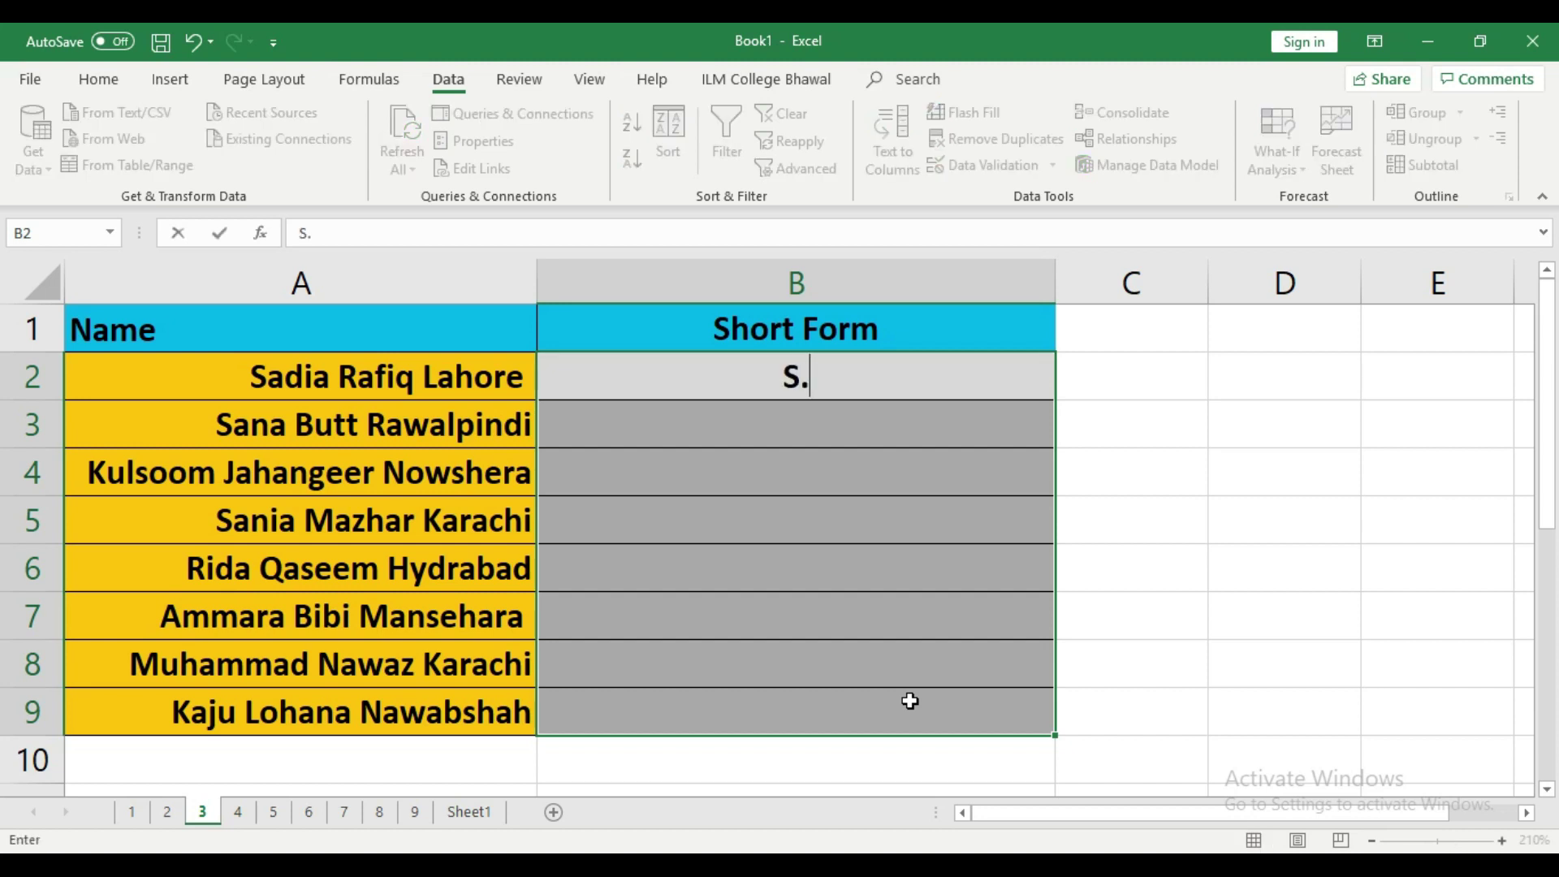
type("R.")
type("L")
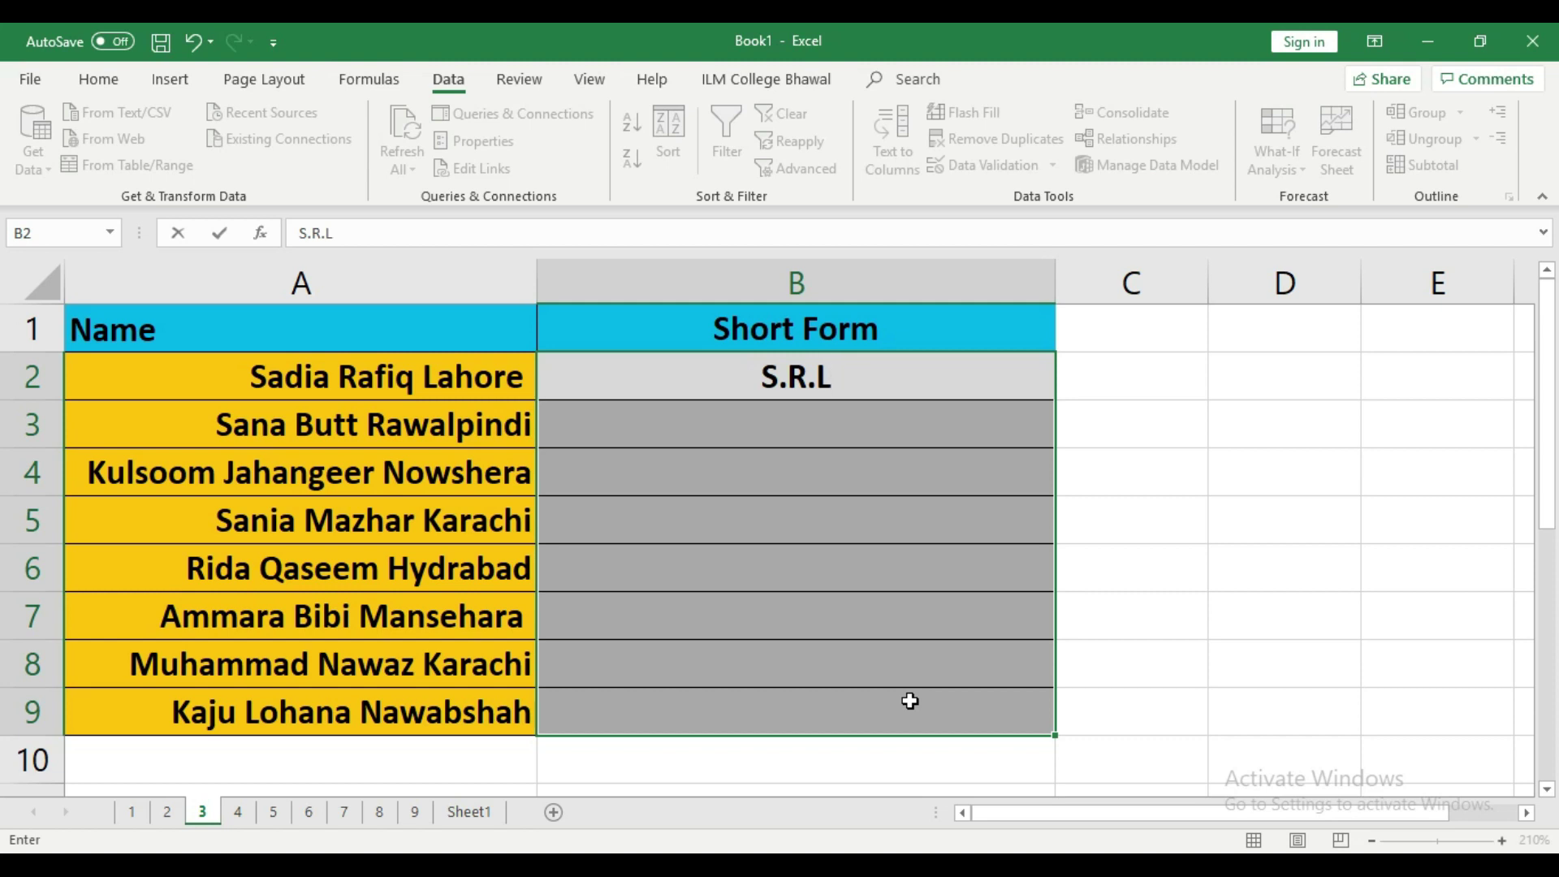
key("Return")
key("ctrl+e")
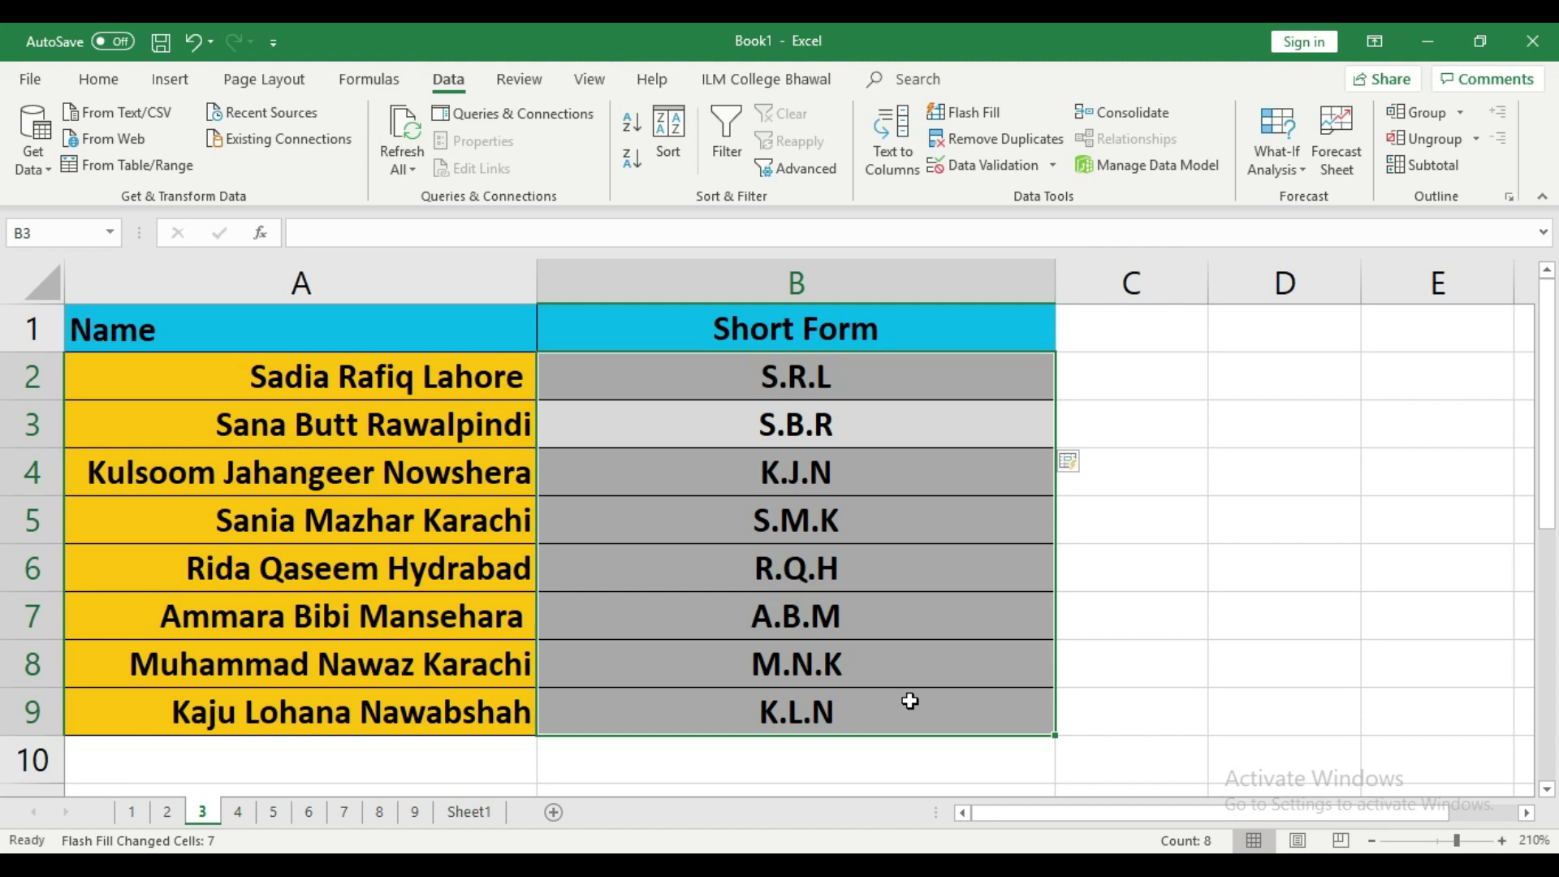
- Check the initials against the full names, such as R.Q.H in B6 and K.L.N in B9
left_click_drag(301, 382, 346, 735)
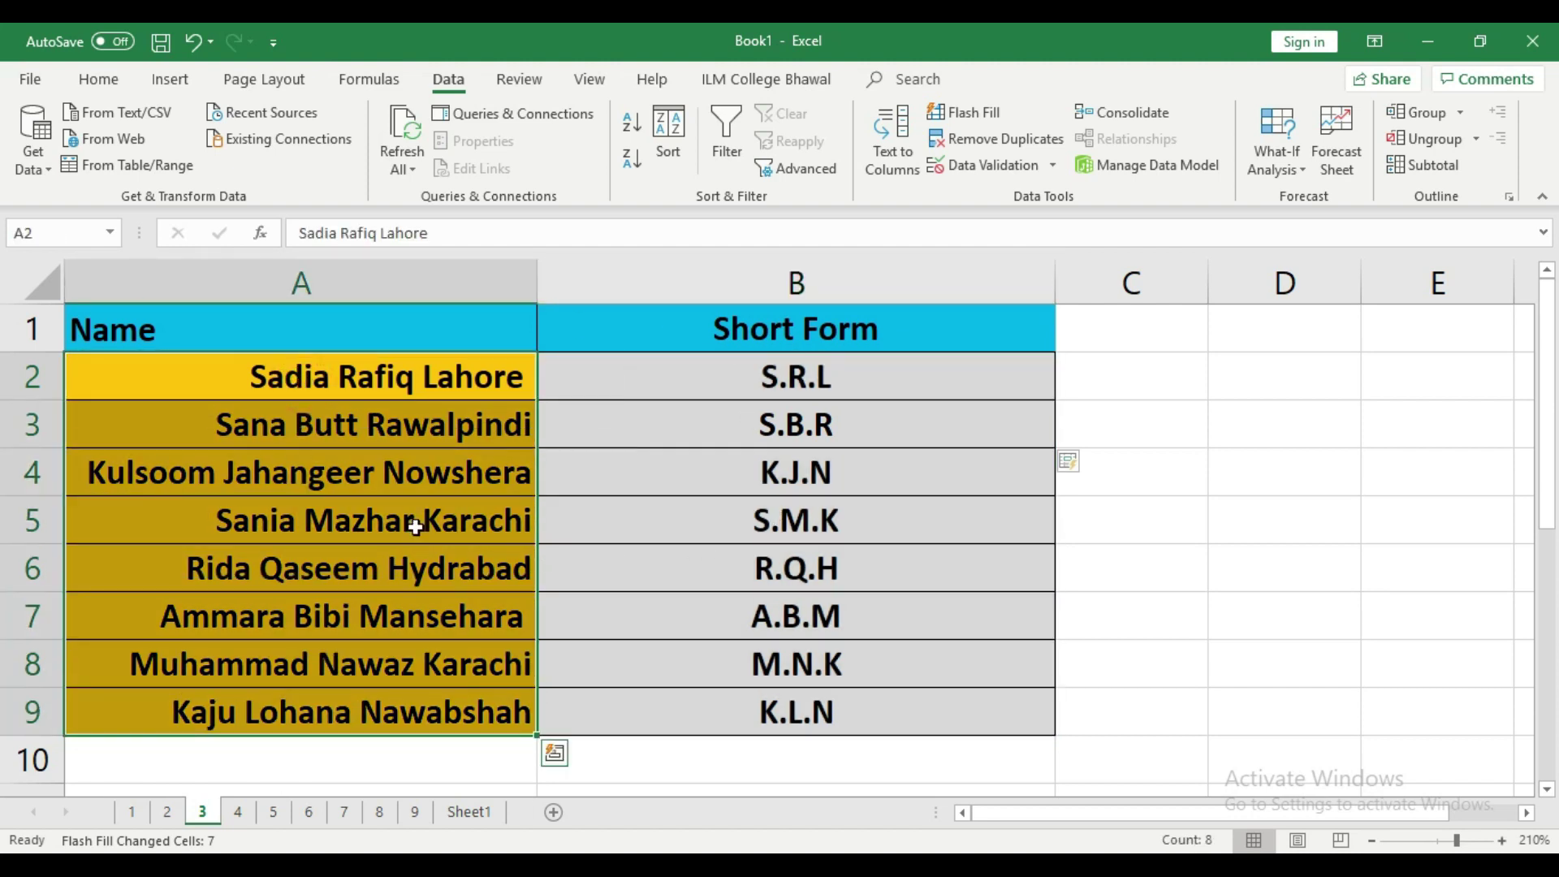
left_click(368, 516)
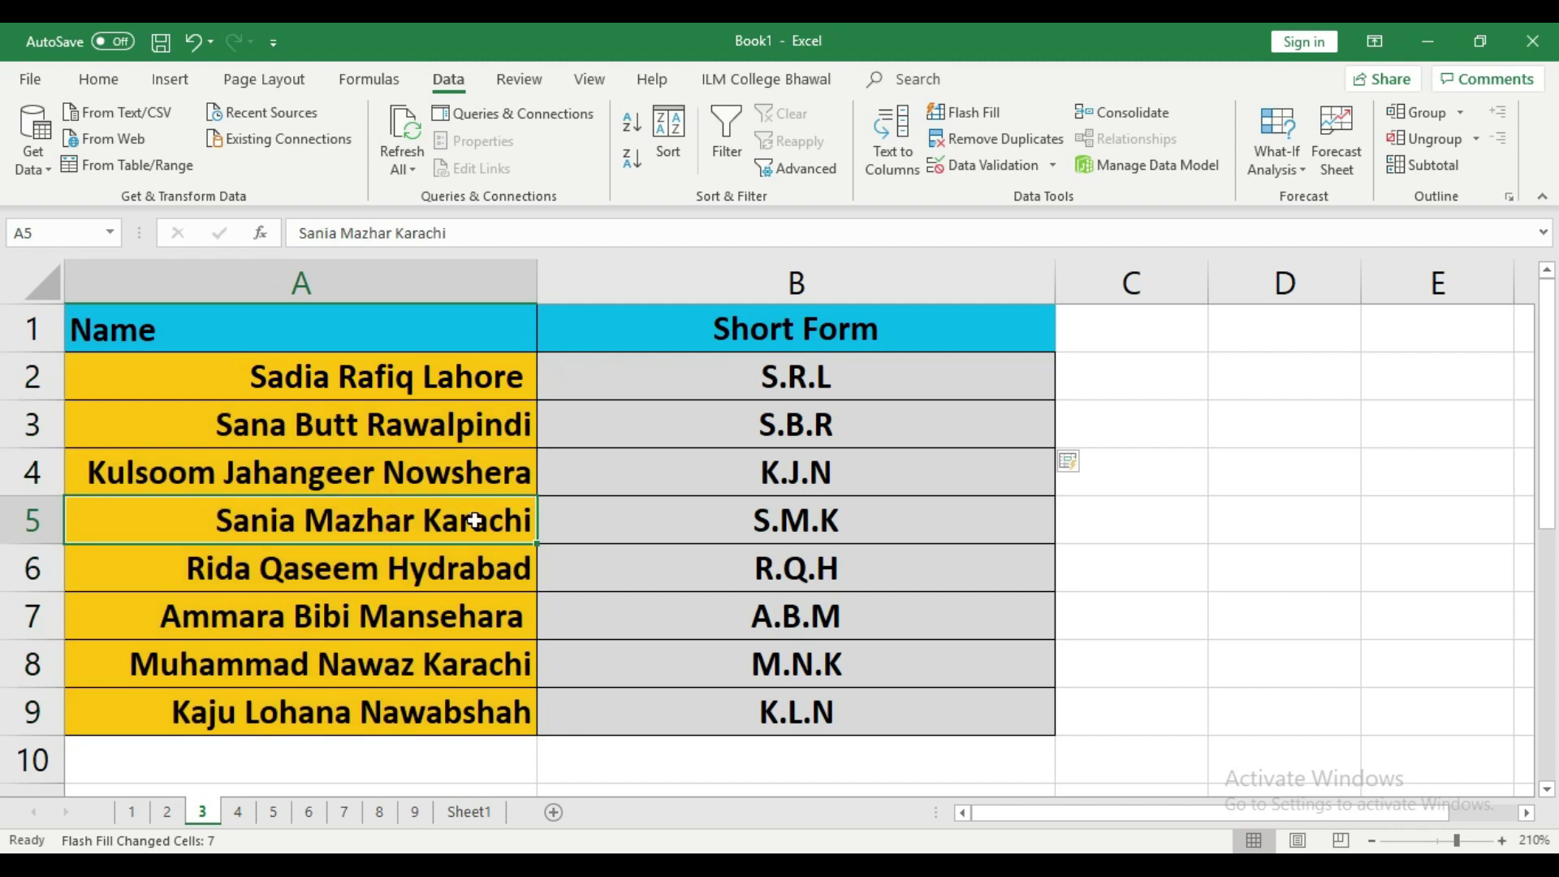
left_click(354, 562)
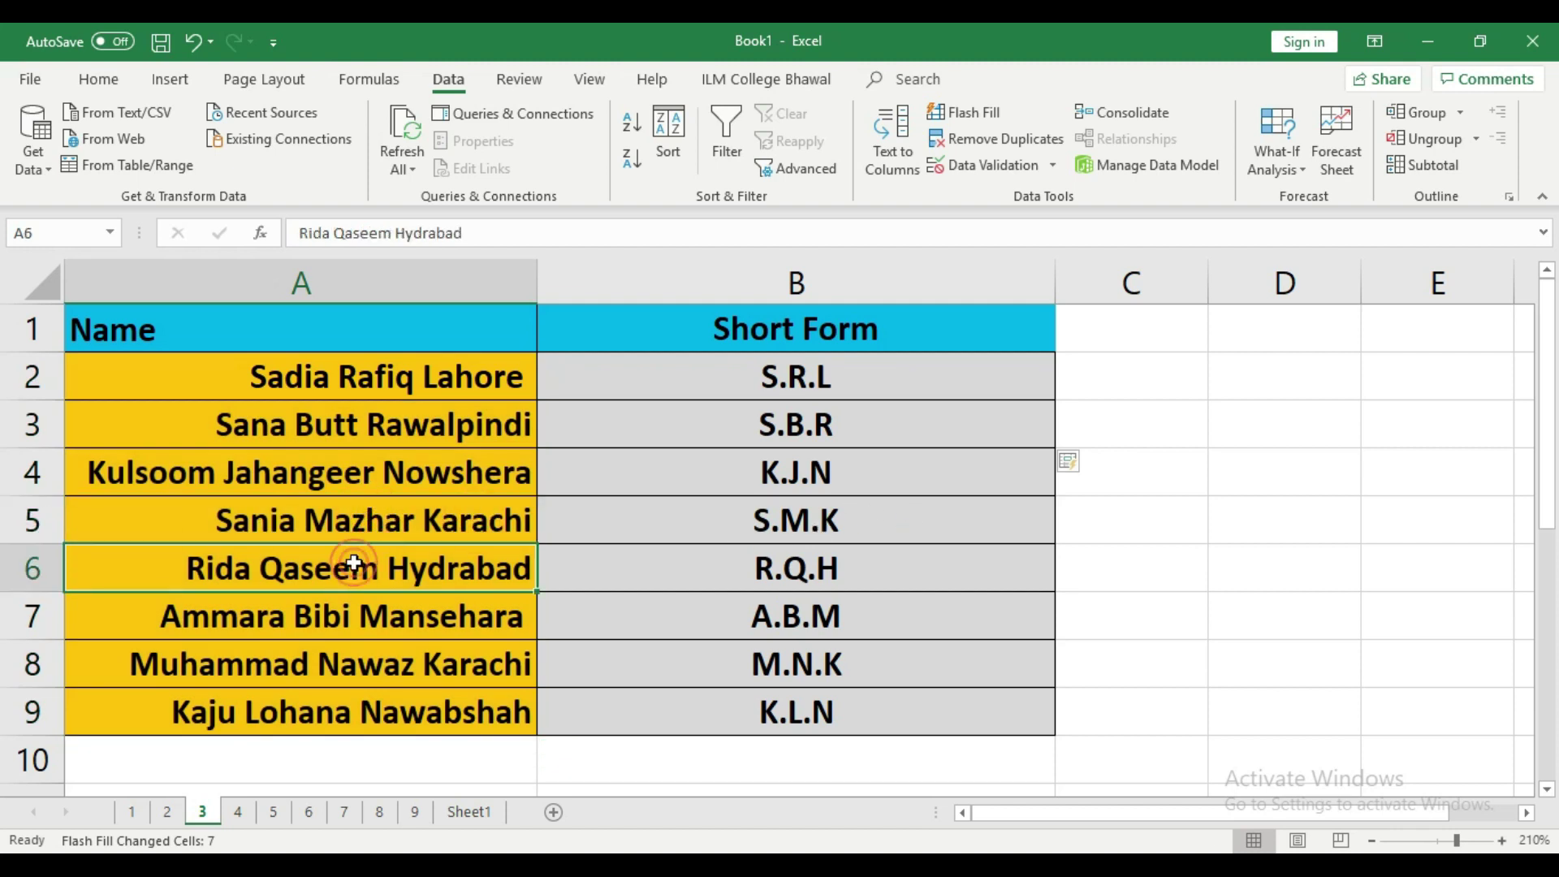
left_click(723, 573)
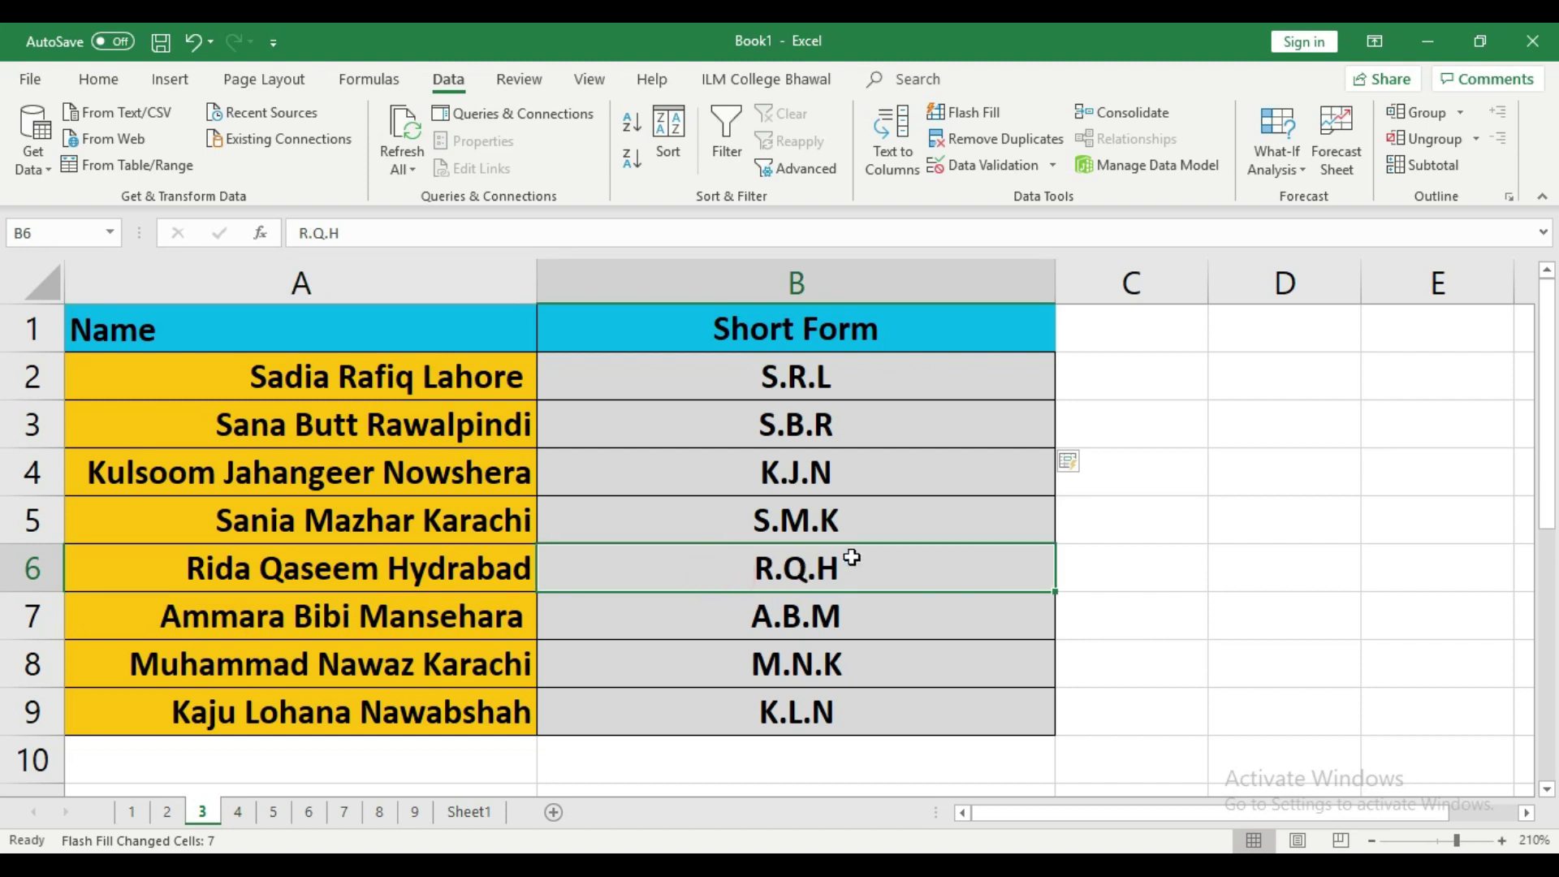
left_click(332, 711)
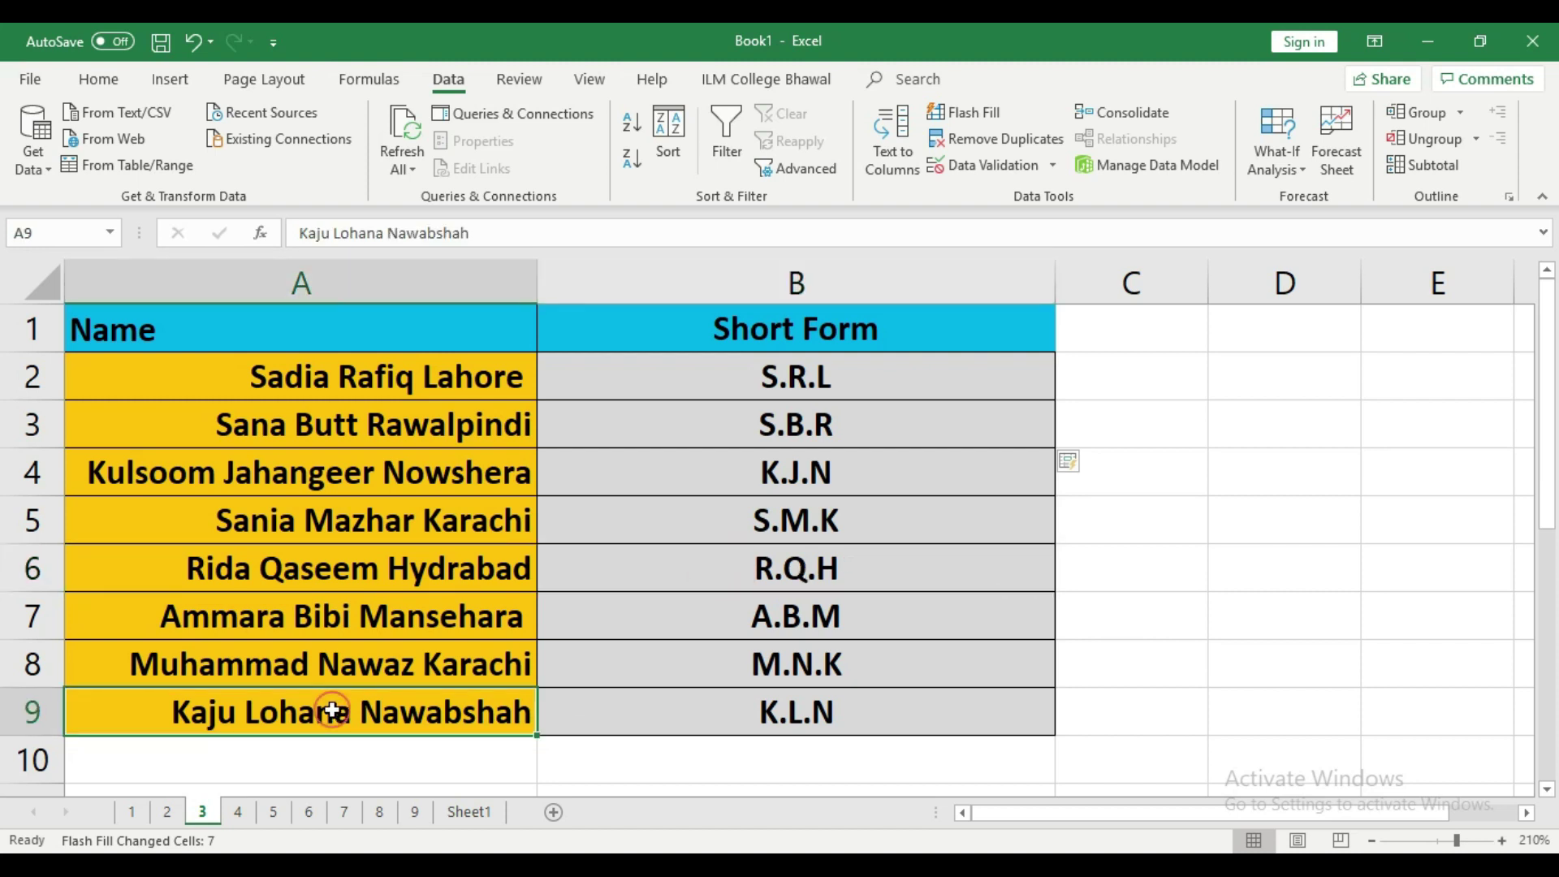
left_click(725, 722)
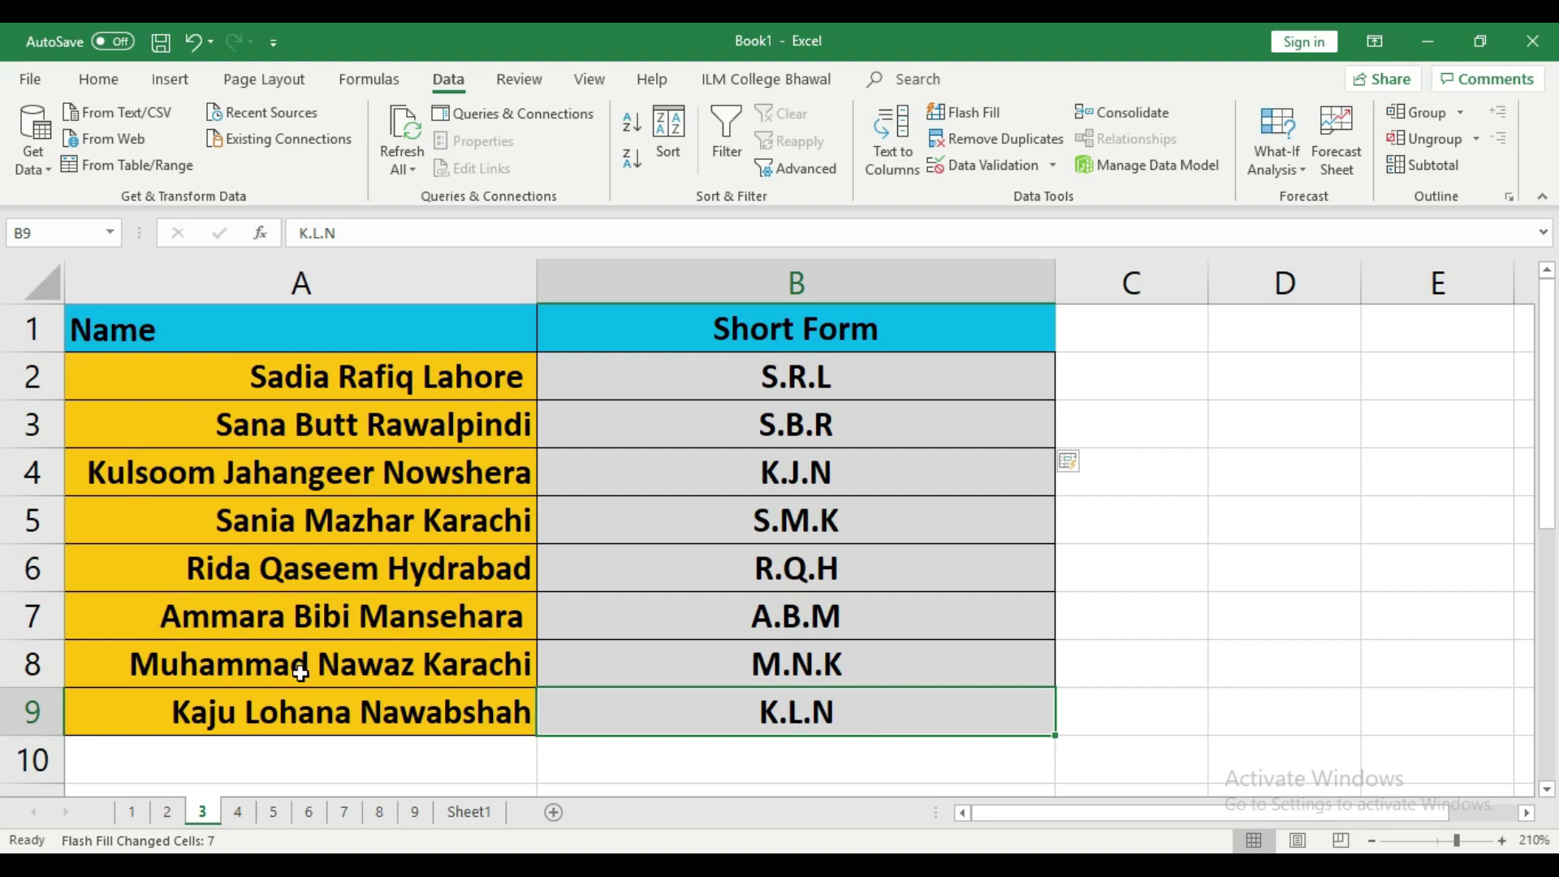
- On sheet 4, enter 'Prof. Sadia' in B2, Flash Fill the Add column, then select B2:B9
left_click(237, 810)
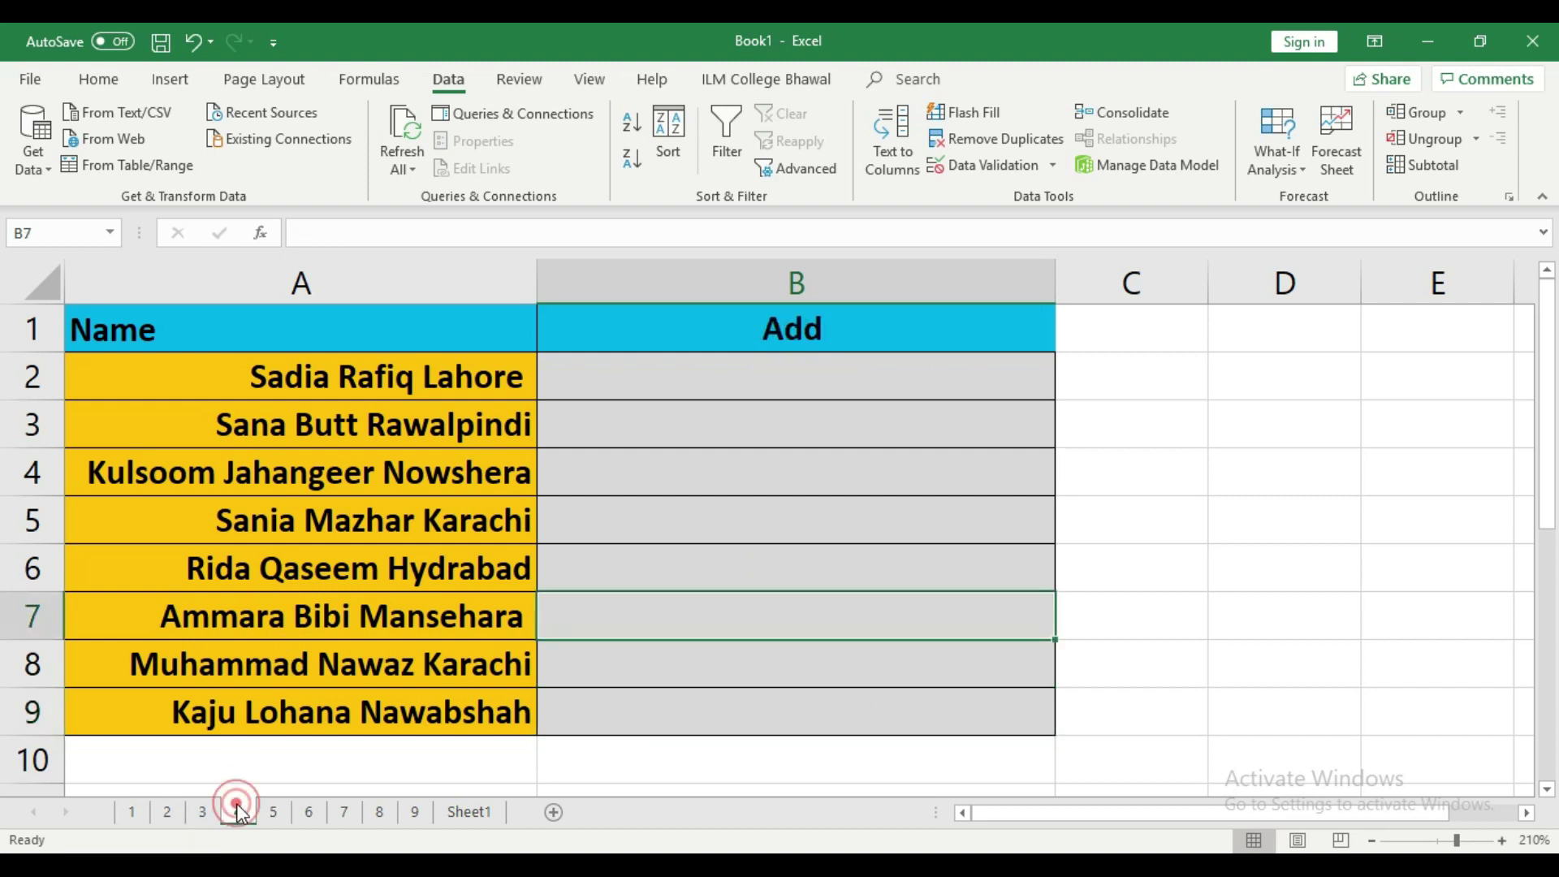
left_click(871, 519)
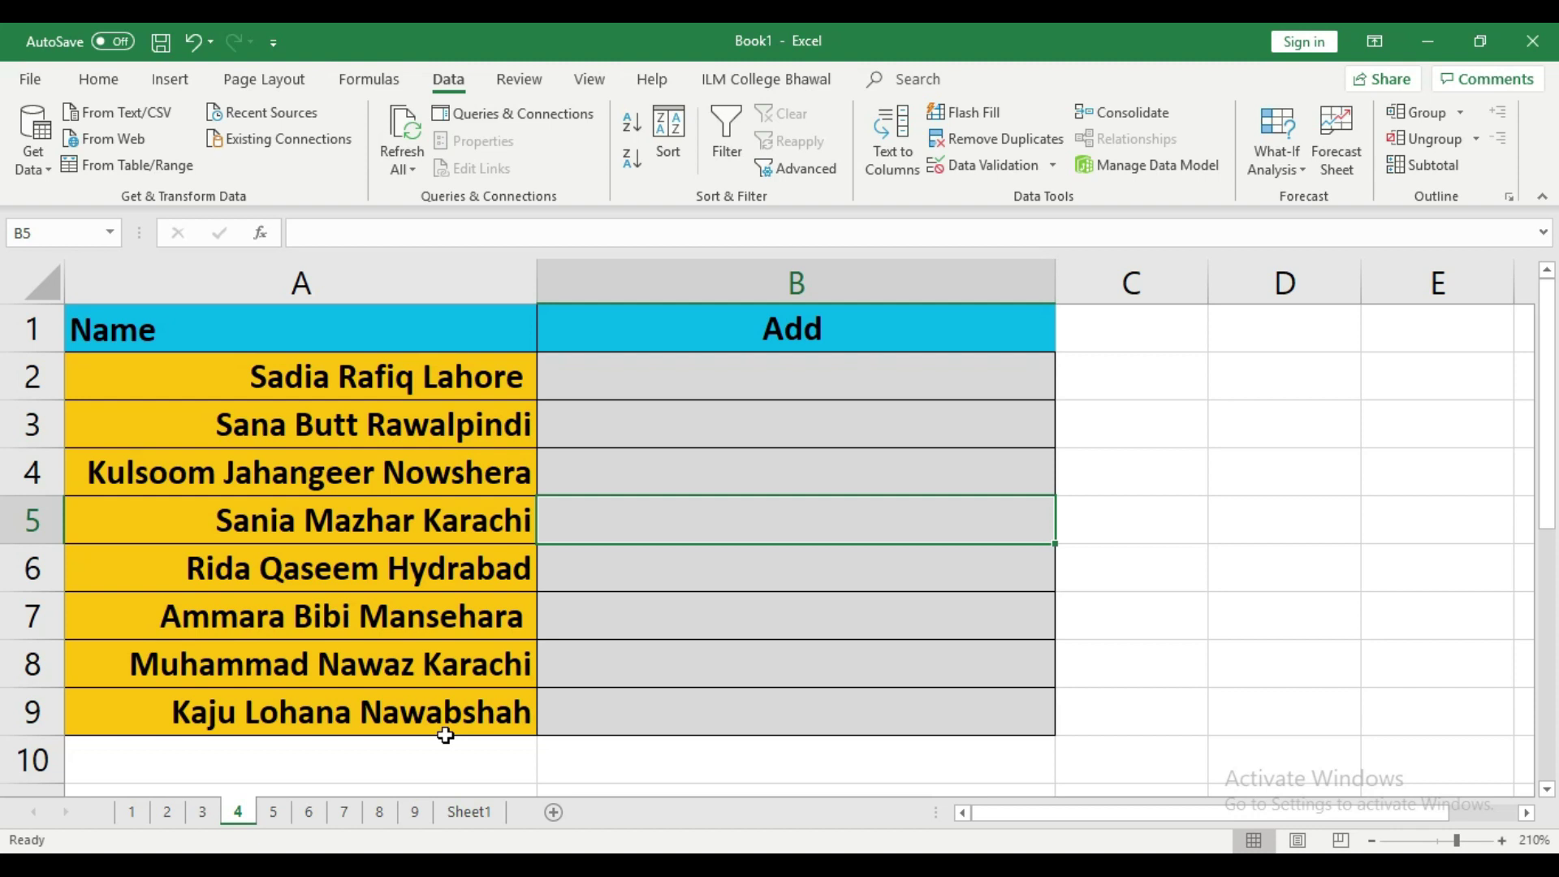
left_click(733, 379)
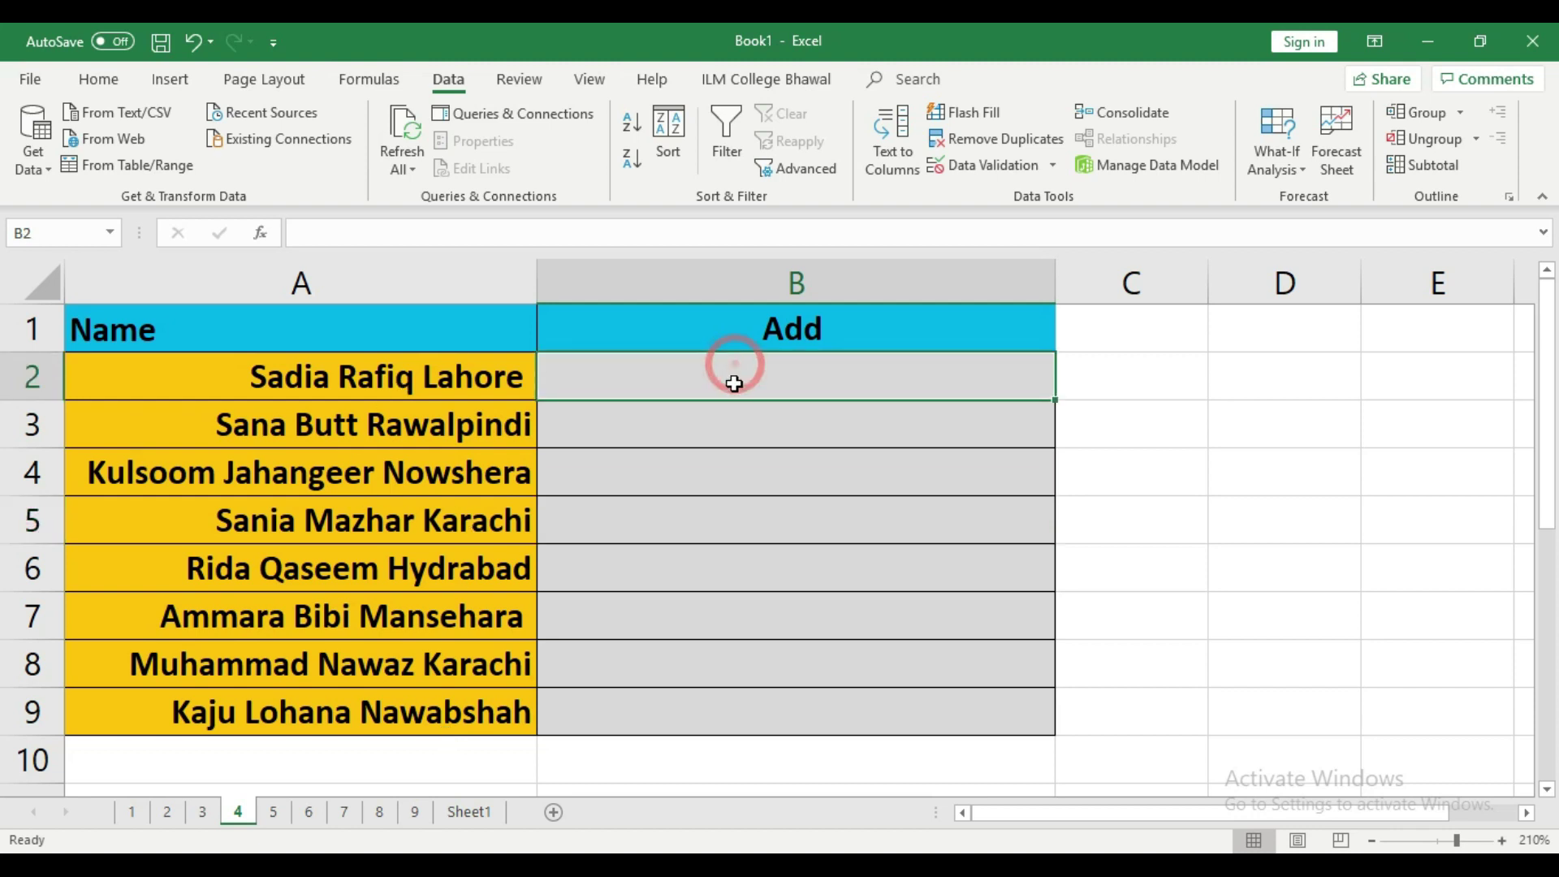
type("P")
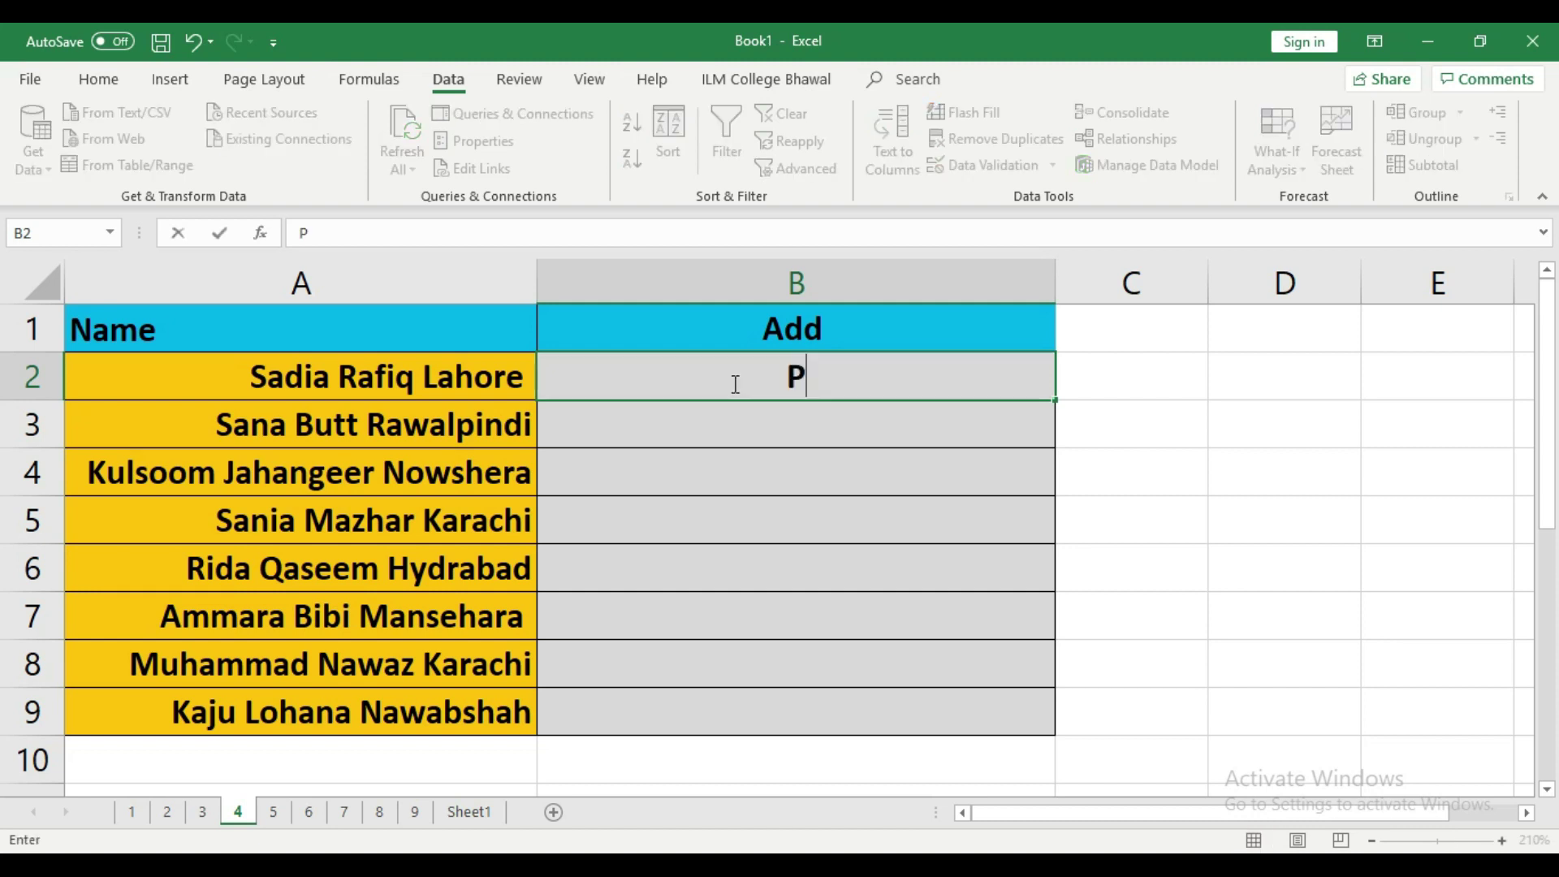
type("rof")
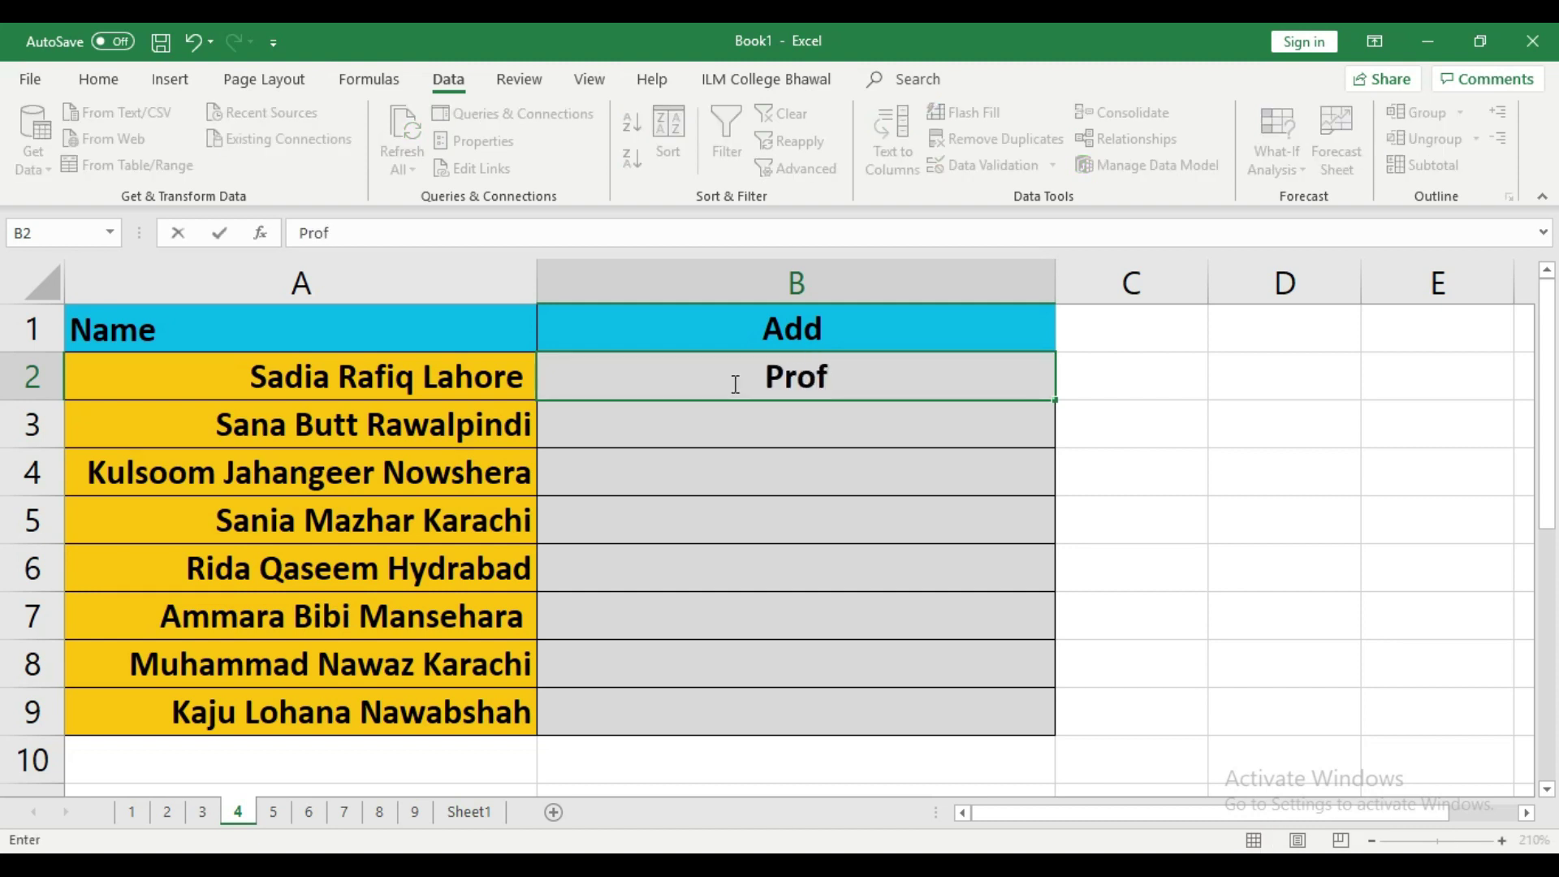
type(". Sadia")
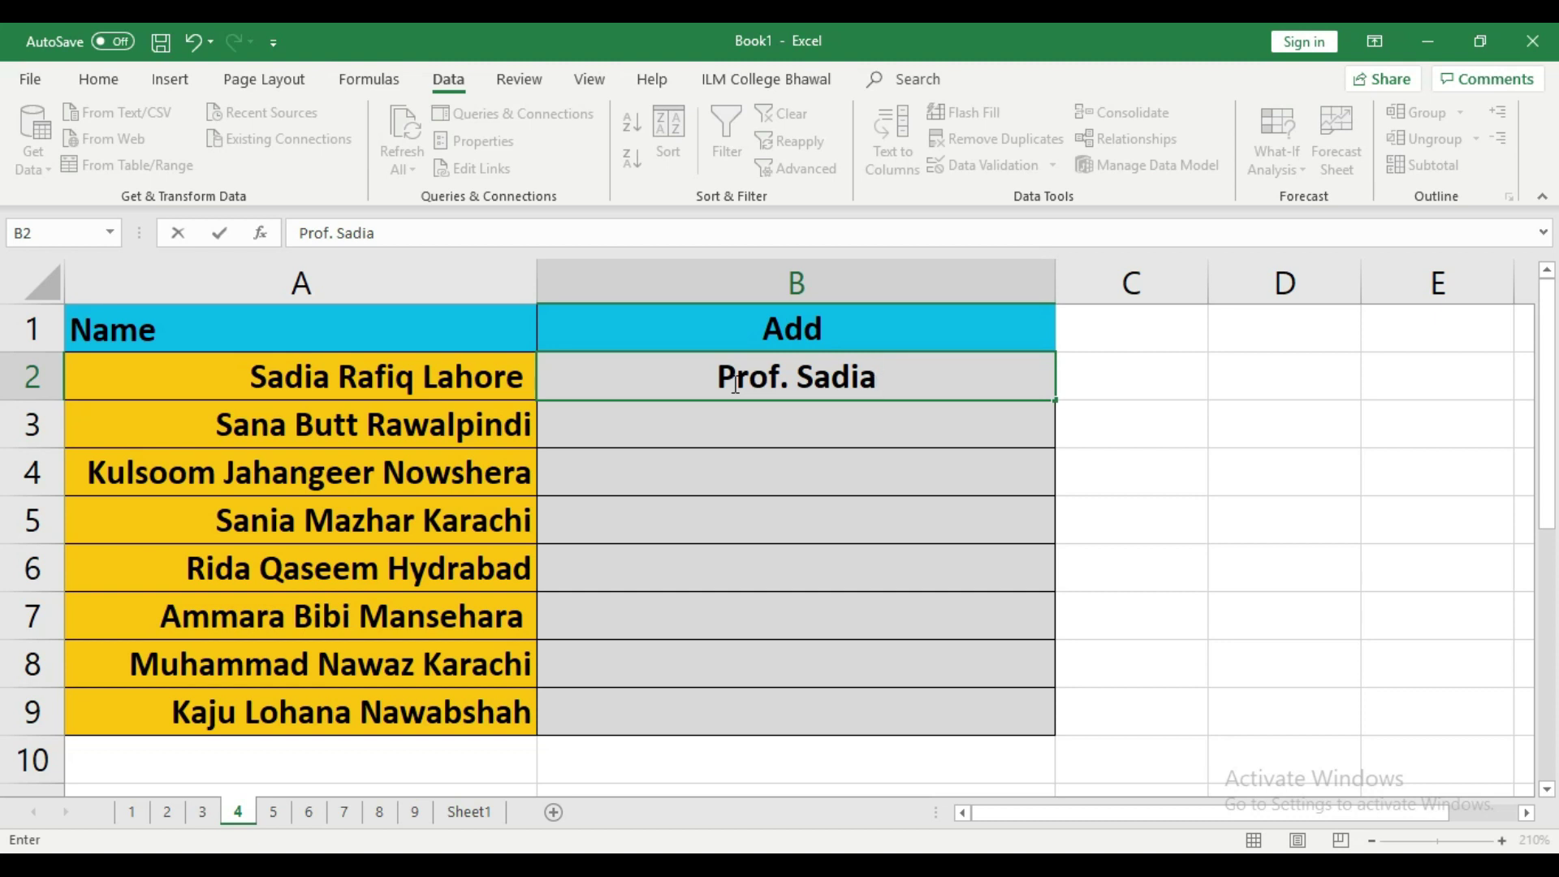
key("Return")
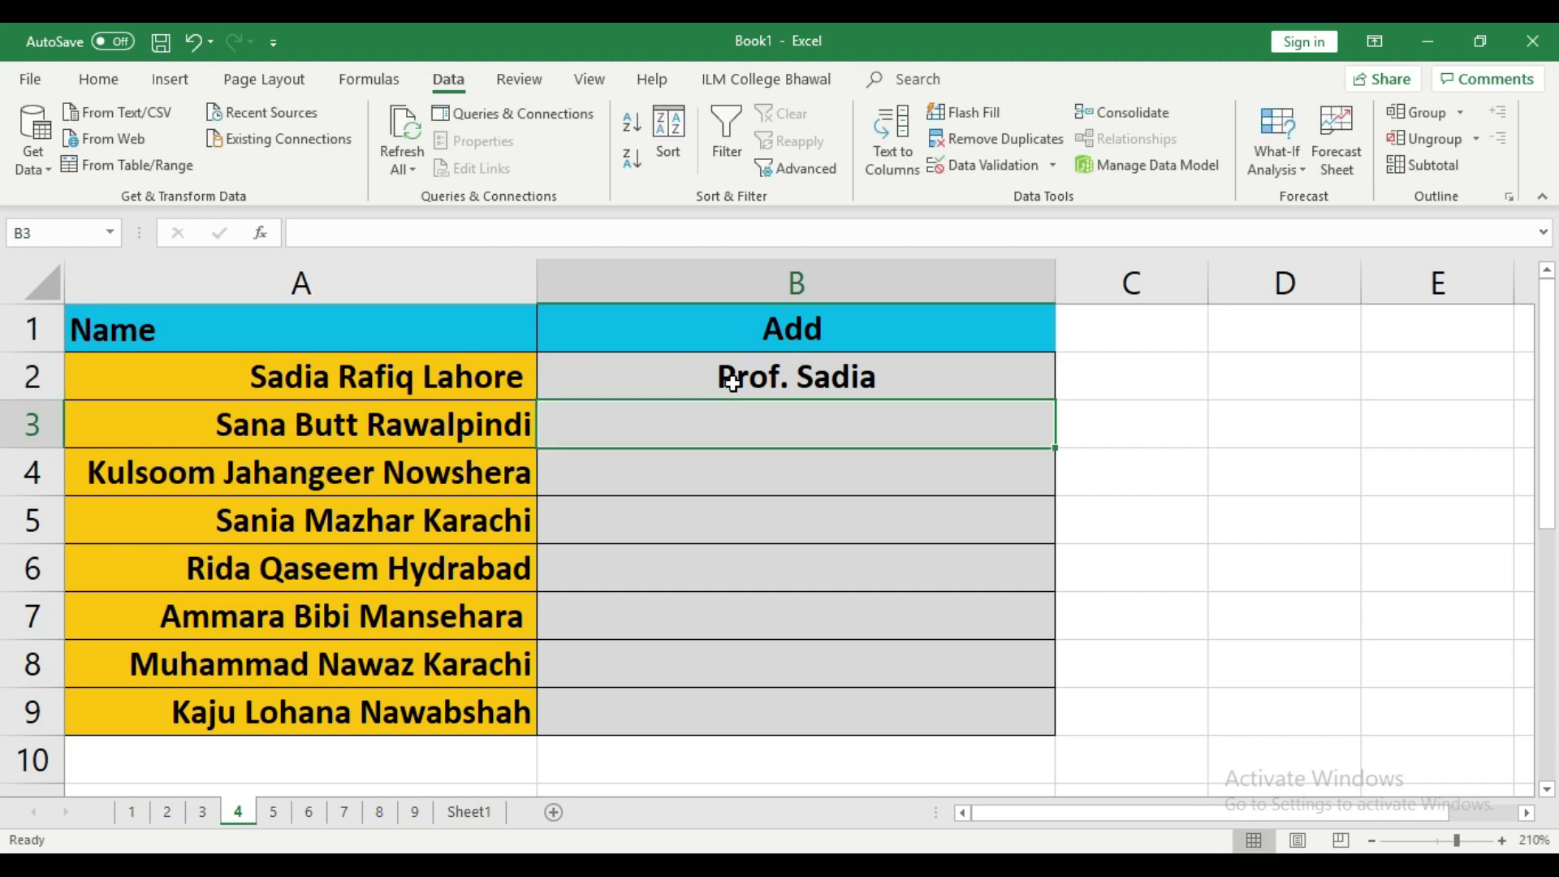
key("ctrl+e")
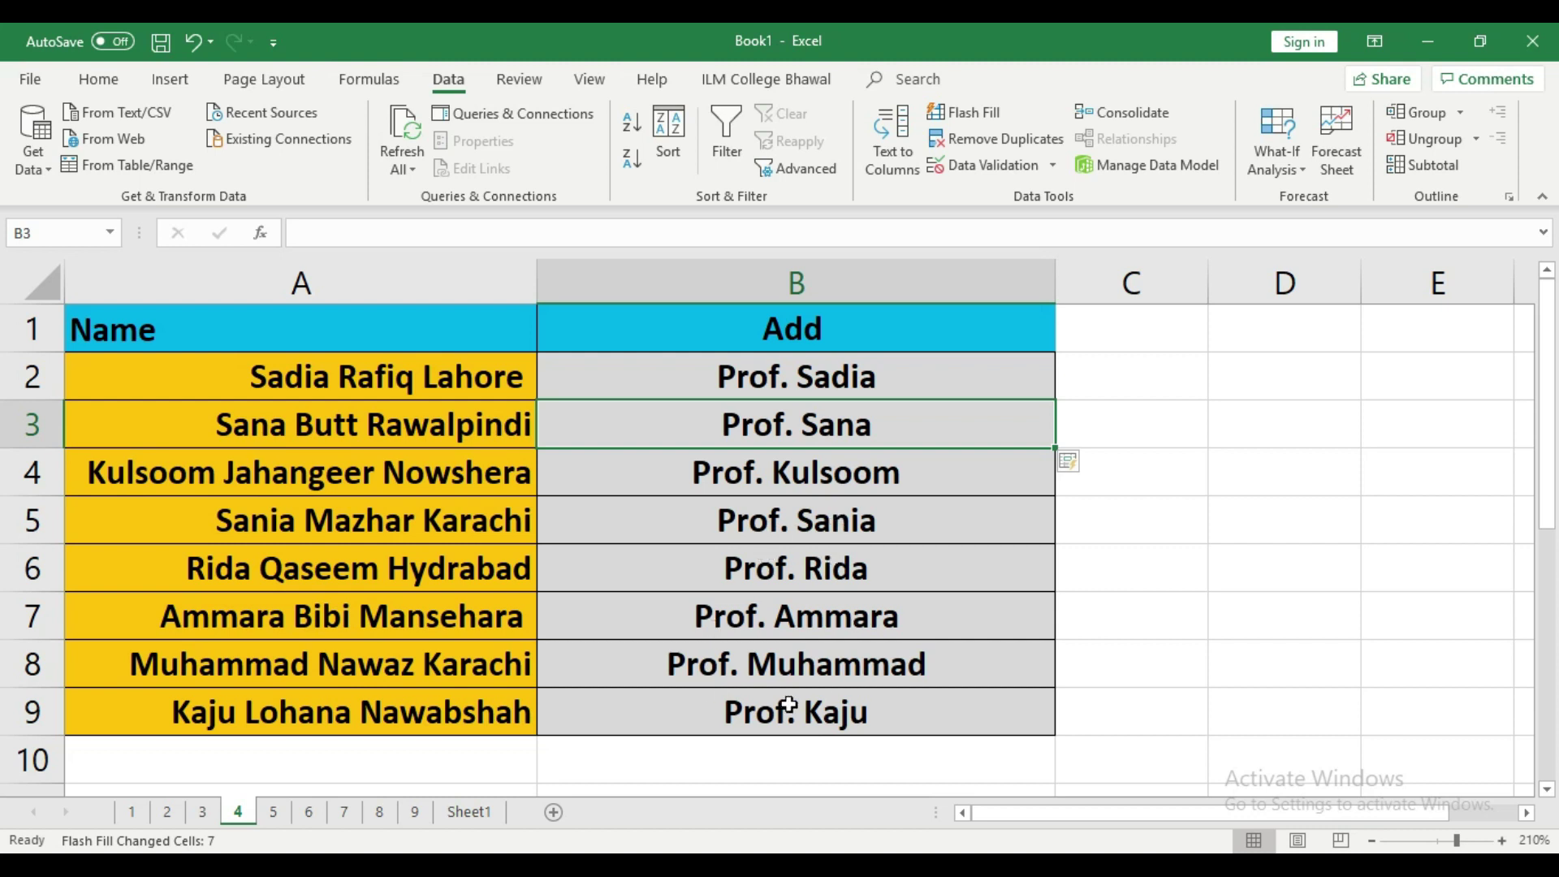
left_click_drag(846, 382, 862, 707)
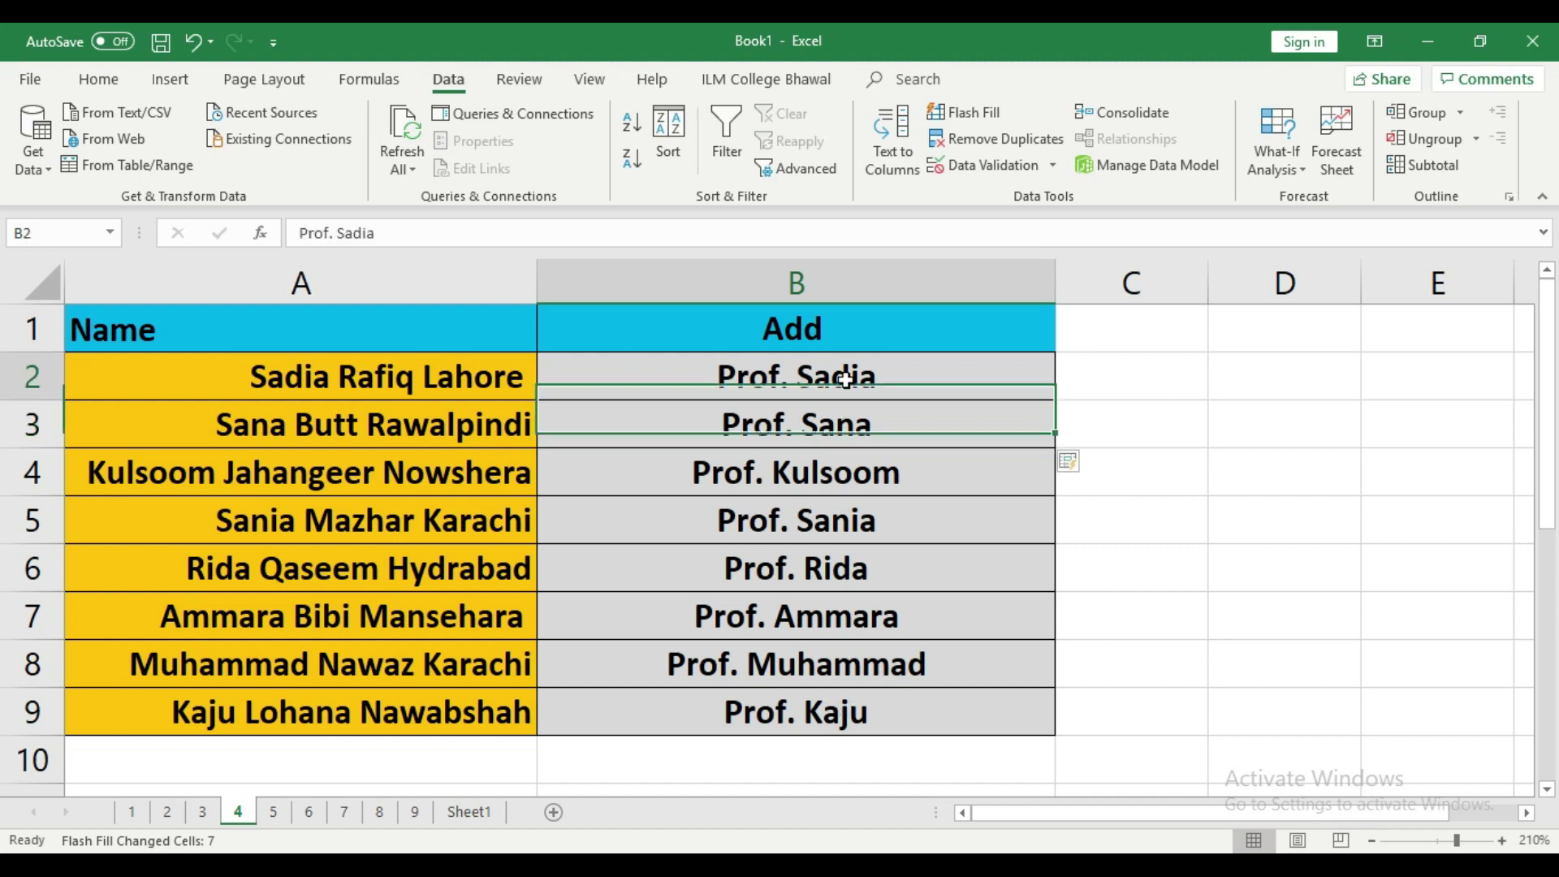
- Clear the Prof. names, enter Mr. plus the first person's surname in B2, and Flash Fill
key("Delete")
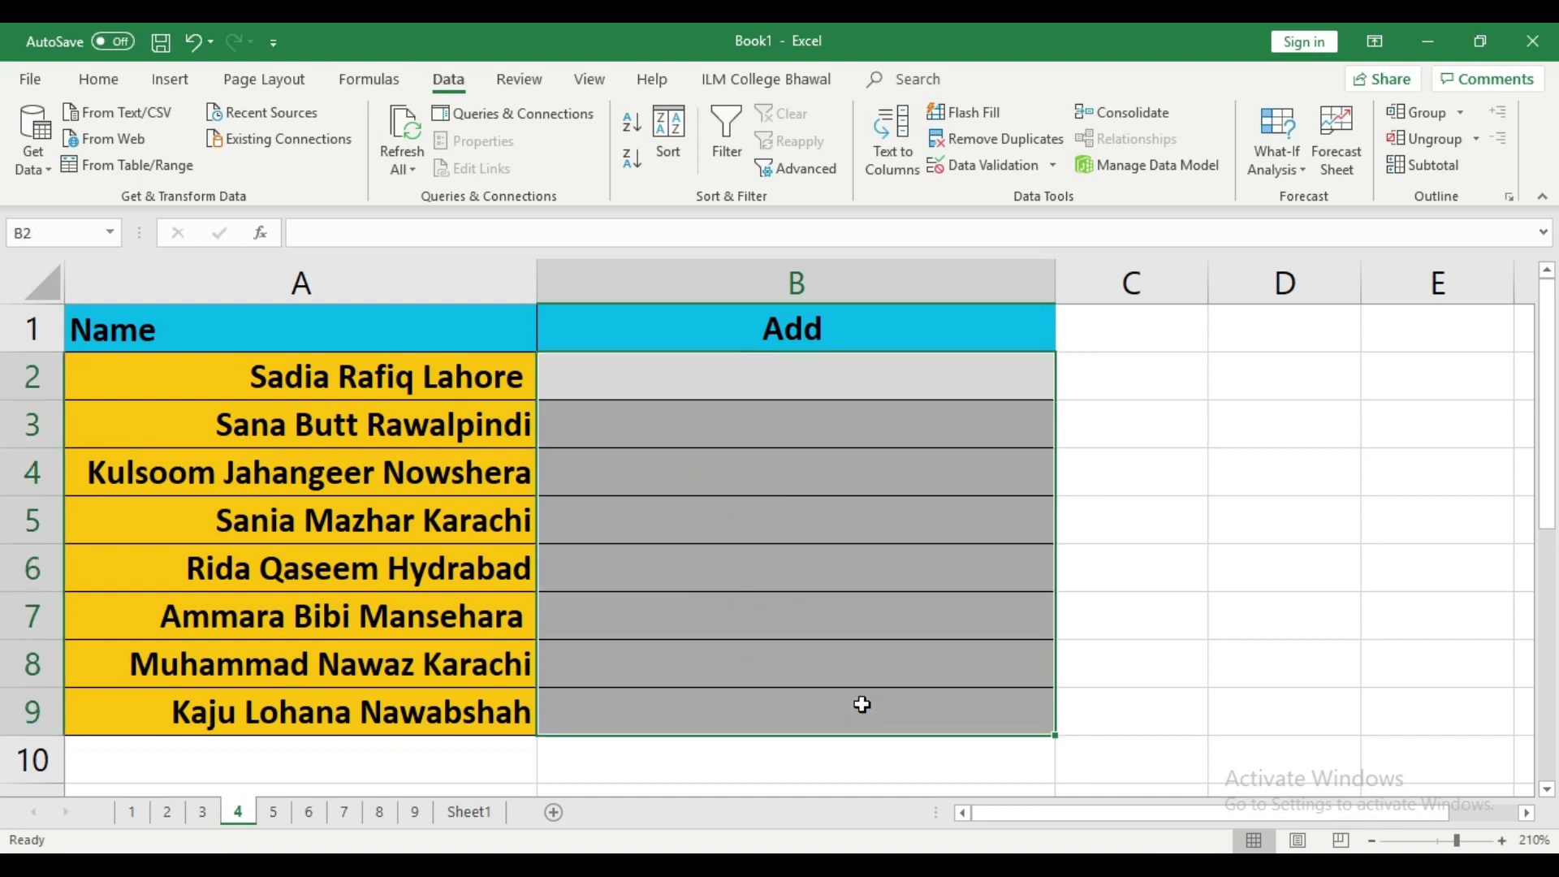
left_click(828, 511)
left_click(801, 373)
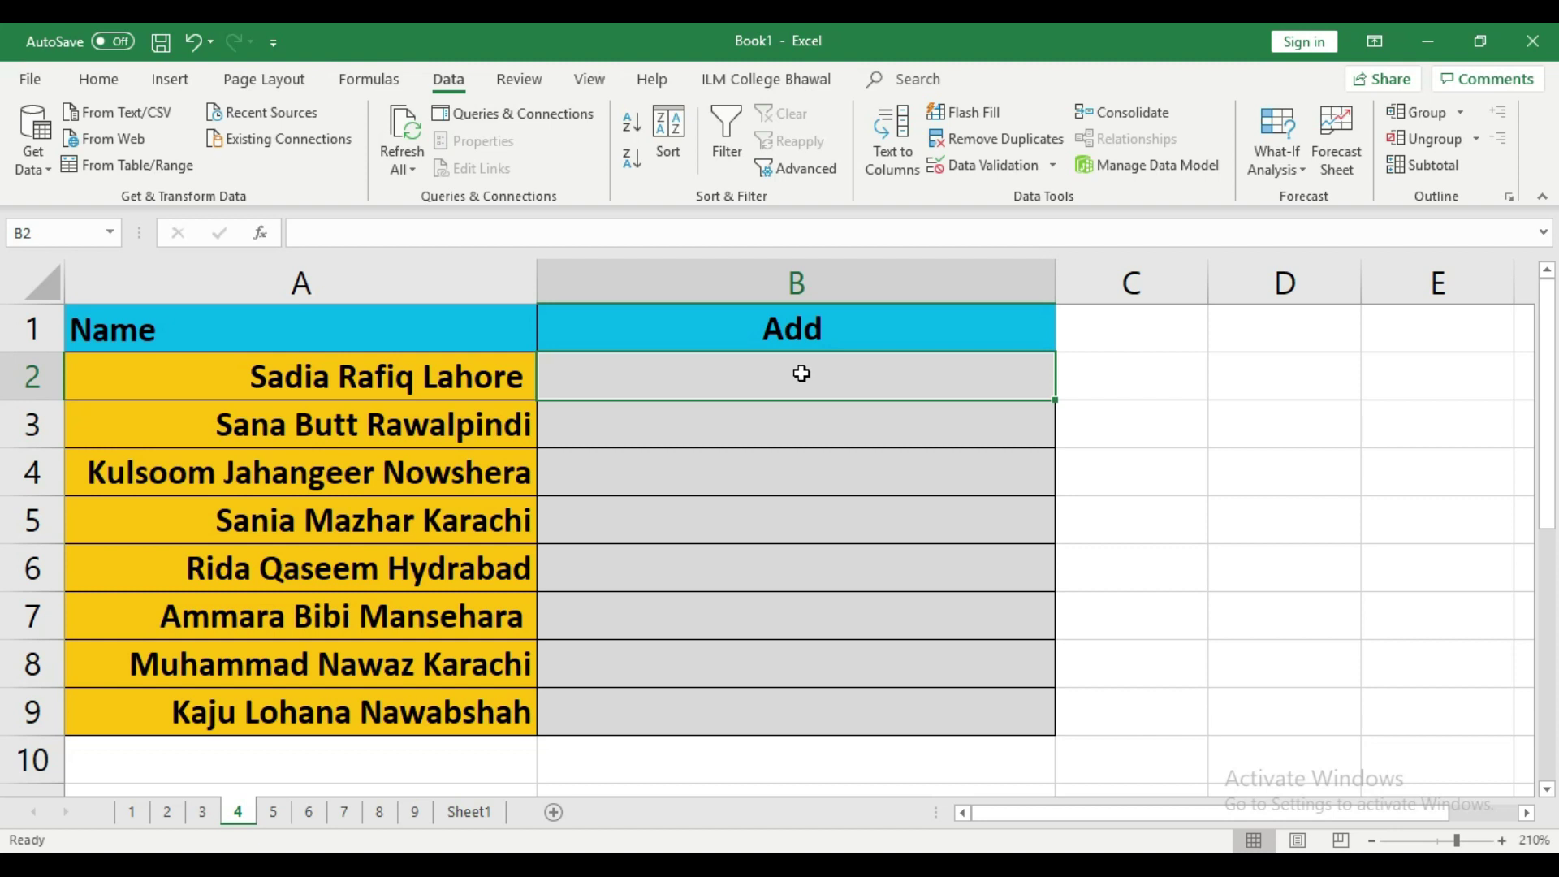
type("Mr")
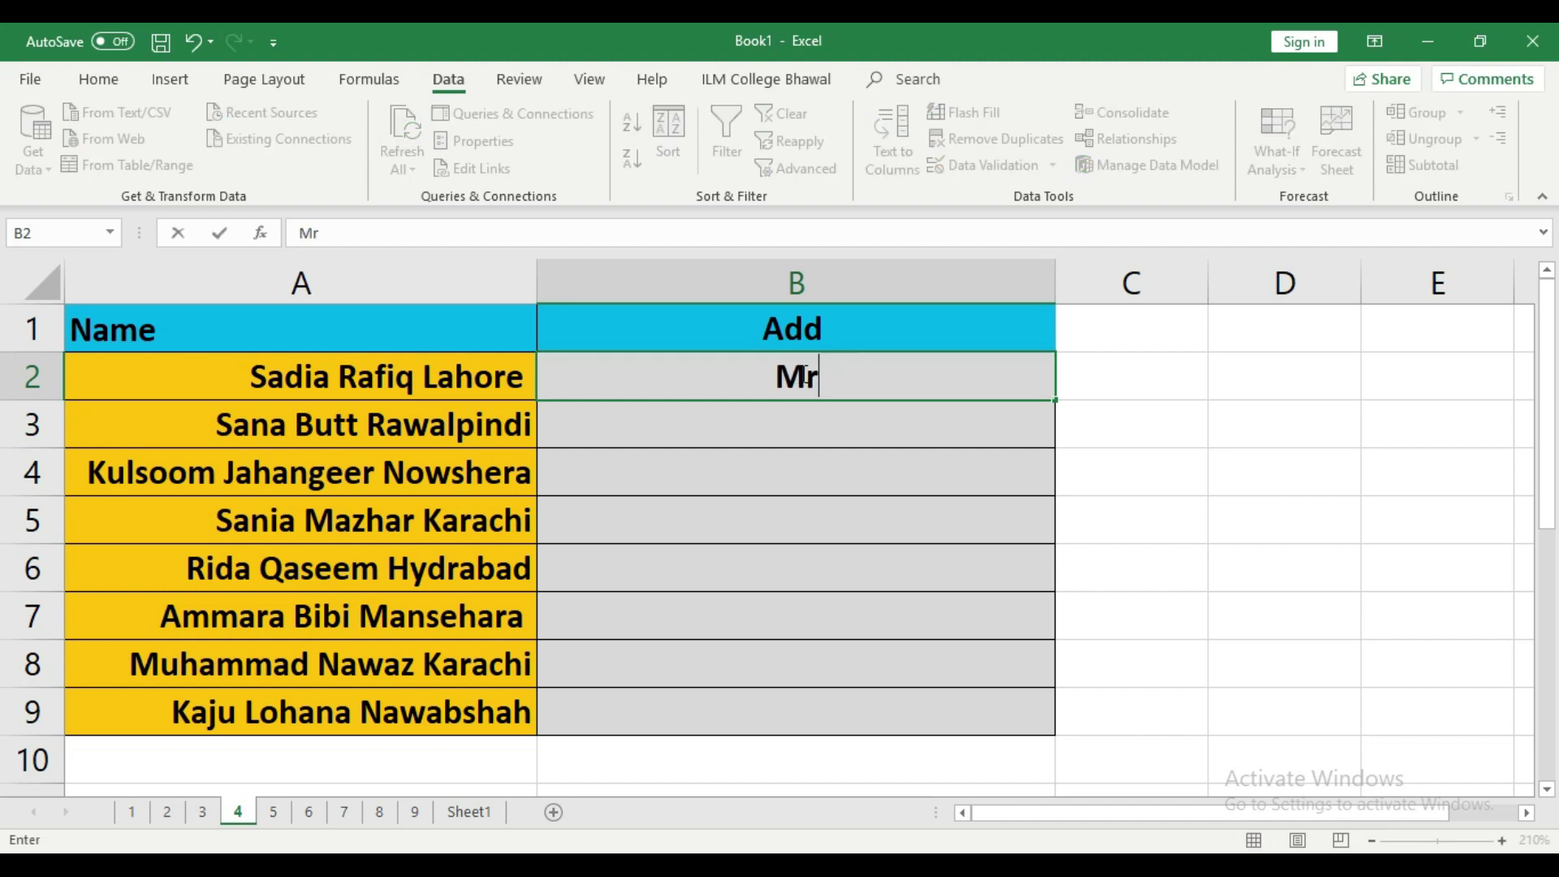
type(",")
key("BackSpace")
type(". ")
type("Rafiq")
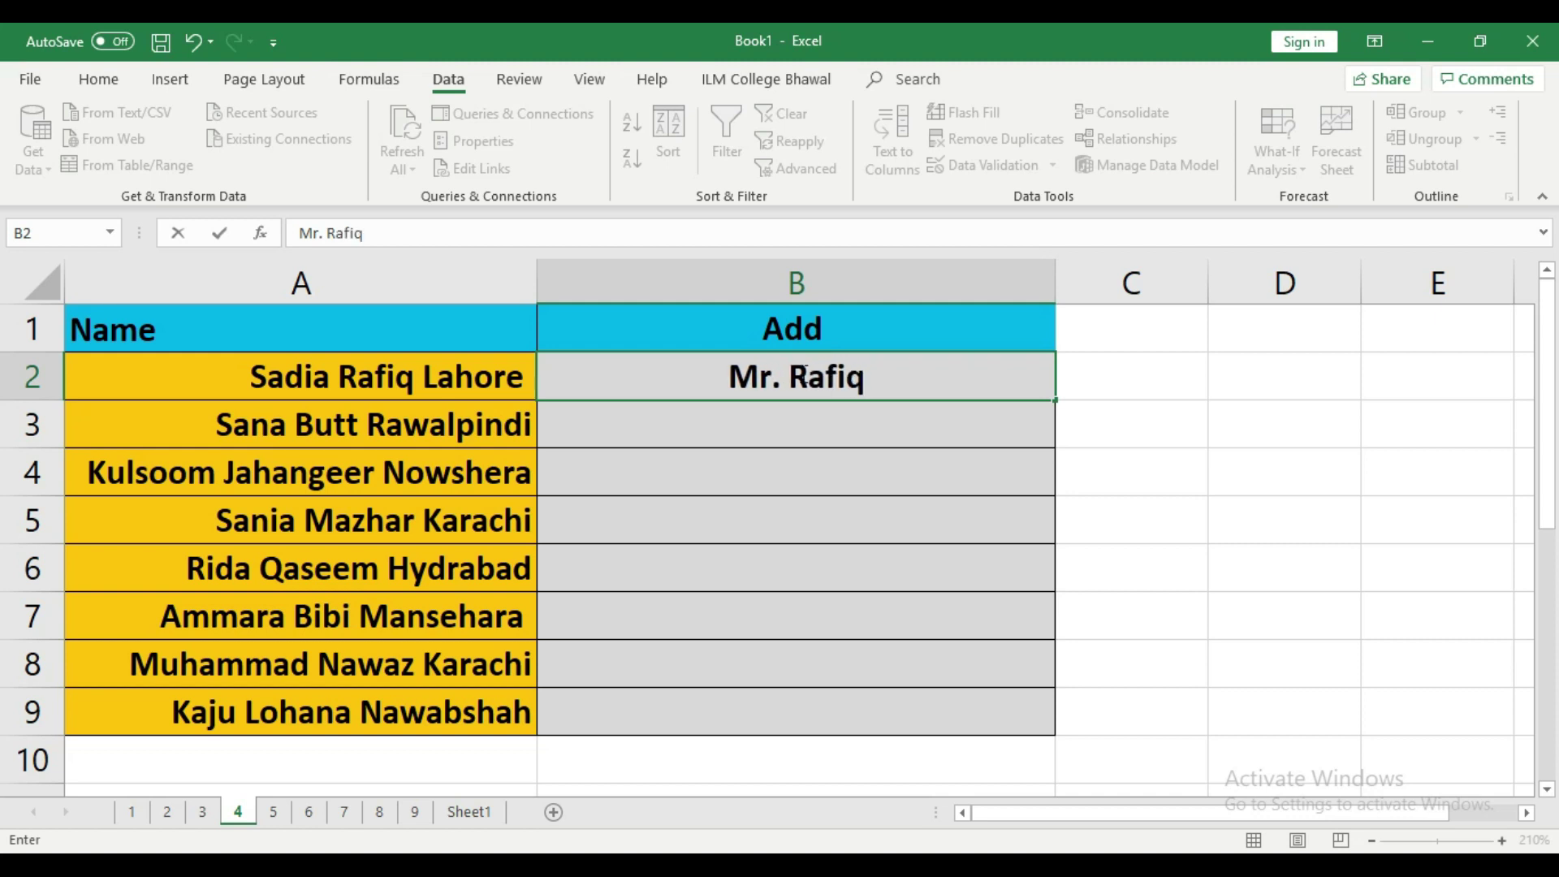
key("Return")
key("ctrl+e")
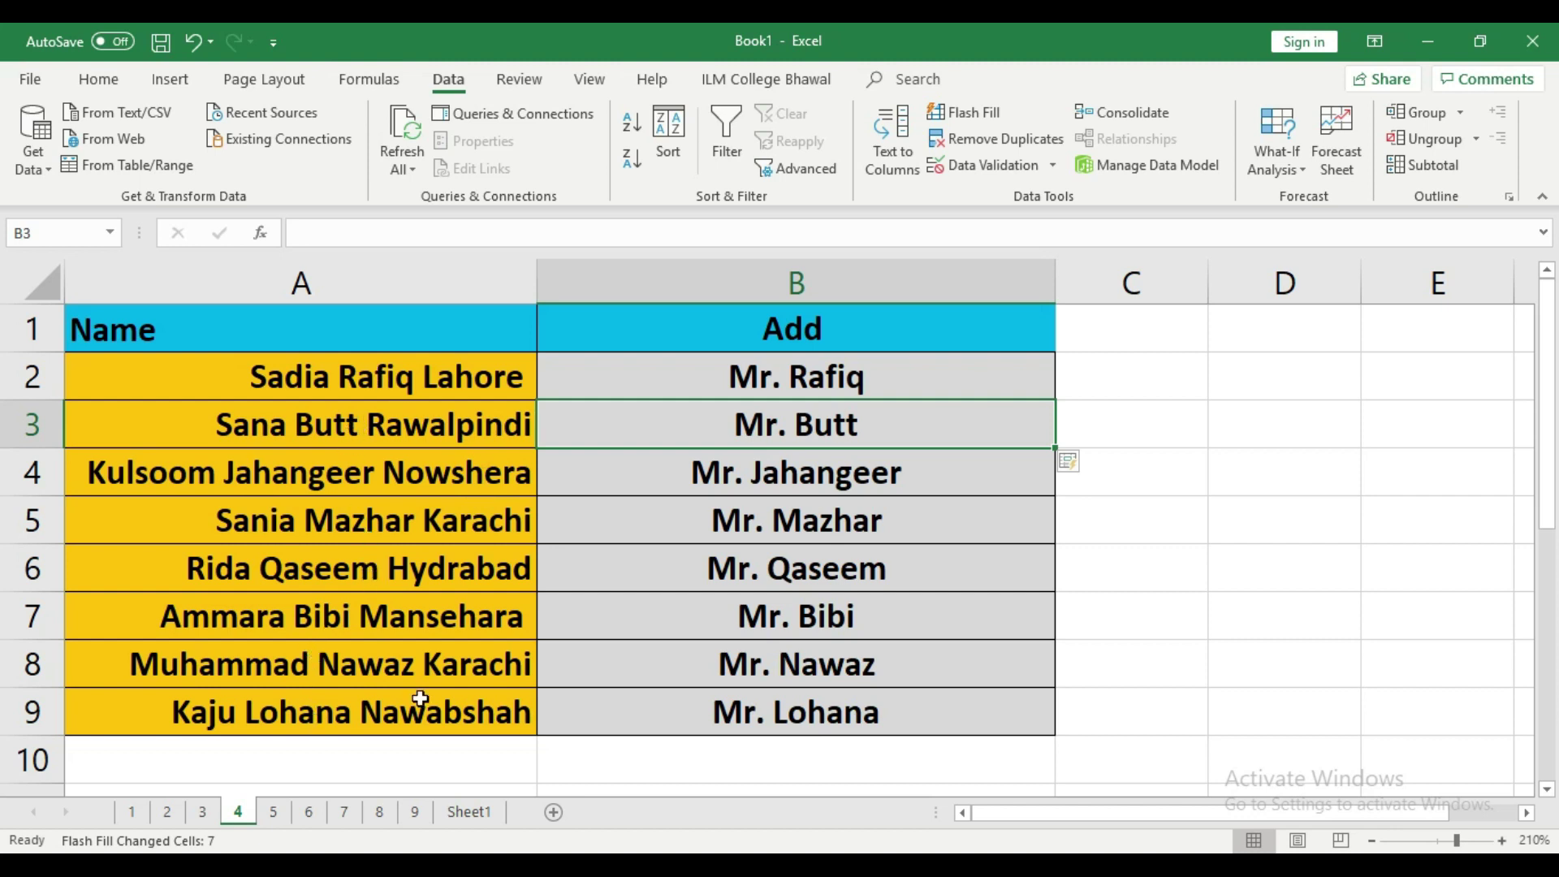
- Clear the Mr. entries from B2:B9
left_click(881, 471)
left_click_drag(795, 376, 828, 698)
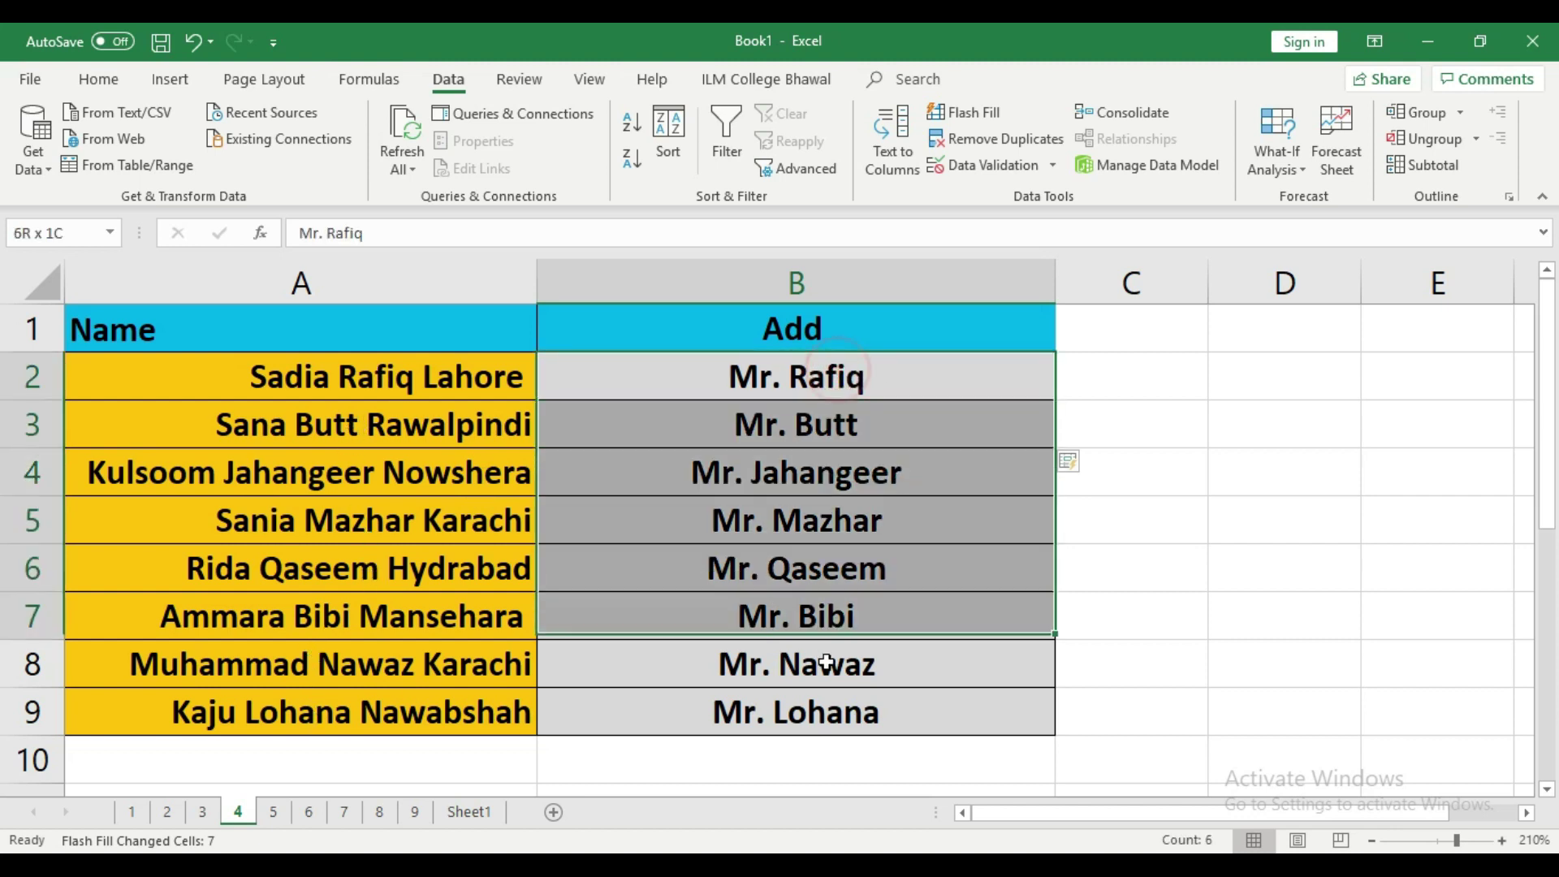
key("Delete")
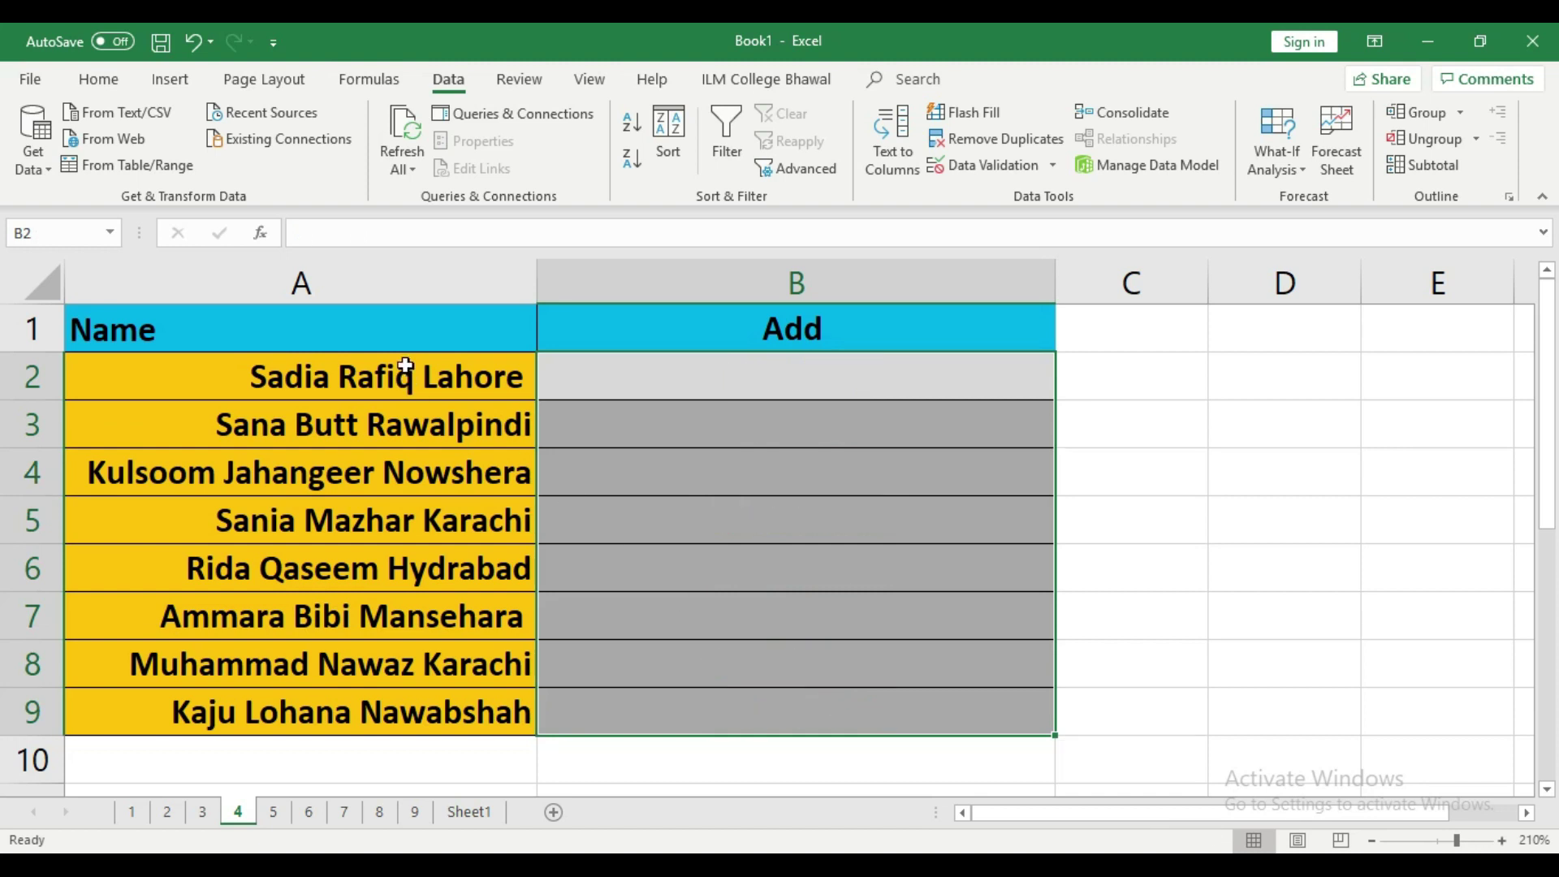
- Enter 'Lahore' in B2 and Flash Fill the Add column with each person's city
left_click(927, 578)
left_click(796, 376)
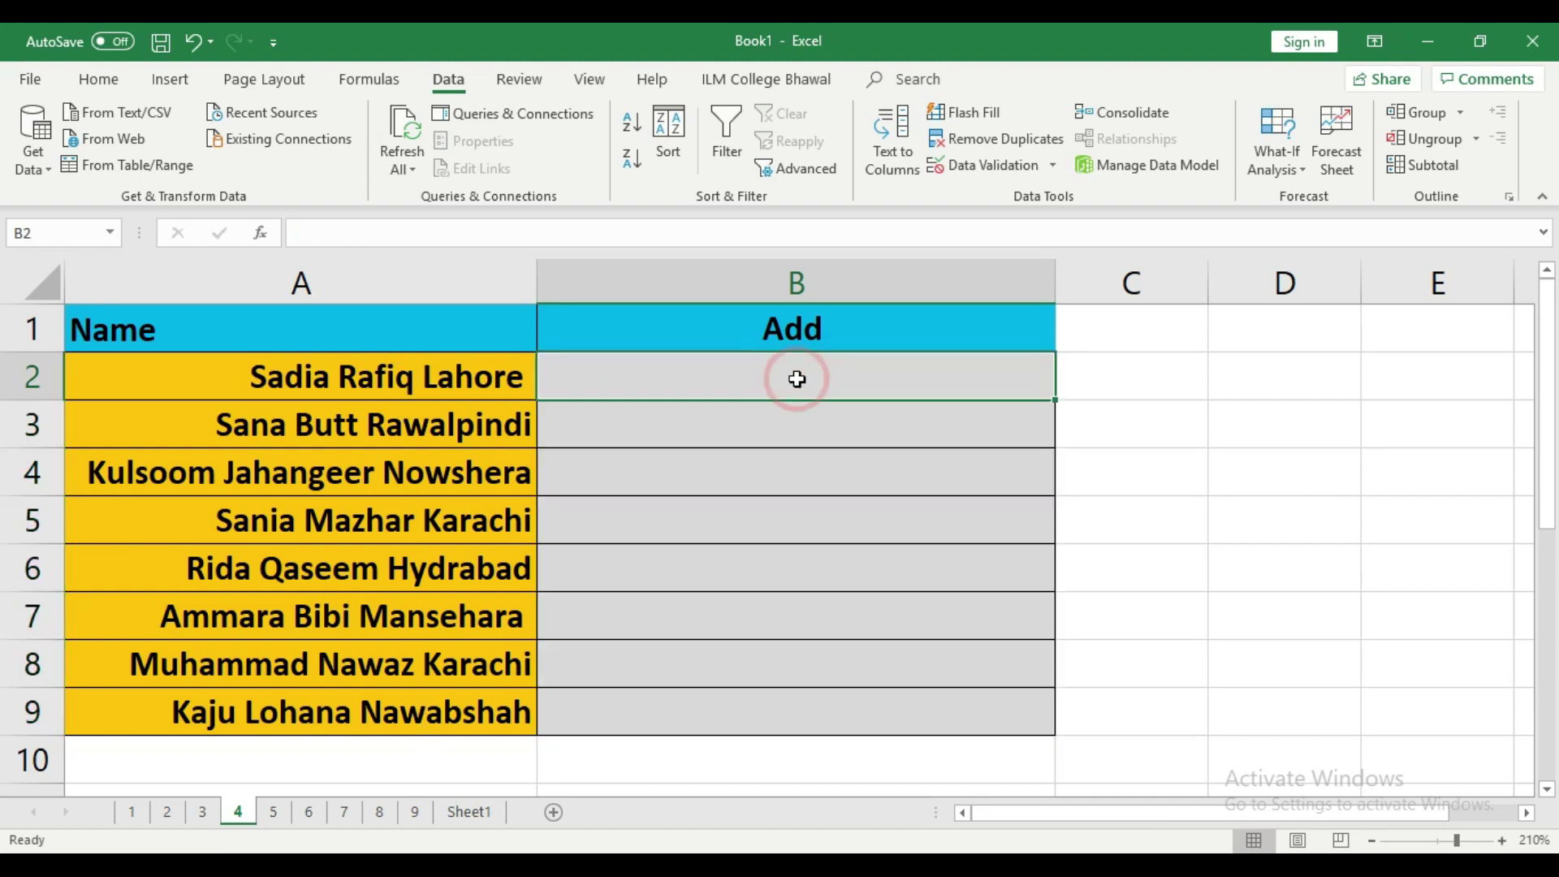
double_click(800, 377)
type("Lahore")
left_click(817, 451)
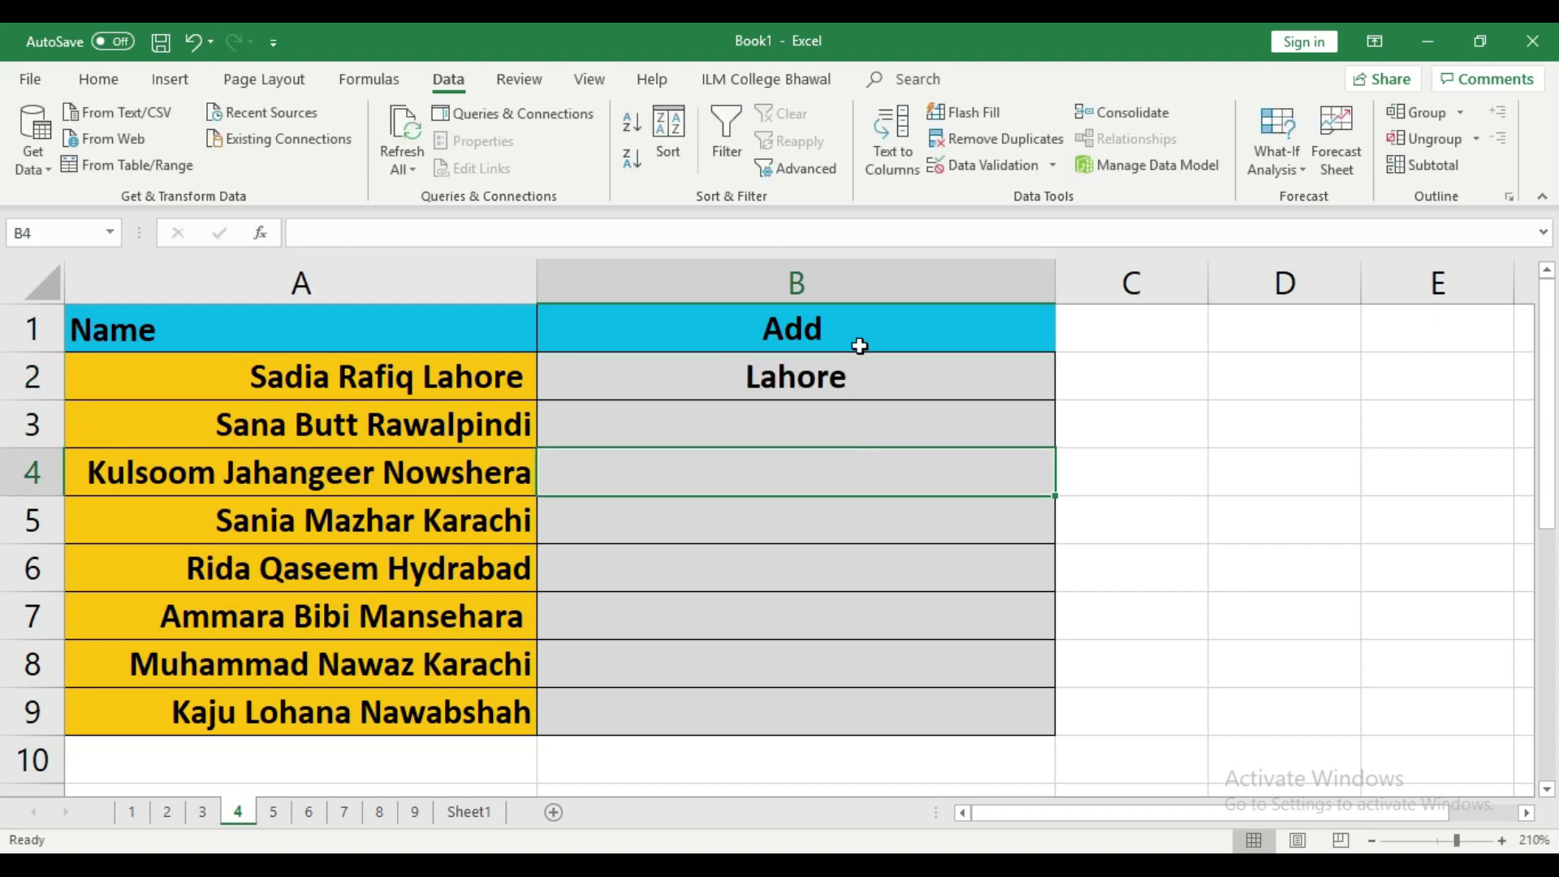
left_click(865, 380)
key("Down")
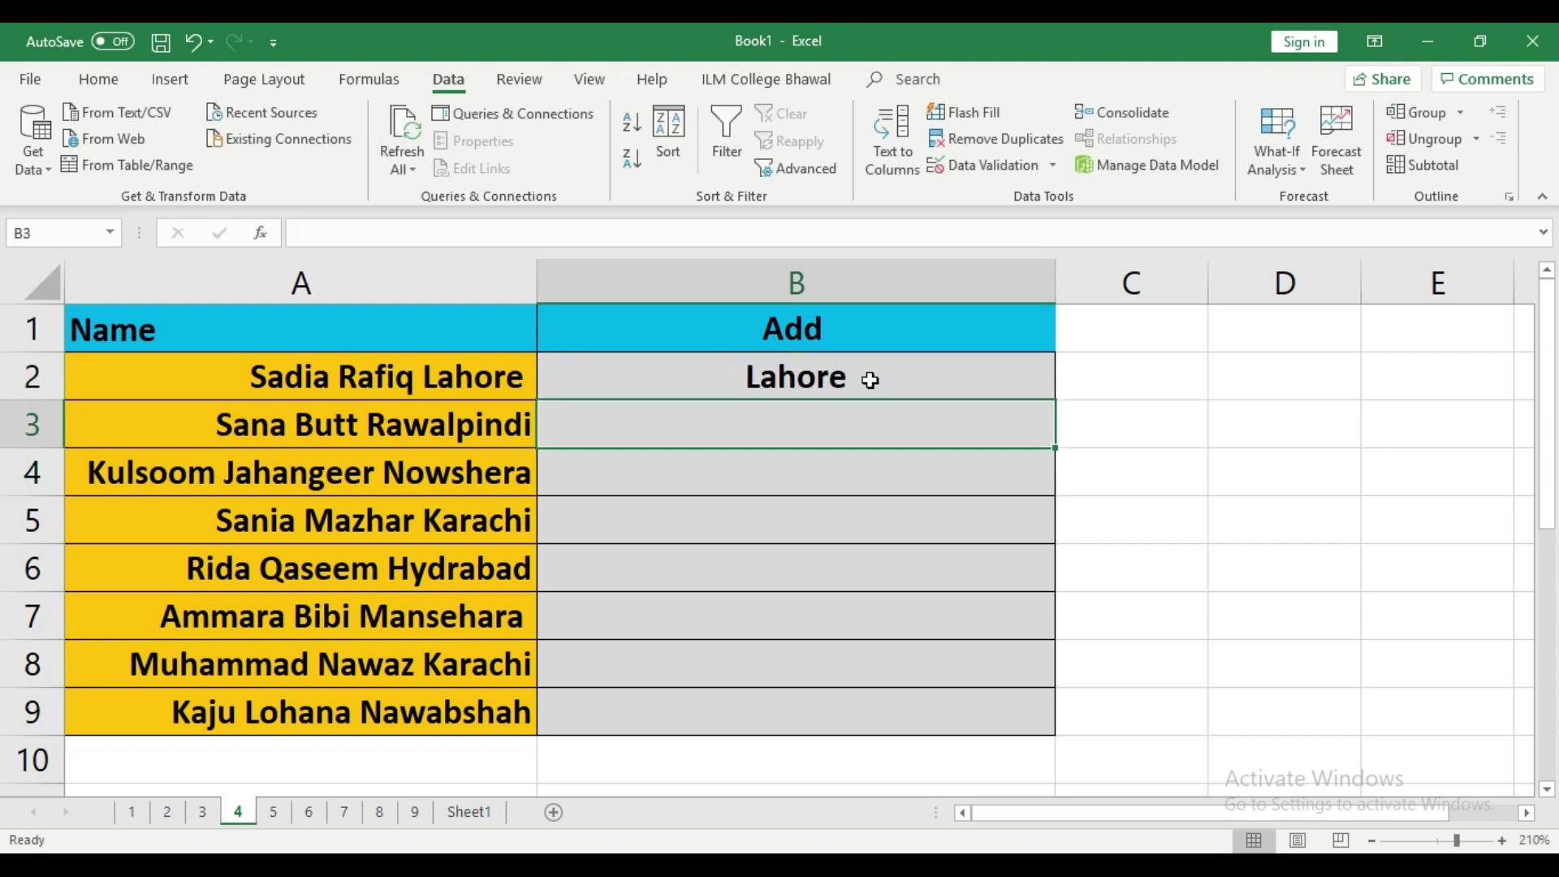
key("ctrl+e")
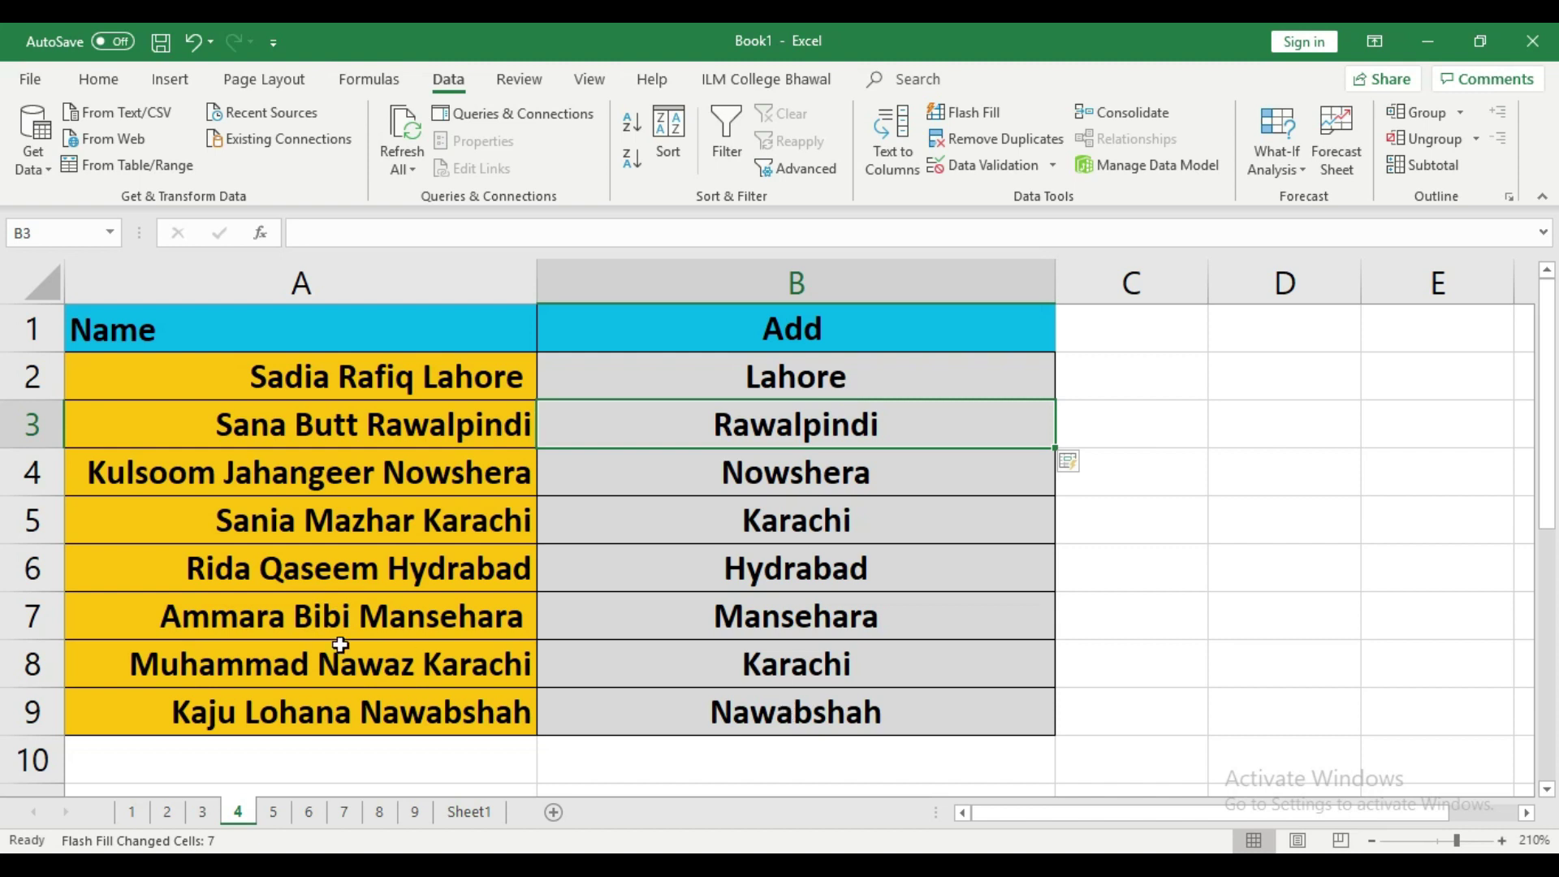
- Switch to sheet 5 and review the day names Monday through Saturday in A2:A7
left_click(275, 812)
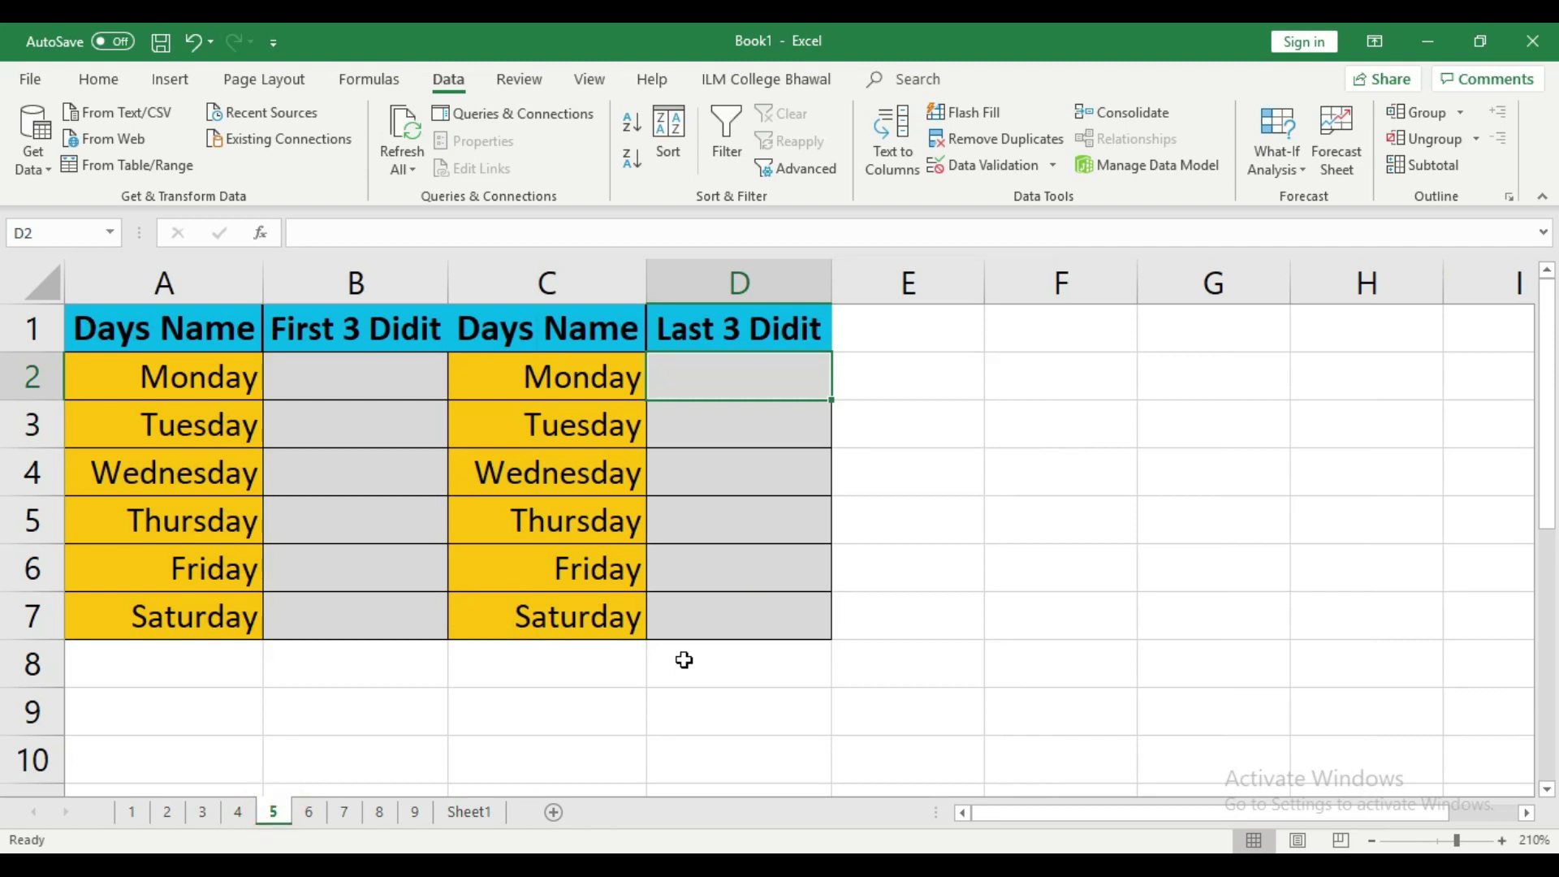
left_click(683, 670)
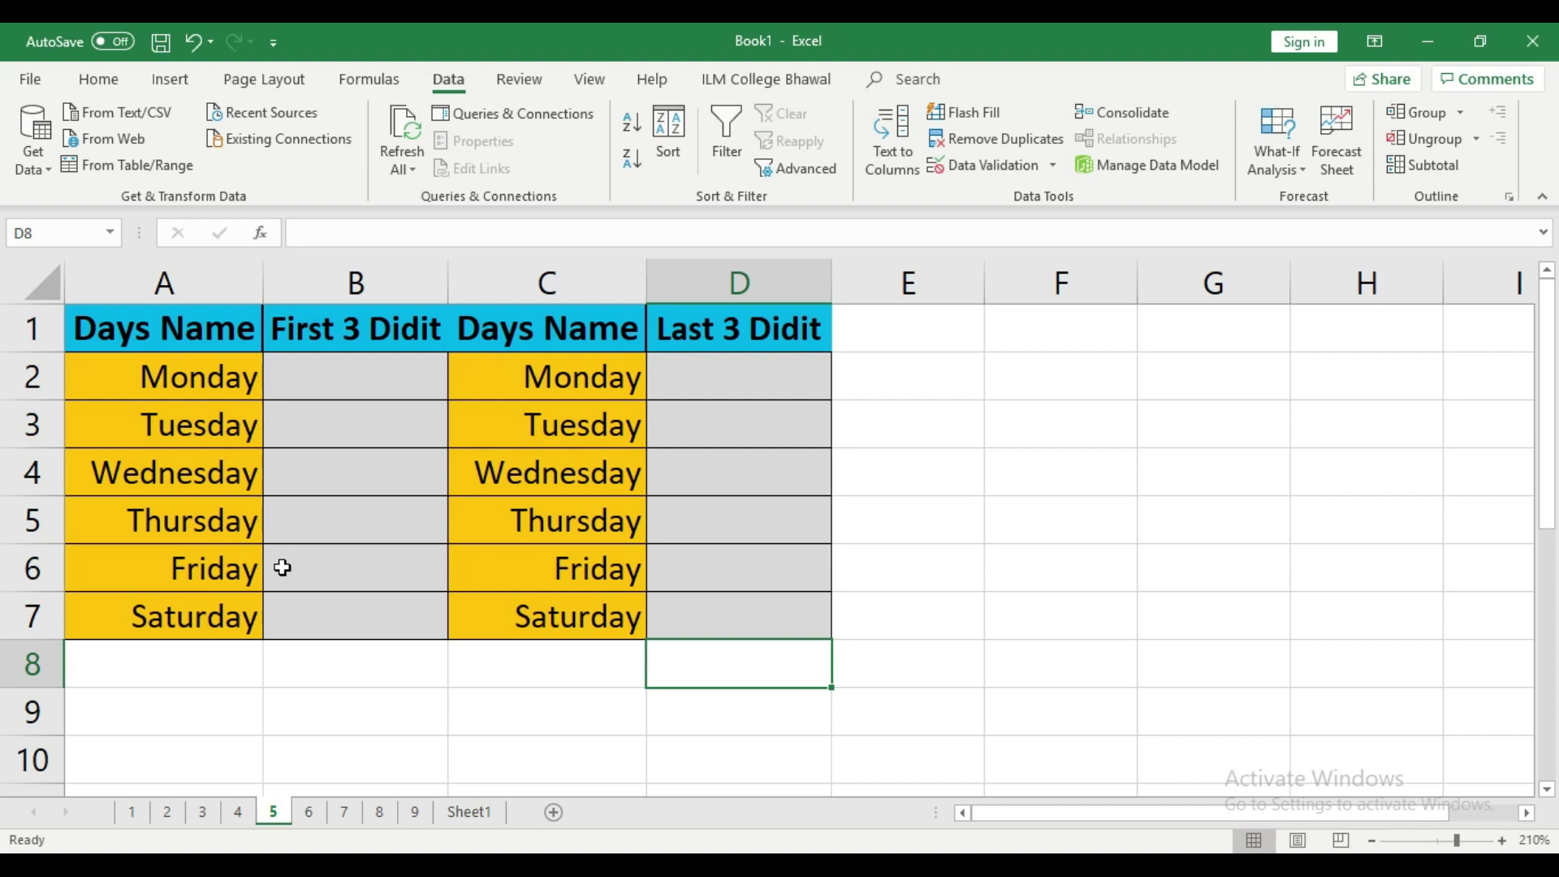
left_click(227, 381)
left_click(223, 422)
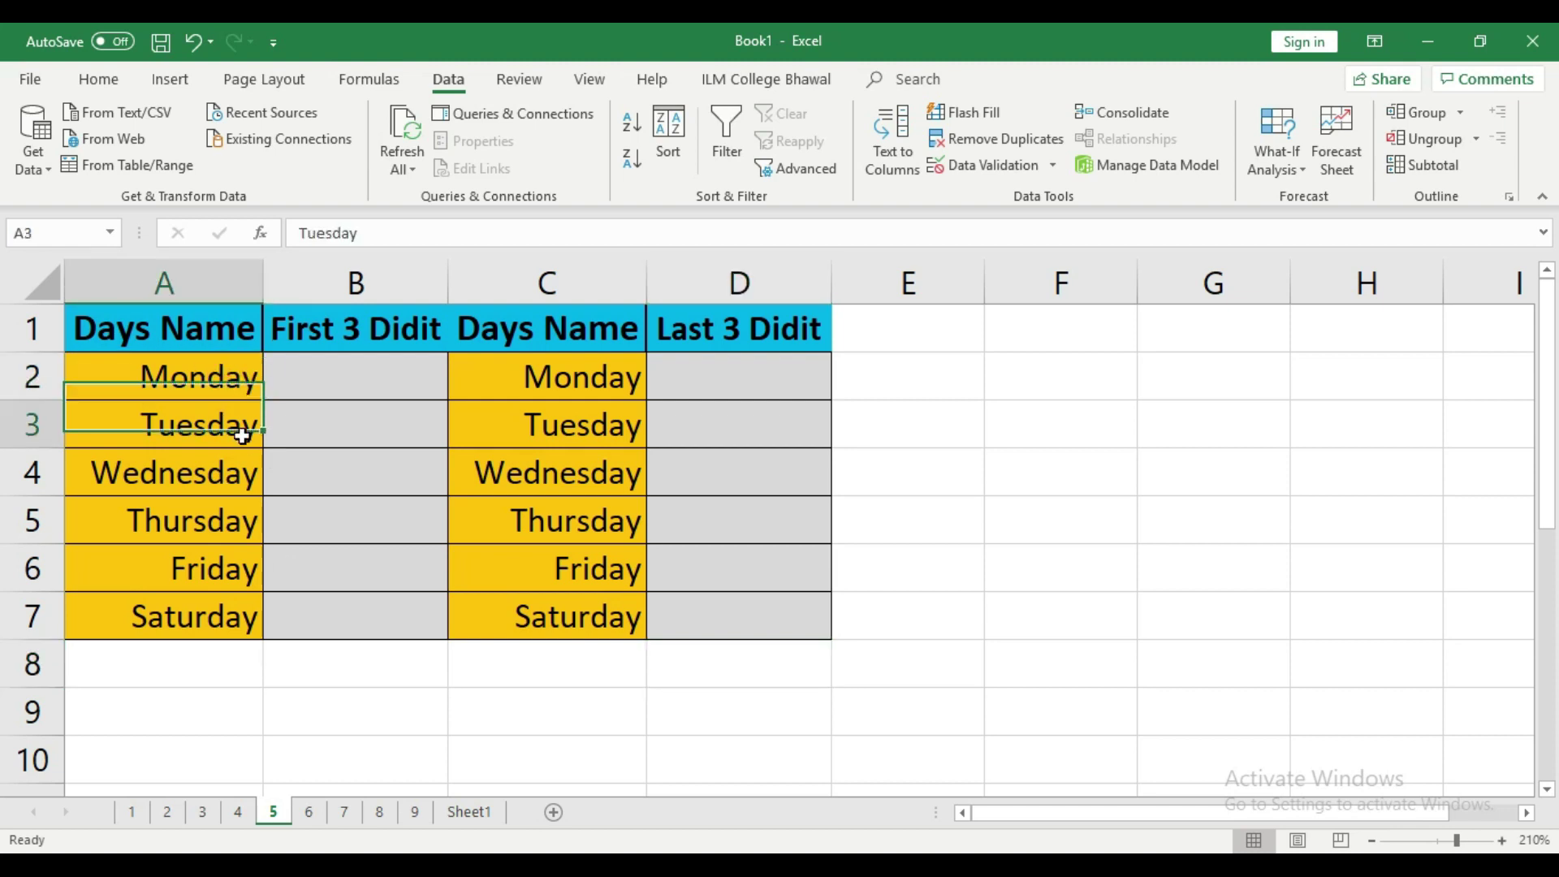
left_click(237, 472)
left_click(234, 517)
left_click(223, 560)
left_click(221, 610)
left_click(350, 367)
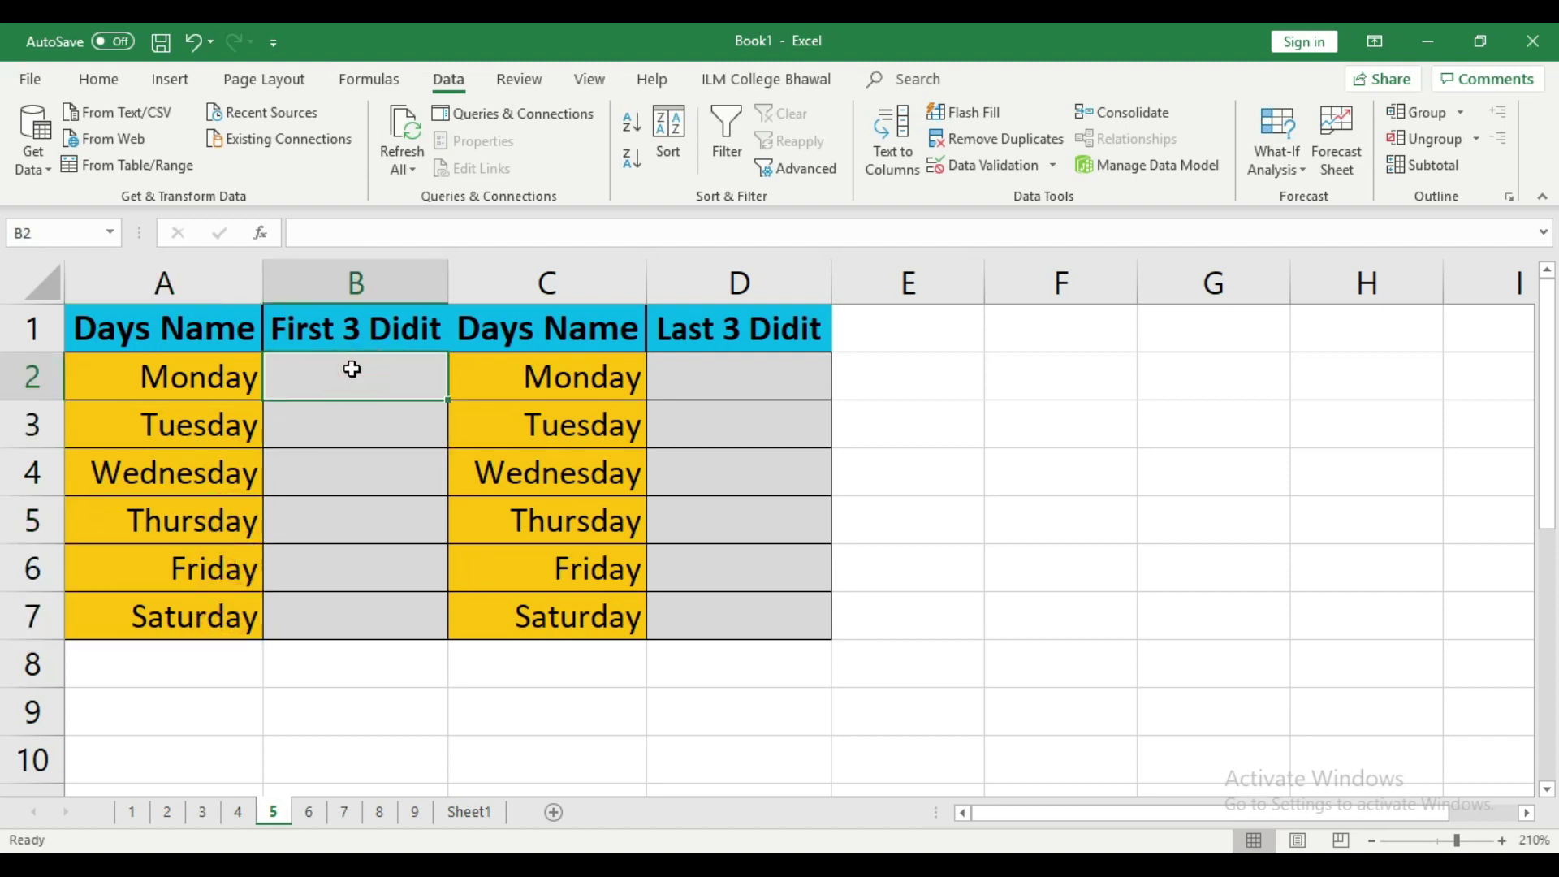
left_click(195, 375)
left_click(354, 378)
mouse_move(224, 376)
left_mouse_down()
mouse_move(227, 647)
mouse_move(228, 618)
left_mouse_up()
- Enter 'Mon' in B2, Flash Fill the abbreviations, and check Mon through Sat
left_click(395, 376)
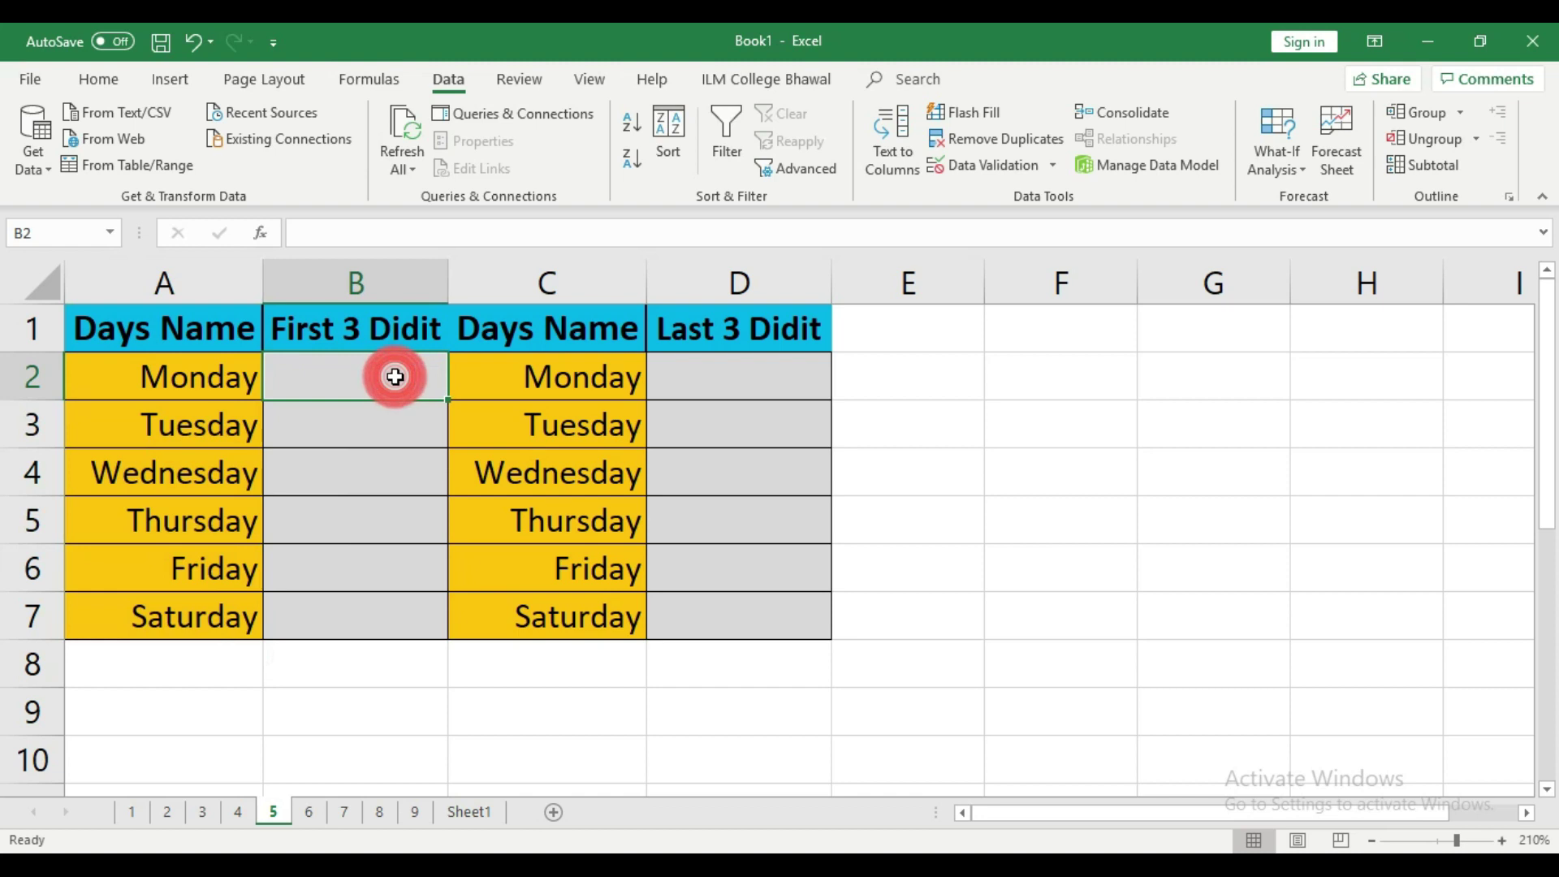
type("Mo")
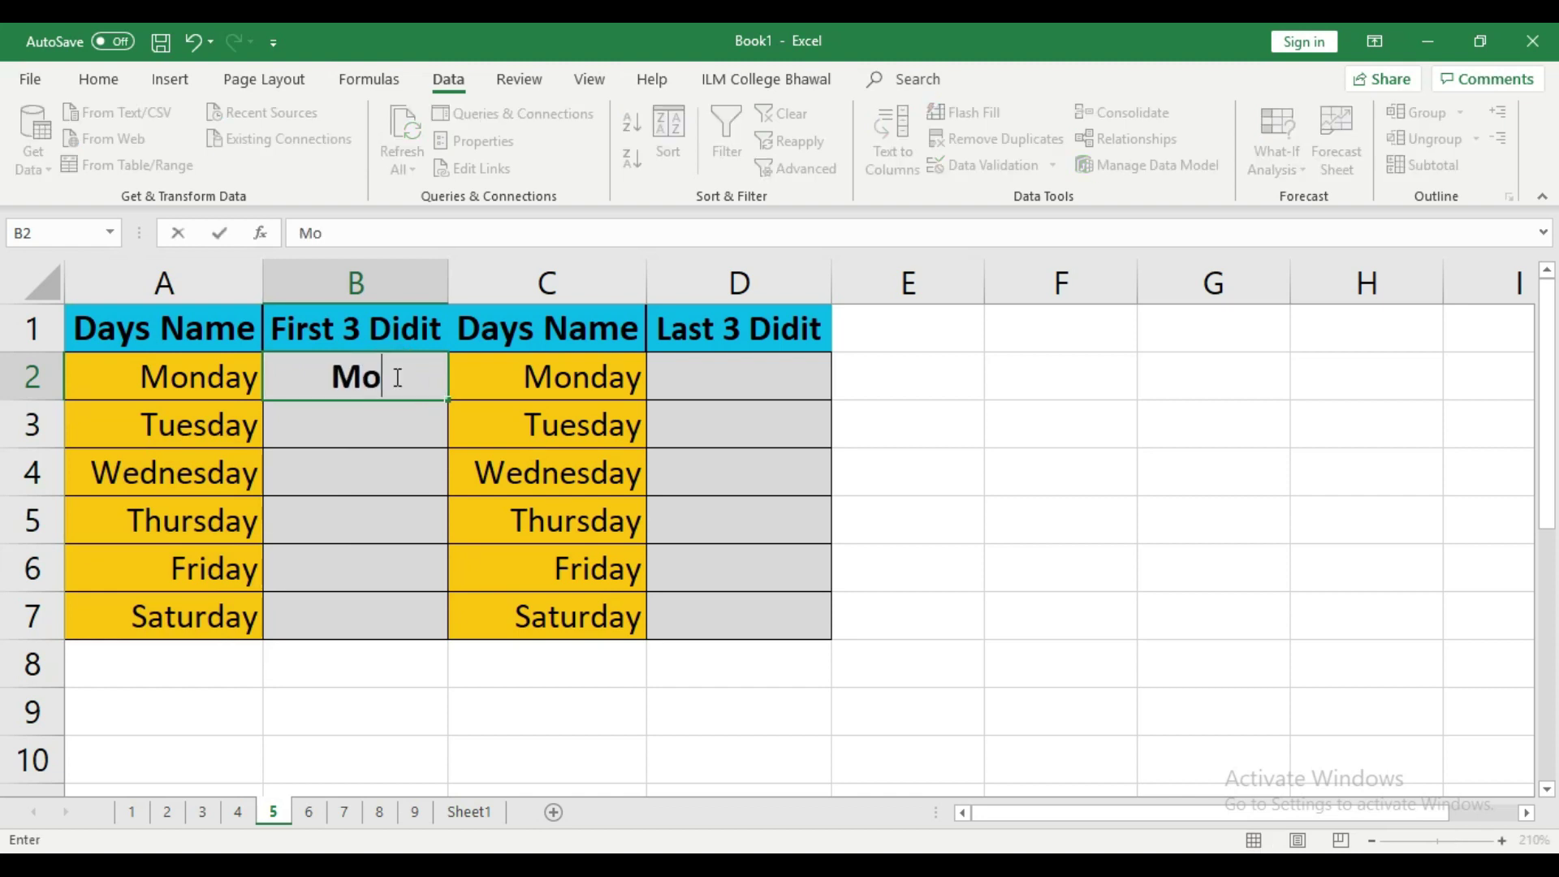
type("n")
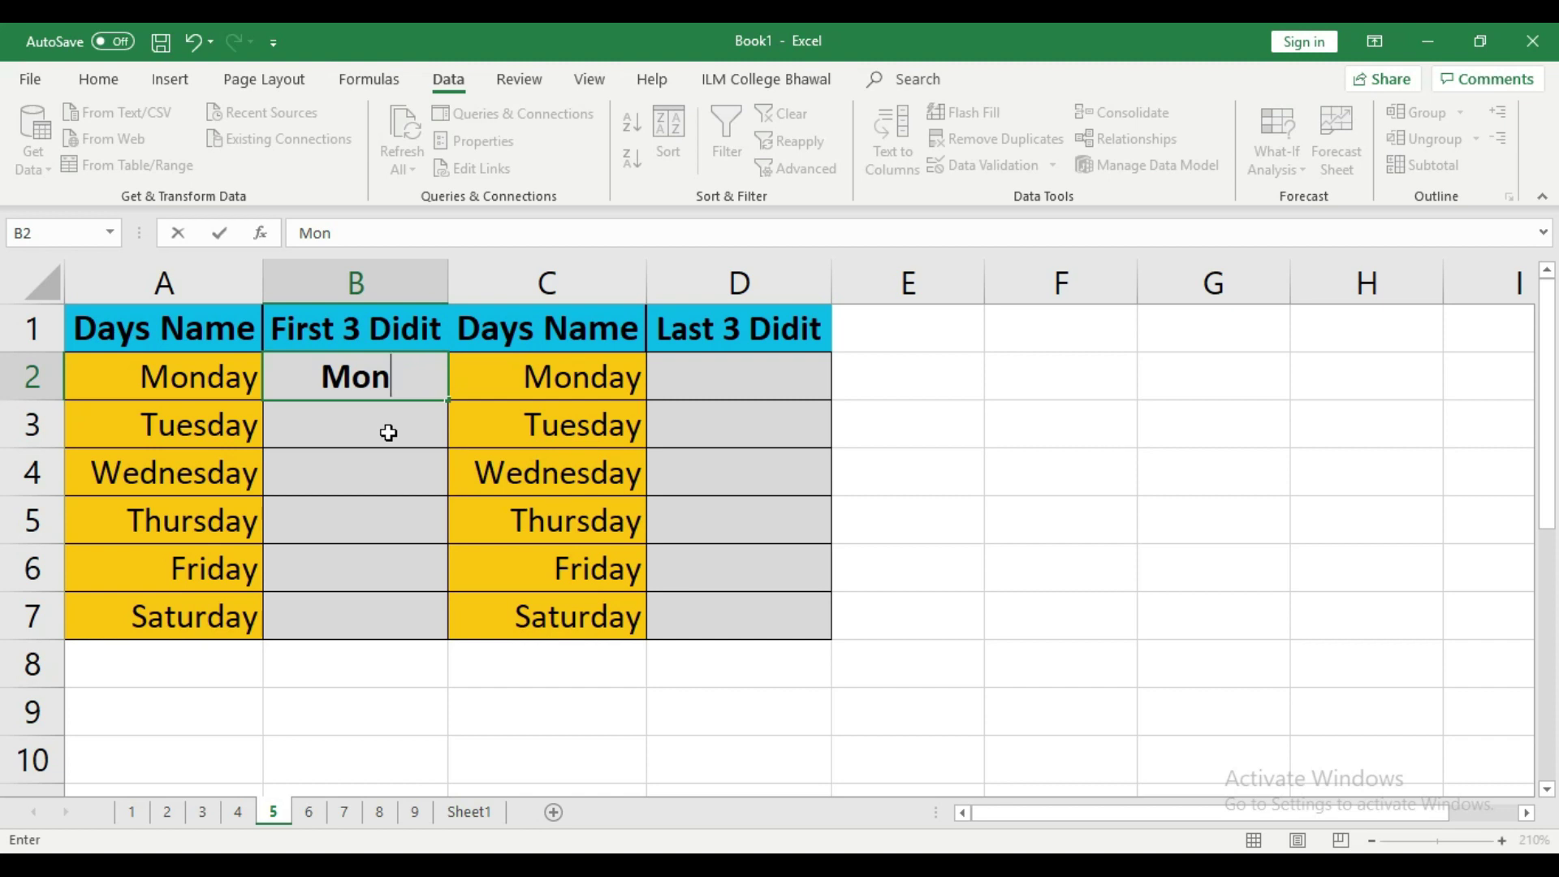
key("Return")
key("ctrl+e")
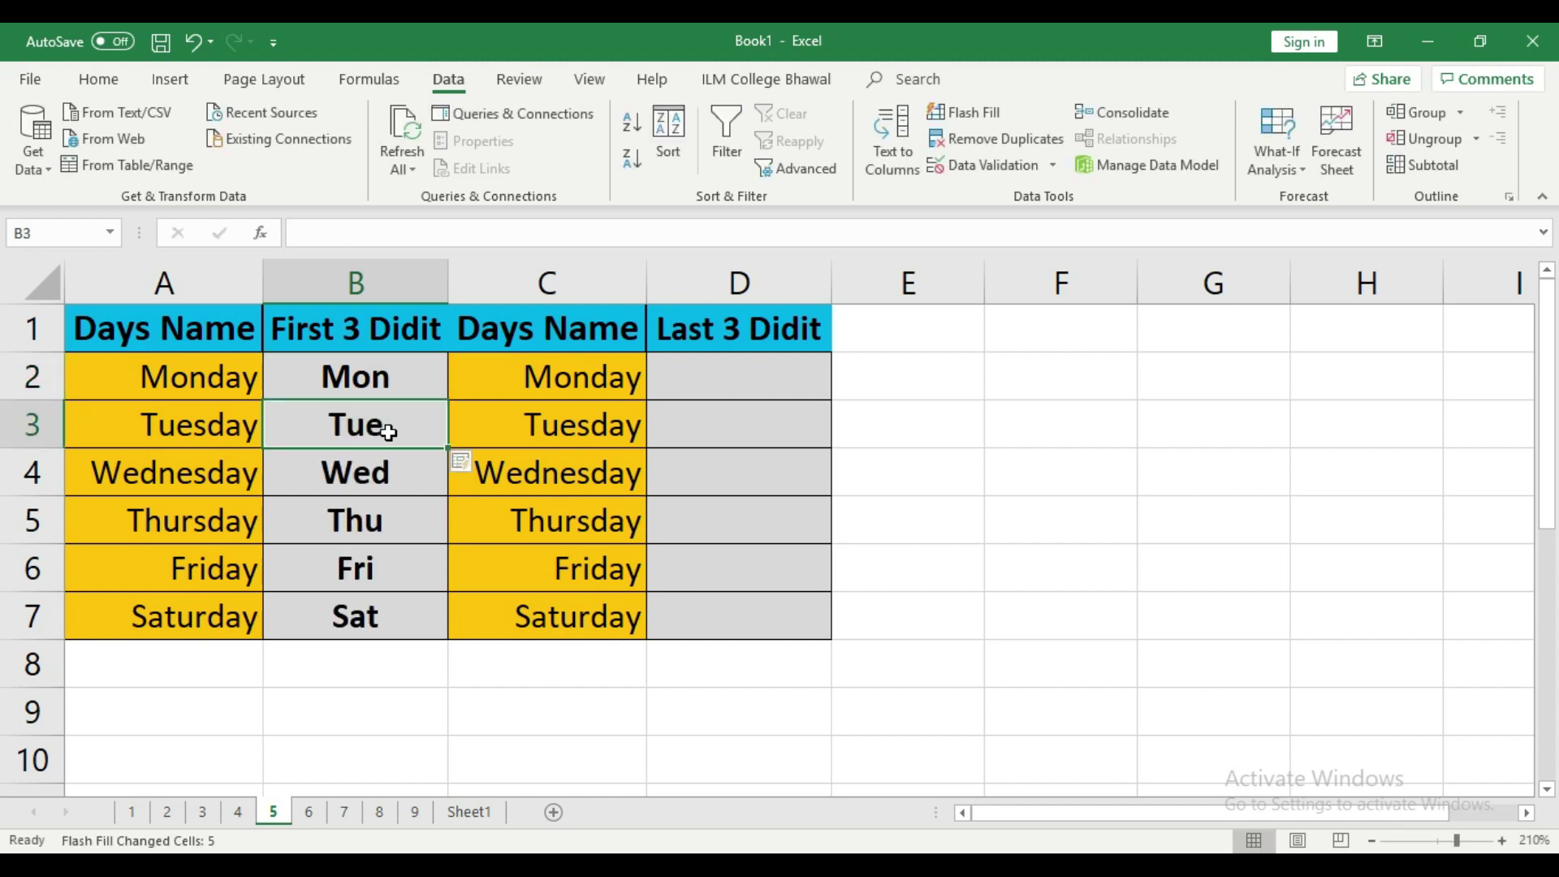
left_click(393, 387)
left_click(401, 434)
left_click(405, 471)
left_click(404, 511)
left_click(404, 568)
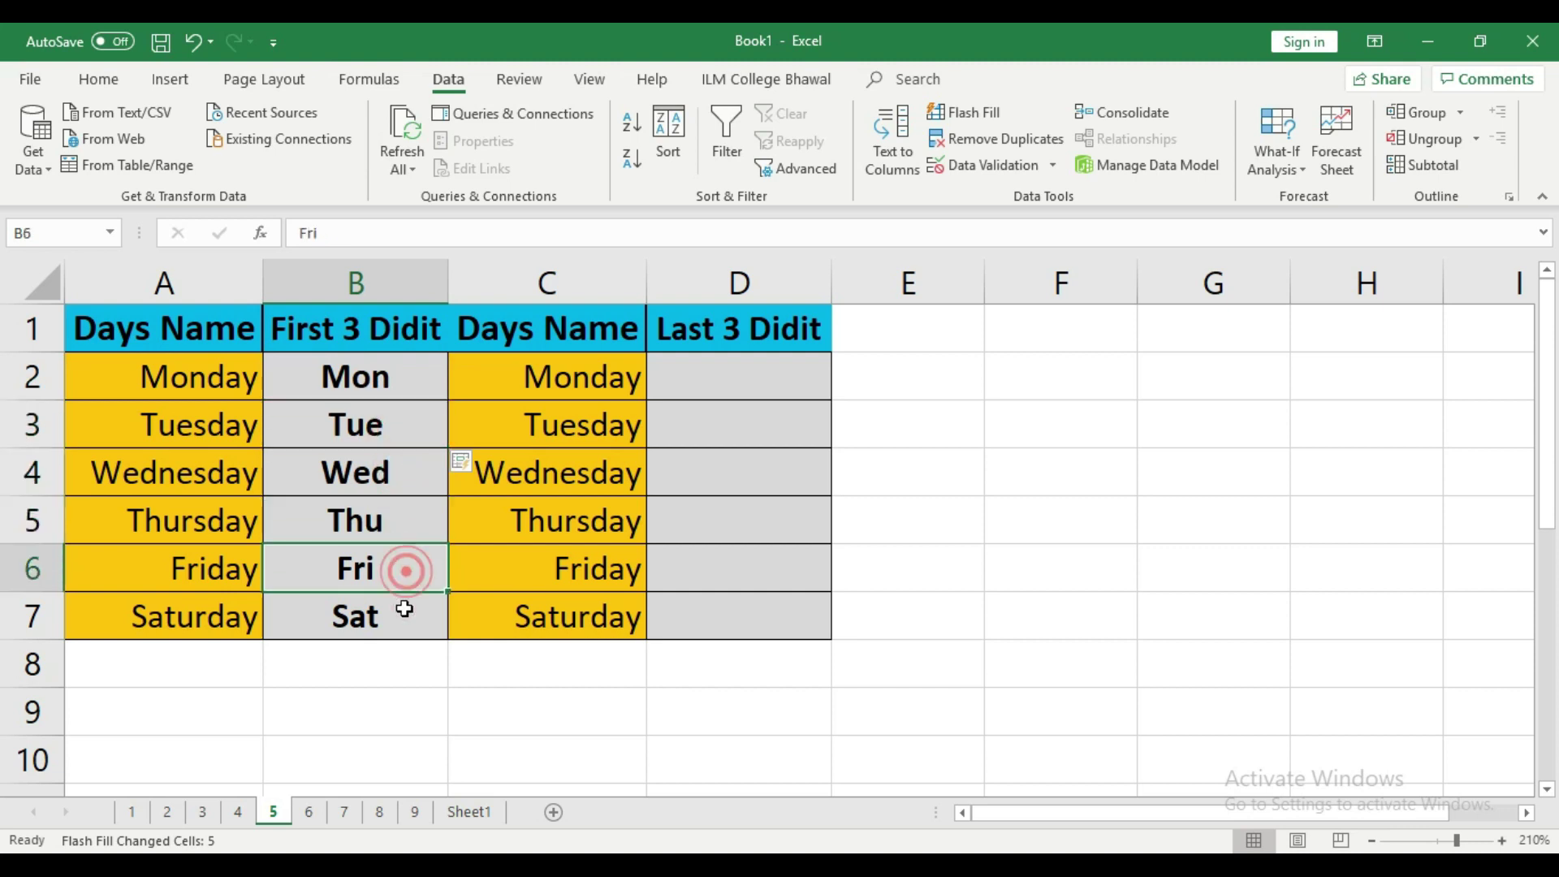
left_click(404, 611)
left_click_drag(362, 372, 401, 632)
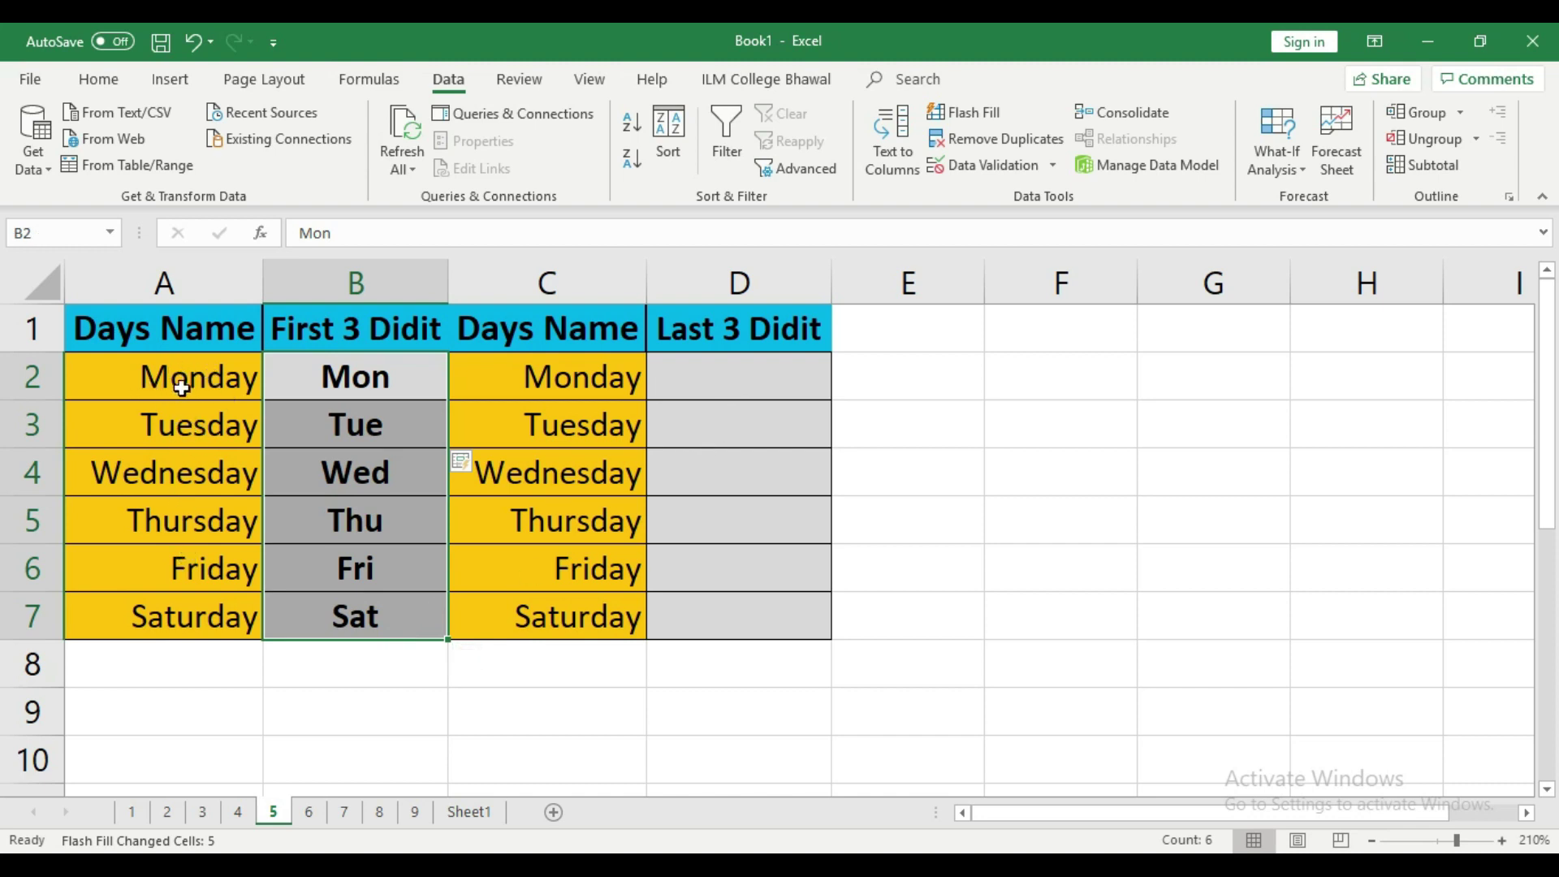
left_click(759, 383)
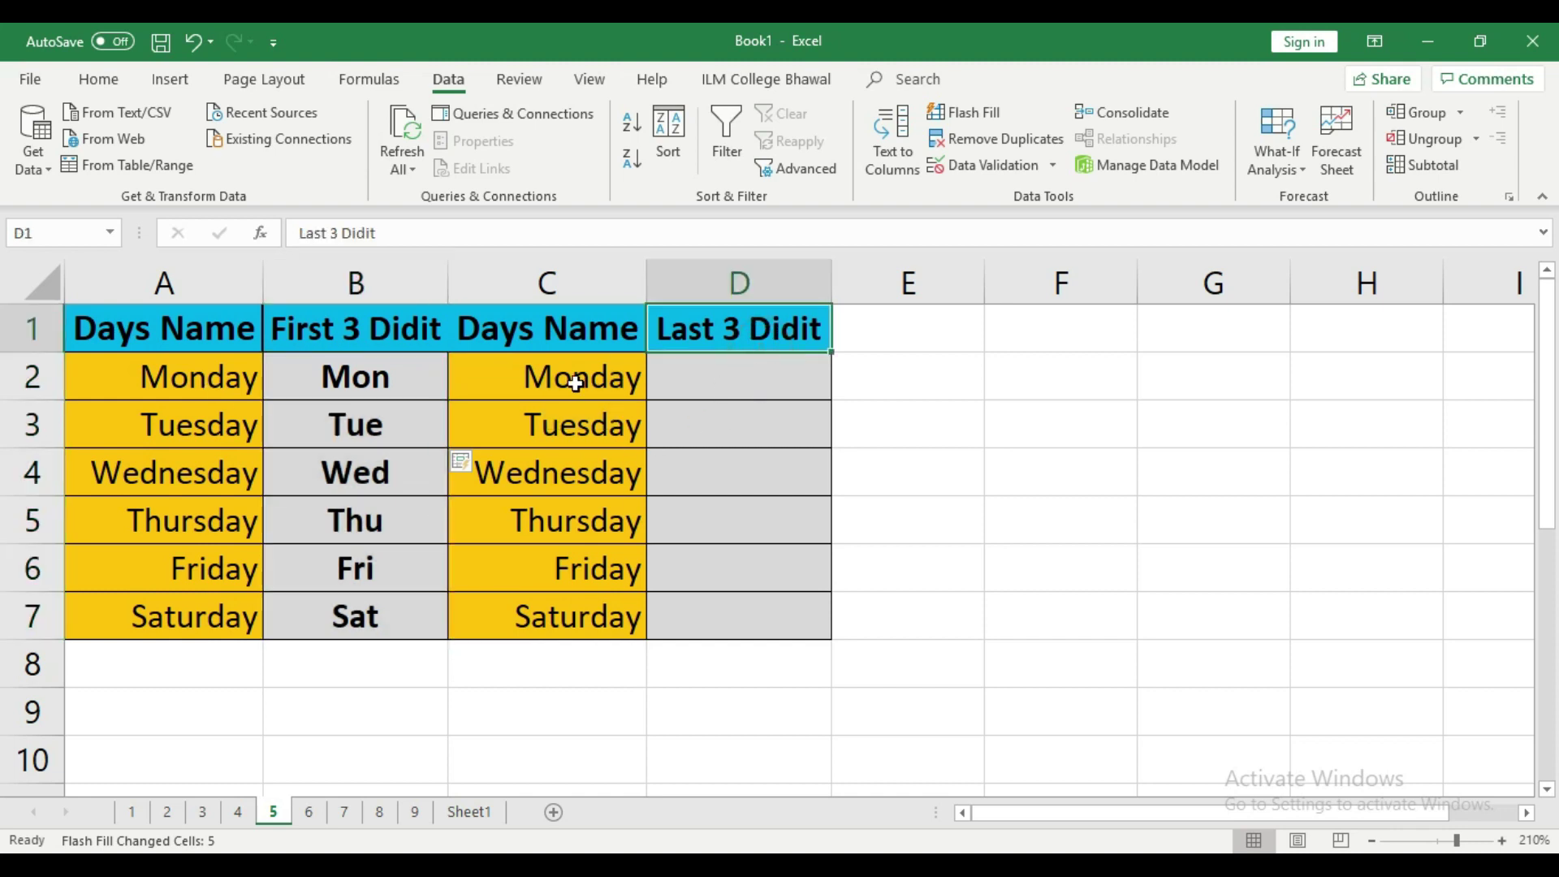
- Enter 'day' in D2 and Flash Fill the Last 3 Didit column
left_click(827, 392)
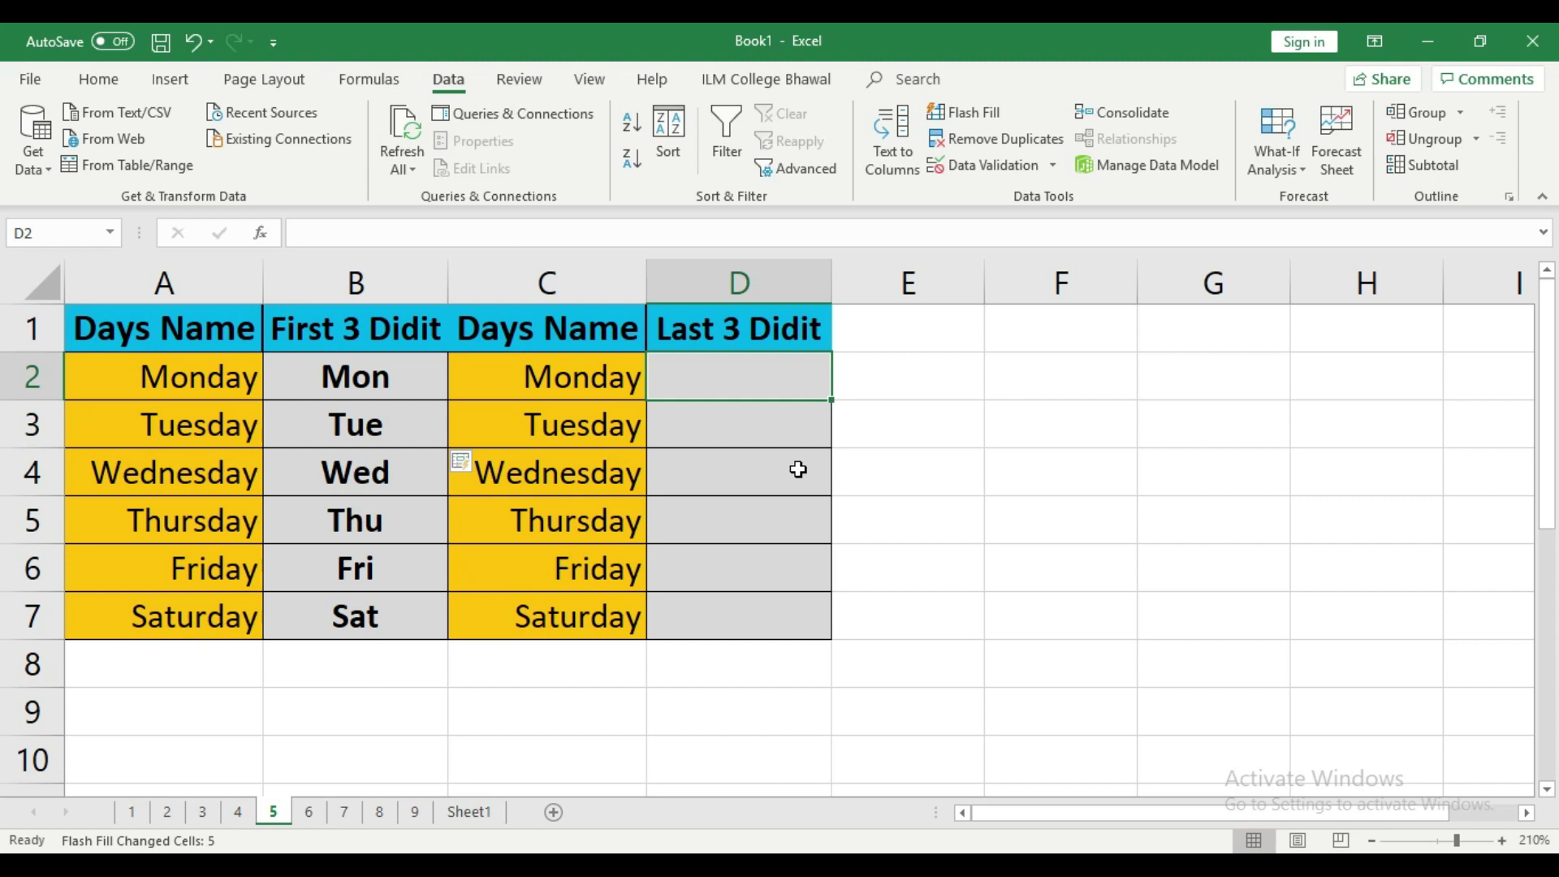
left_click(605, 380)
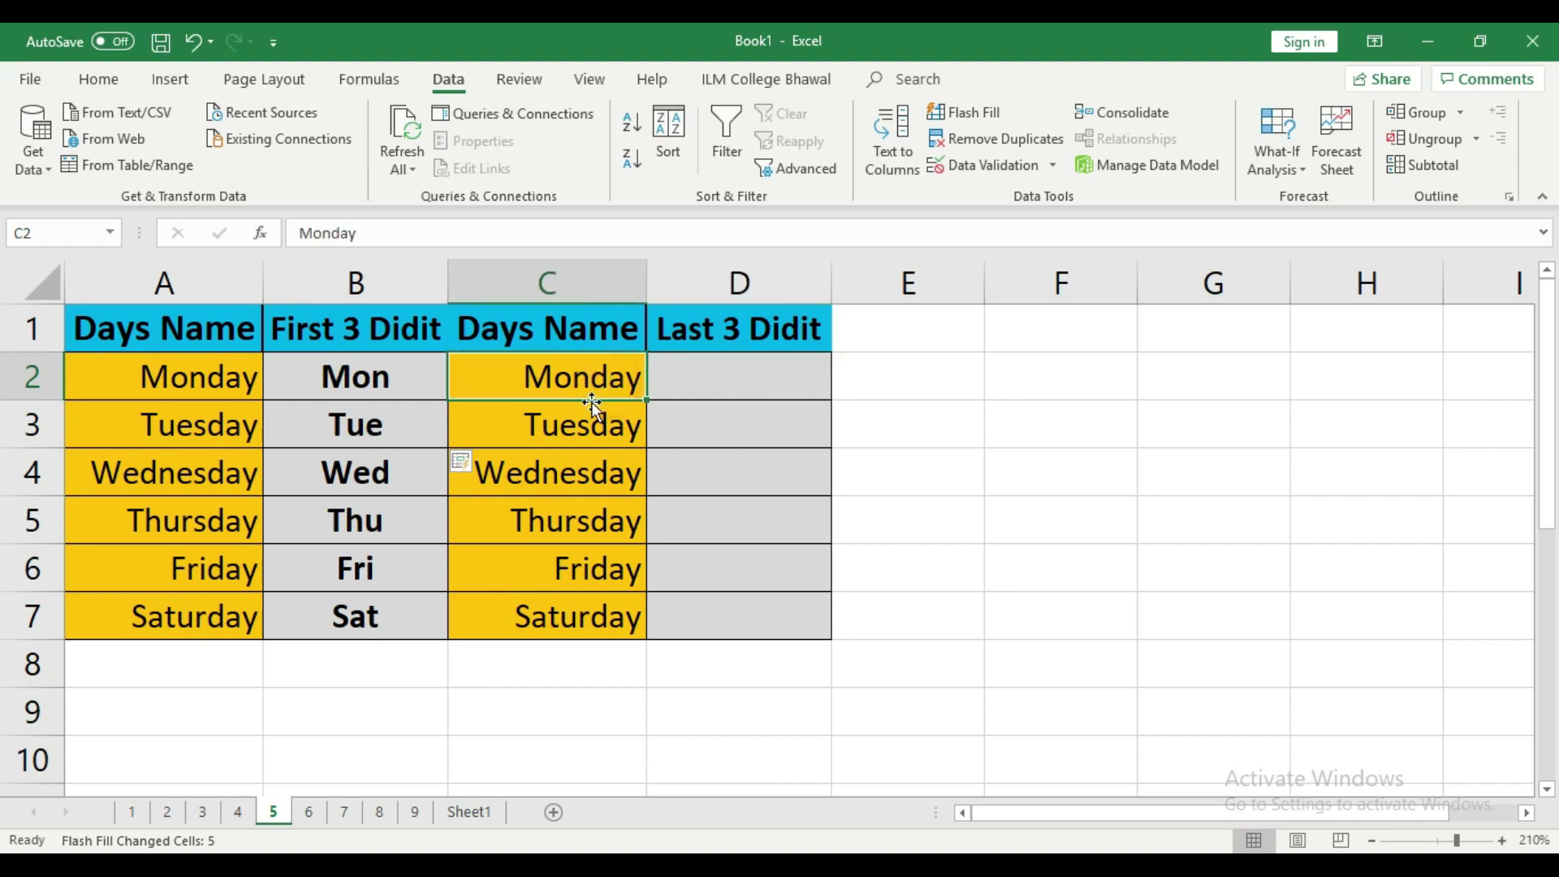
left_click(609, 428)
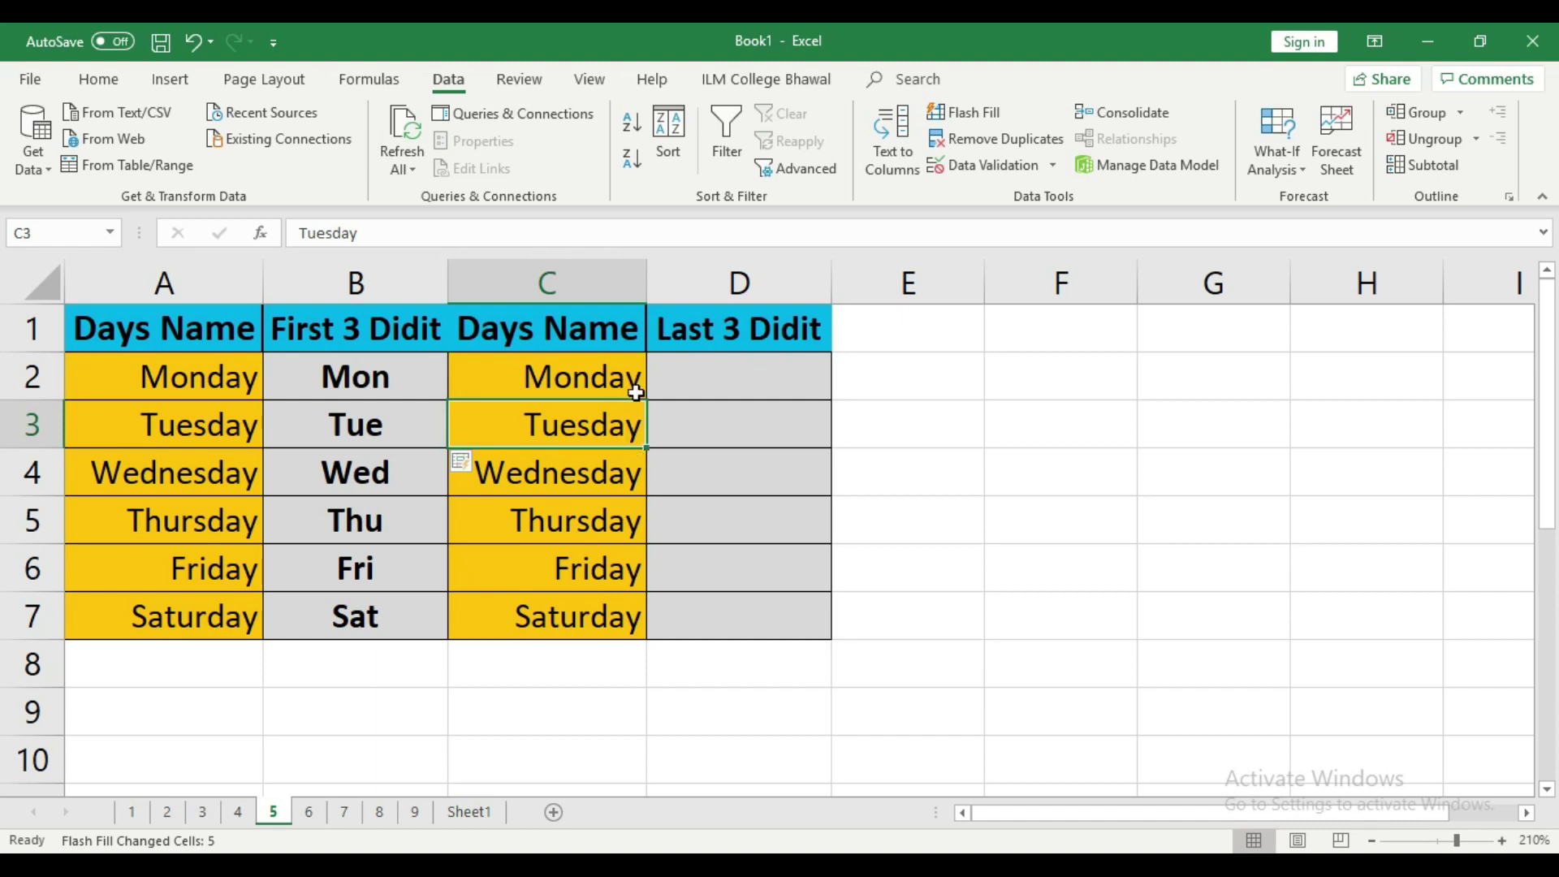
left_click(747, 380)
type("day")
key("Return")
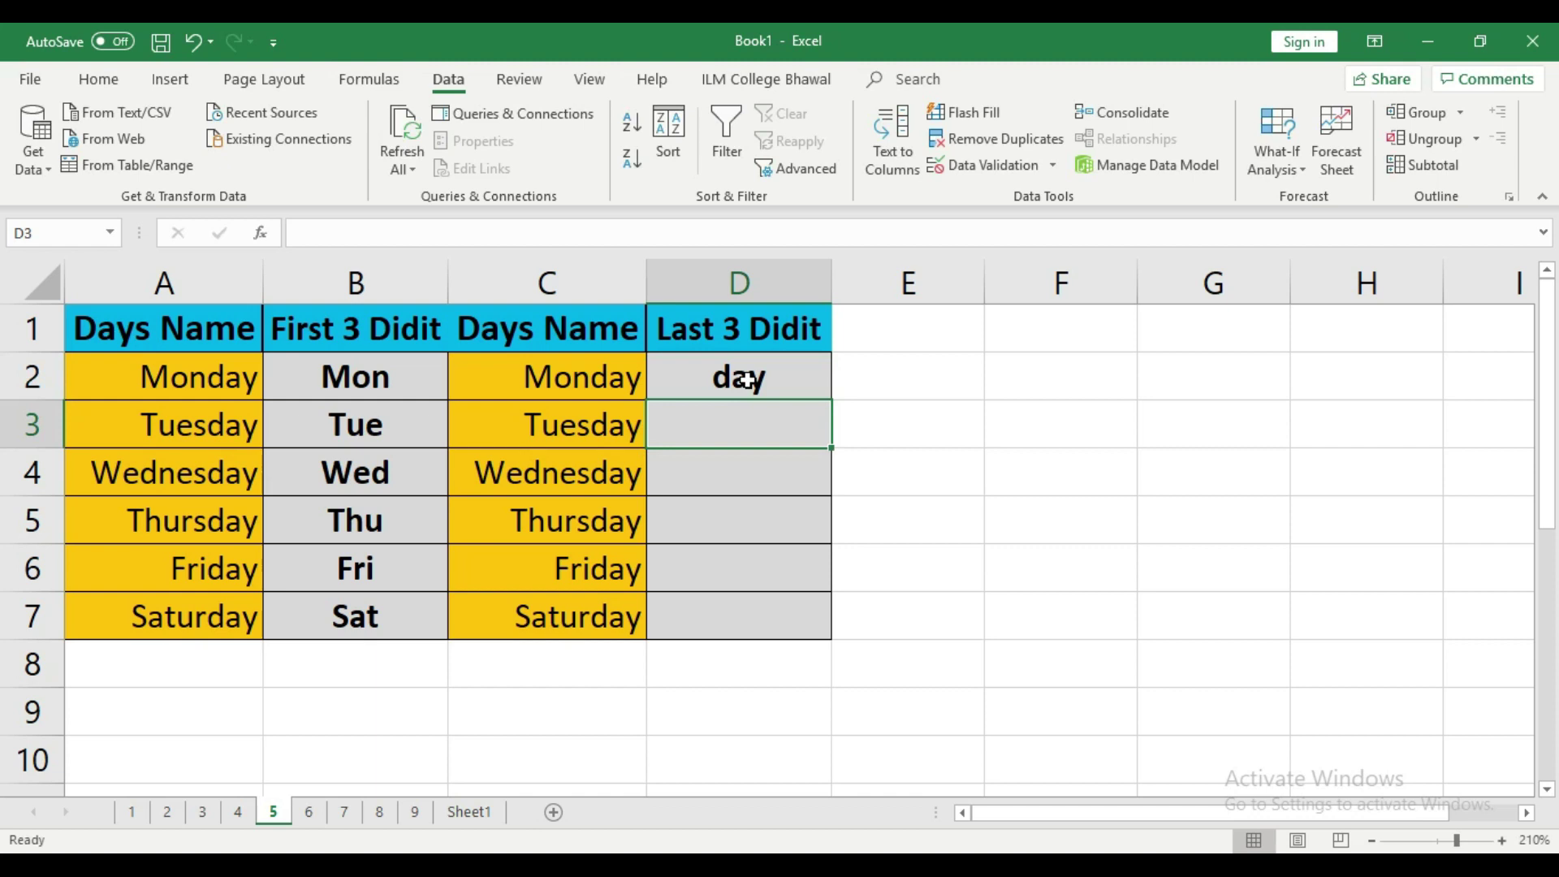
key("ctrl+e")
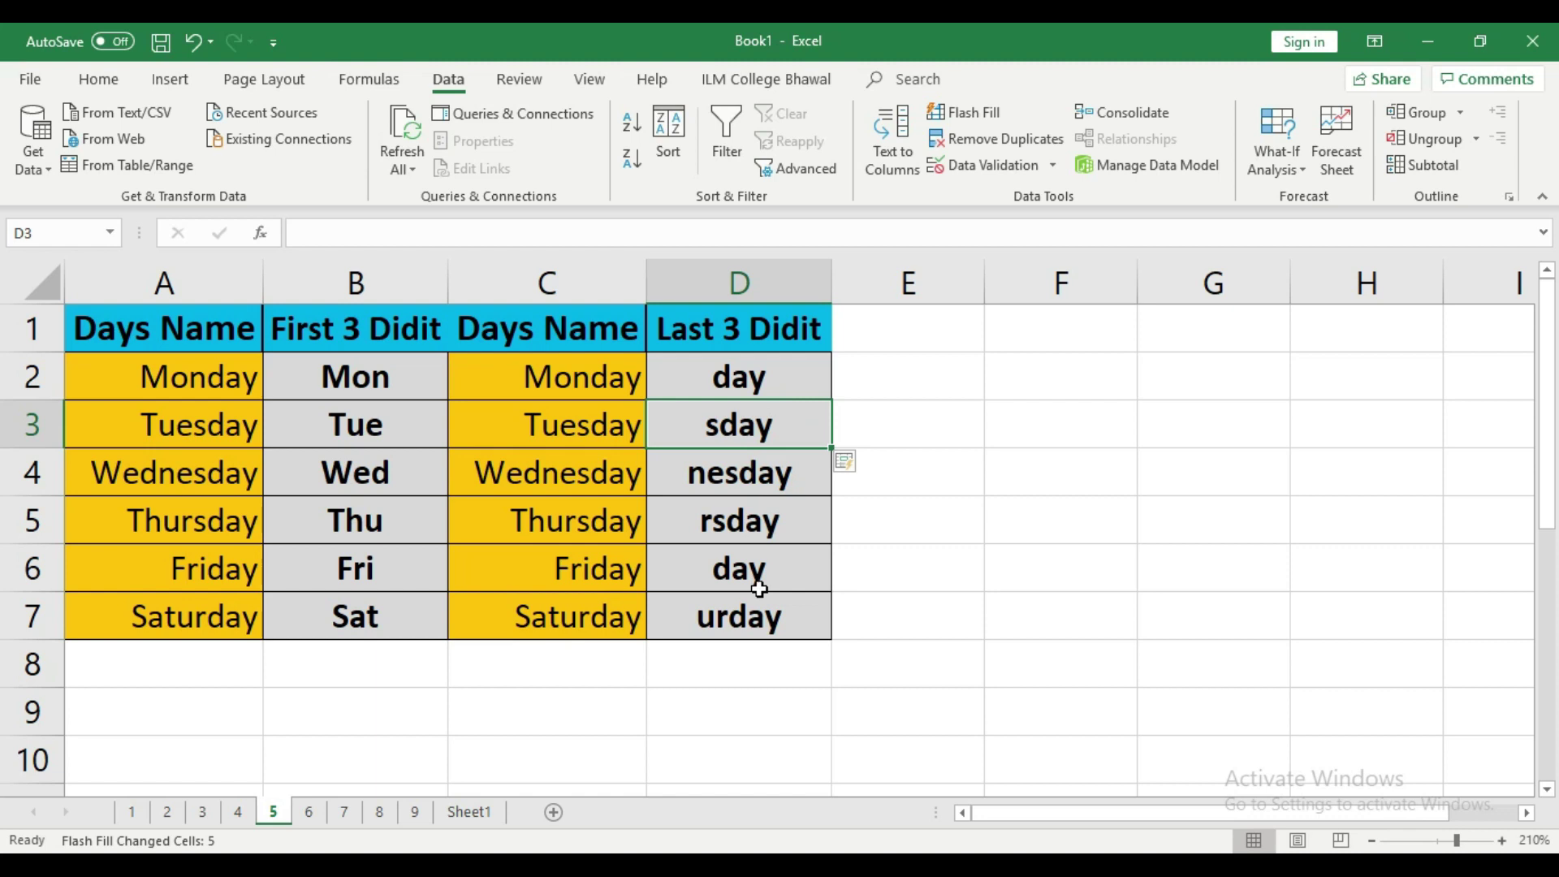
- Clear the incorrect sday-to-urday results in D3:D7
left_click(609, 388)
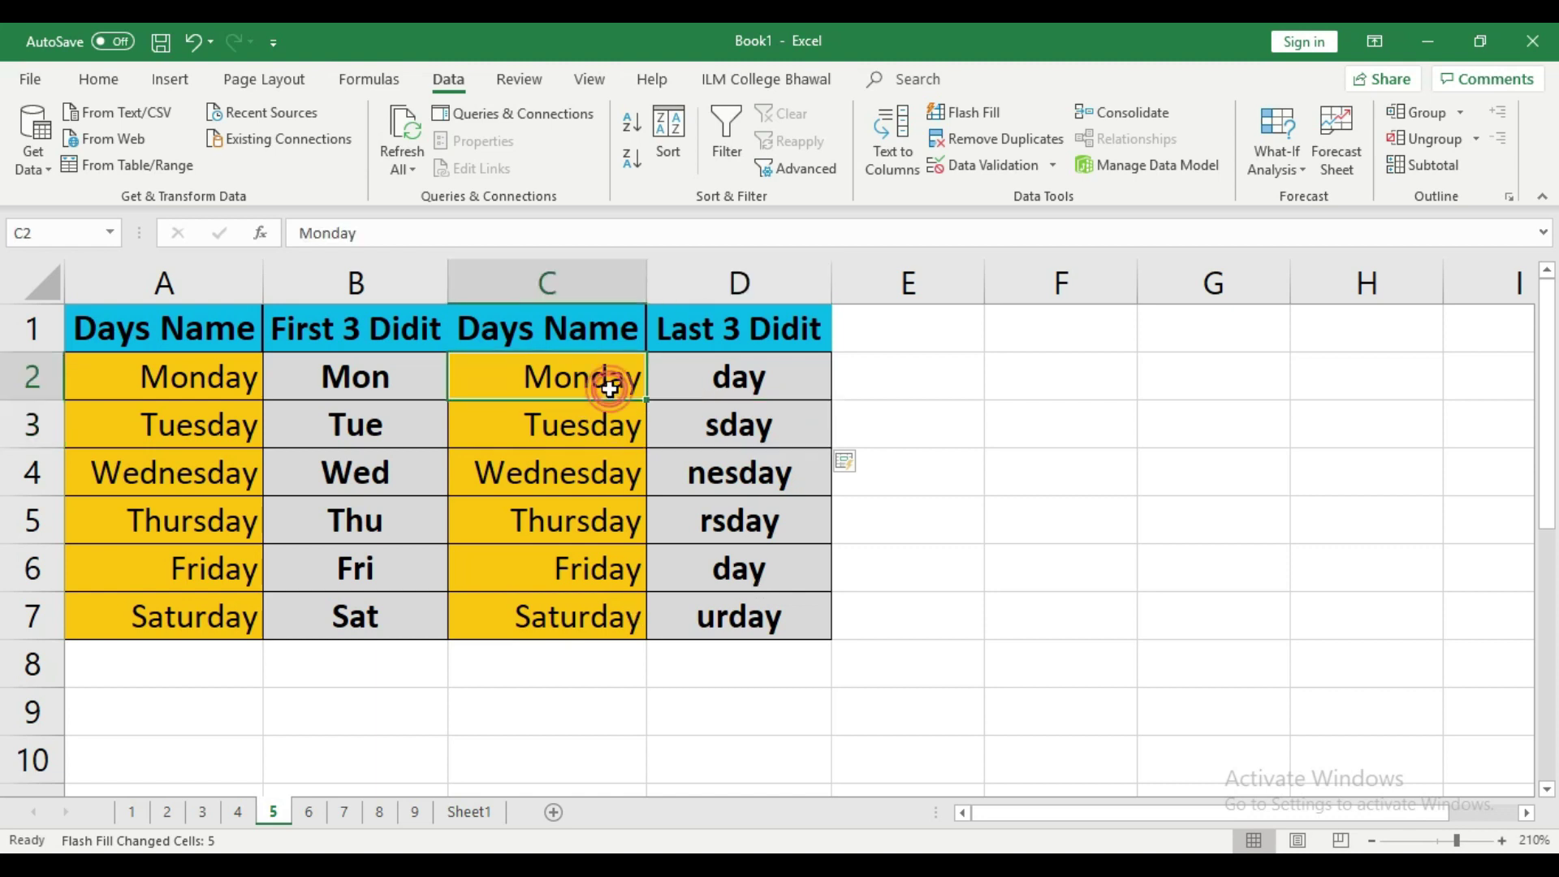
left_click(623, 419)
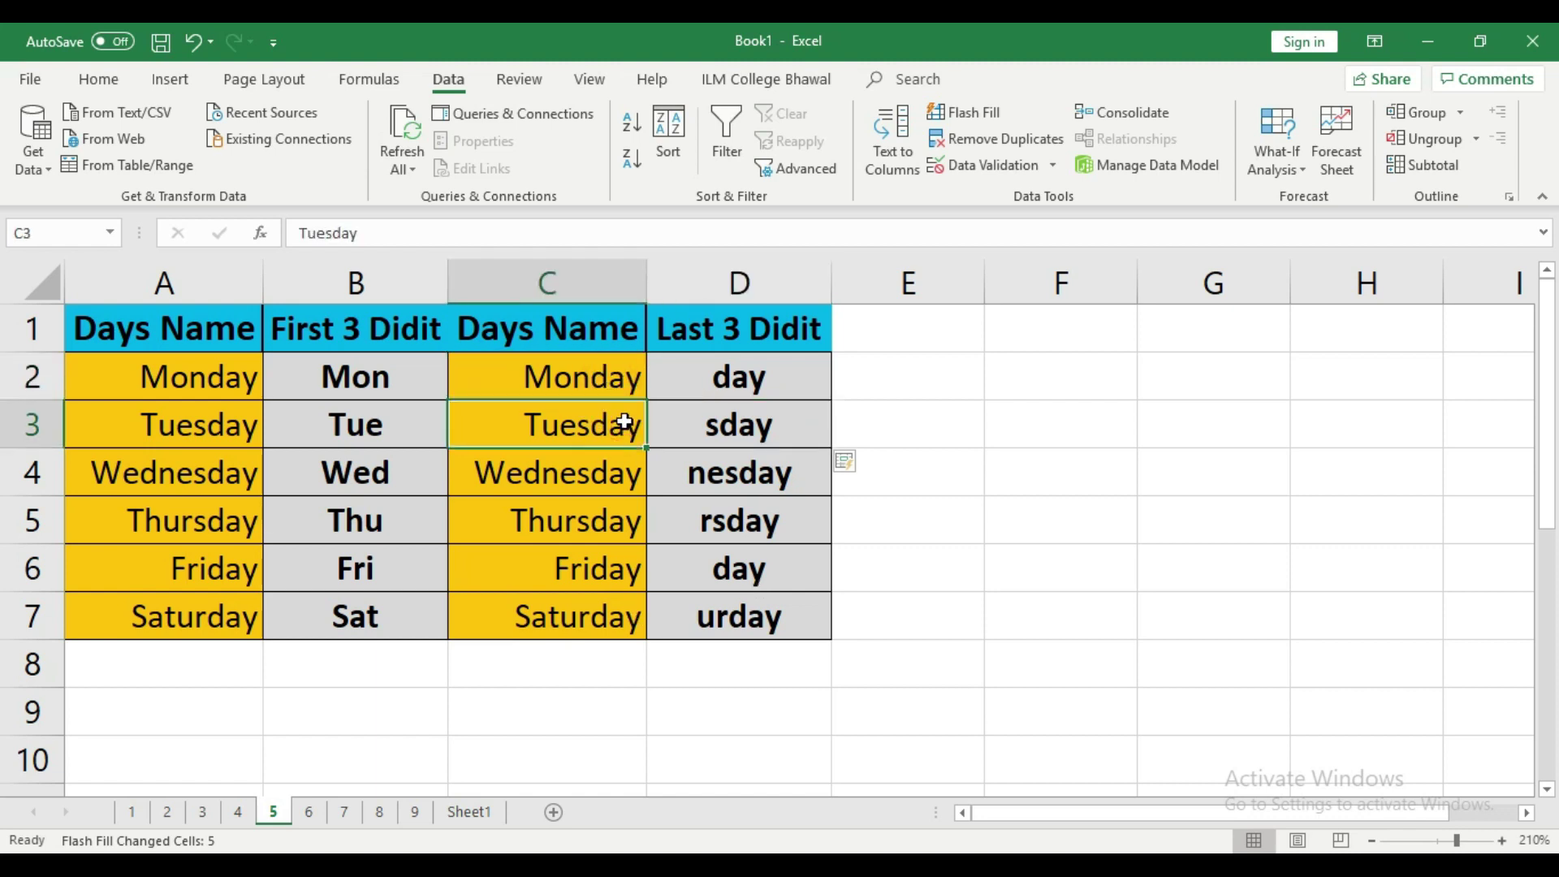
left_click_drag(782, 424, 782, 612)
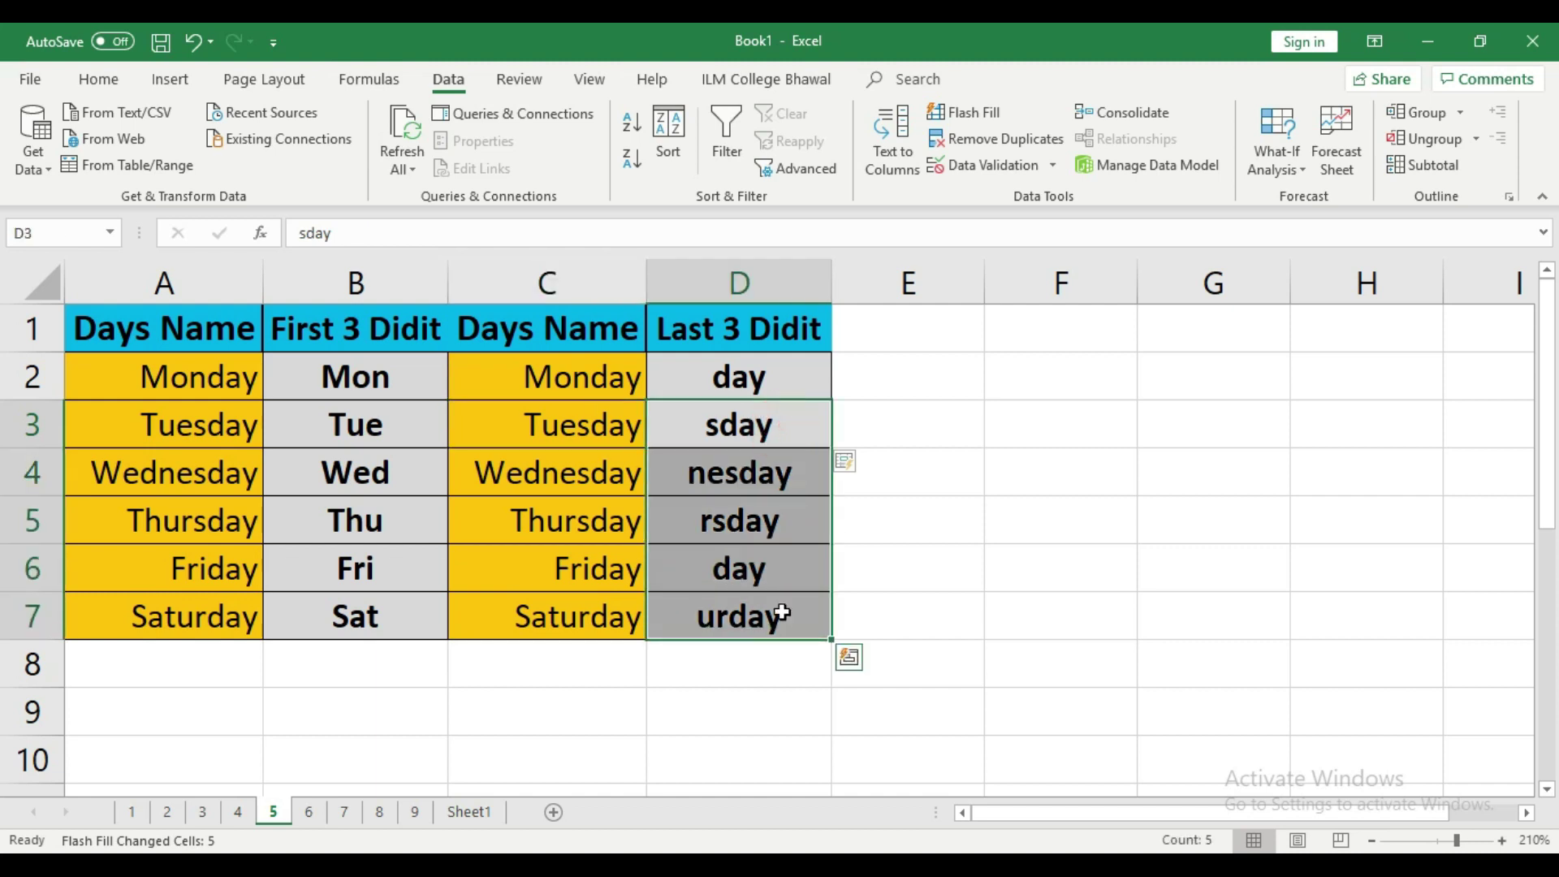
key("Delete")
- Add a second 'day' example in D3 and Flash Fill D4:D7
left_click(763, 436)
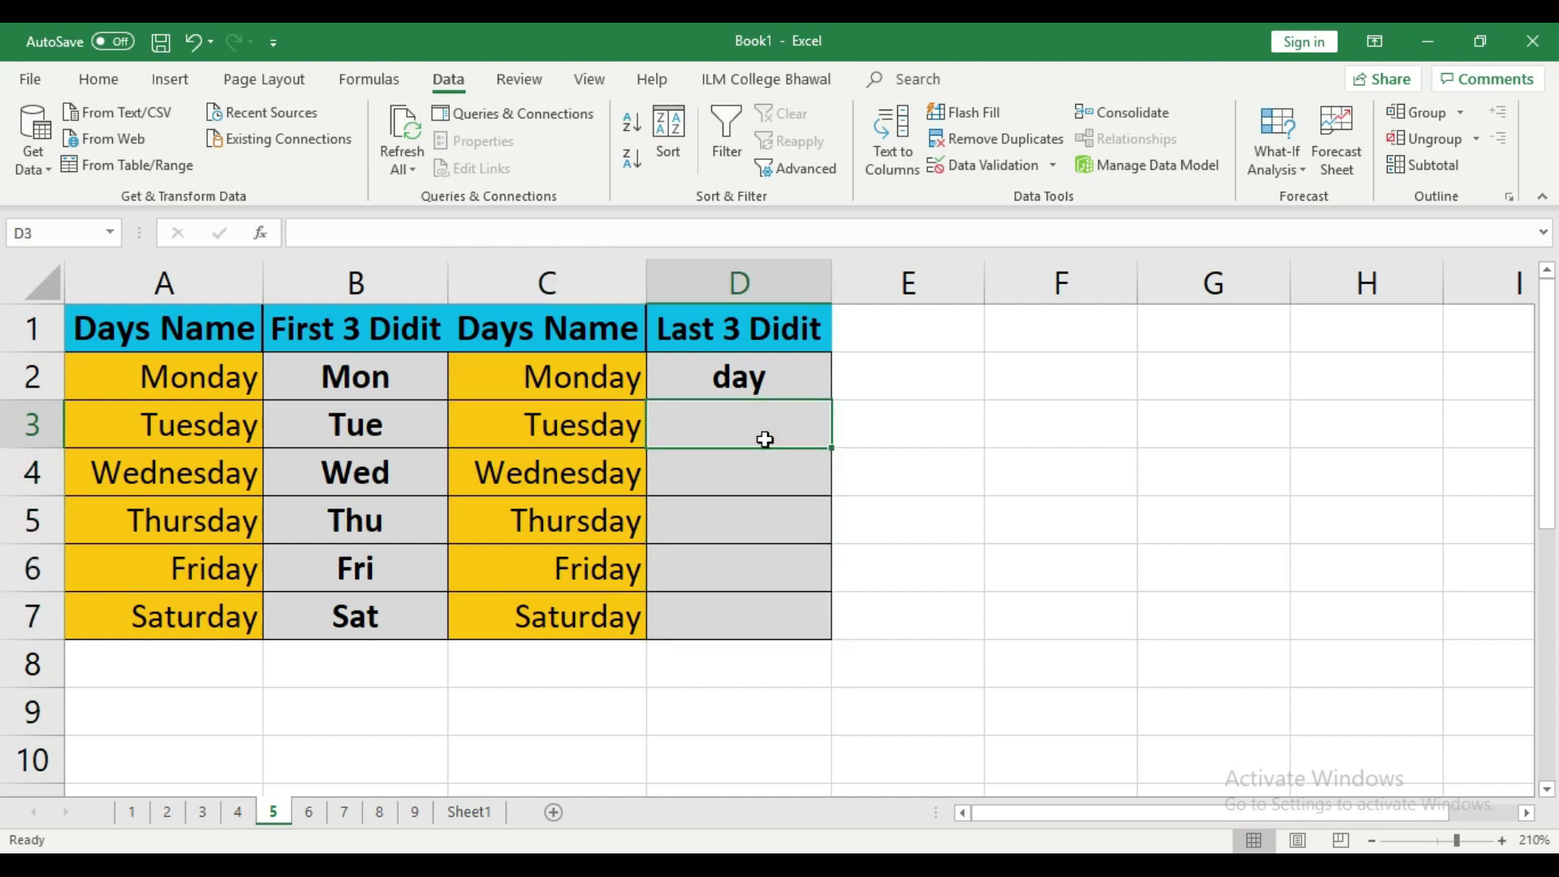
left_click(744, 373)
key("Return")
left_click(783, 424)
type("day")
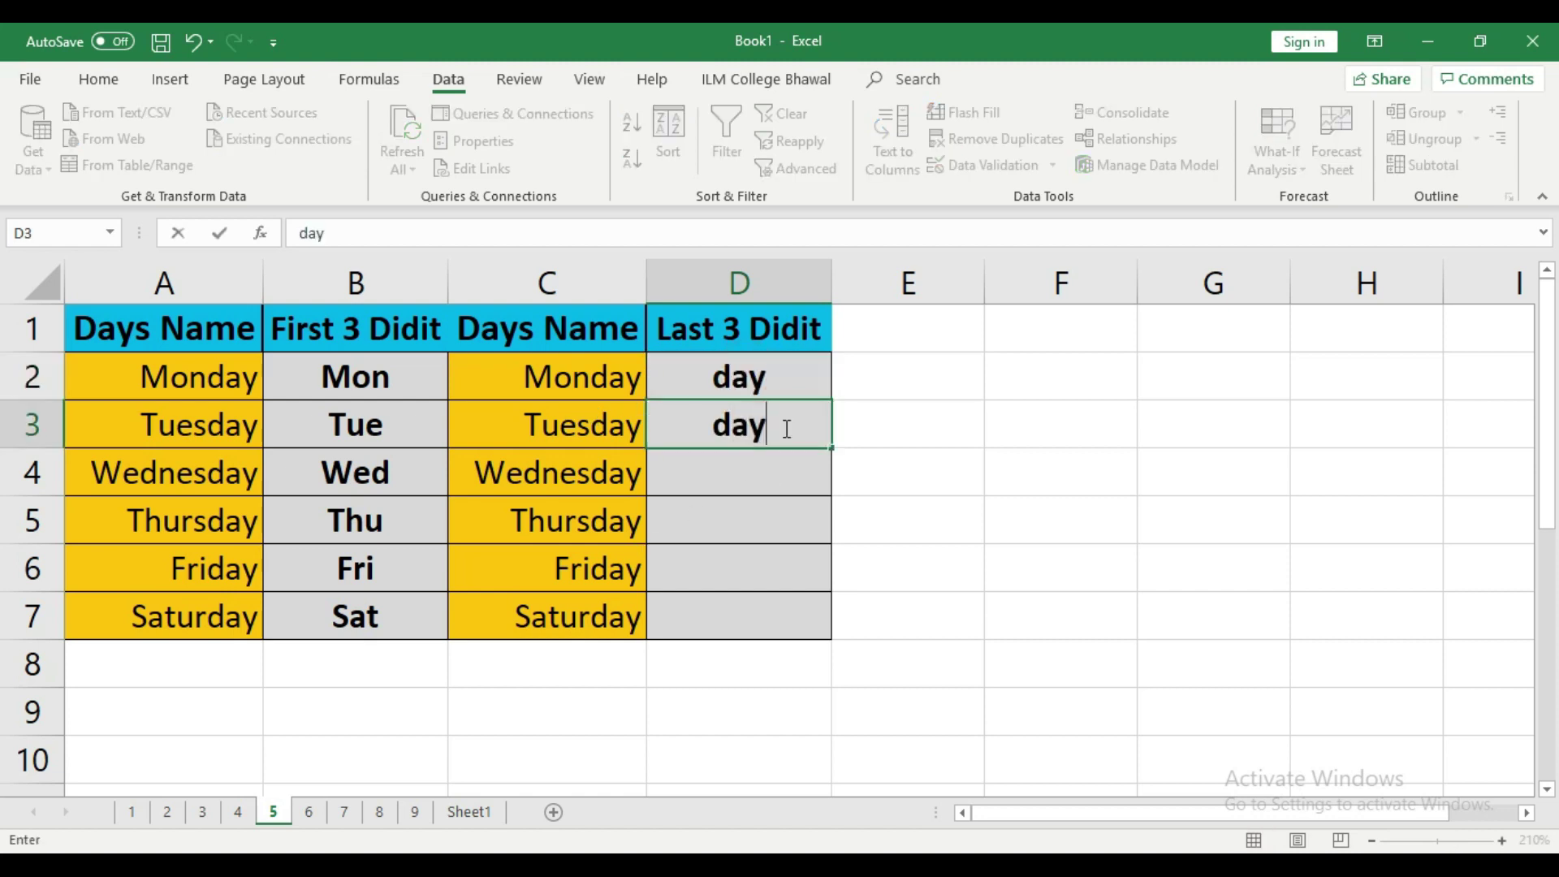
key("Return")
key("ctrl+e")
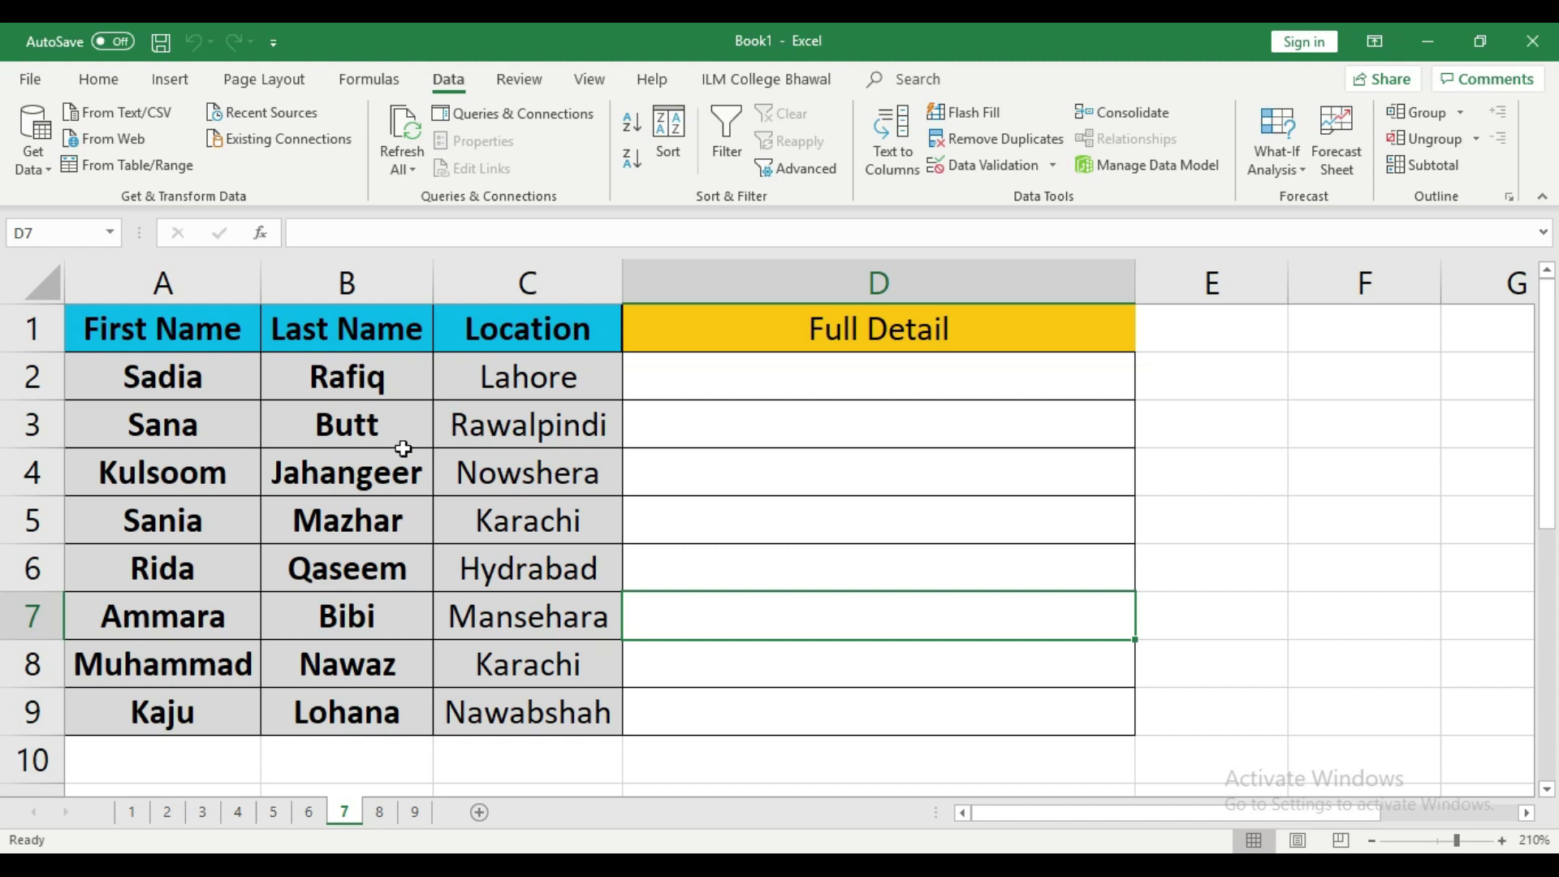
- Enter the first person's full name plus 'Lahor' in D2 and Flash Fill Full Detail
left_click(200, 329)
left_click(193, 280)
left_click(348, 280)
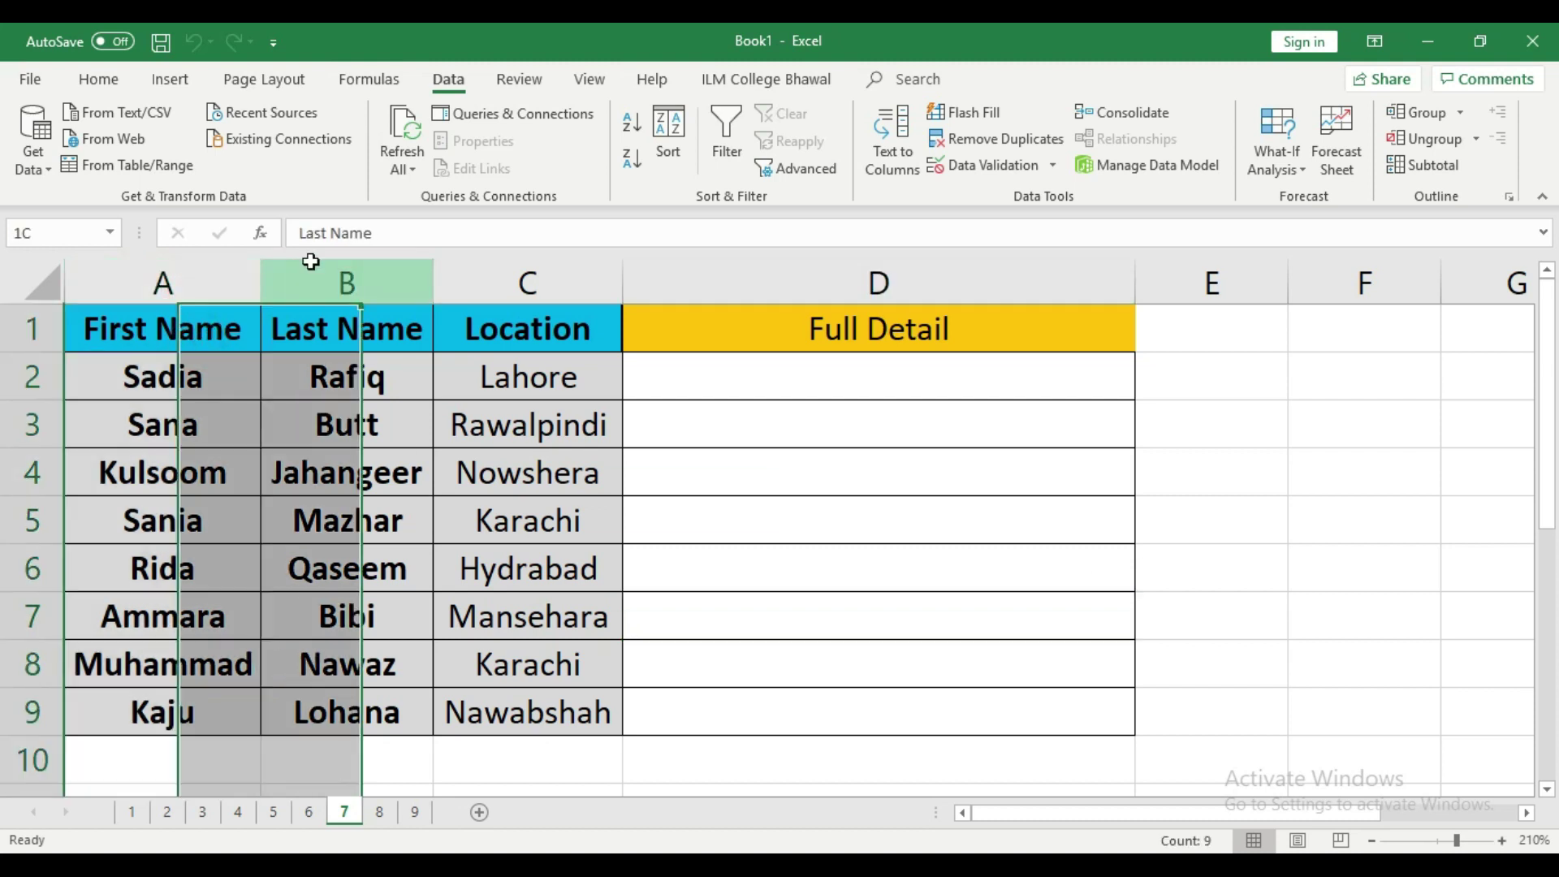
left_click(529, 284)
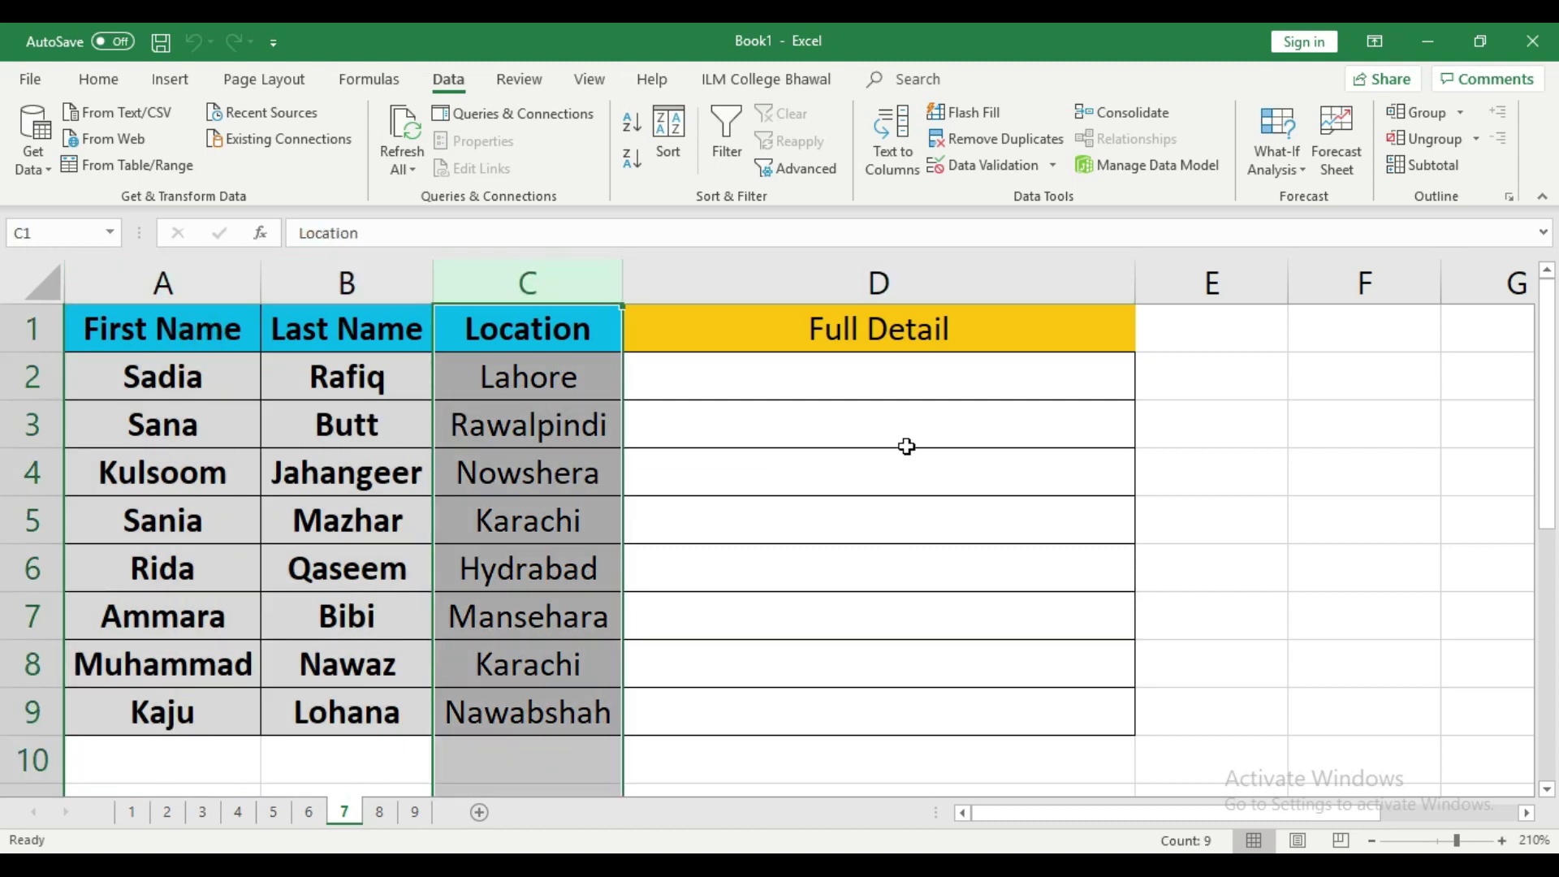
left_click(881, 385)
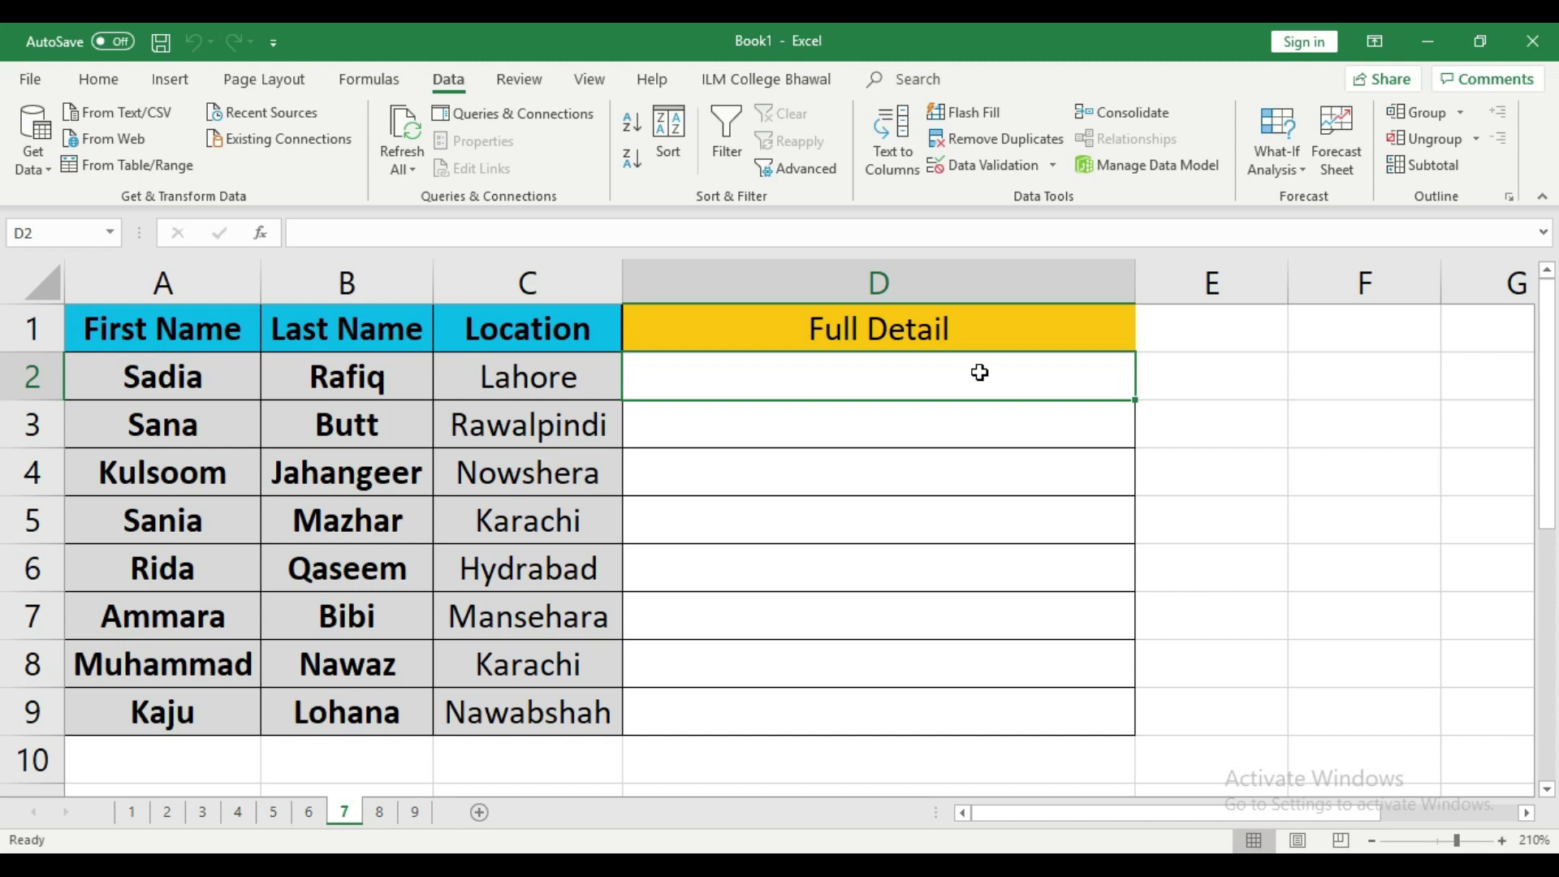
type("Sa")
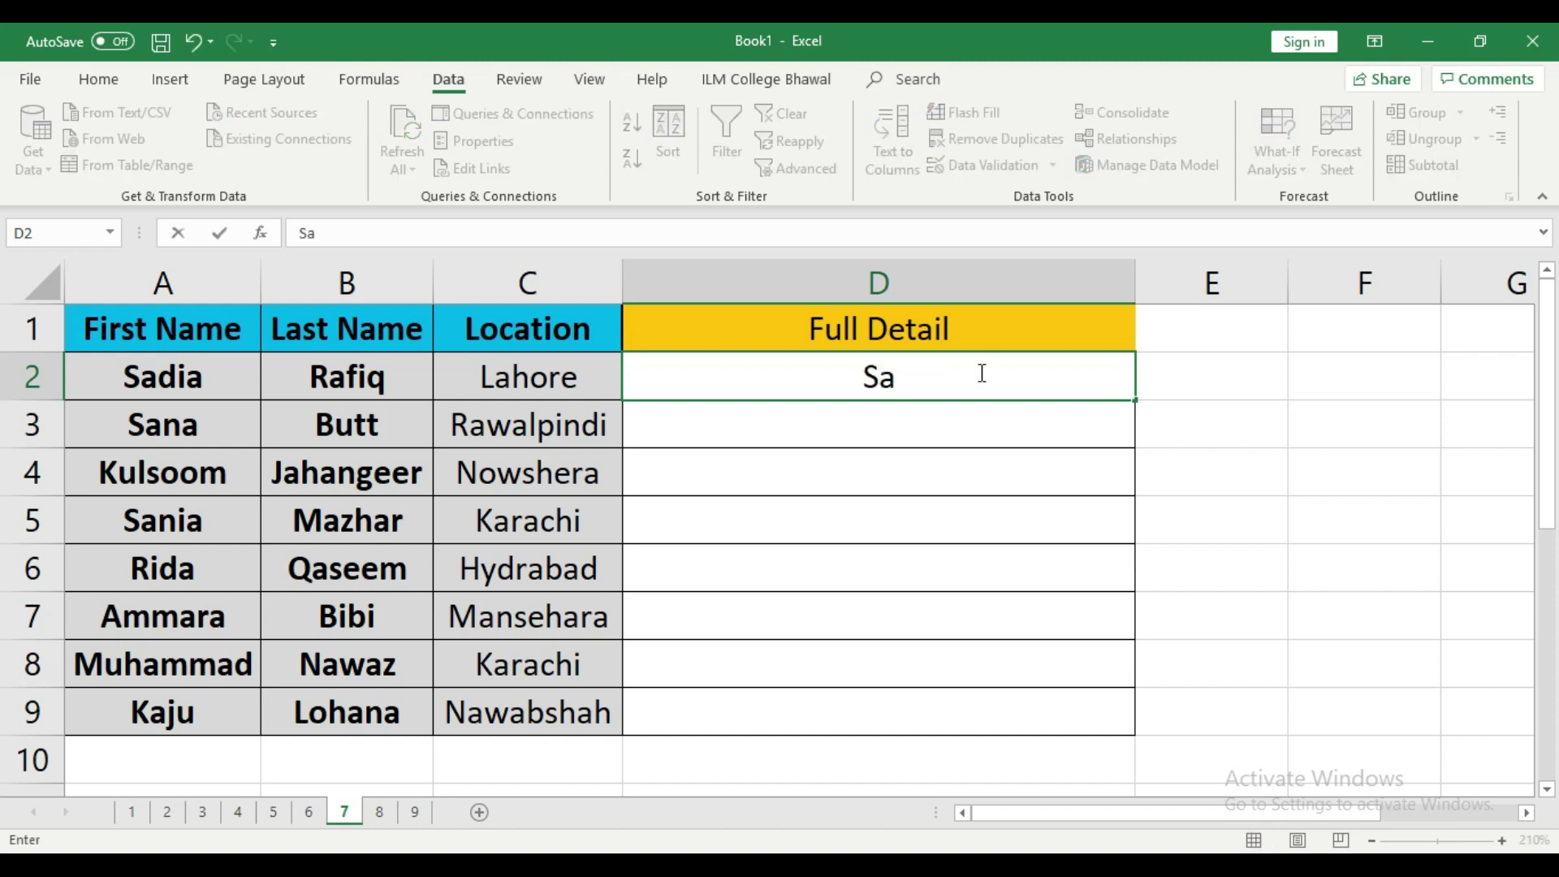
type("dia Rafiq Lahor")
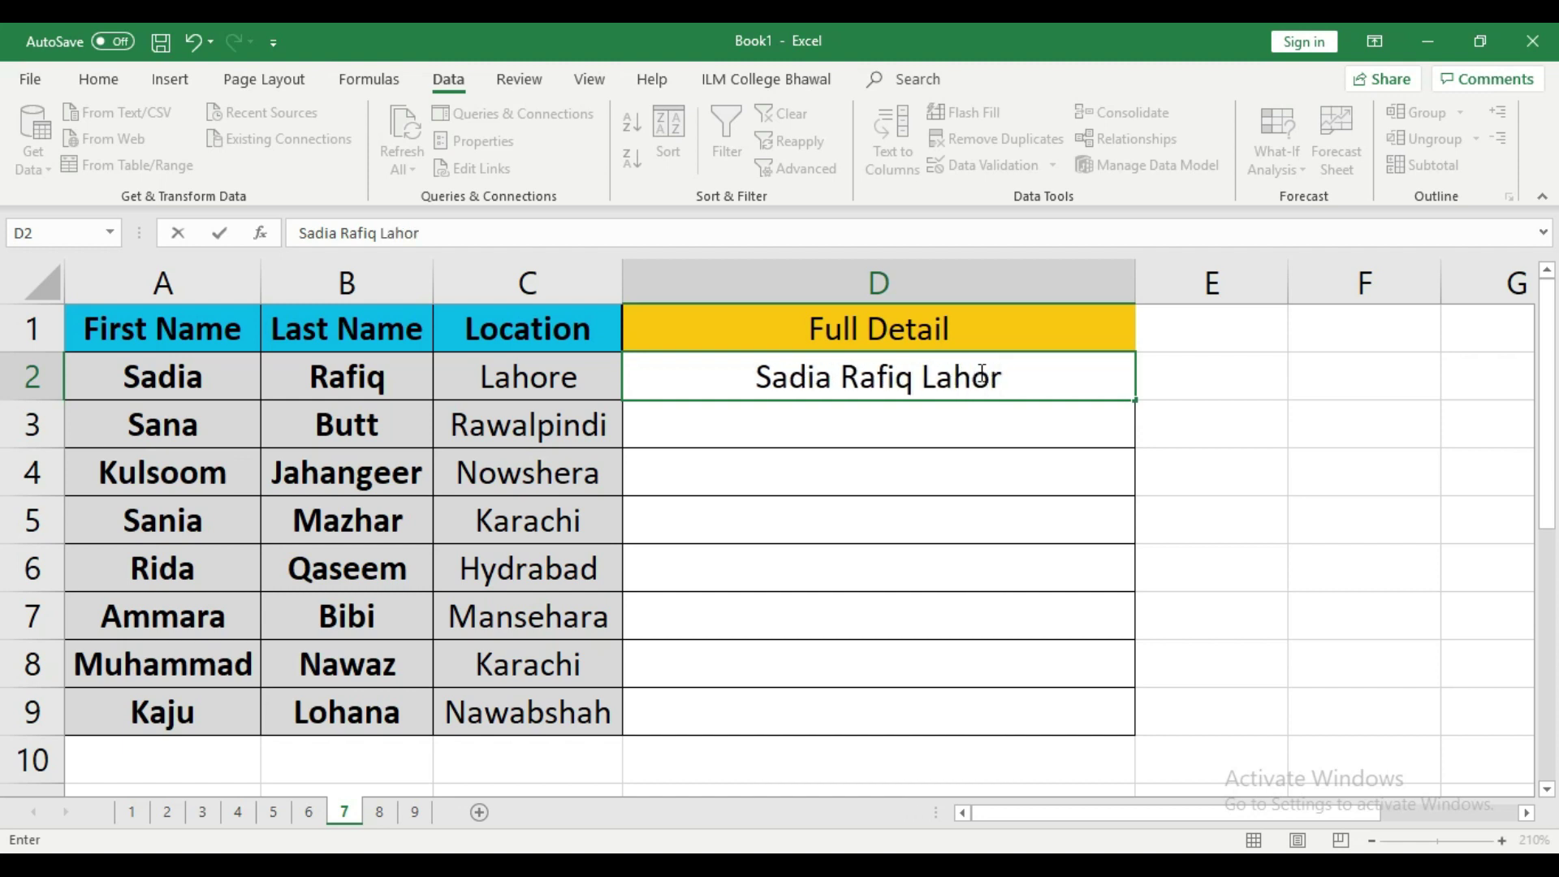
key("Return")
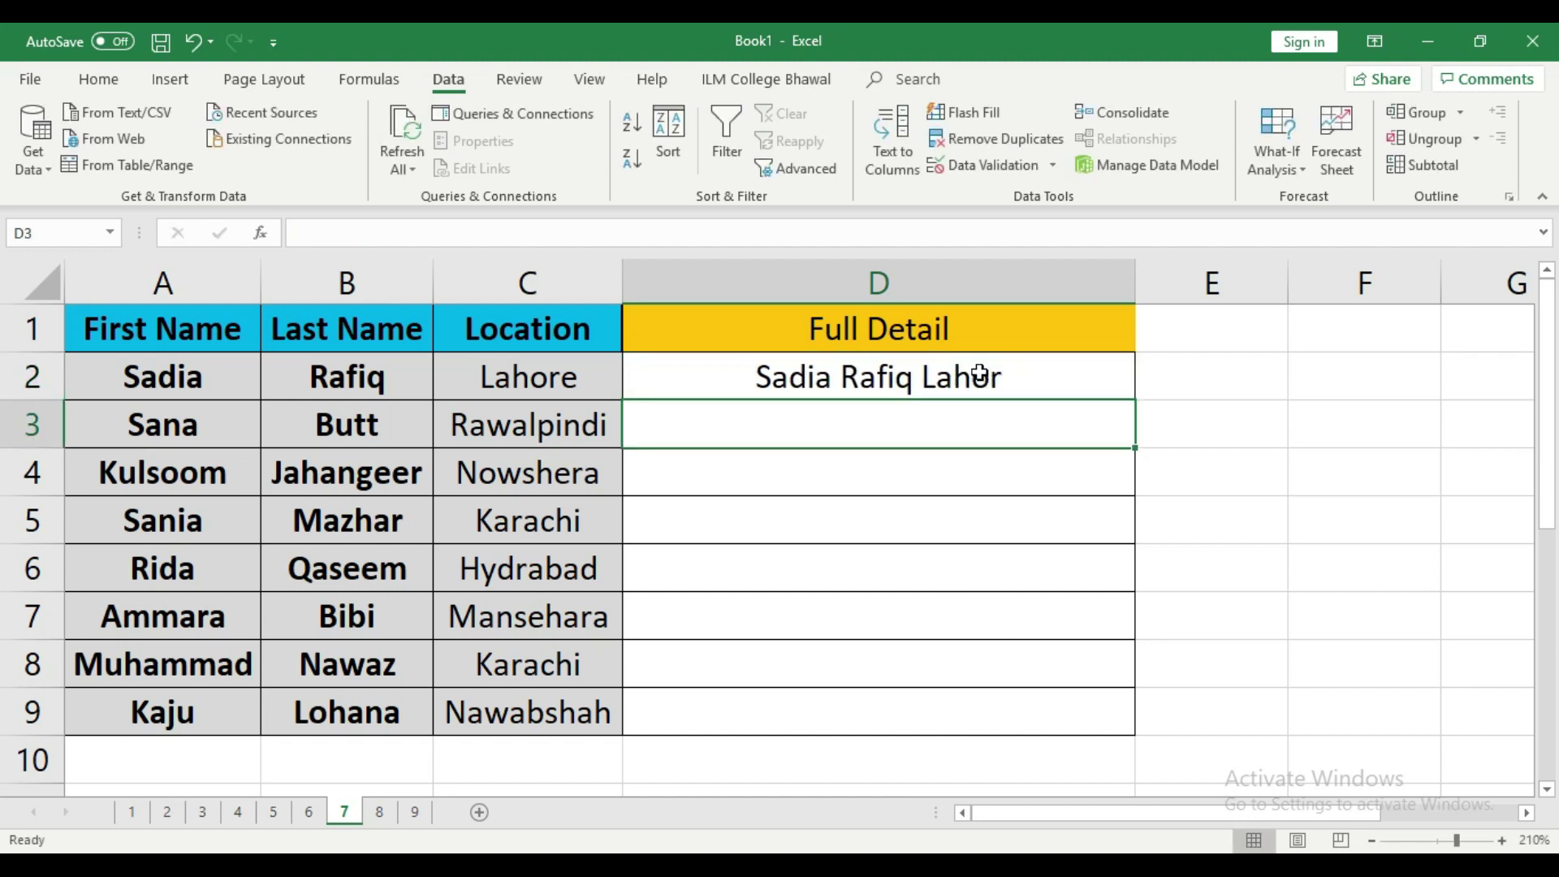
key("ctrl+e")
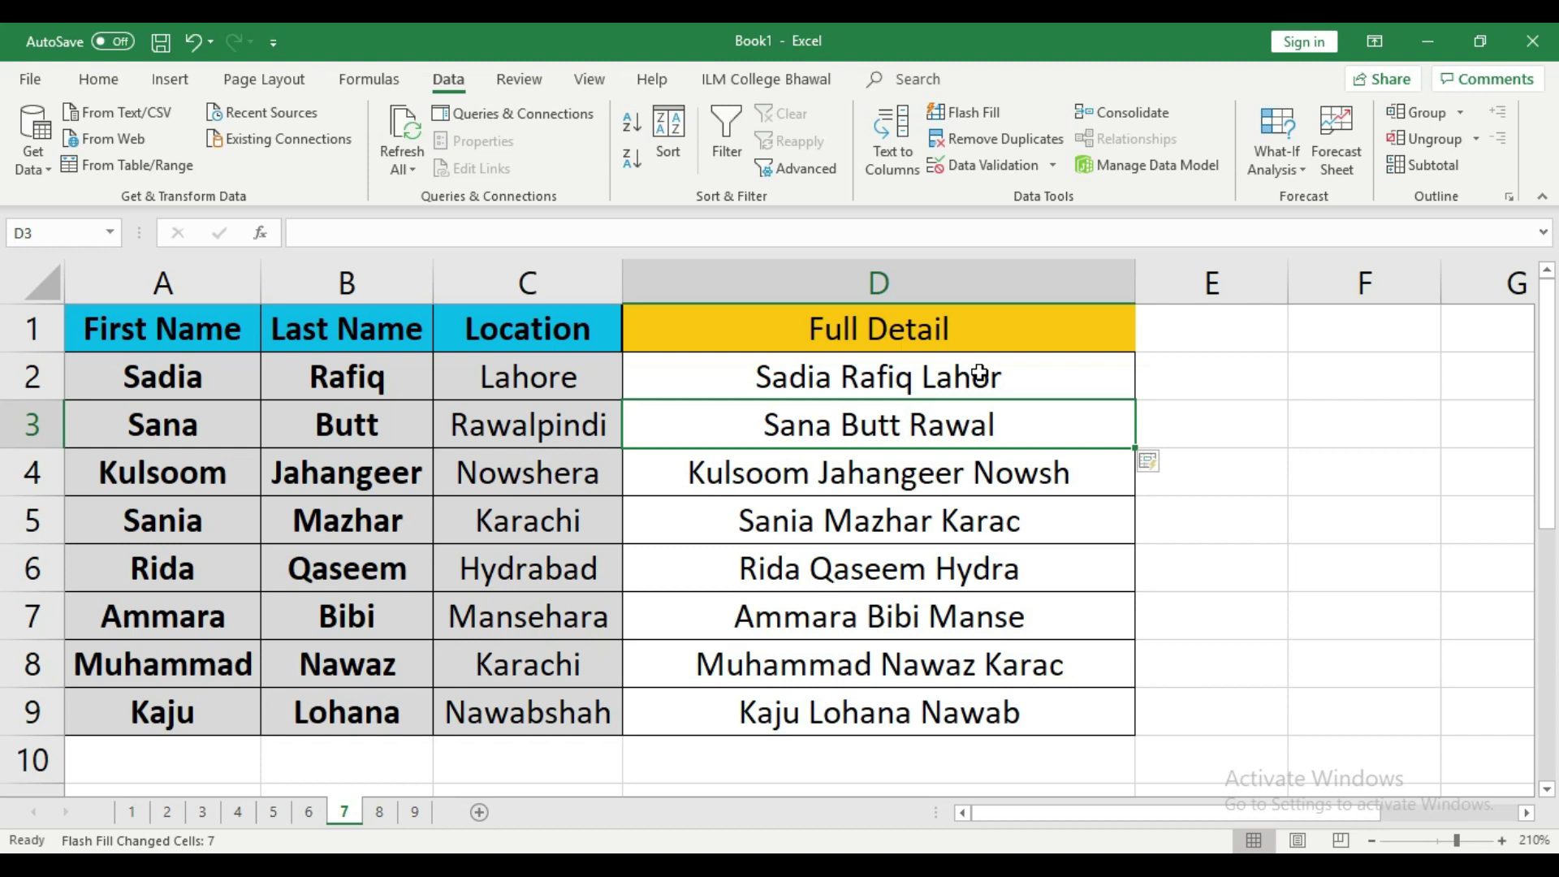
- Right-align the Full Detail results in D2:D9
left_click_drag(979, 374, 1007, 702)
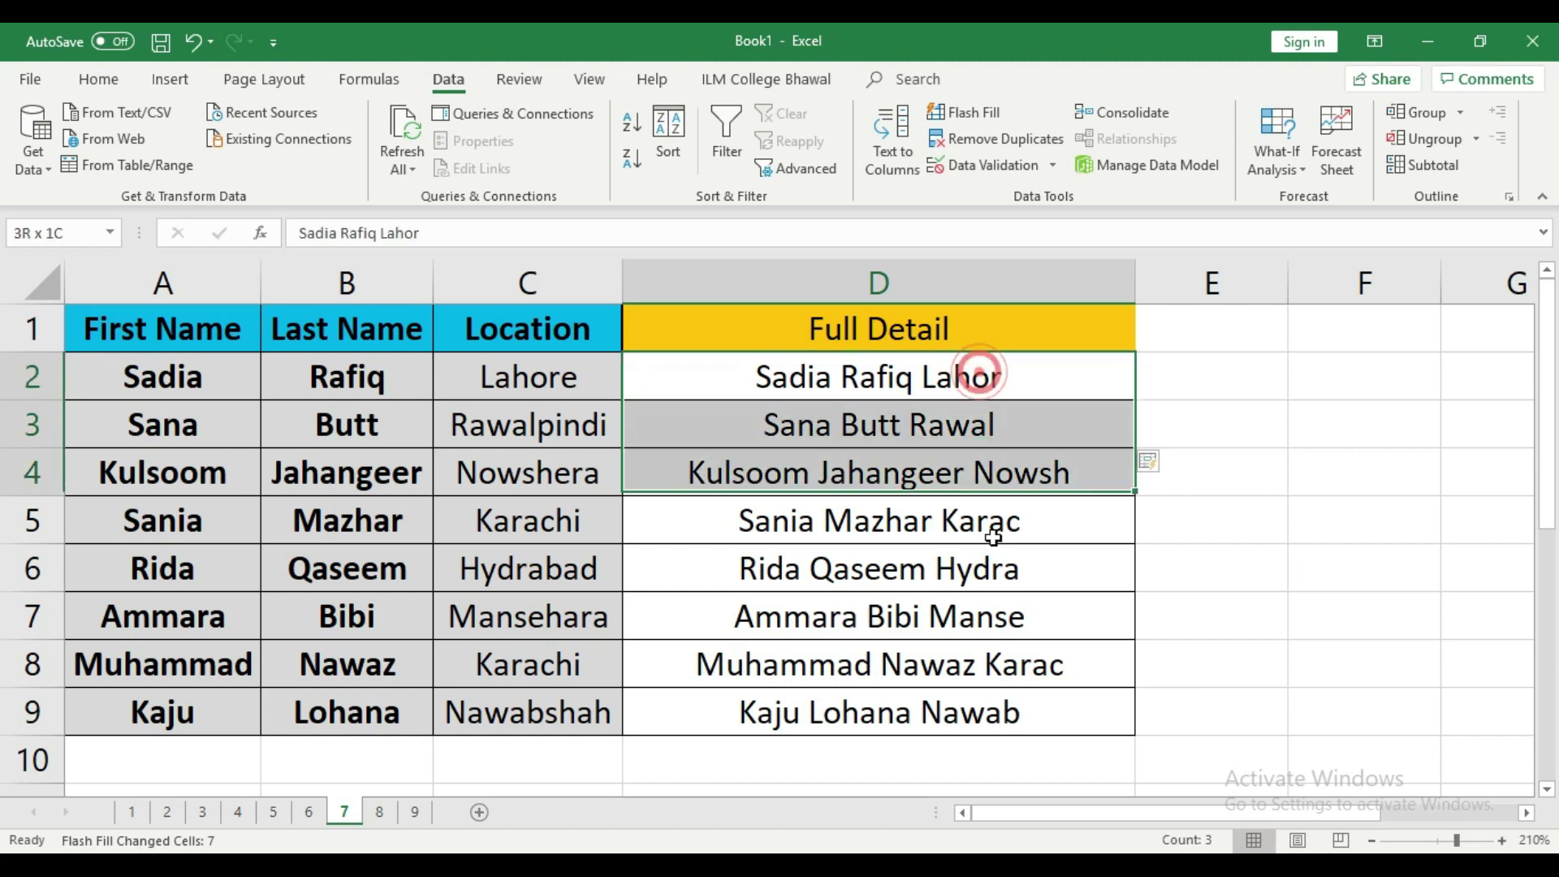
left_click(99, 79)
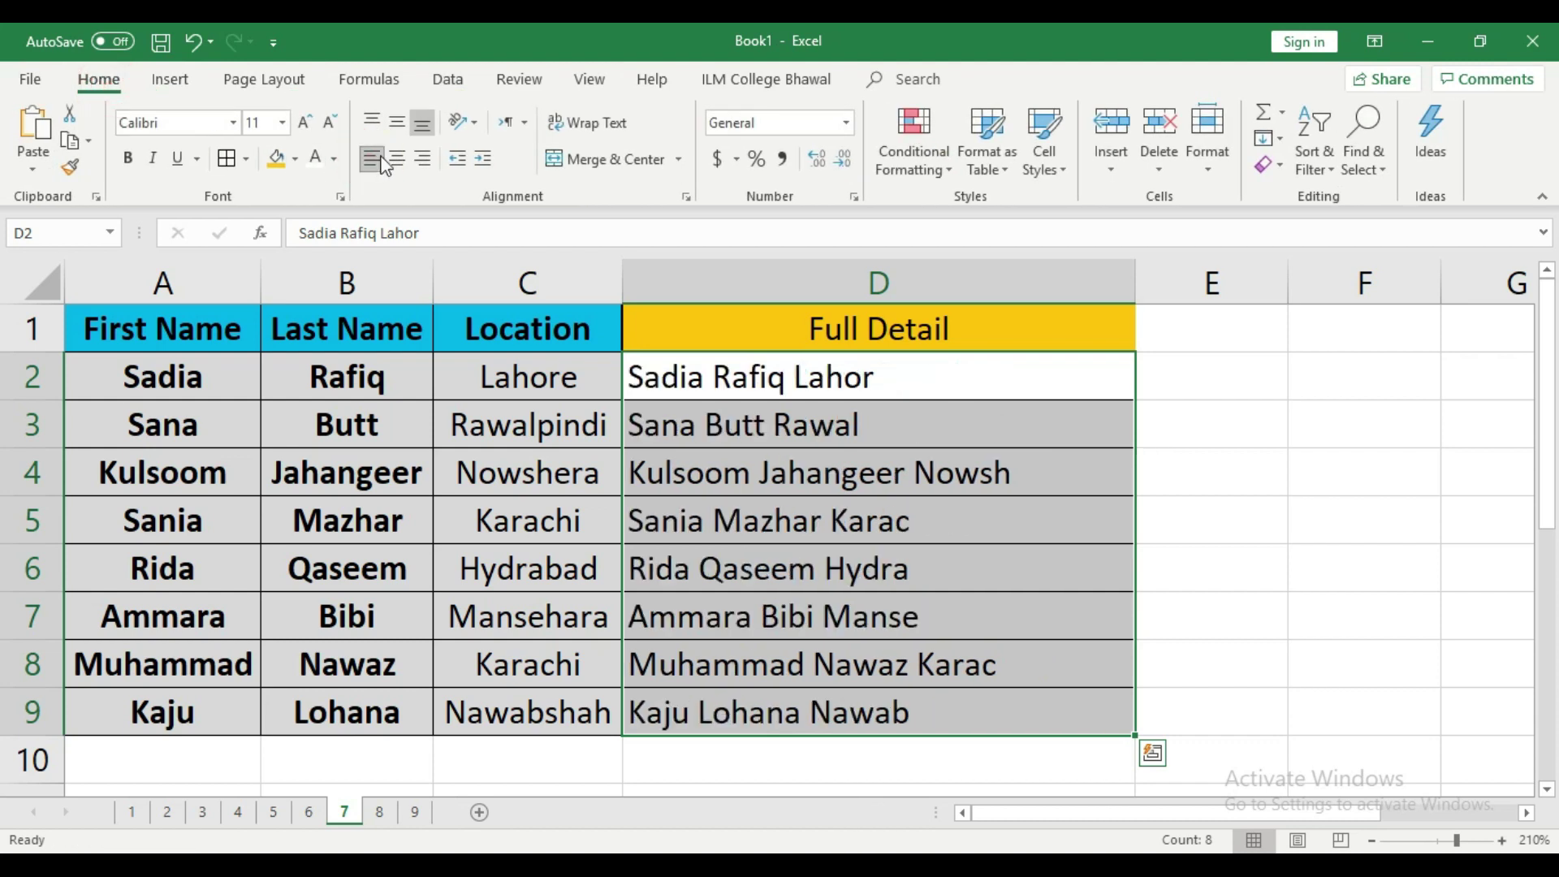
left_click(423, 160)
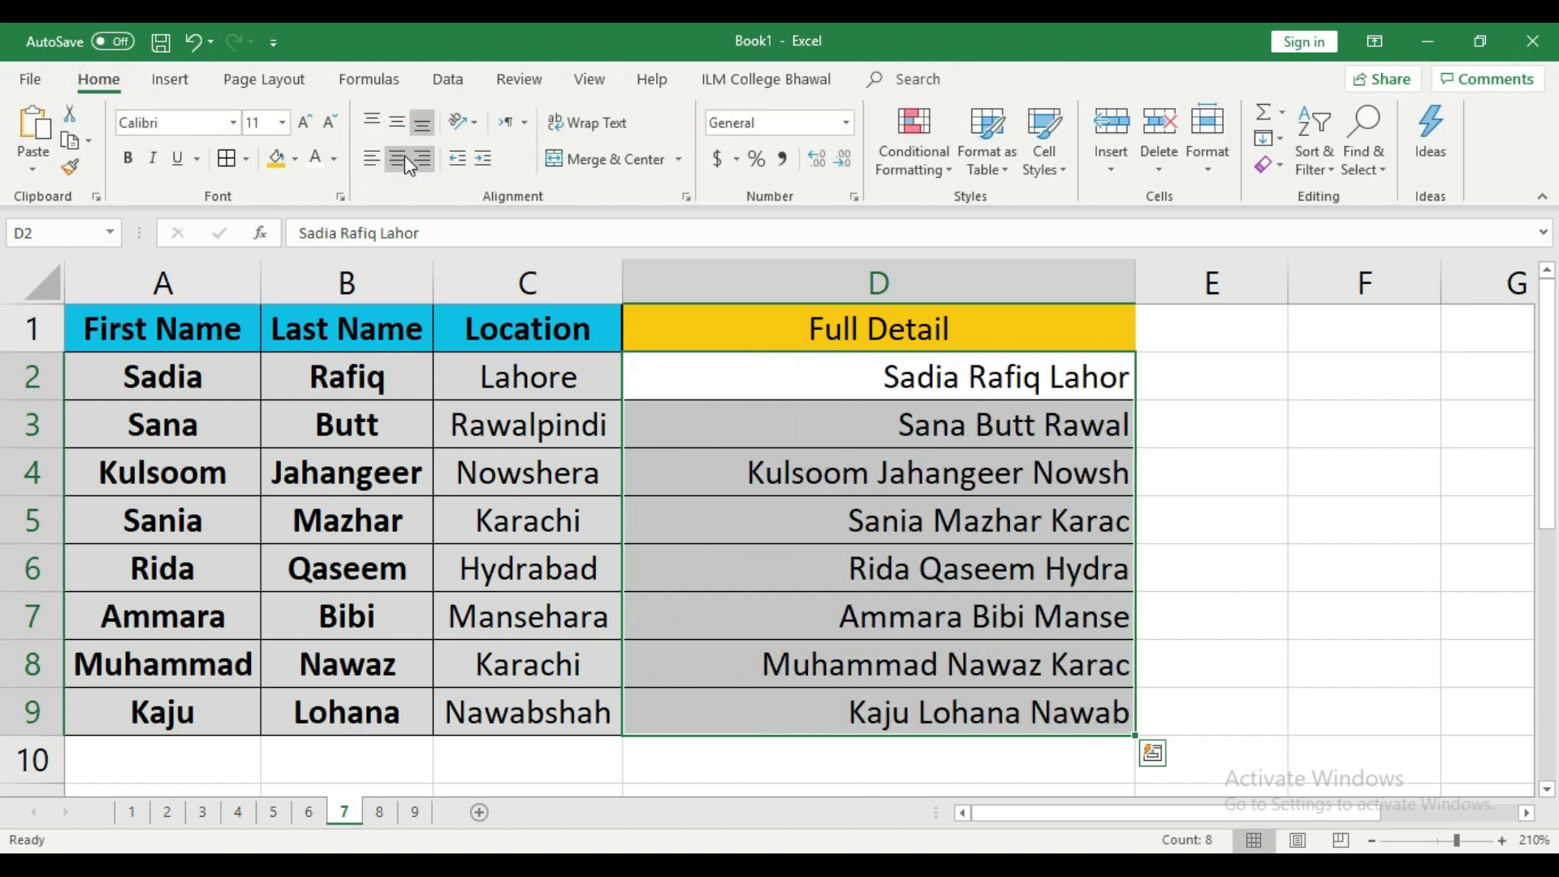
- Clear the Full Detail entries in D2:D9
left_click(898, 474)
left_click_drag(898, 375, 998, 712)
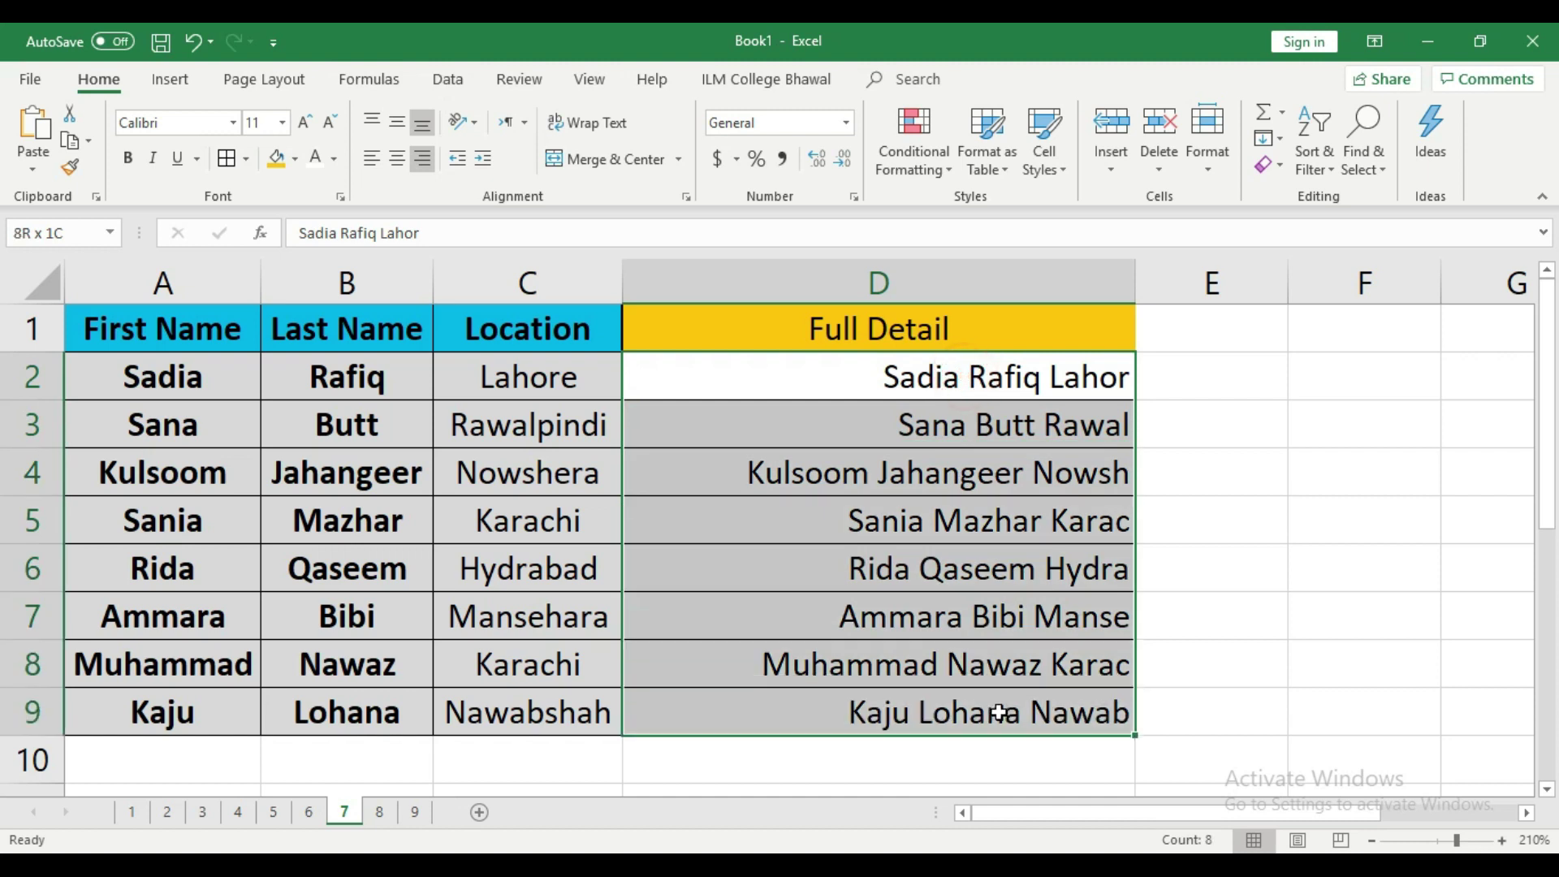
key("Delete")
- Enter surname, 'Lahore' and first name in D2, then Flash Fill that order
left_click(991, 641)
left_click(889, 479)
left_click(899, 376)
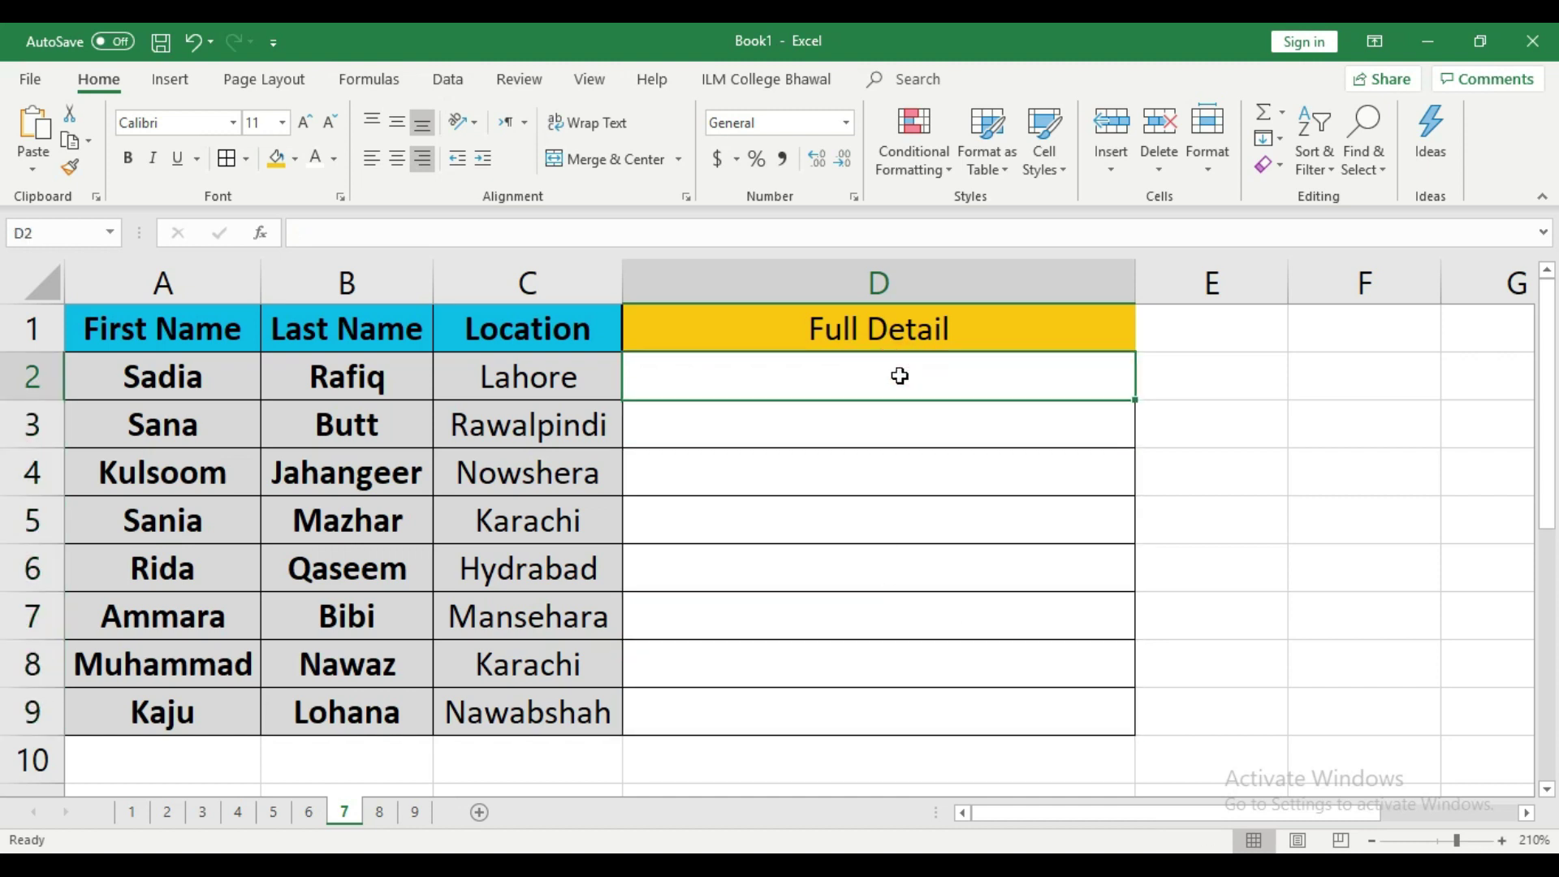
type("Rafiq")
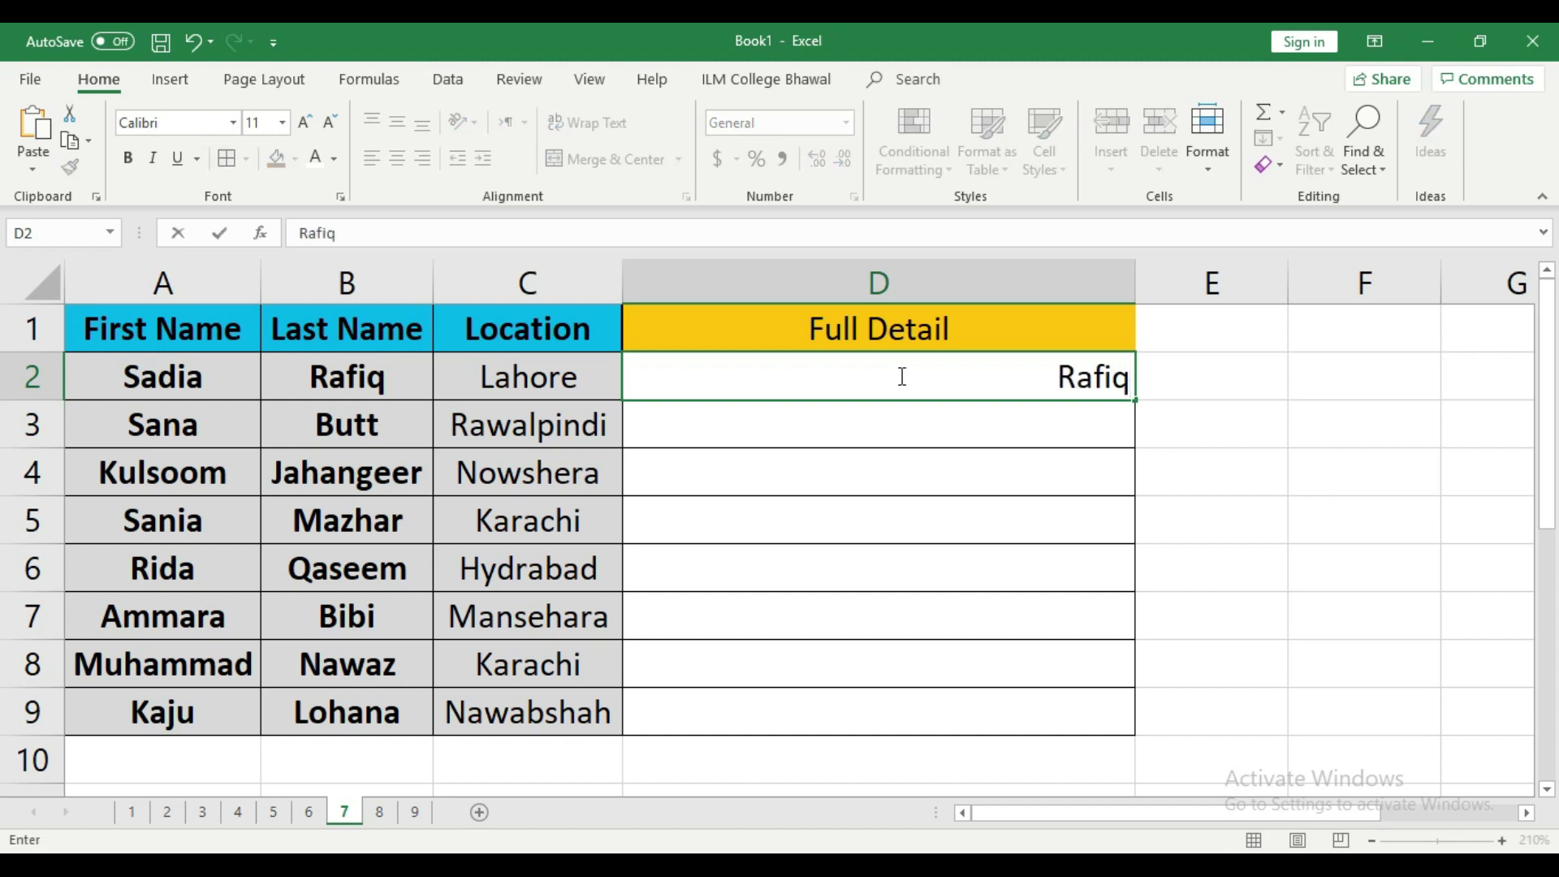
type(" Lahore")
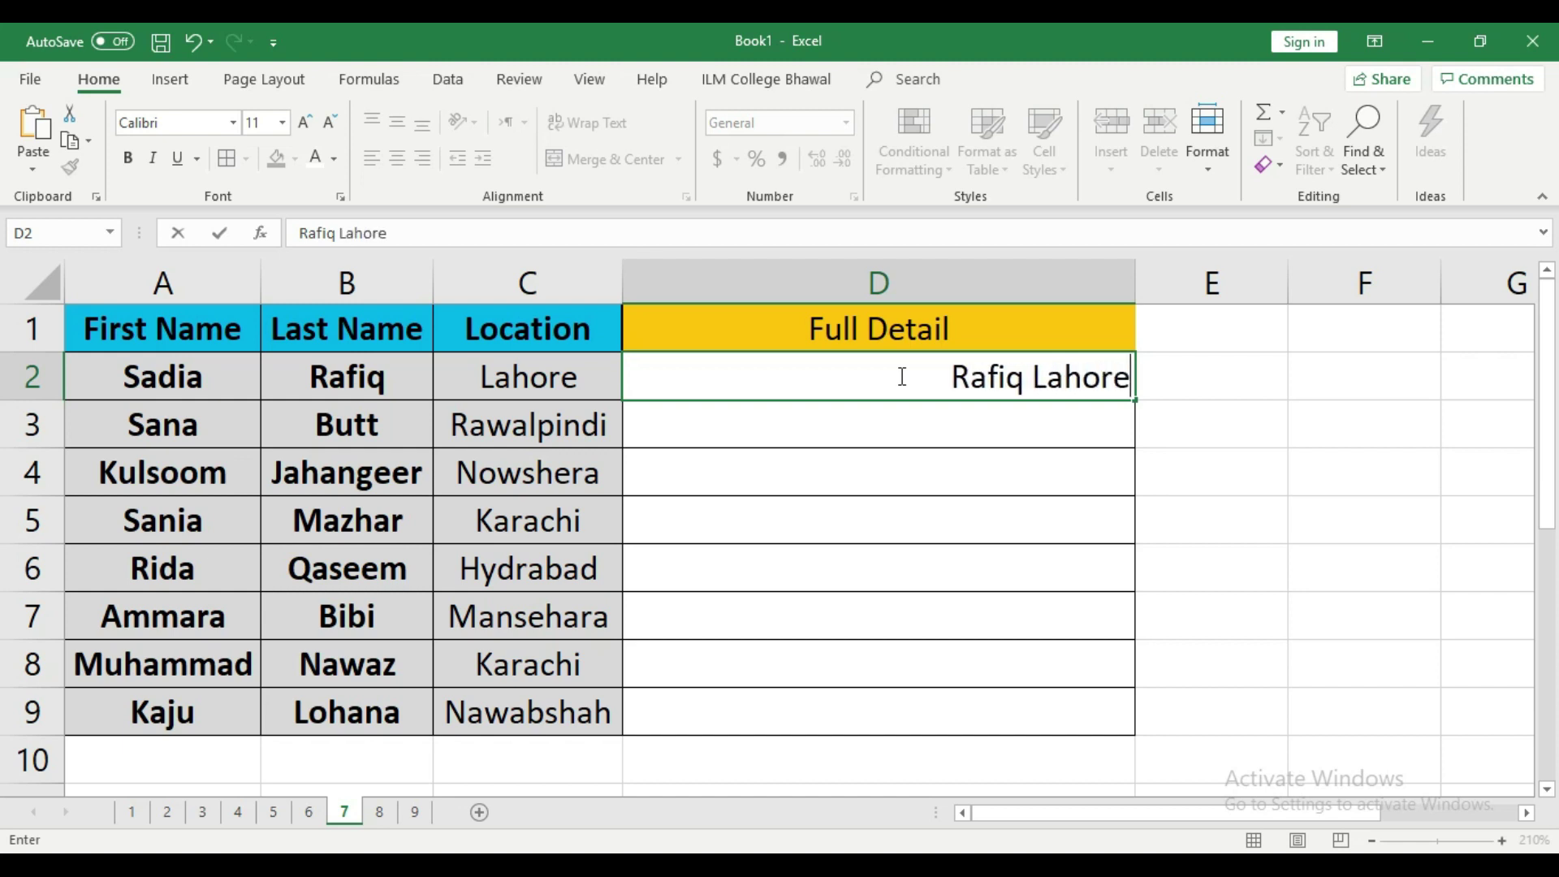
type(" Sa")
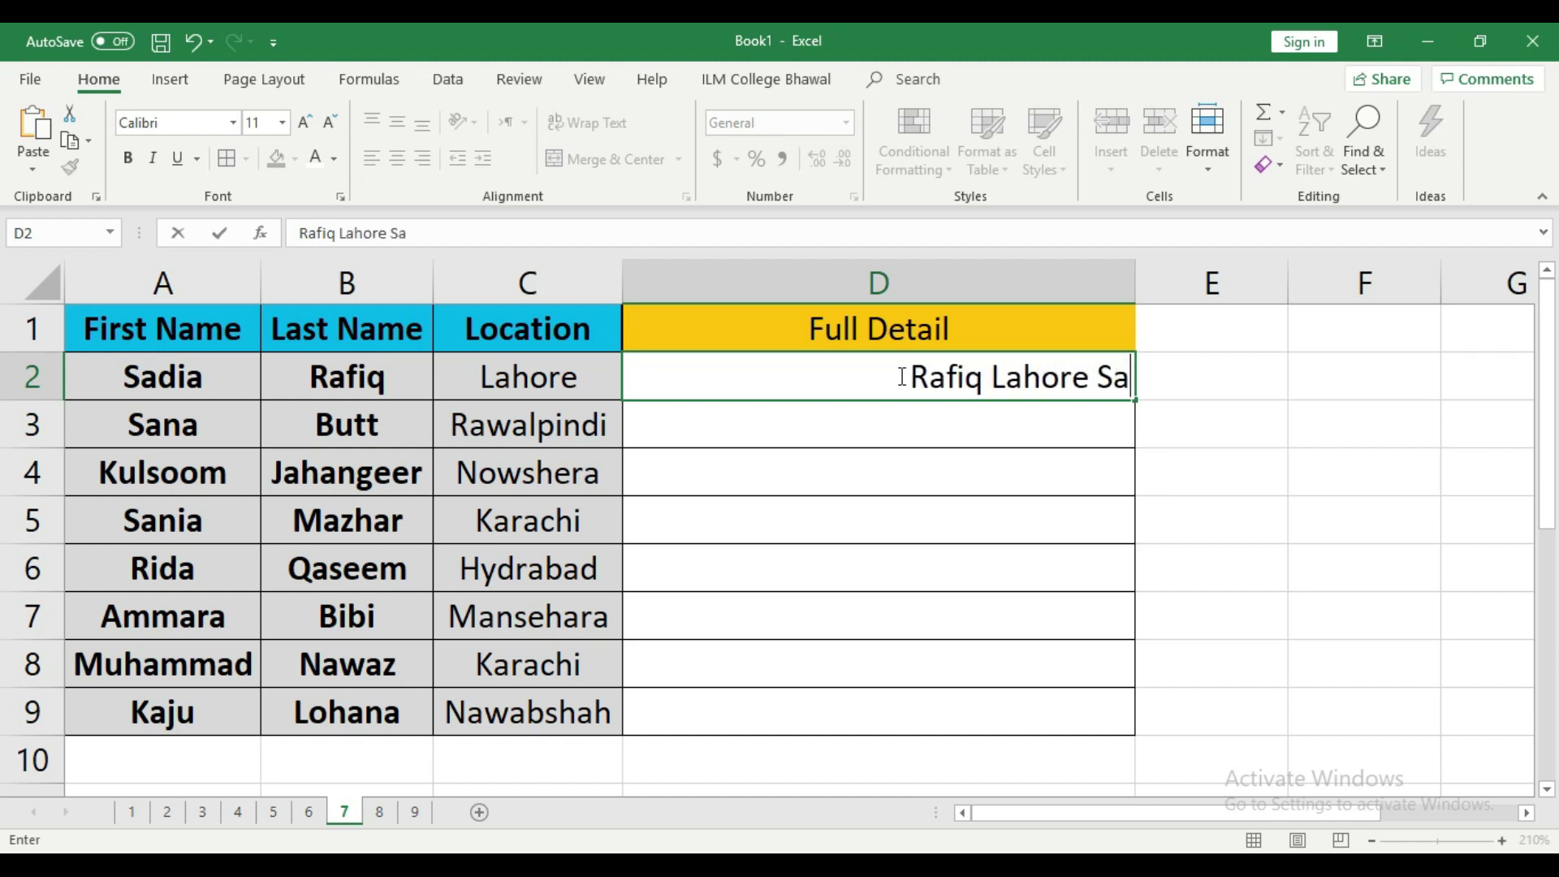
type("ida")
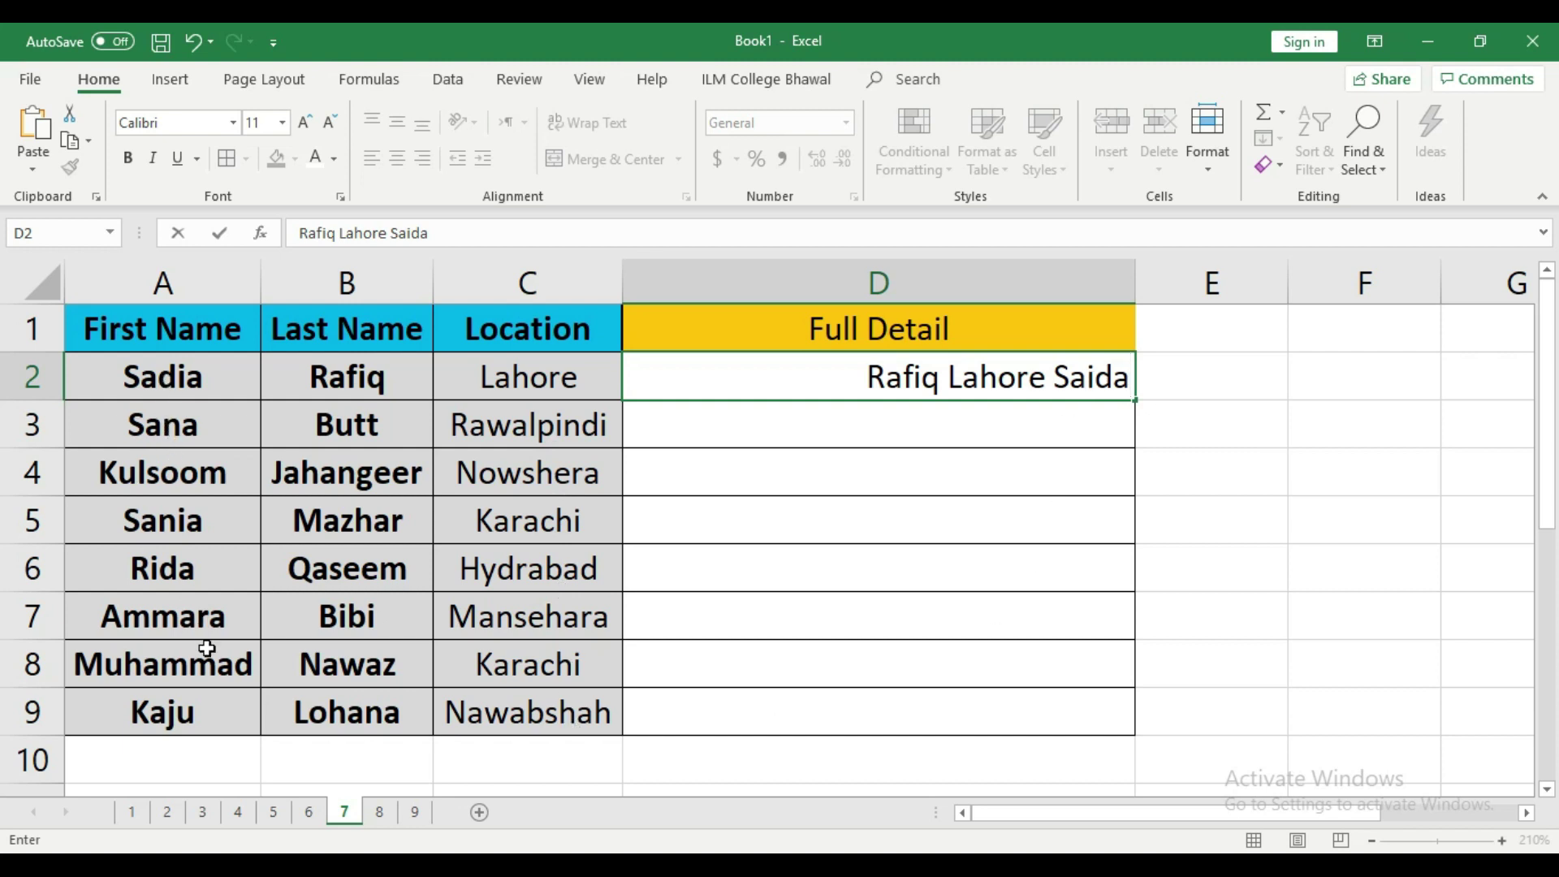
key("Return")
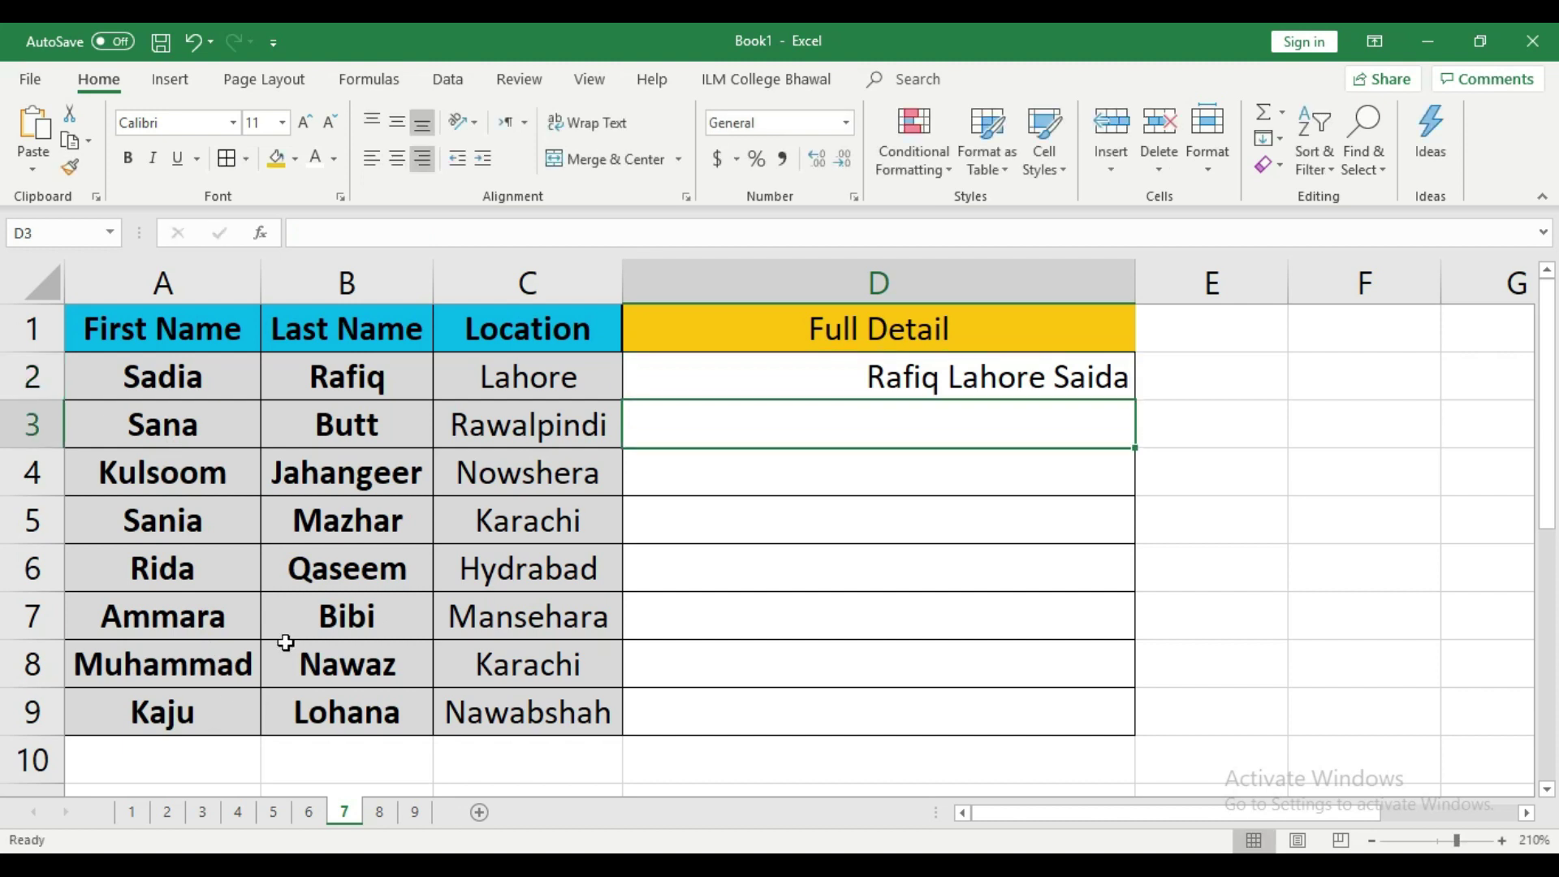
key("ctrl+e")
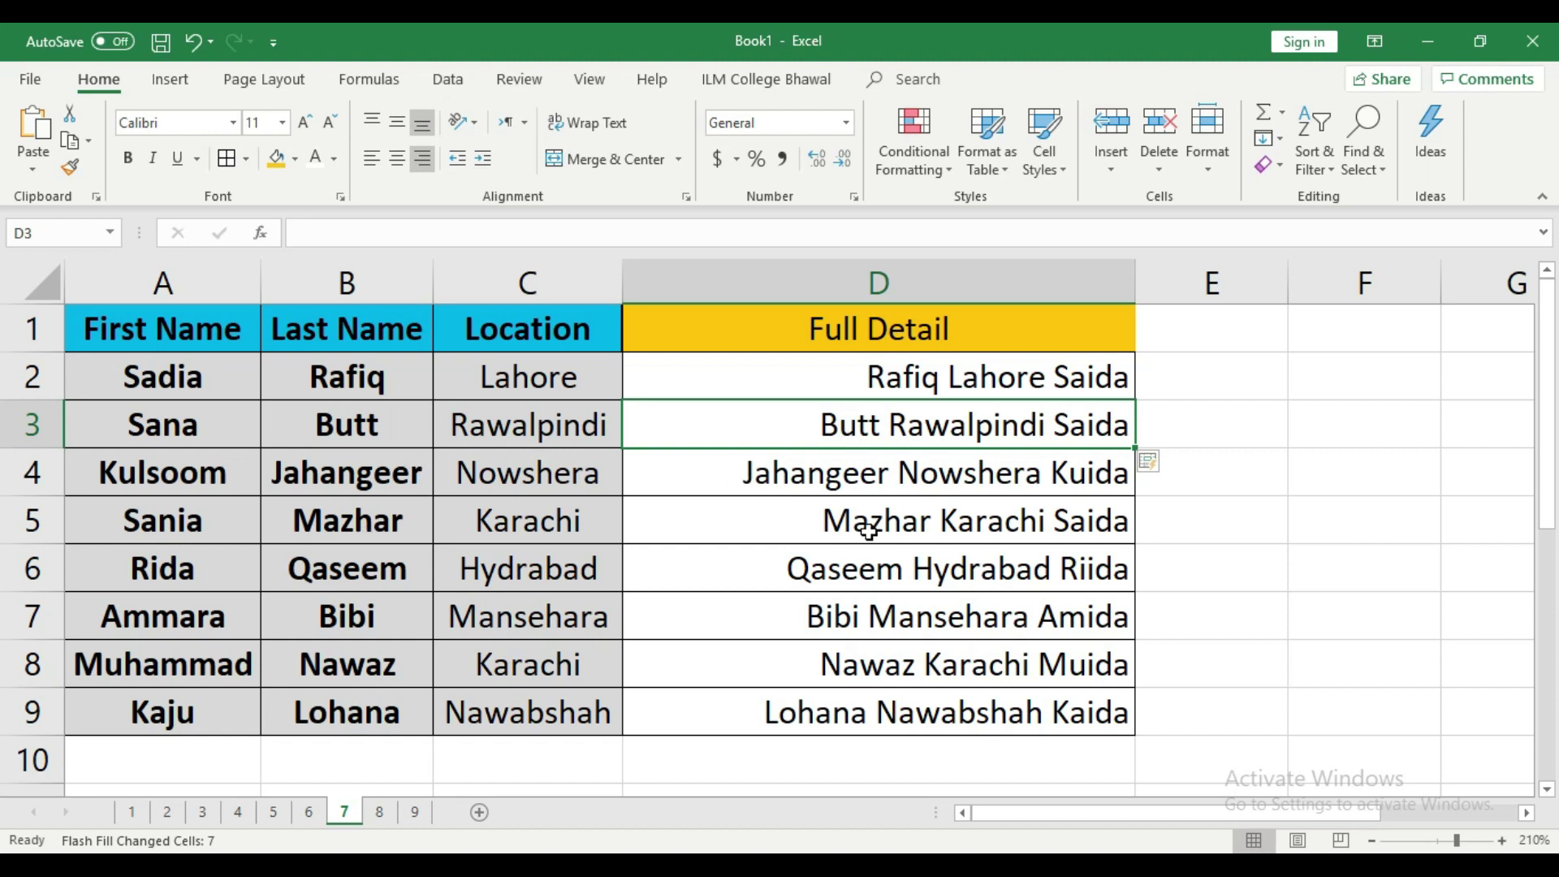
- Switch to sheet 8 and zoom the date table to 220%
left_click(380, 812)
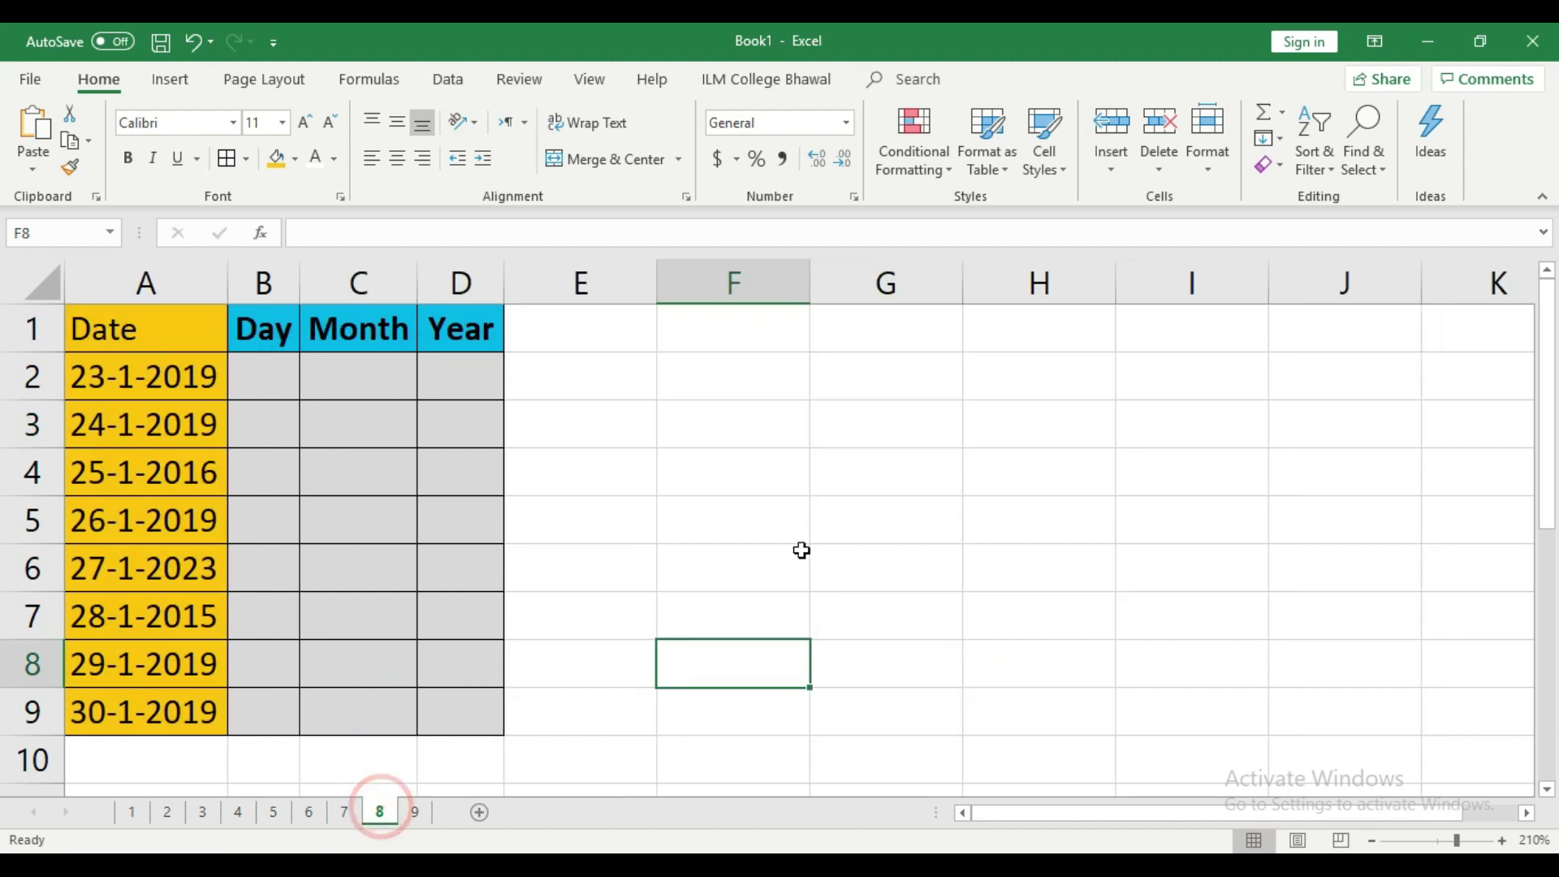
left_click(820, 528)
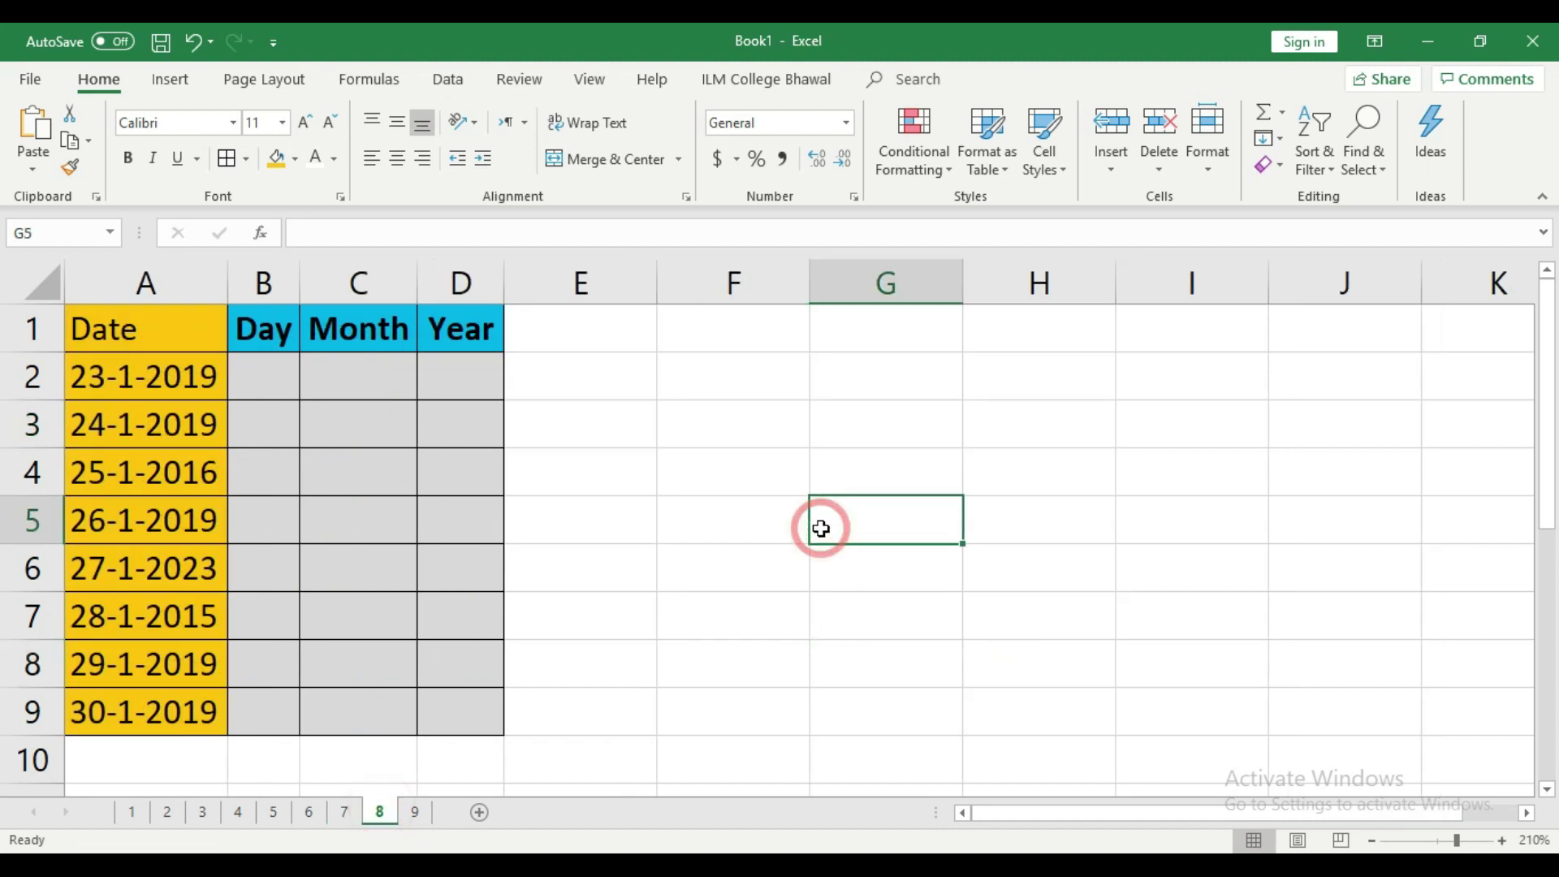
left_click(1503, 841)
scroll(1101, 584, "up", 1)
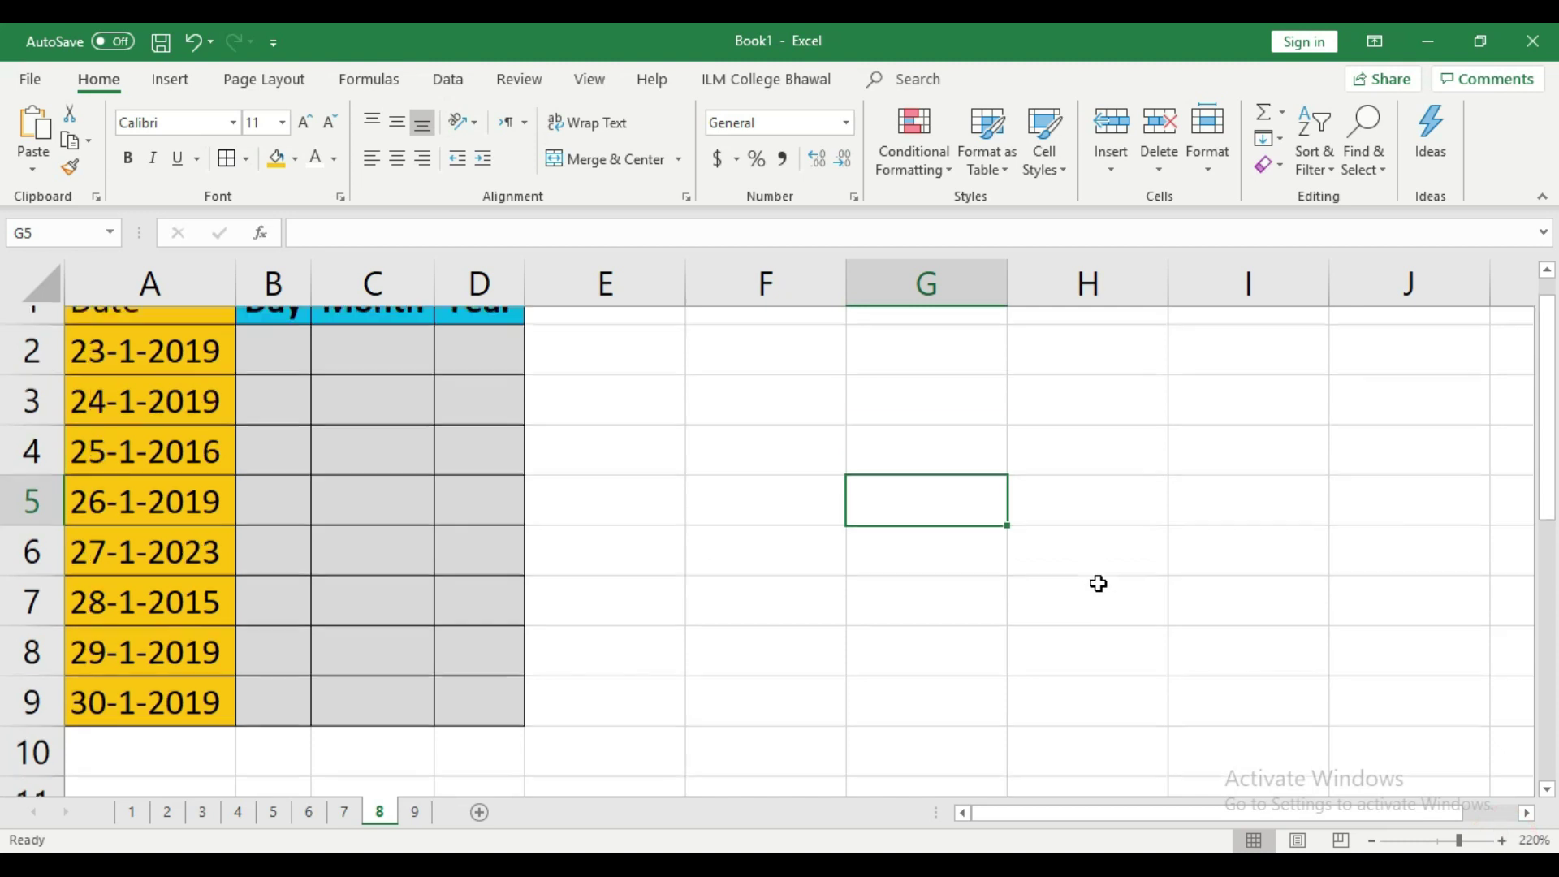
left_click(1119, 585)
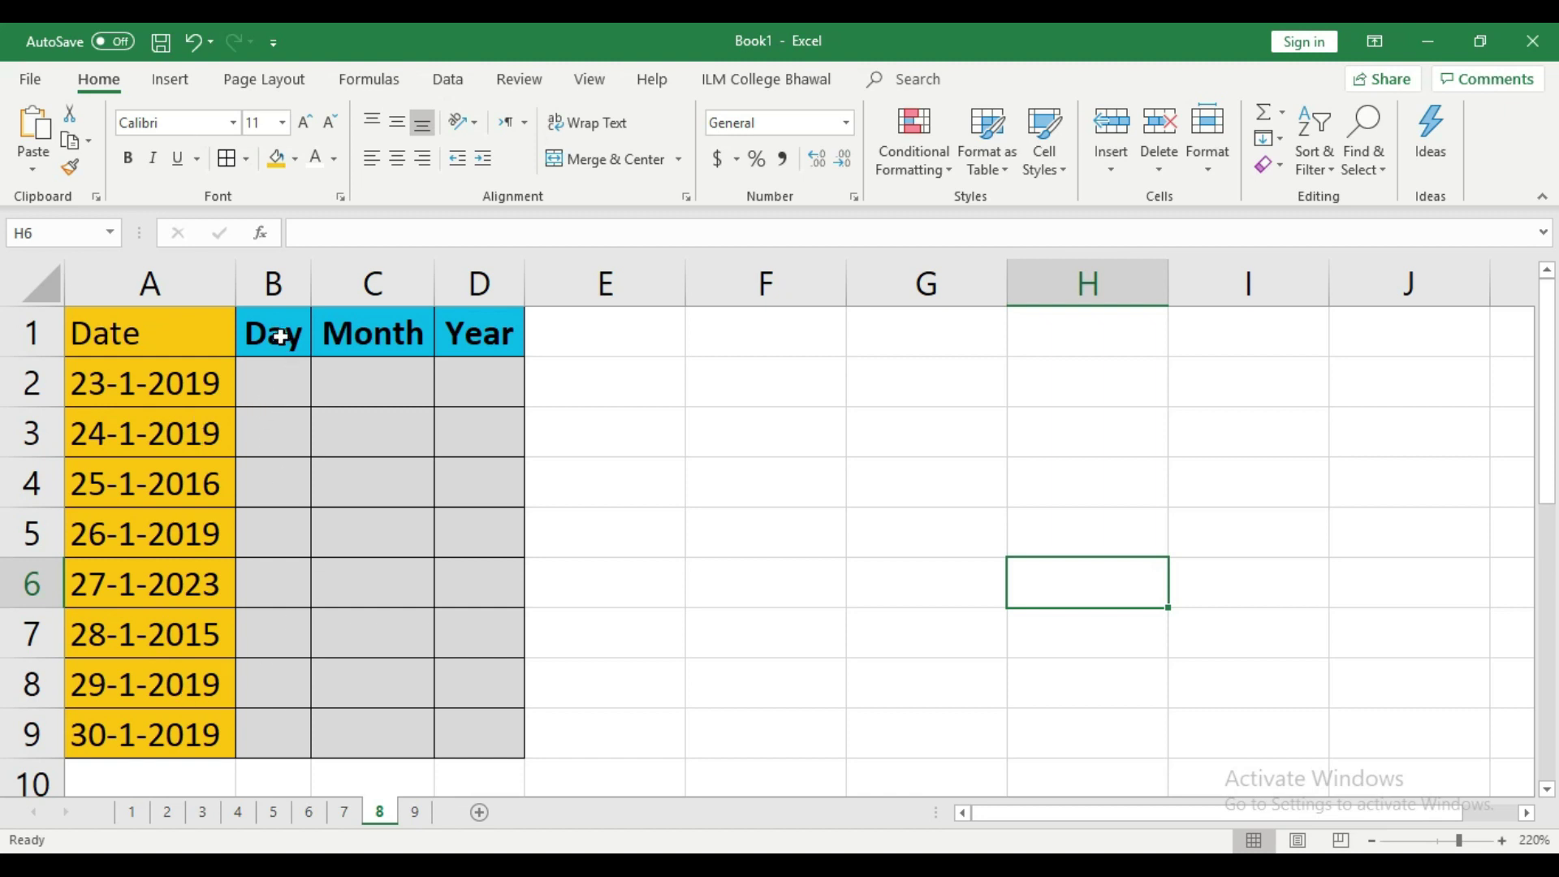
- Flash Fill the Day column from example 23 and the Month column from 1
left_click(285, 391)
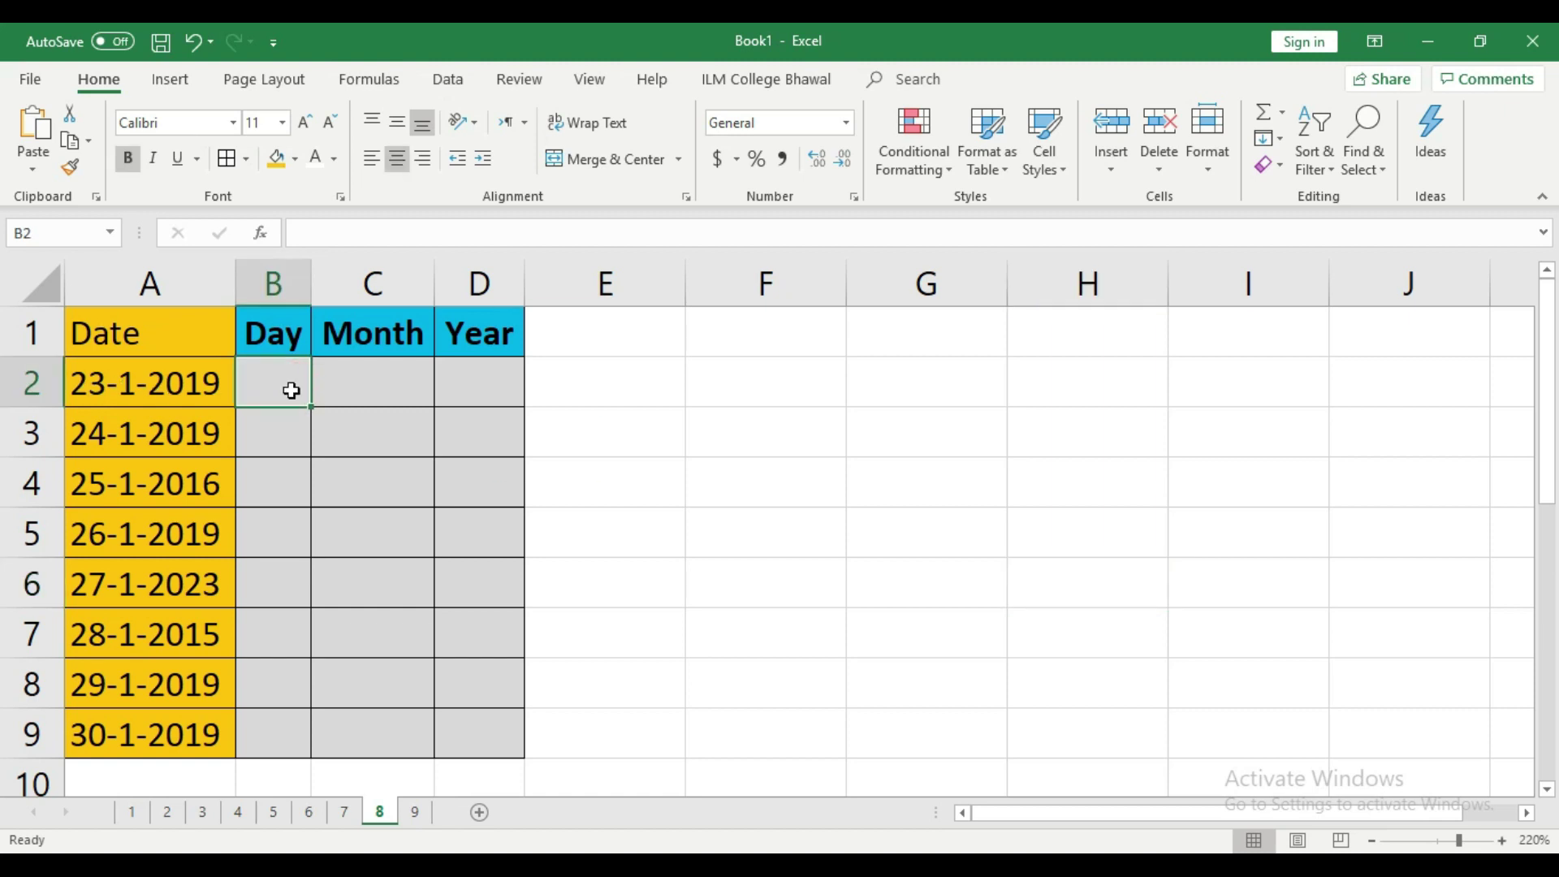
type("23")
key("Return")
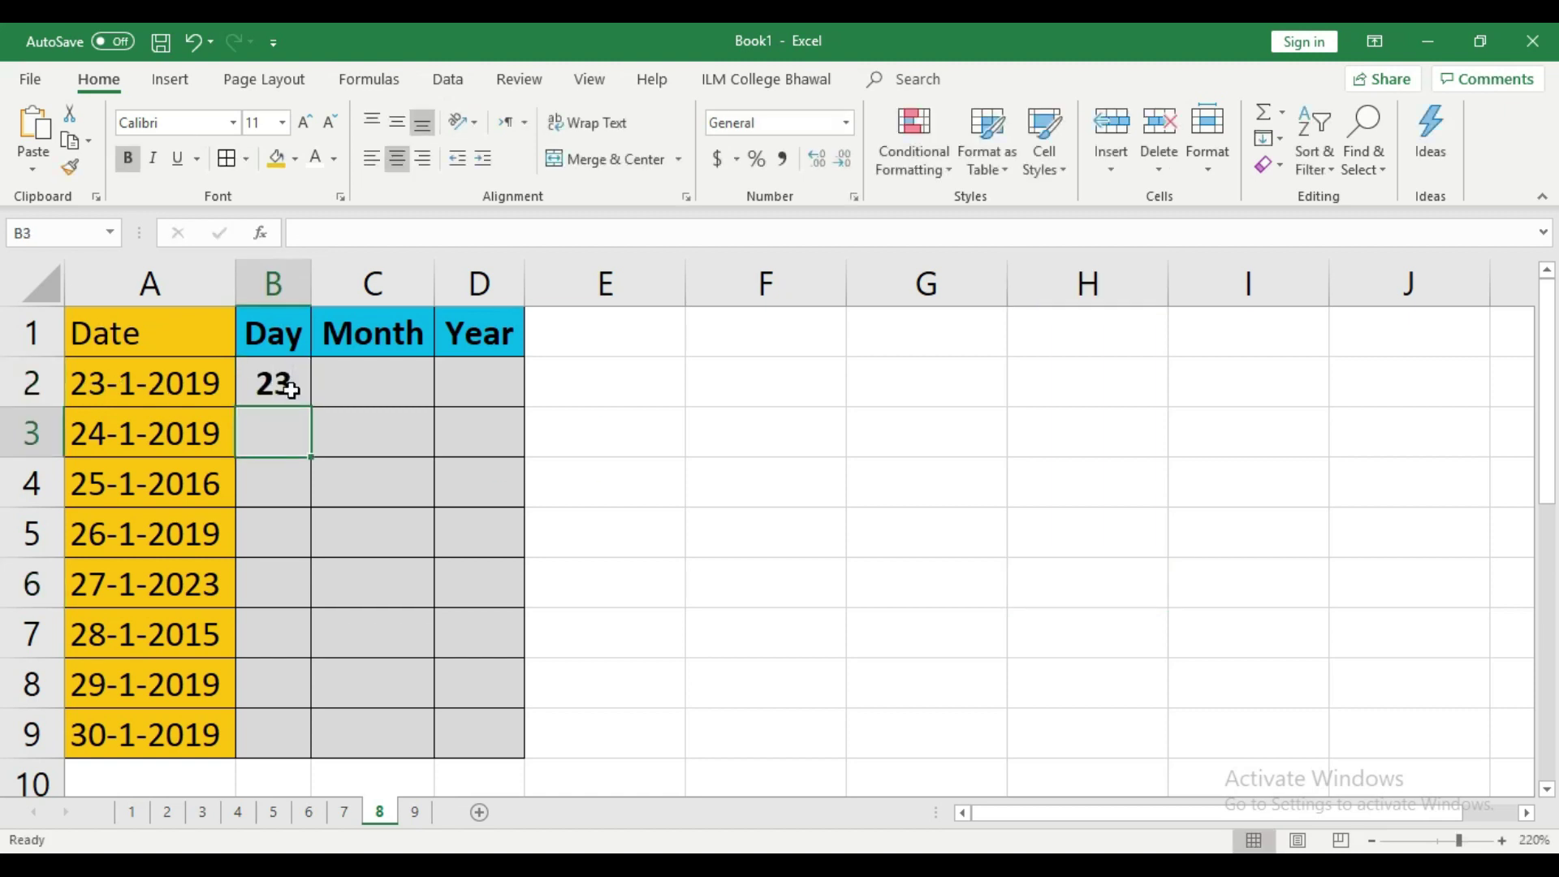
key("ctrl+e")
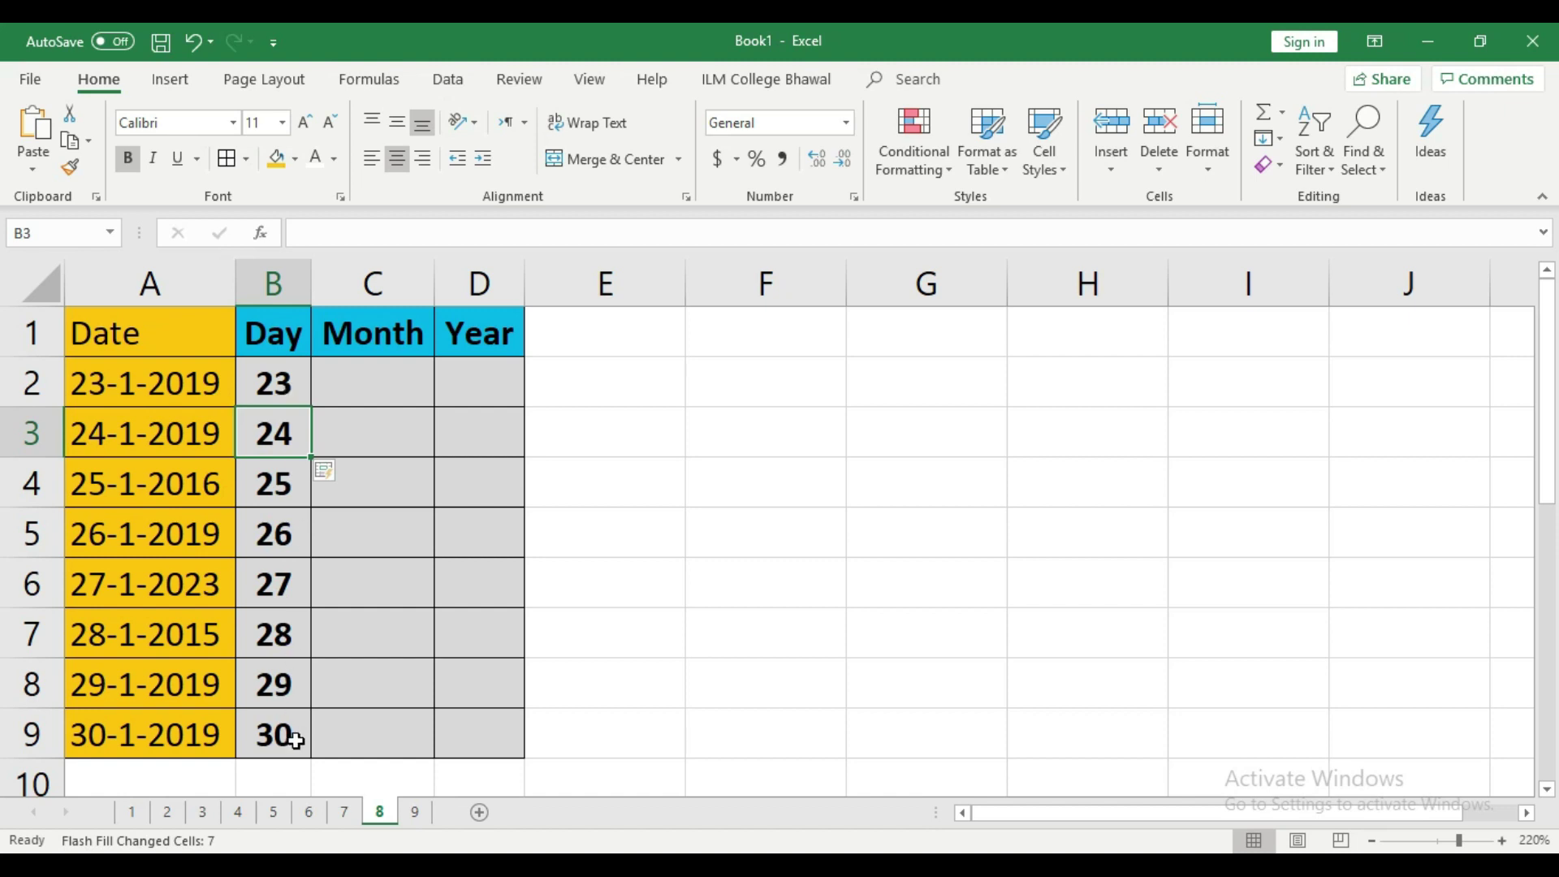
left_click(421, 387)
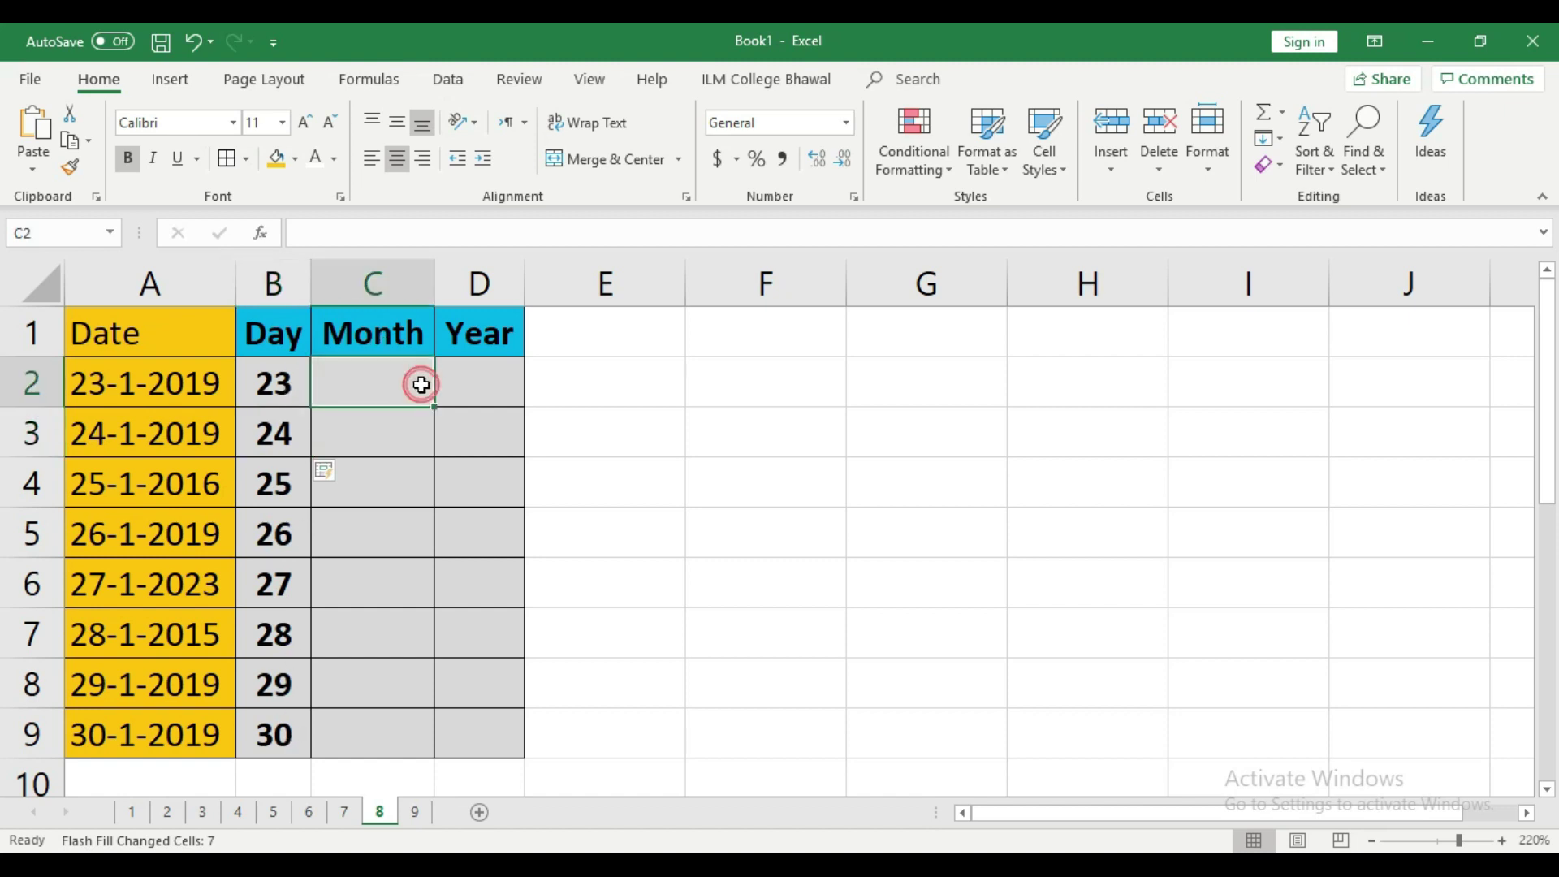
type("1")
key("Return")
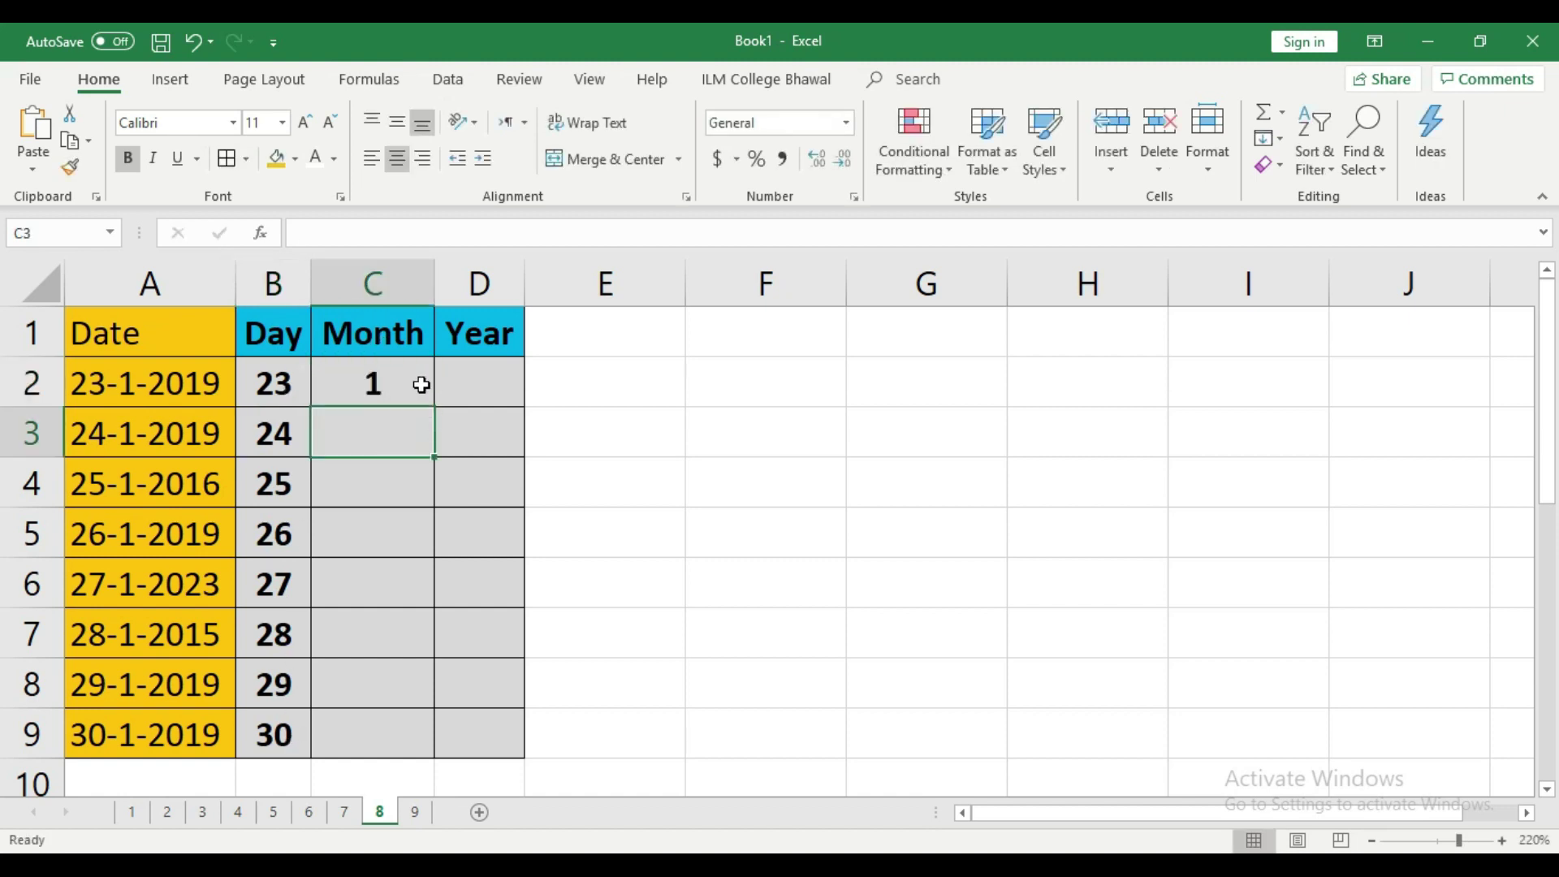
key("ctrl+e")
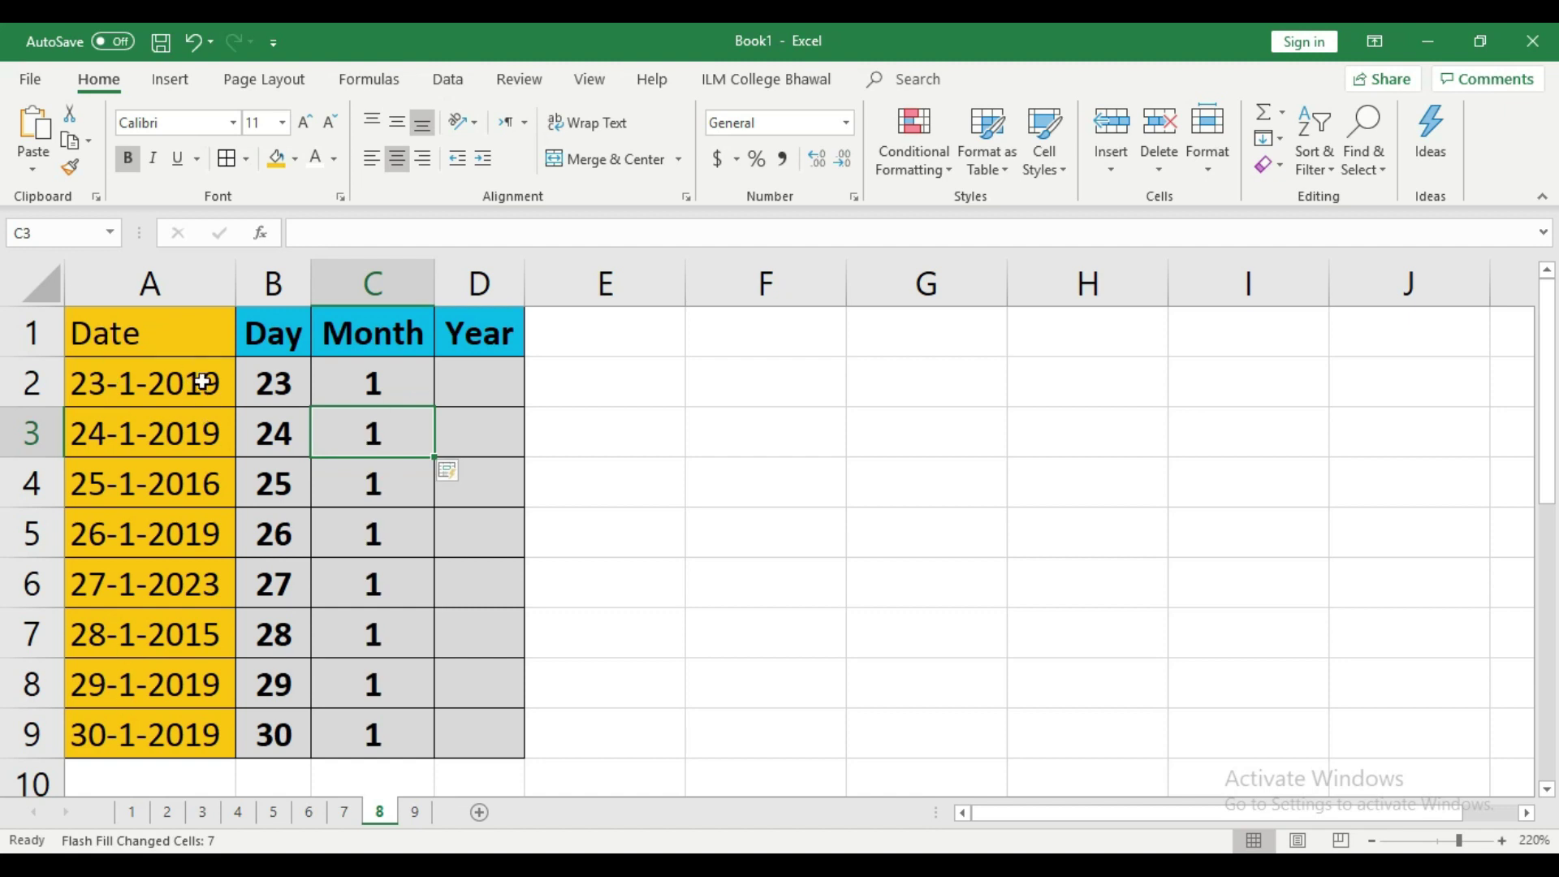
- Enter 2019 in D2 and Flash Fill the Year column
left_click(477, 379)
type("2019")
key("Return")
key("ctrl+e")
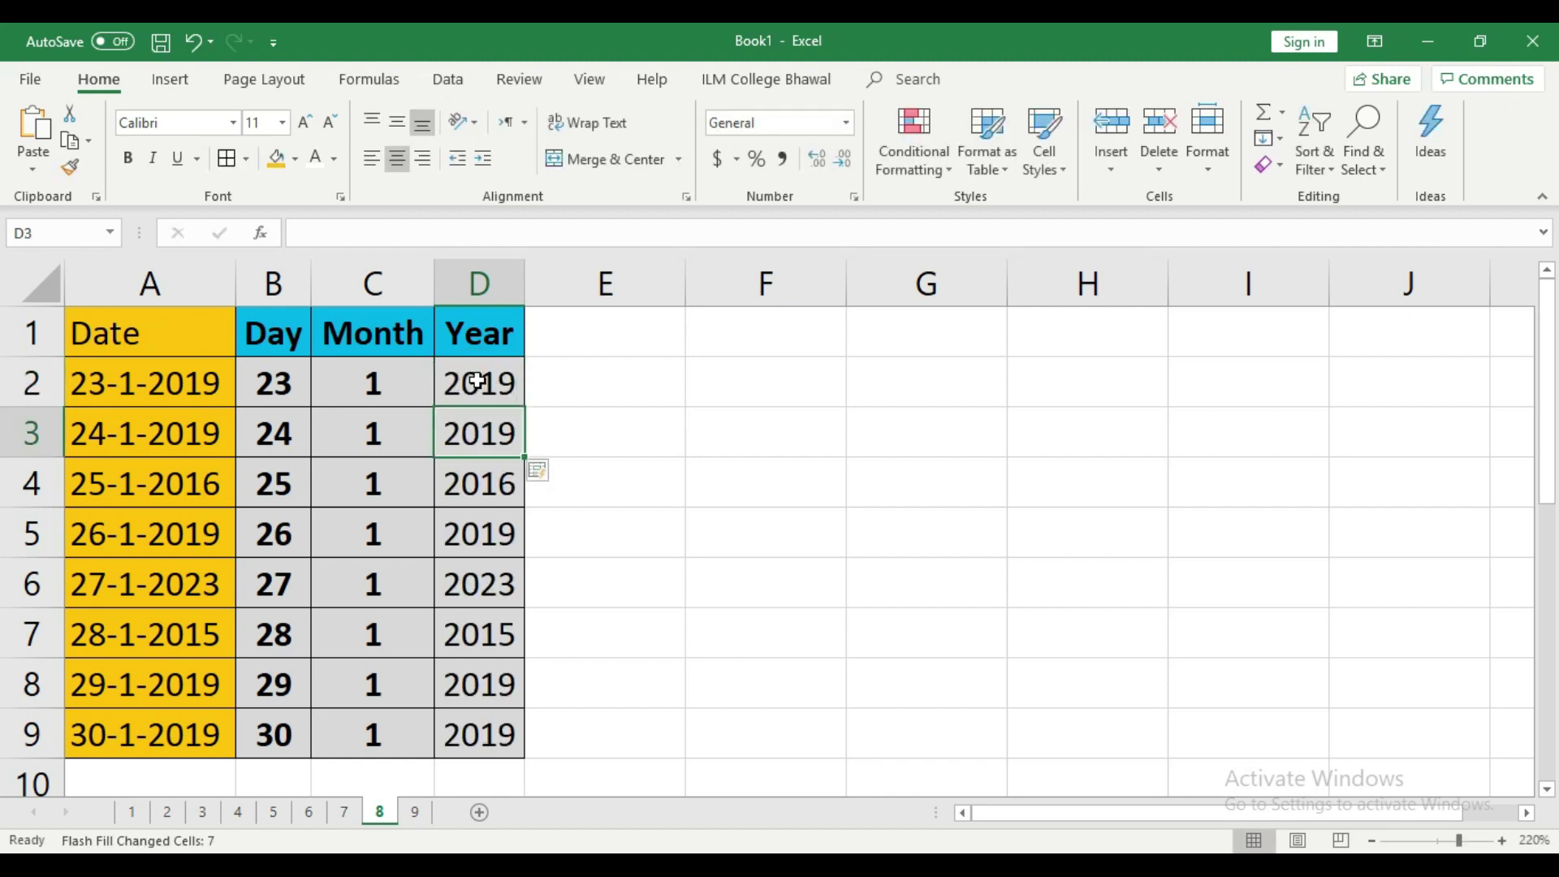
- Verify row 6's day, month and year against the date 27-1-2023
left_click(656, 663)
left_click(507, 595)
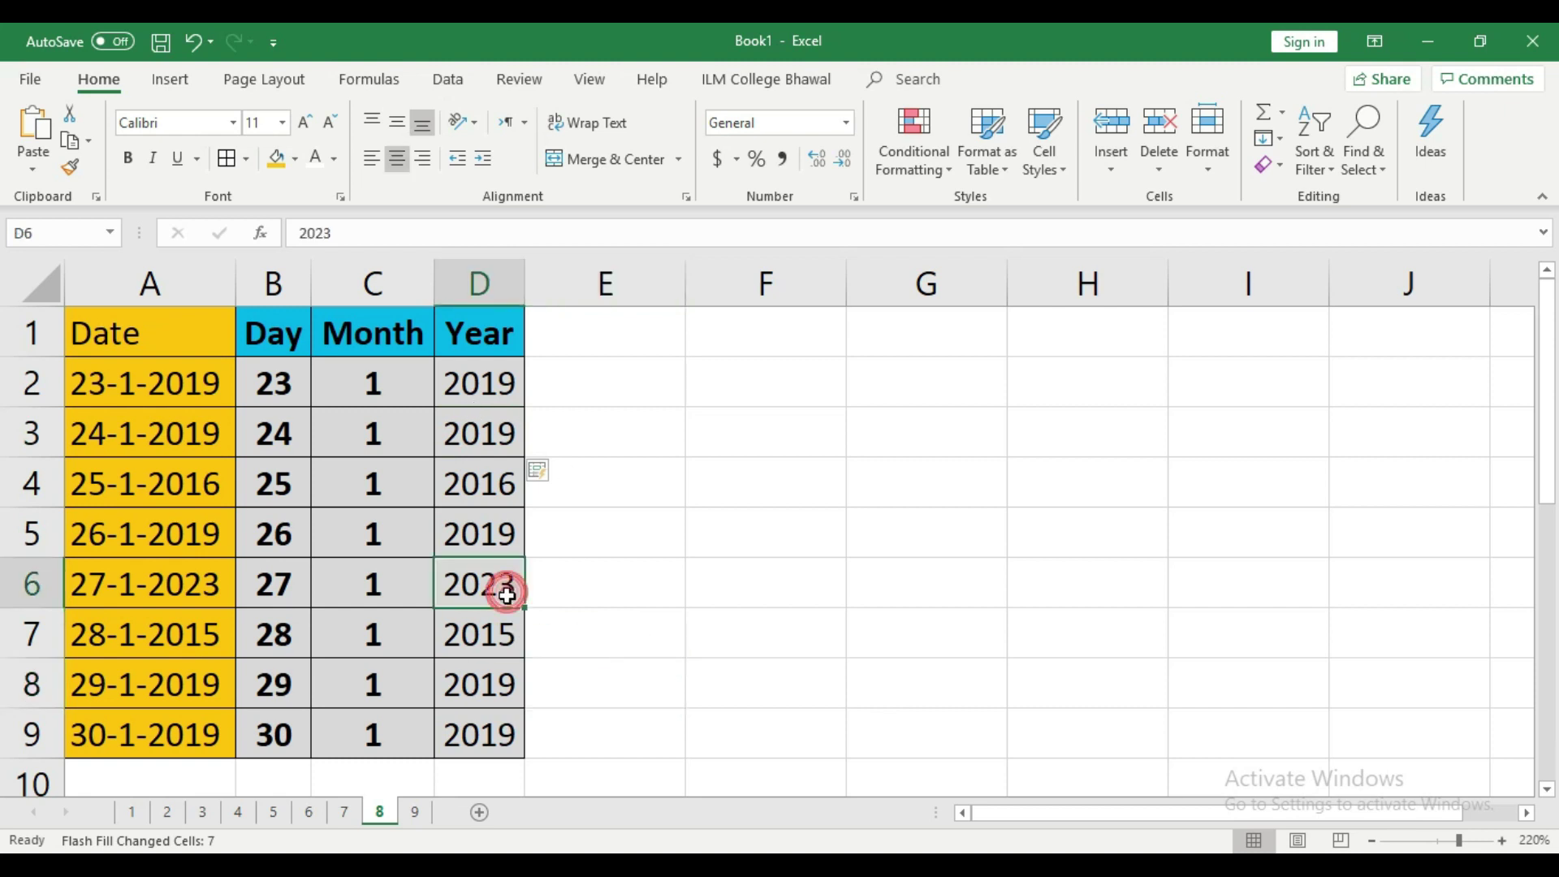
left_click(181, 590)
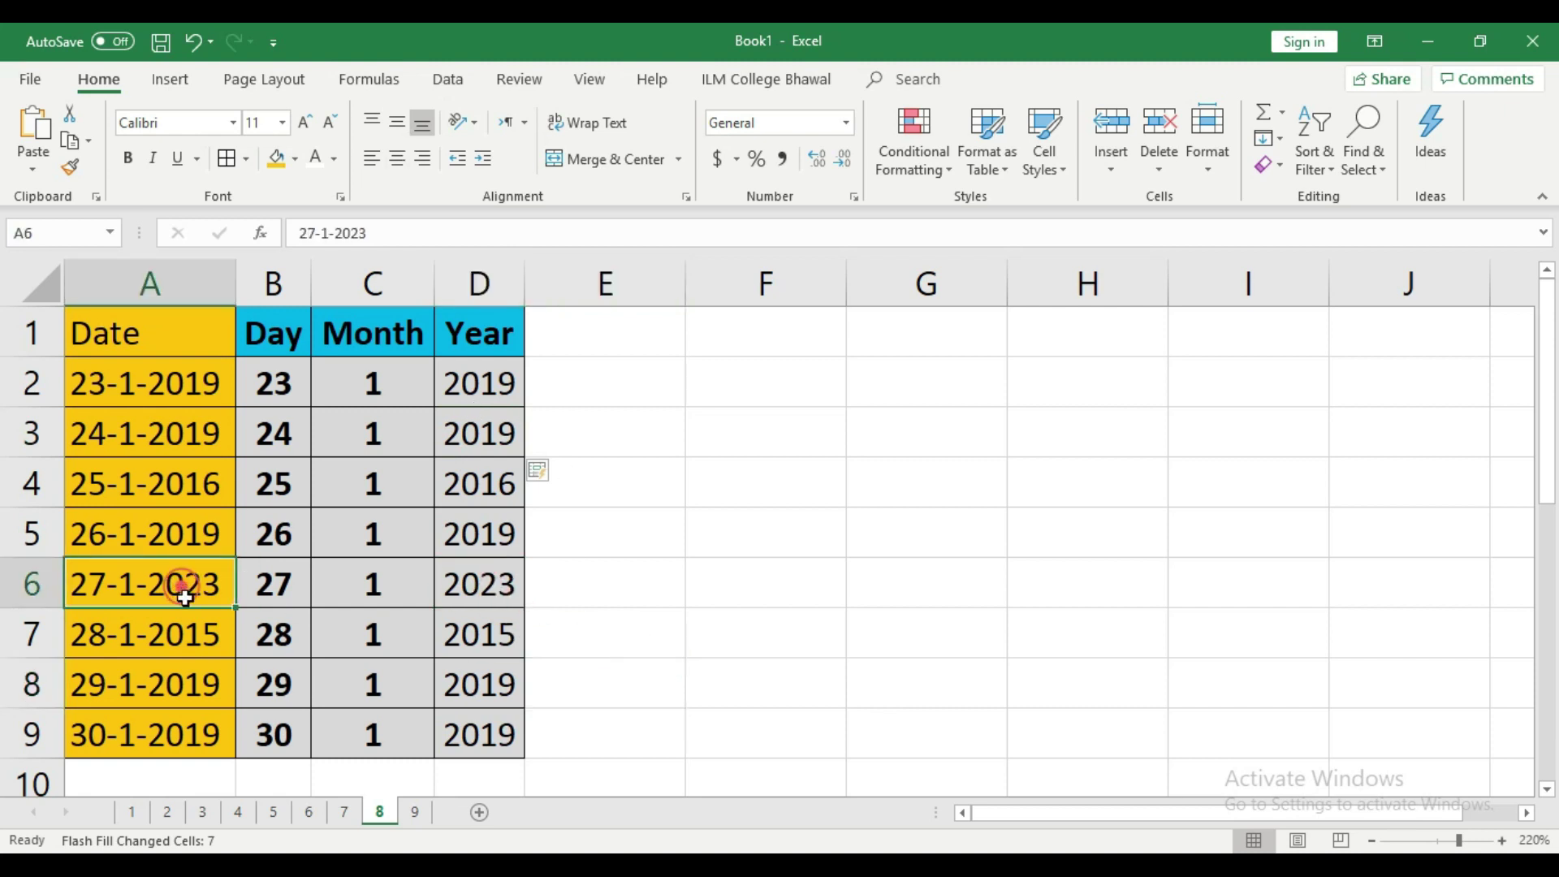
left_click(276, 585)
left_click(373, 585)
left_click(478, 584)
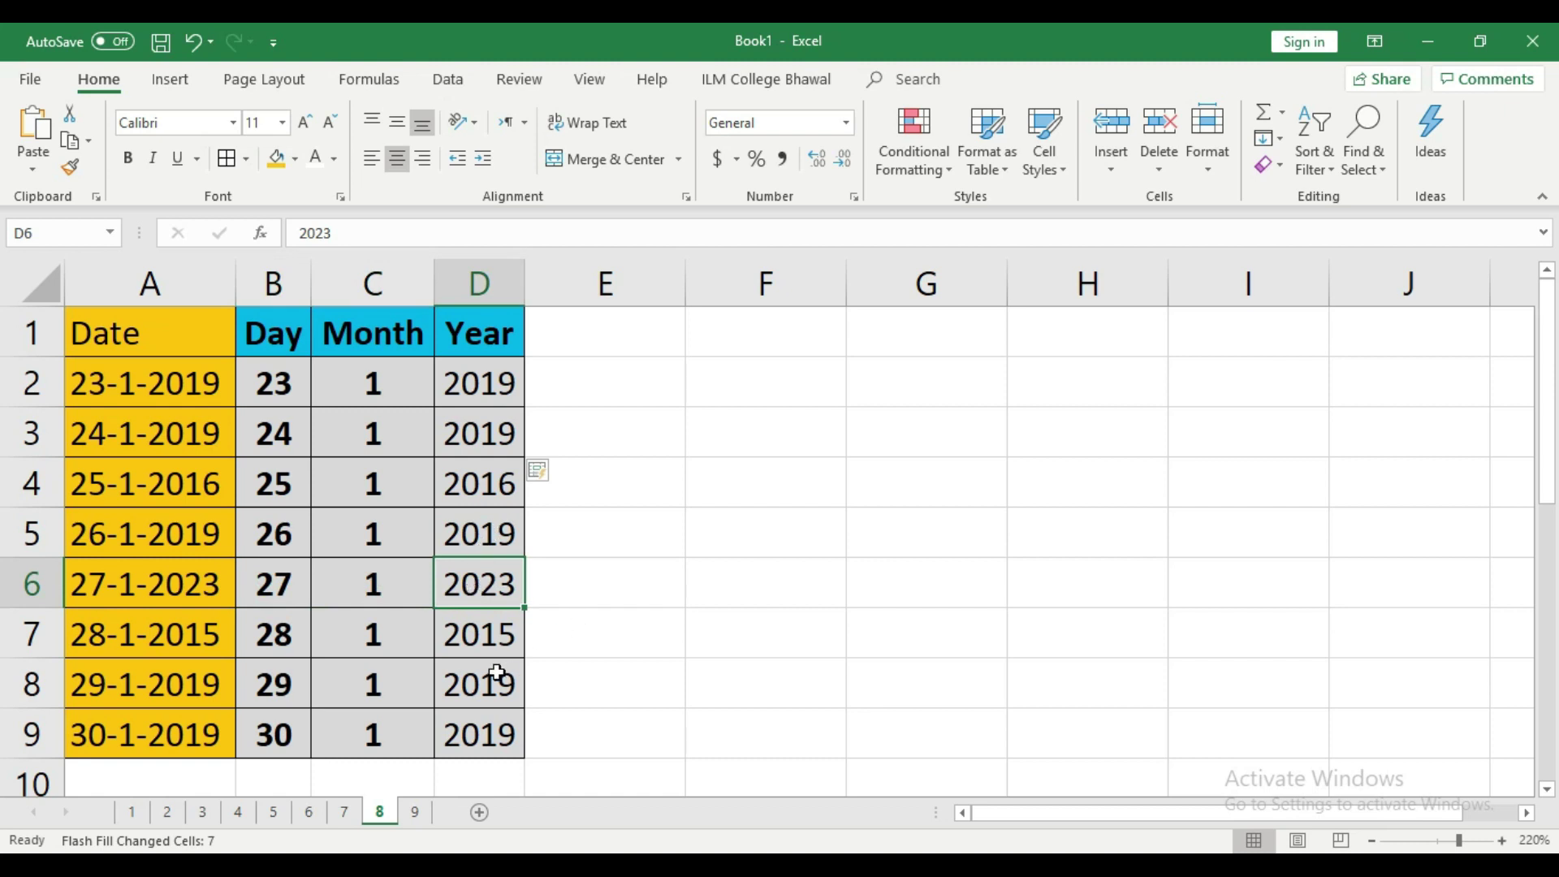
- Switch to sheet 9 and zoom in on the code table
left_click(416, 812)
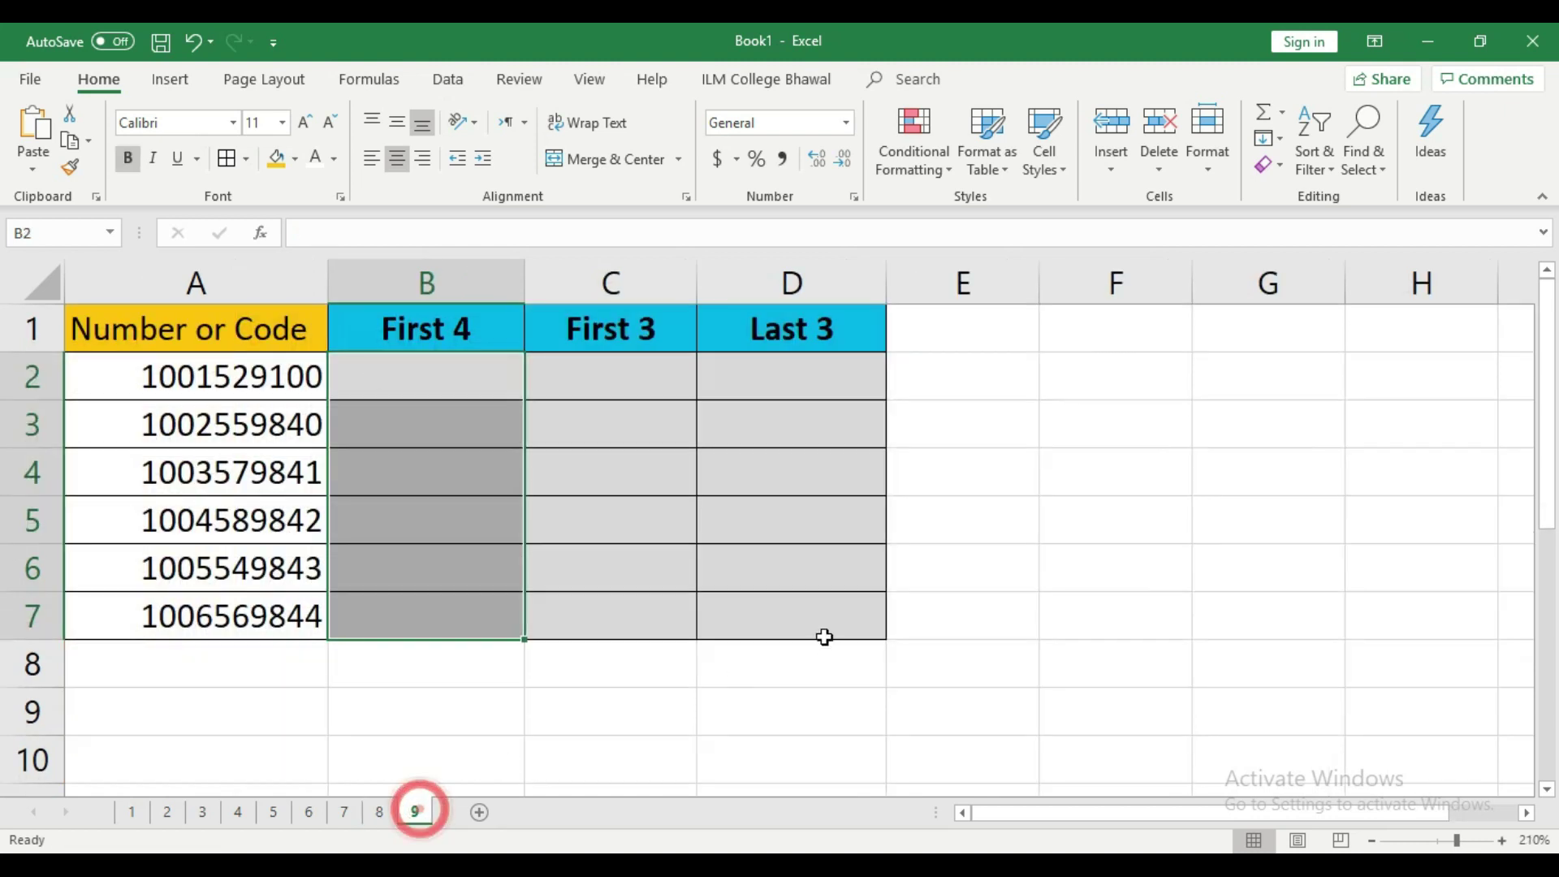
left_click(1005, 617)
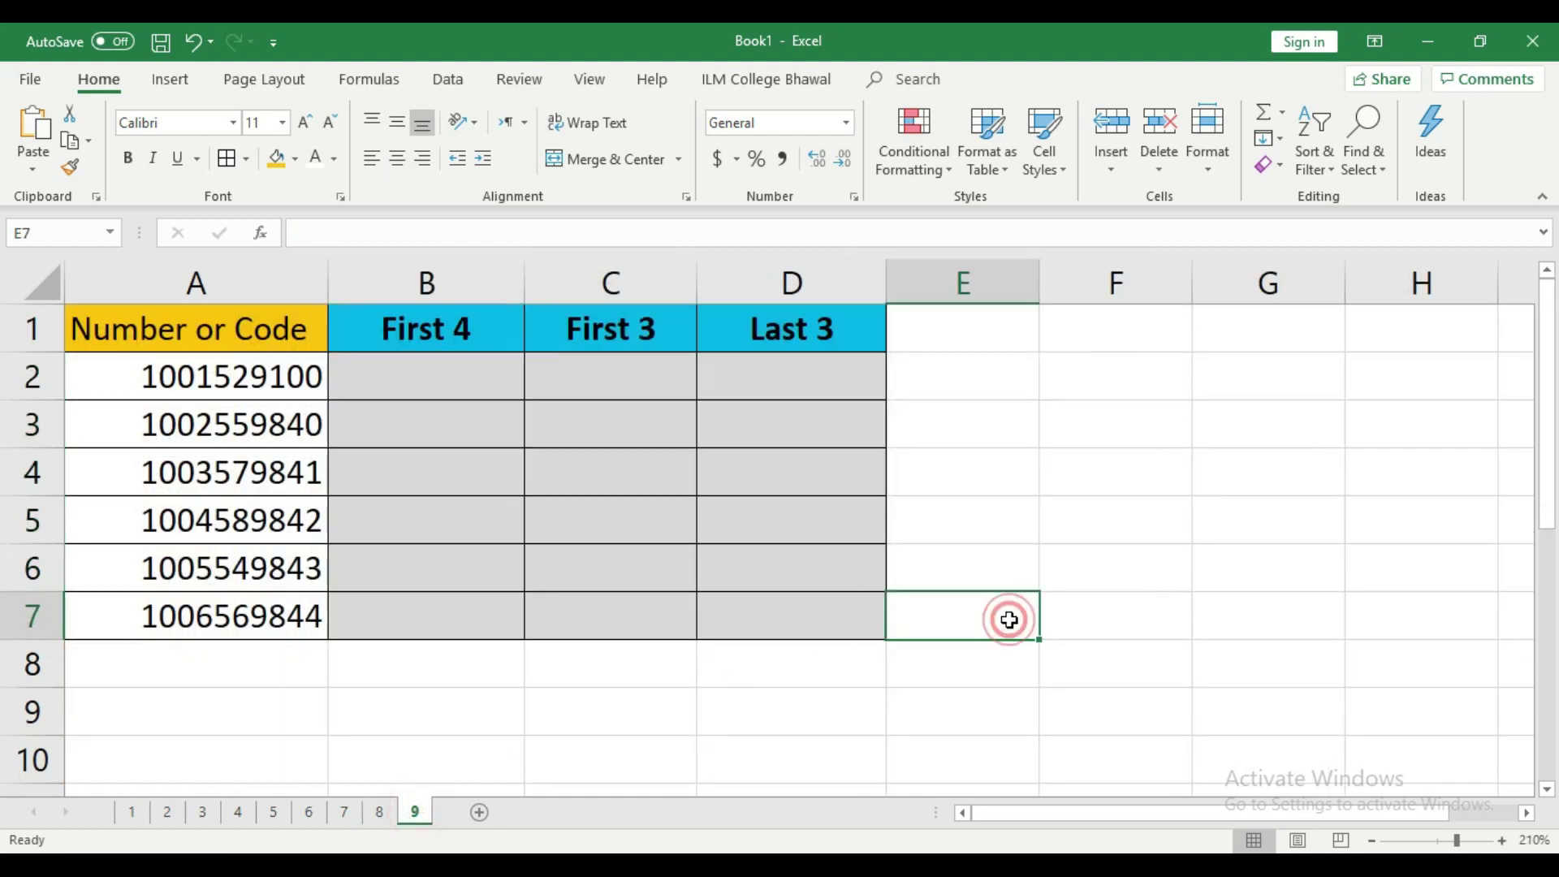
left_click(299, 386)
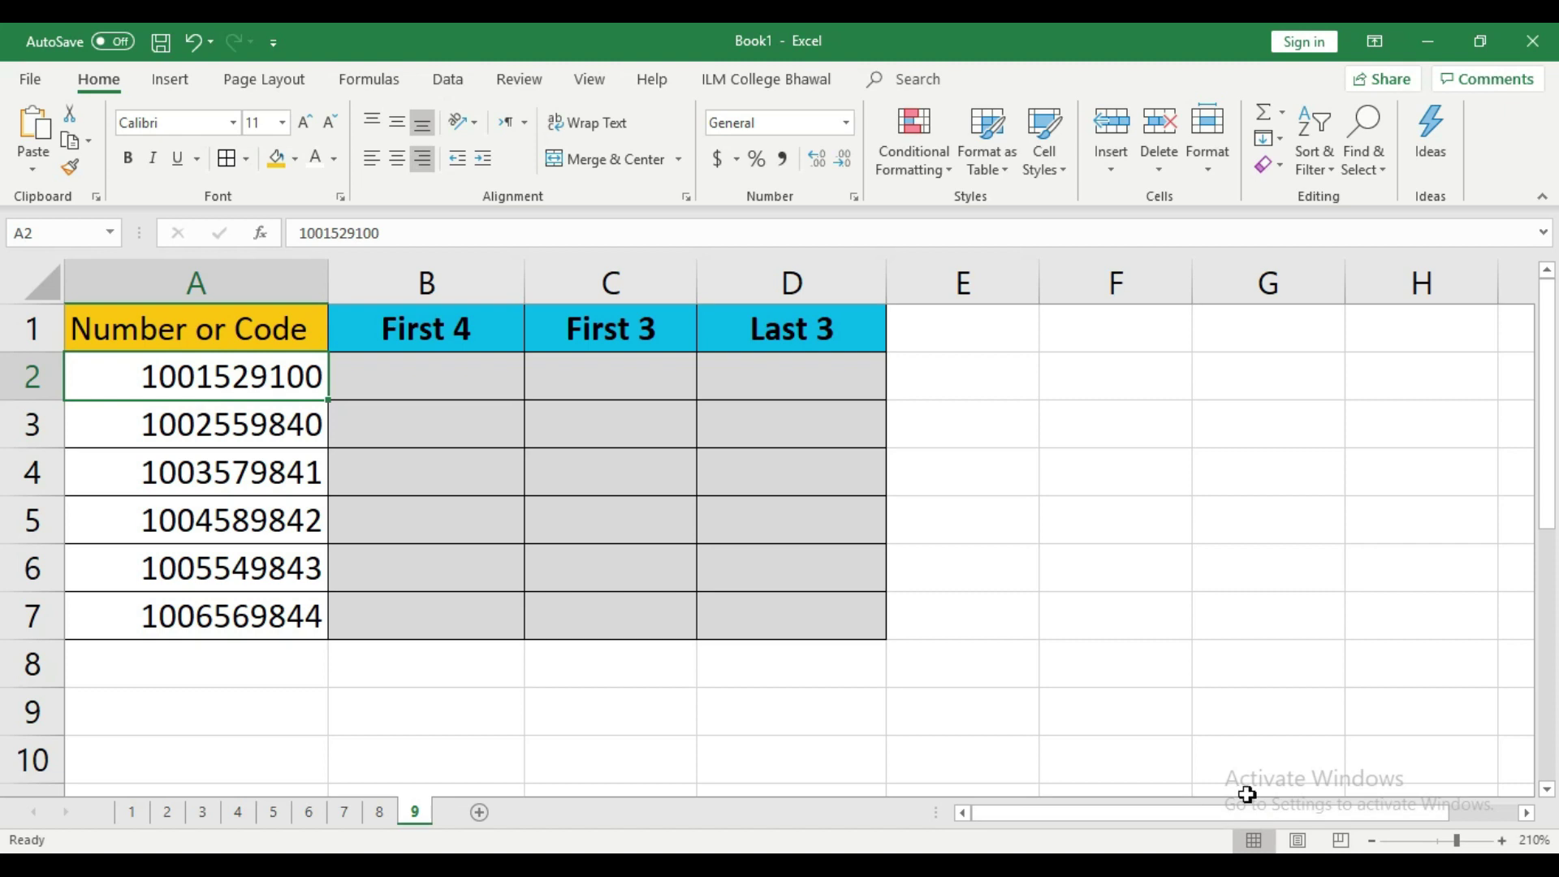
double_click(1500, 841)
scroll(1021, 588, "up", 1)
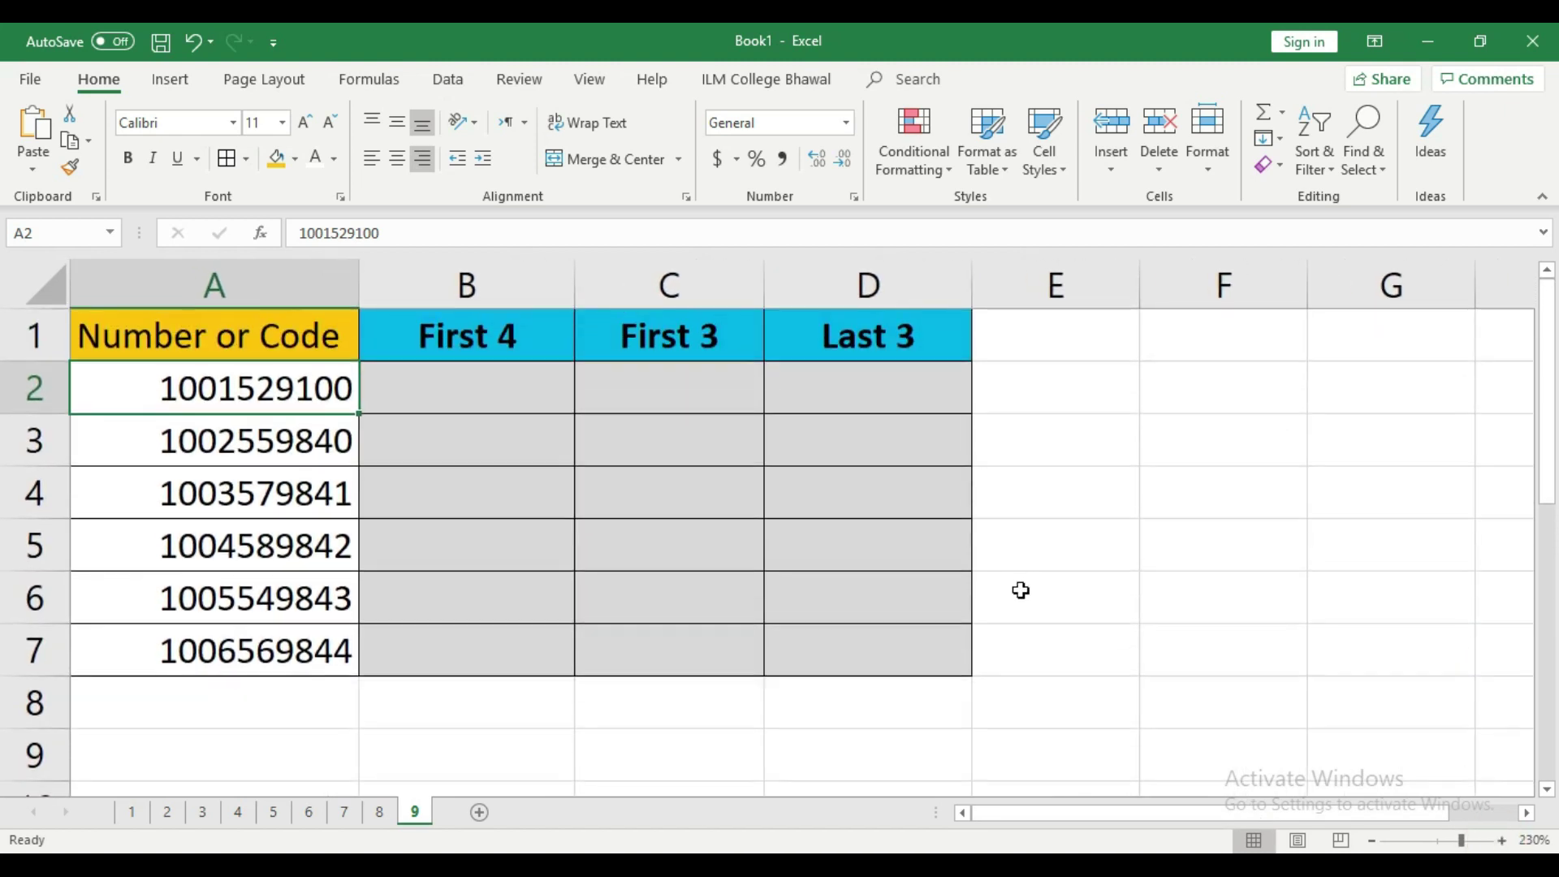
left_click(268, 388)
left_click(278, 389)
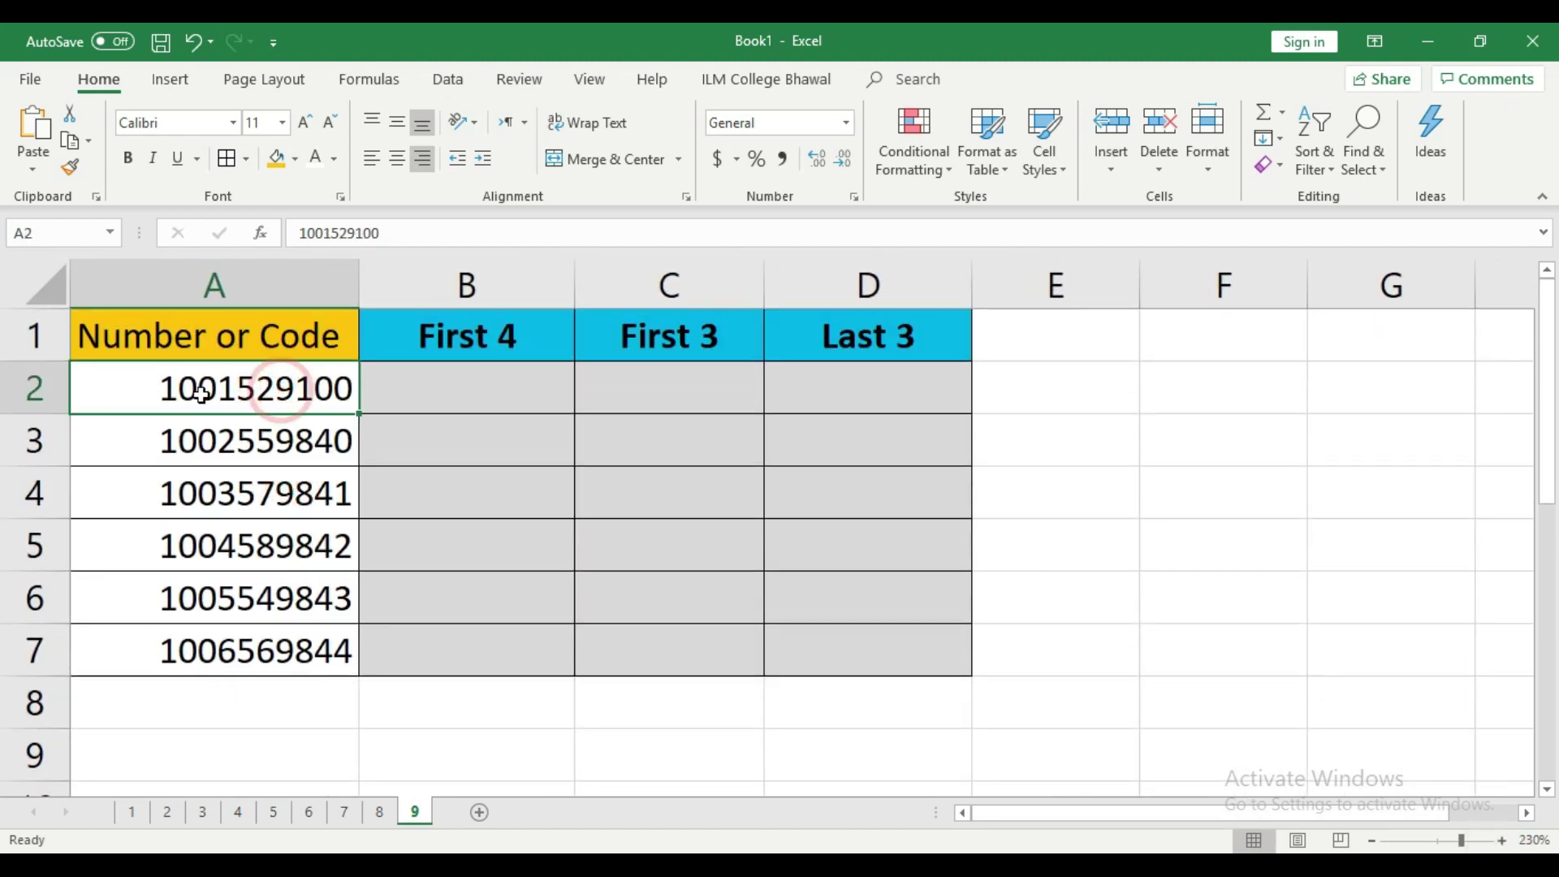
- Enter 1001 in B2 and Flash Fill the First 4 column
left_click(504, 392)
type("1")
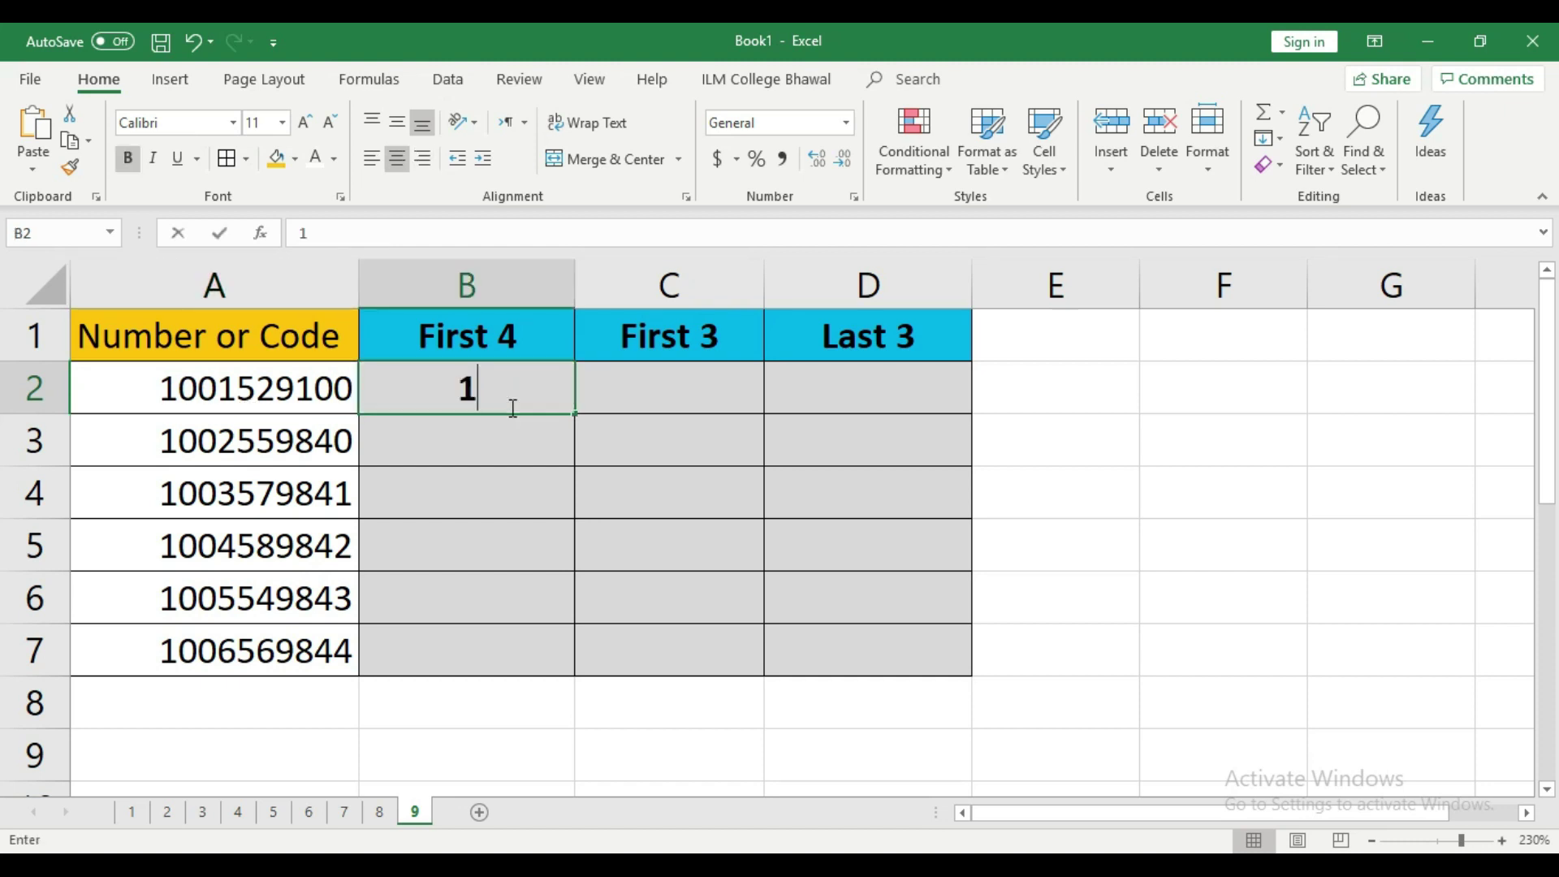
type("001")
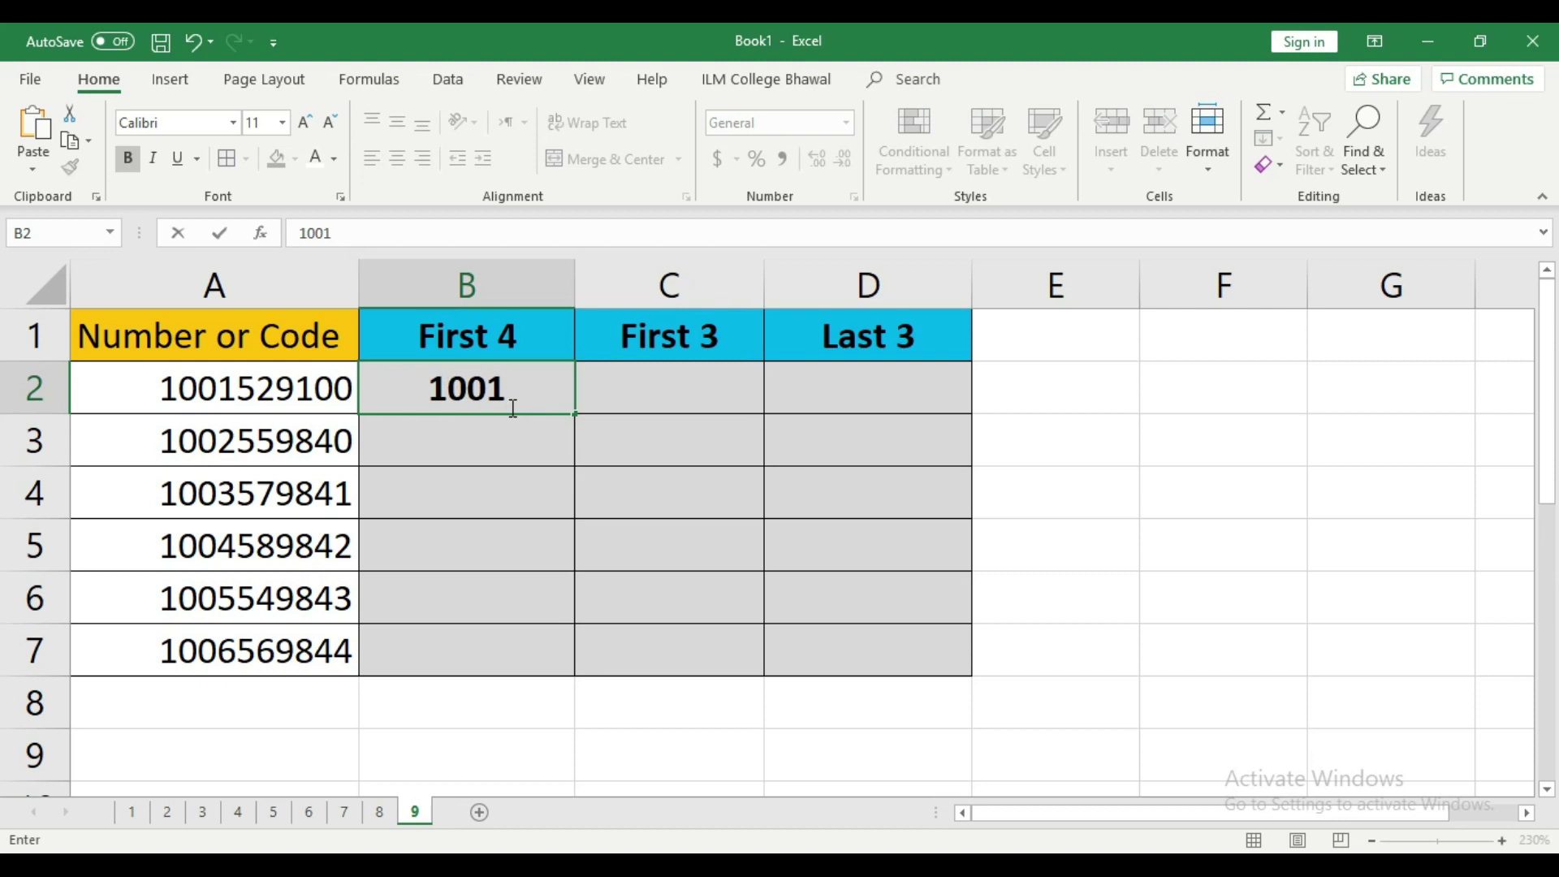
key("Return")
key("ctrl+e")
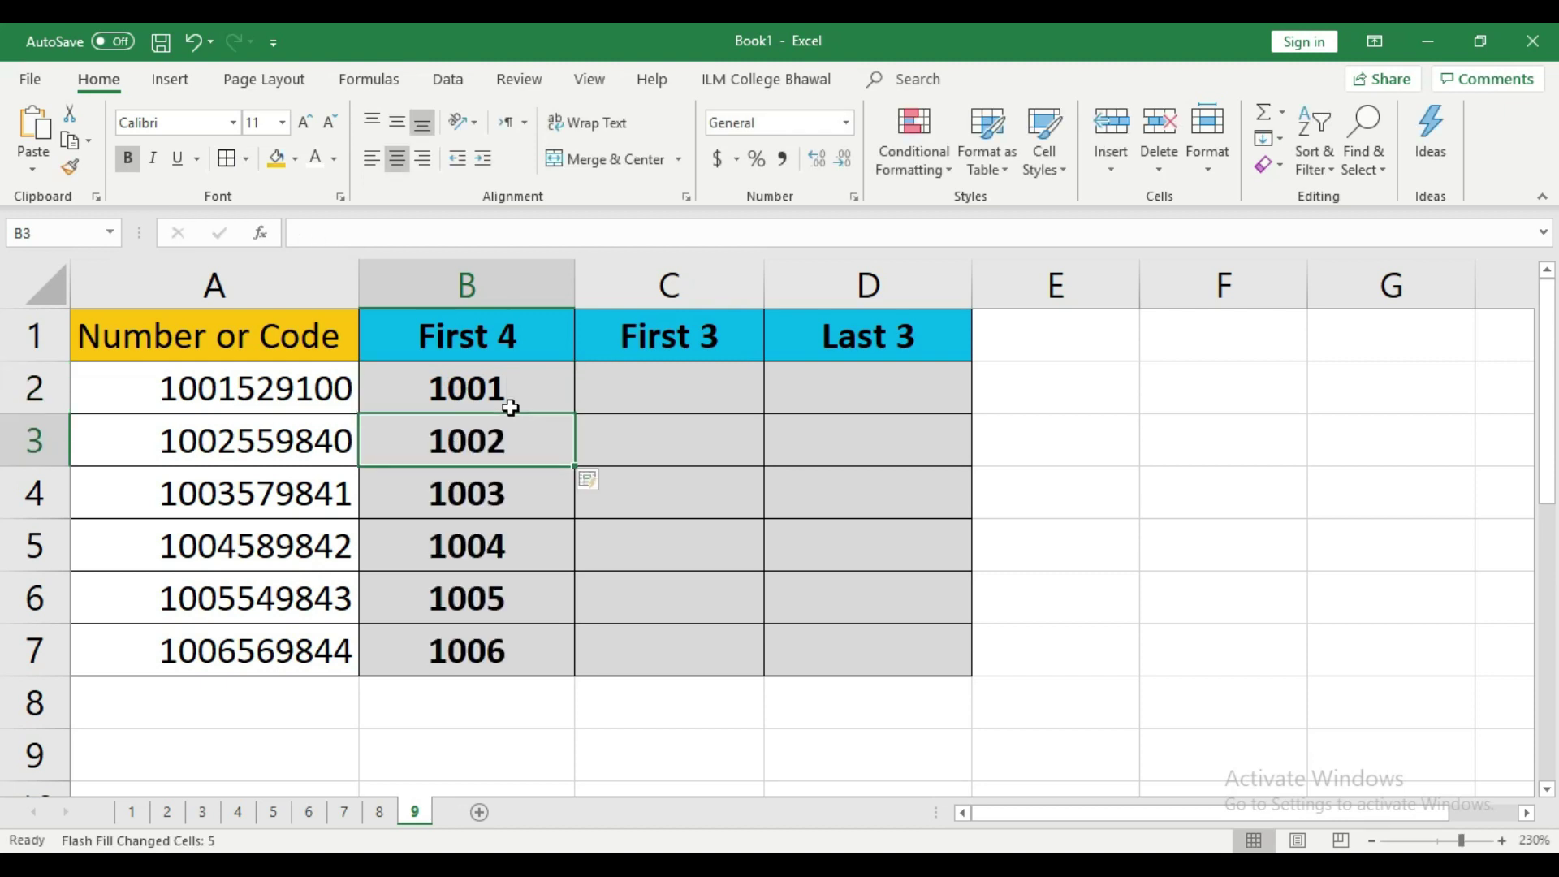
- Enter 100 in C2 and Flash Fill the First 3 column
left_click(673, 372)
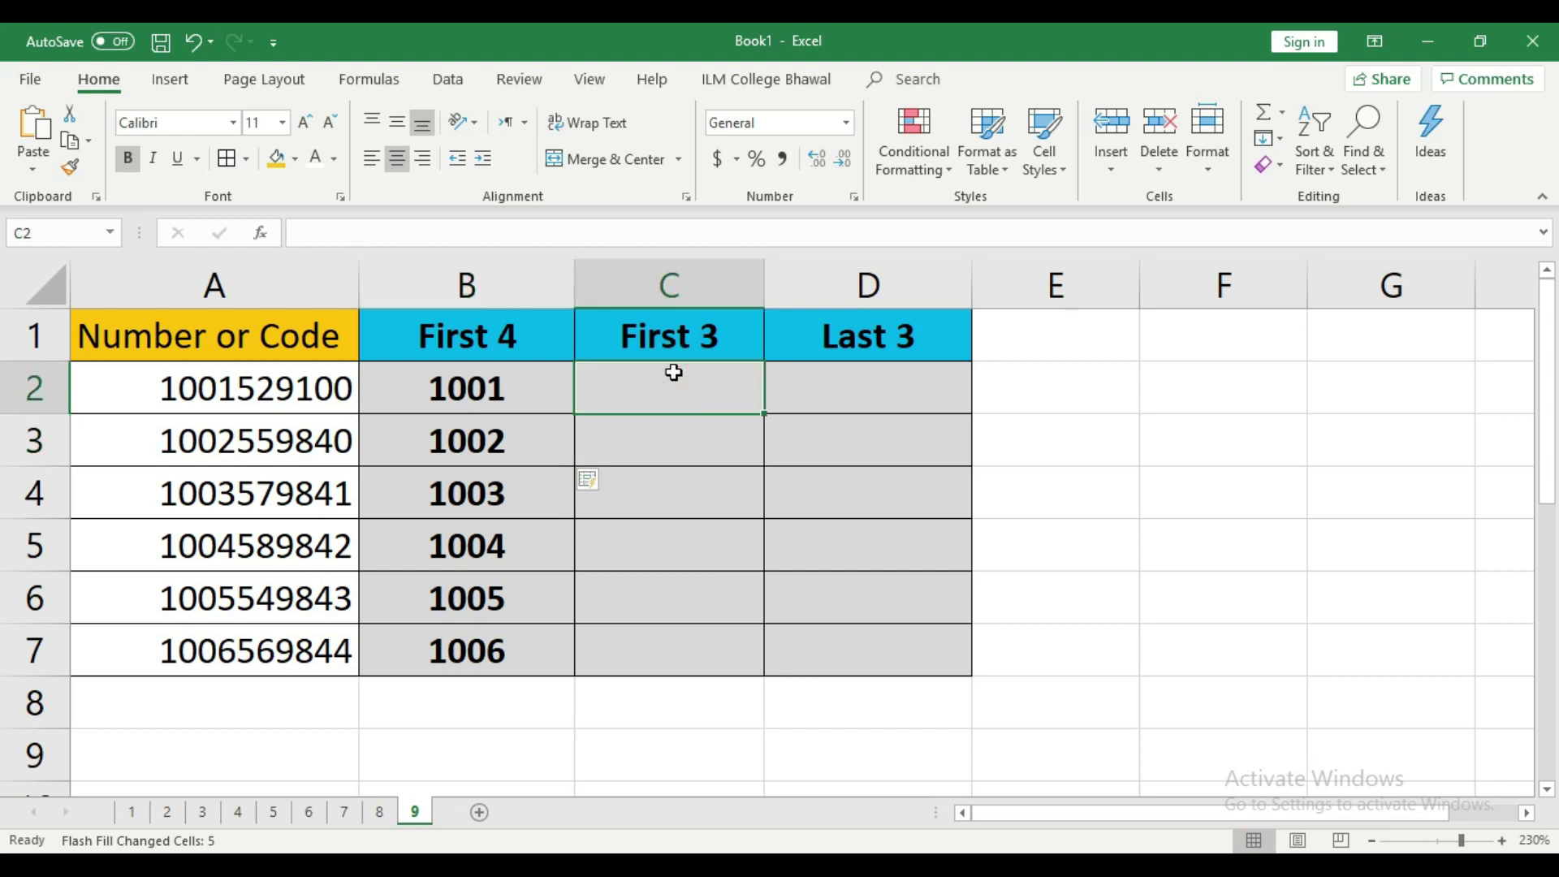
type("100")
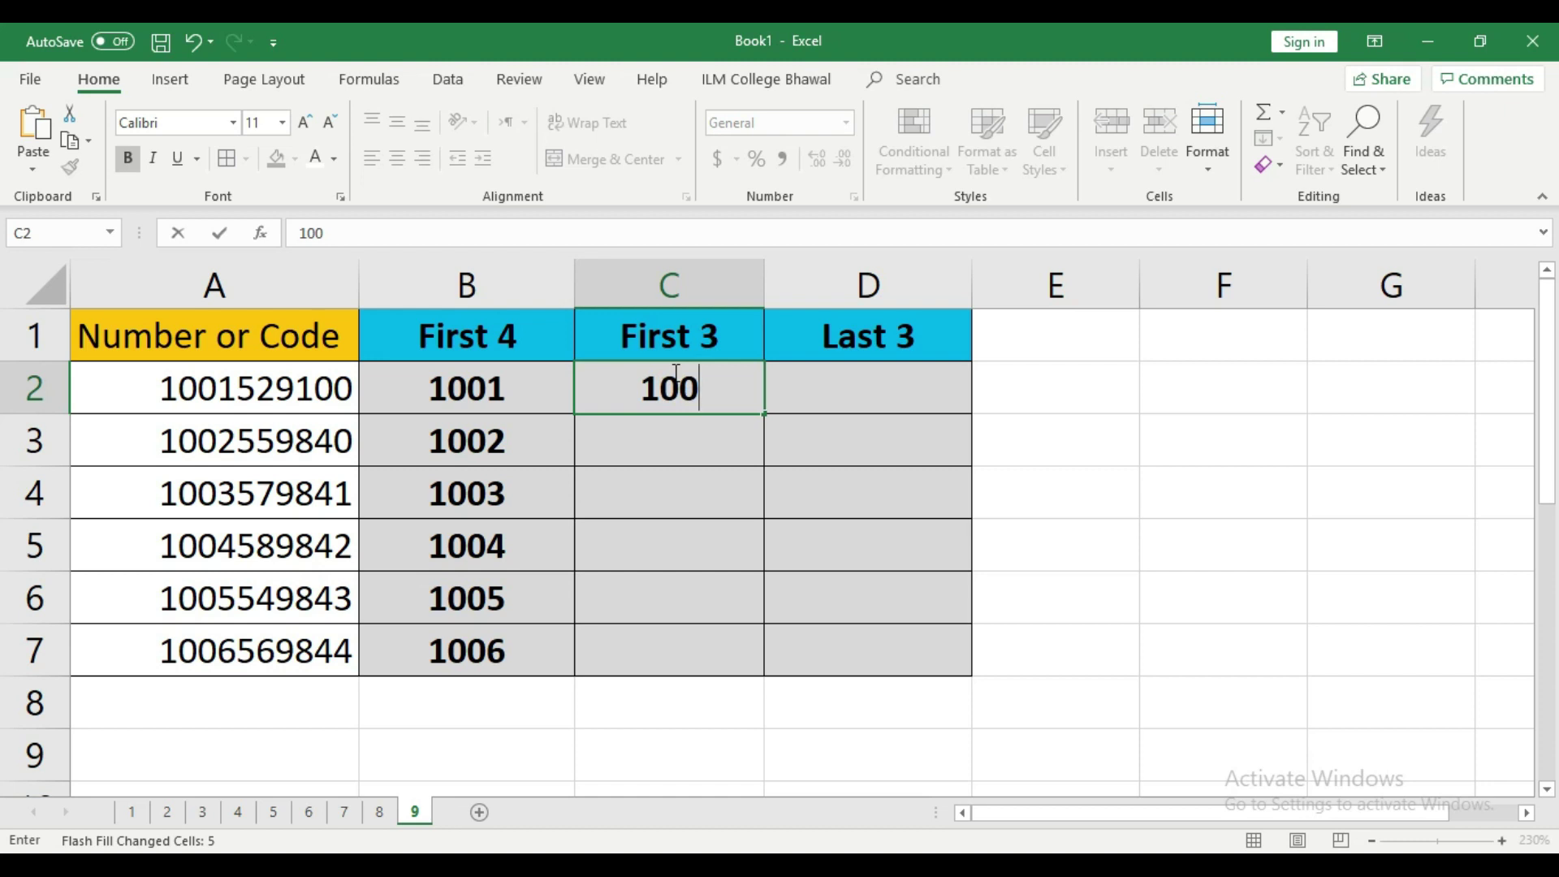
left_click(708, 445)
left_click(725, 395)
key("Down")
key("ctrl+e")
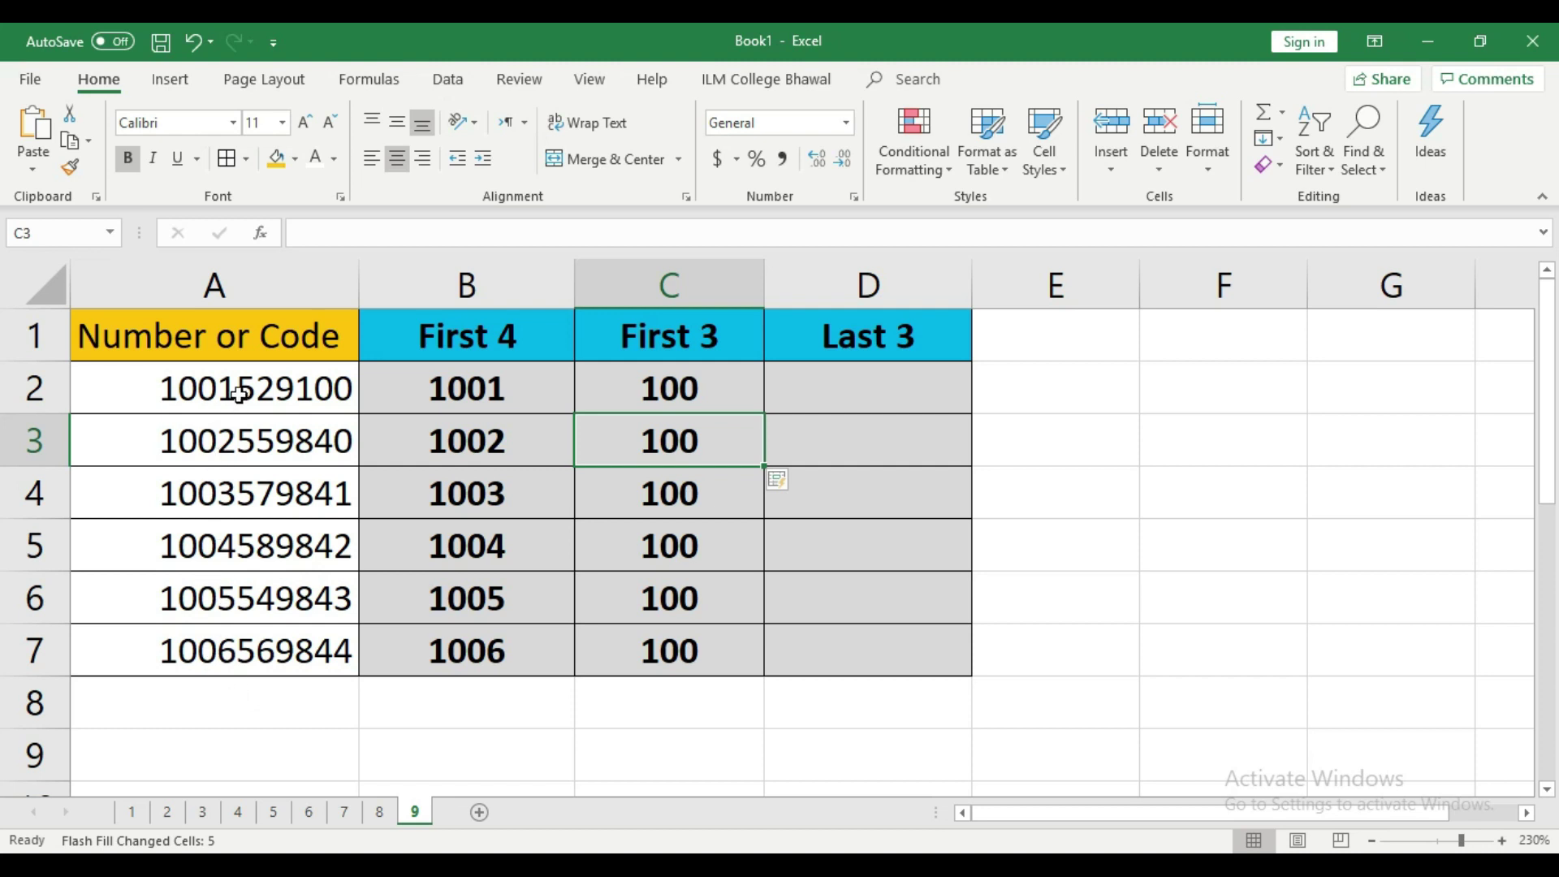
- Enter 100 as the first code's last three digits and Flash Fill the Last 3 column
left_click(349, 391)
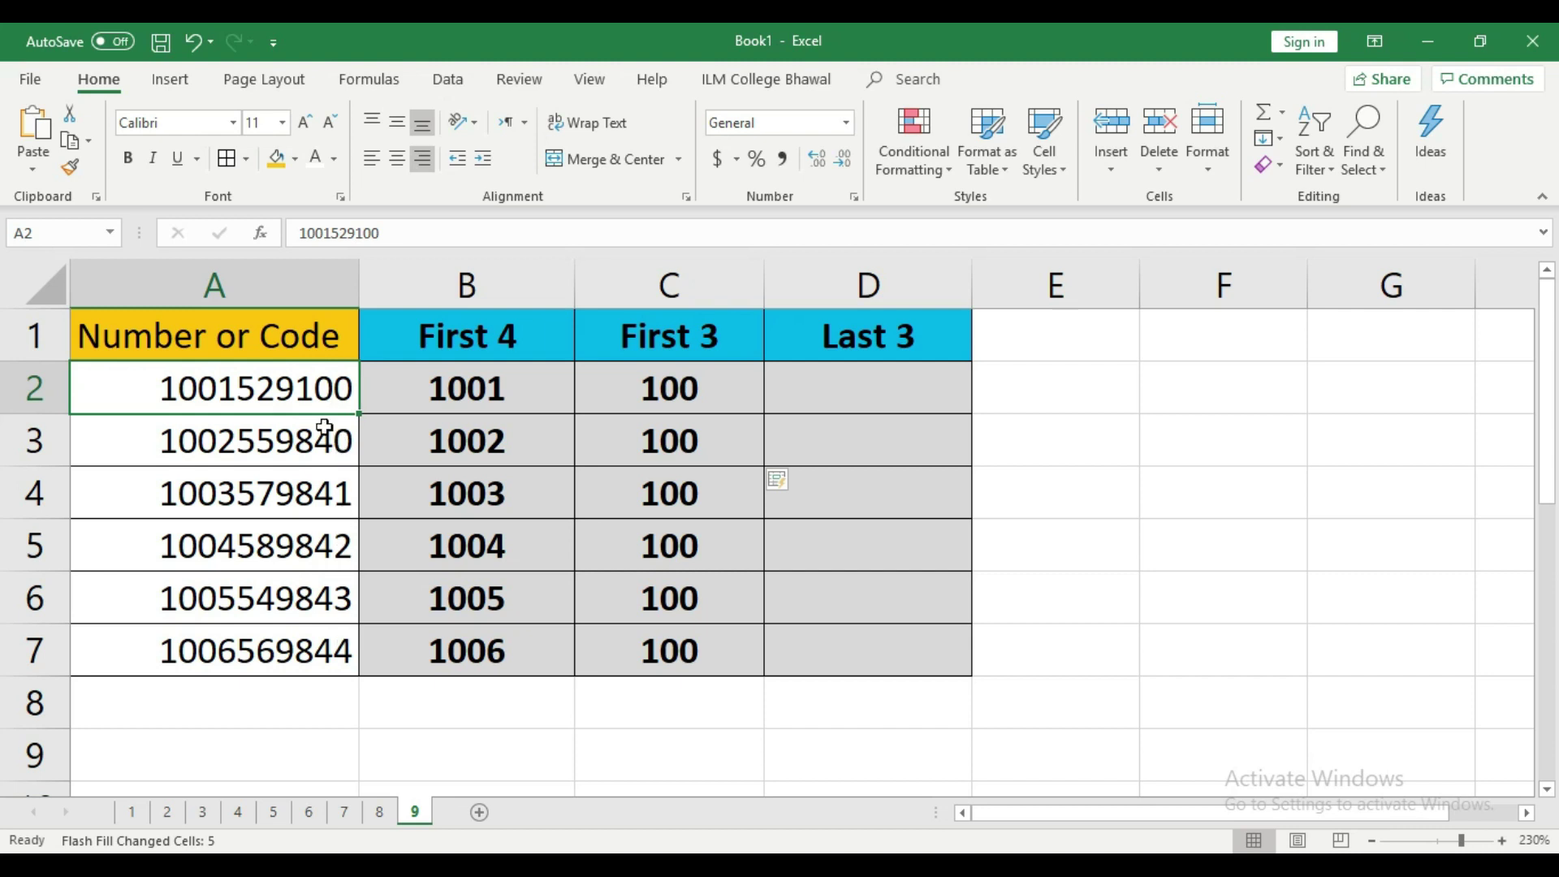
left_click(264, 448)
left_click(298, 389)
left_click(823, 388)
type("100")
left_click(867, 429)
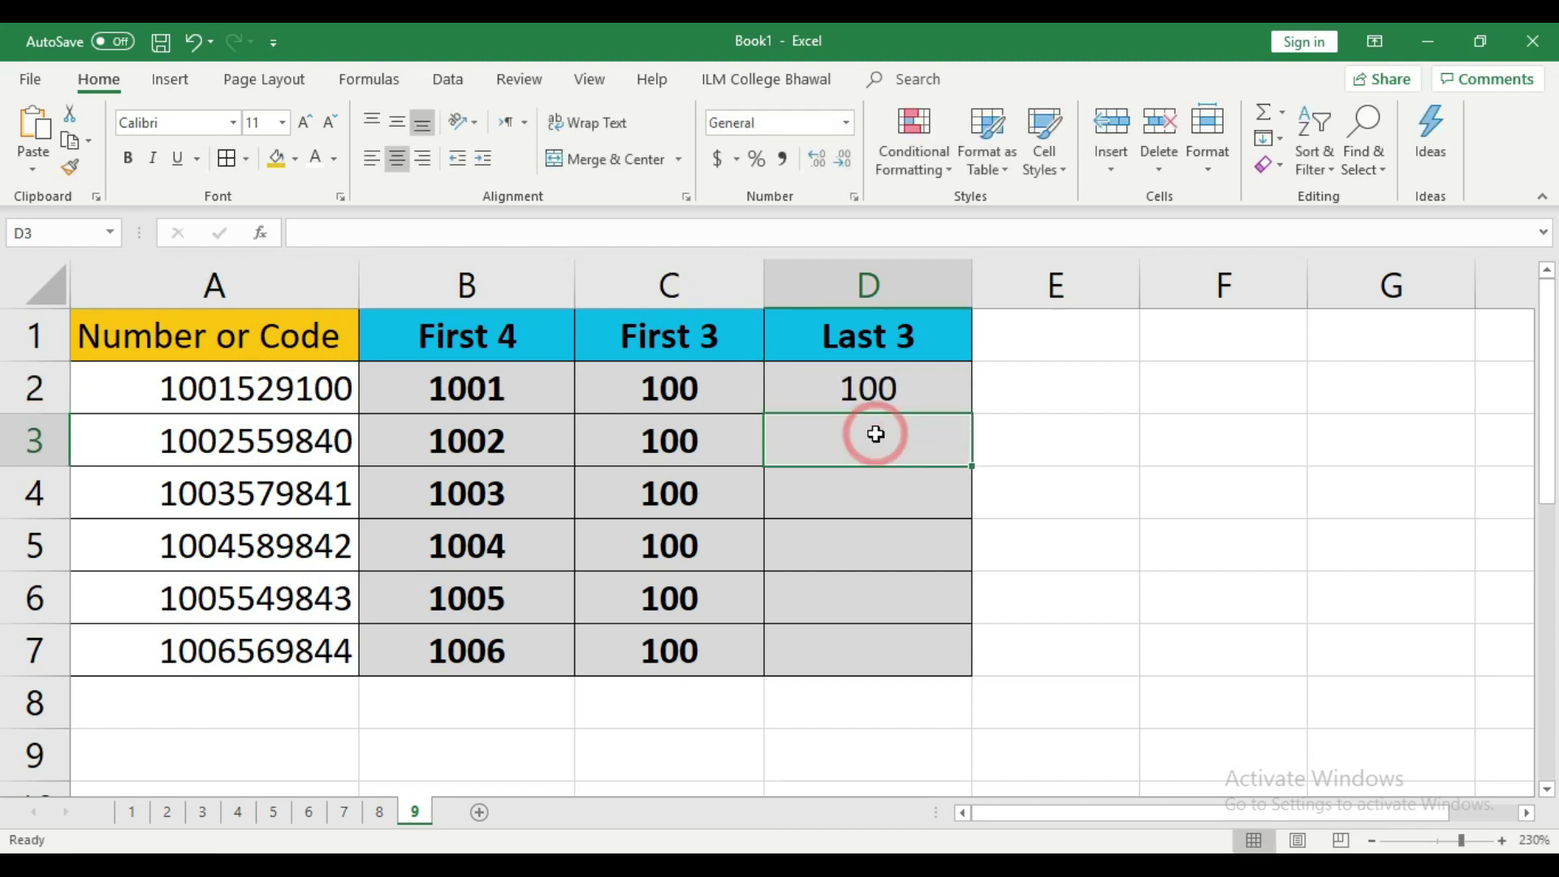
key("ctrl+e")
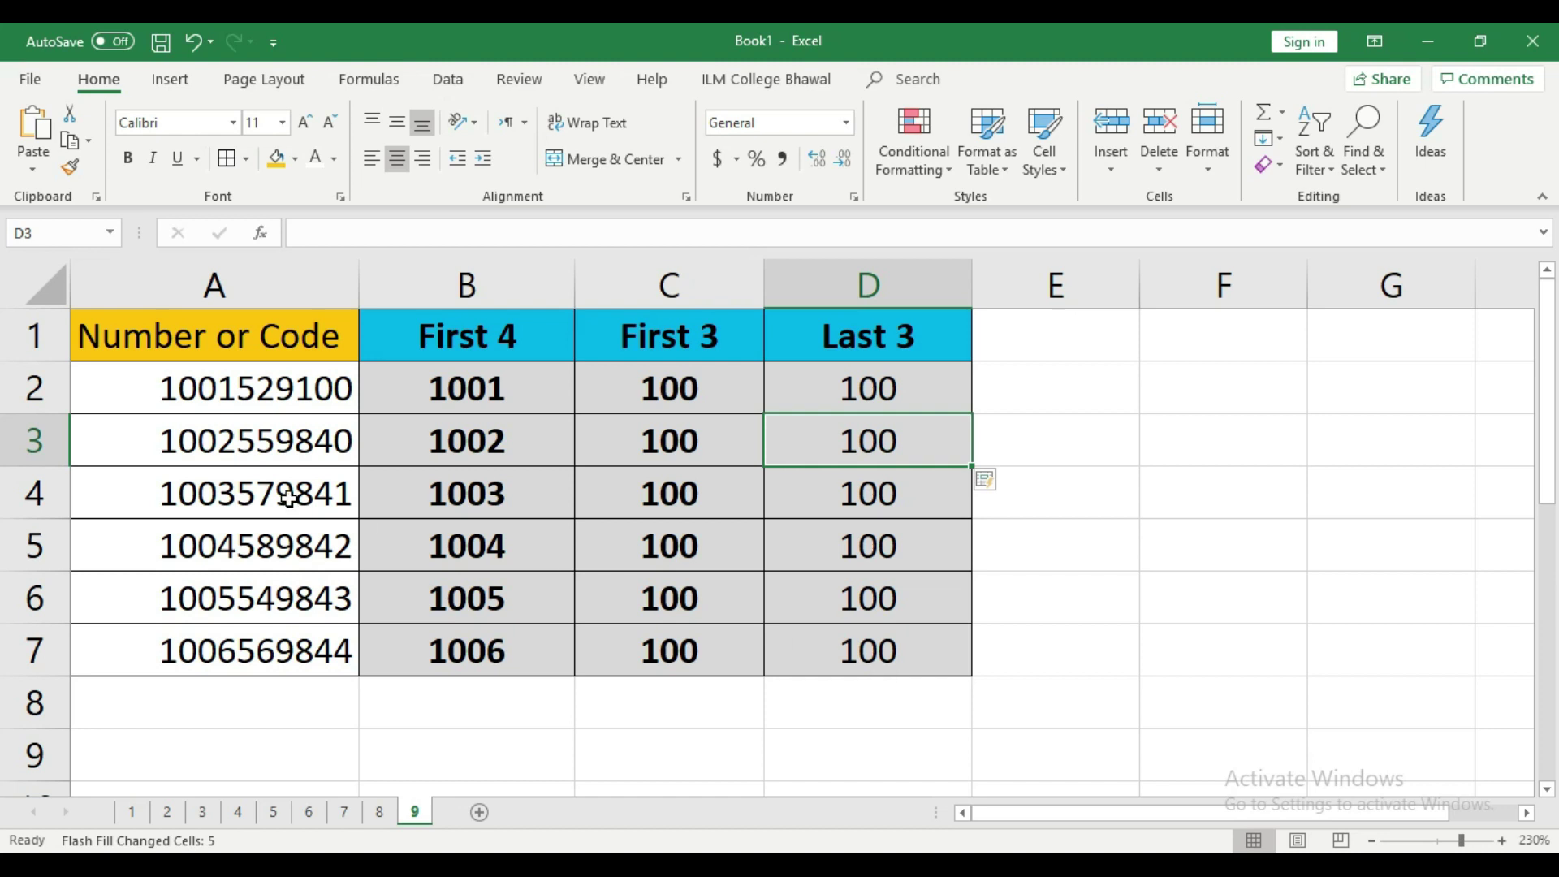
- Check the flash-filled Last 3 values against the codes and select the incorrect ones in D2:D7
left_click(172, 387)
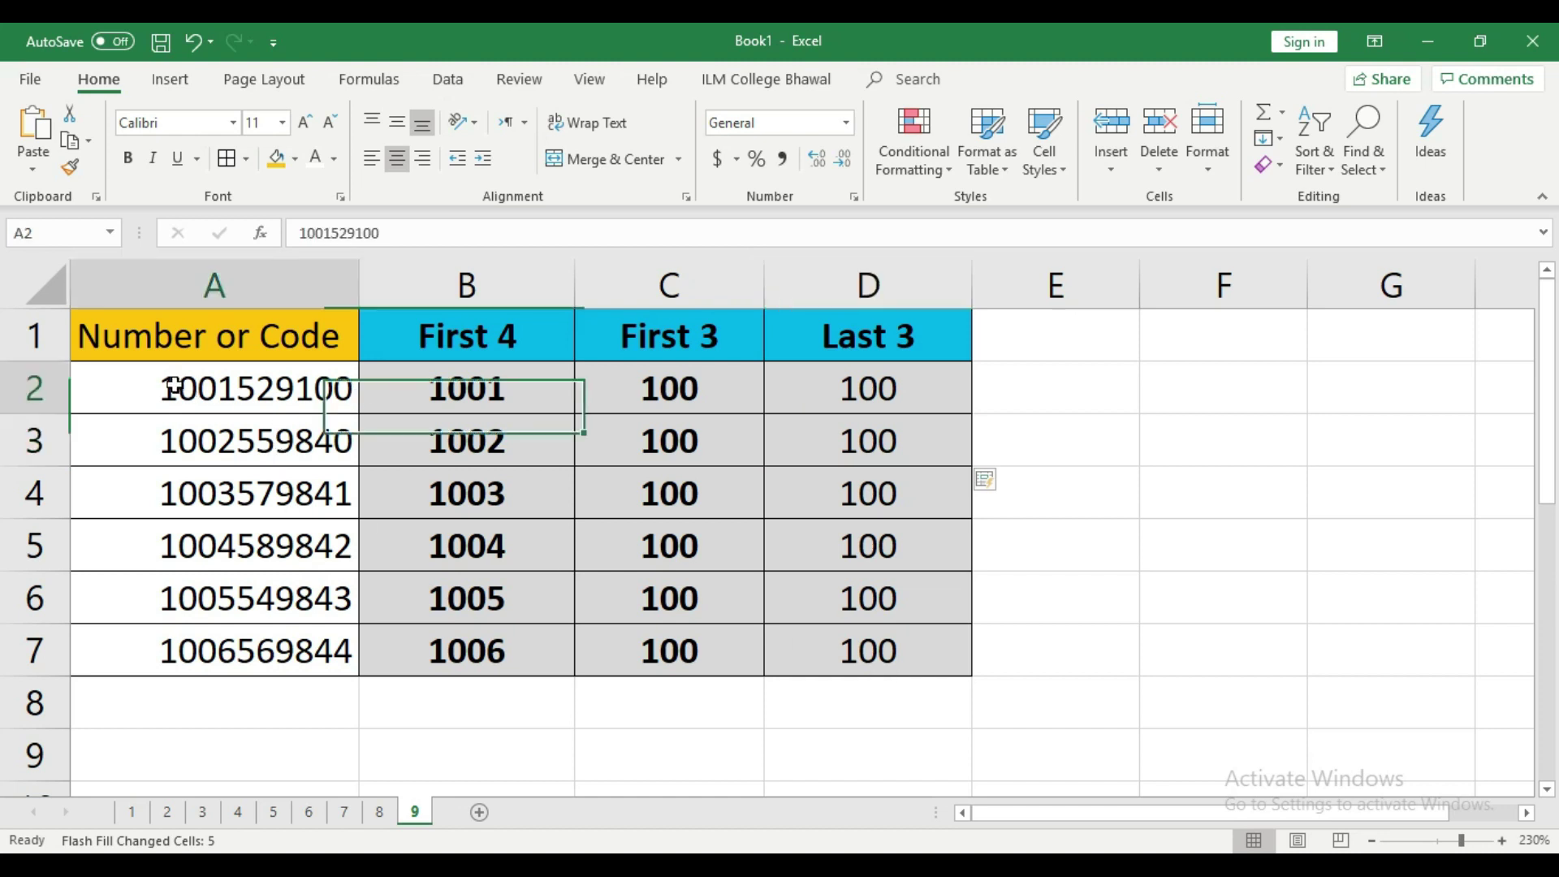
left_click(329, 393)
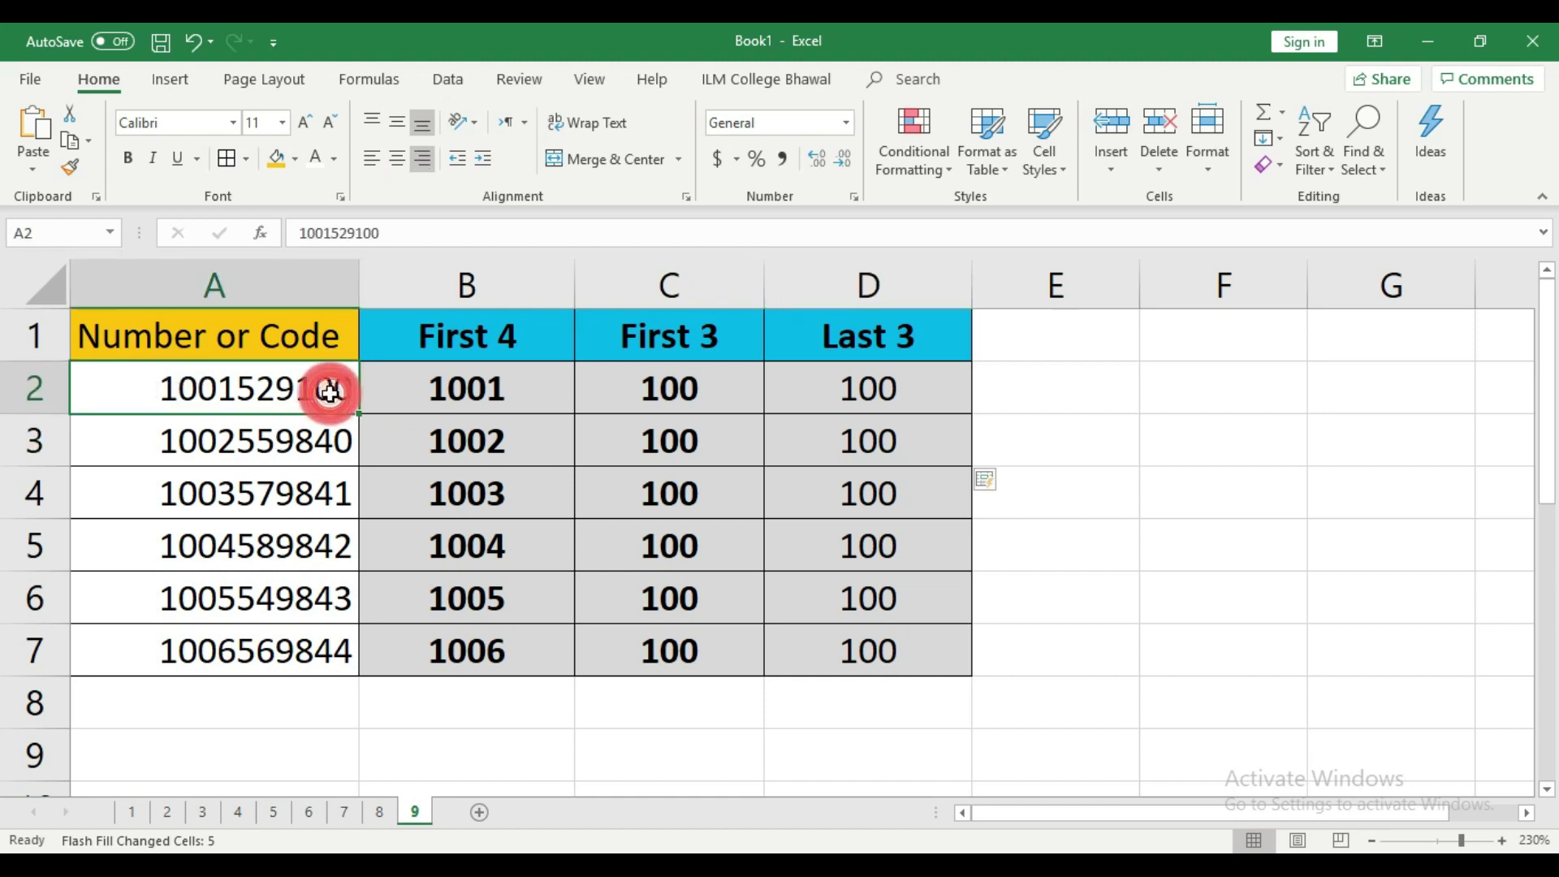
left_click(909, 377)
left_click(908, 438)
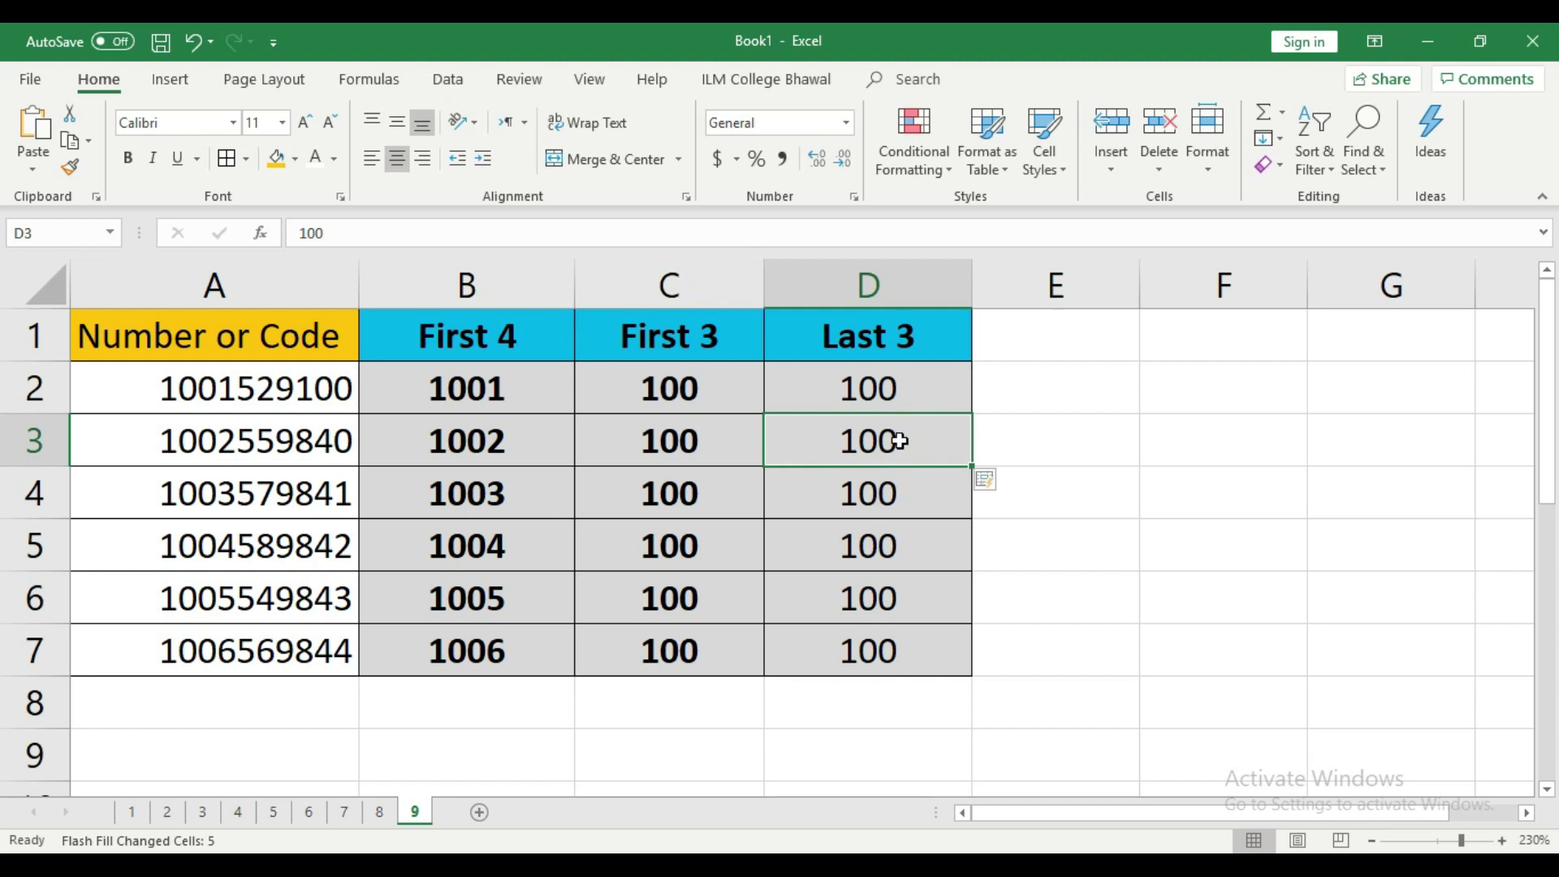
left_click(349, 402)
left_click_drag(875, 402, 885, 650)
- Re-enter 100 and 840 as examples, then Flash Fill 841 to 844 into the remaining rows
left_click(887, 393)
type("100")
key("Return")
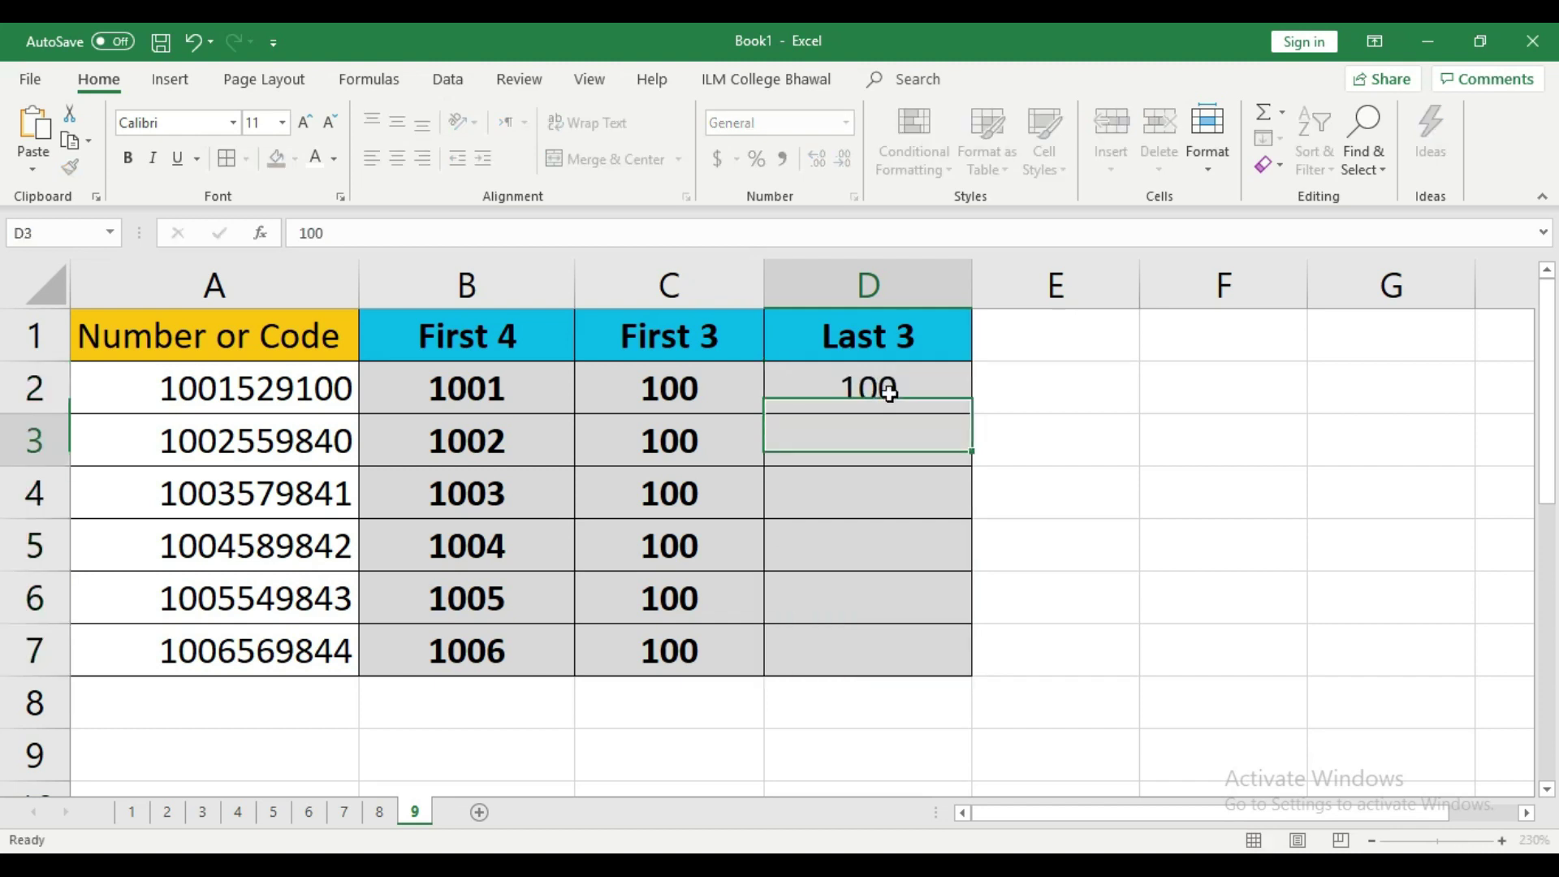
type("840")
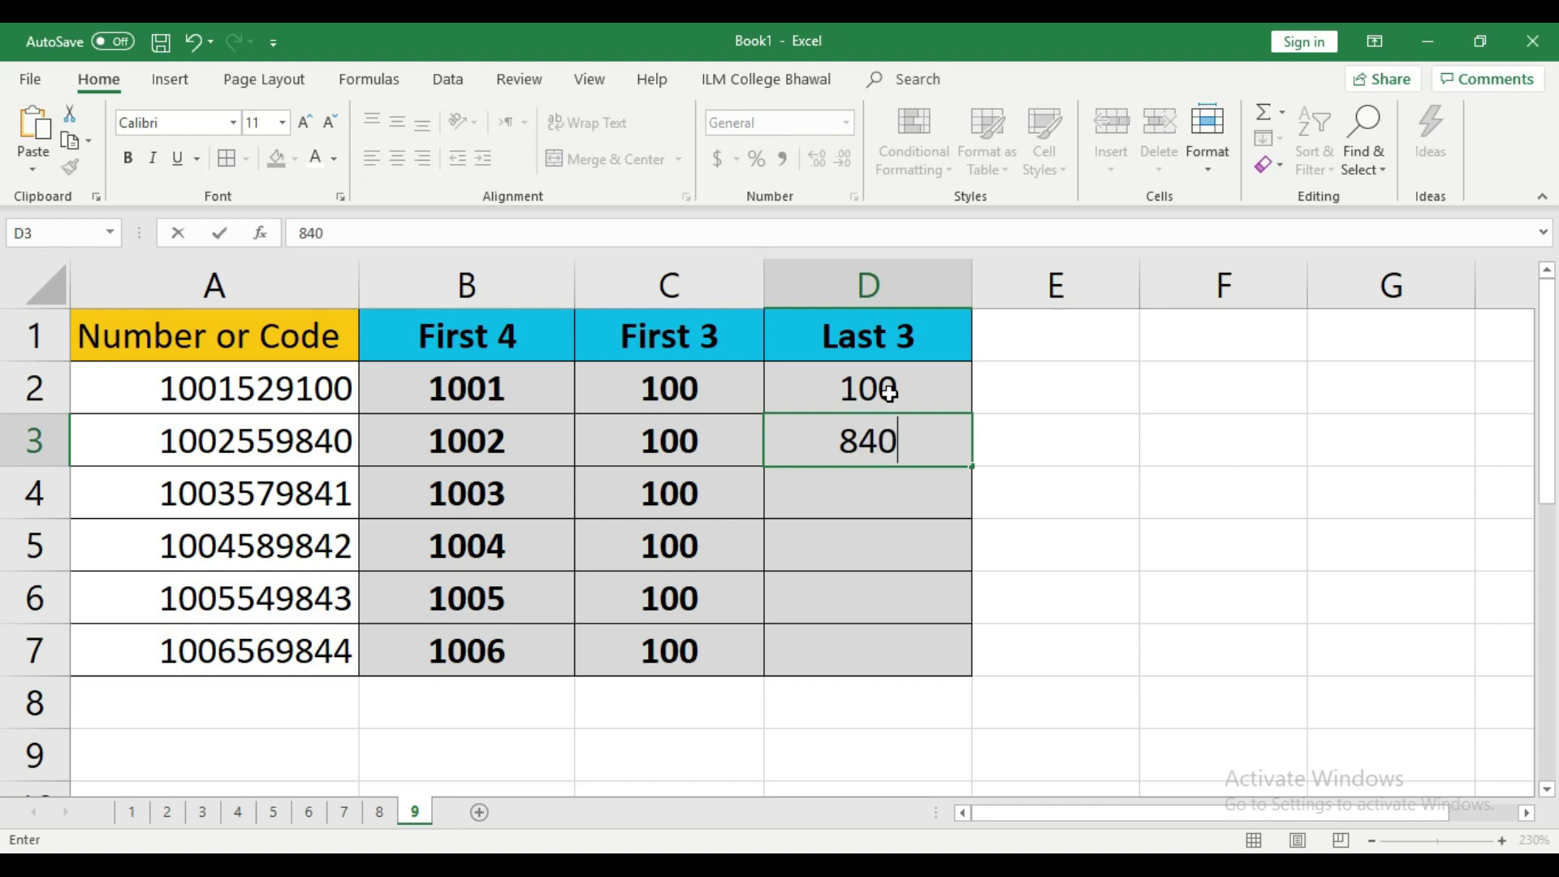
key("Return")
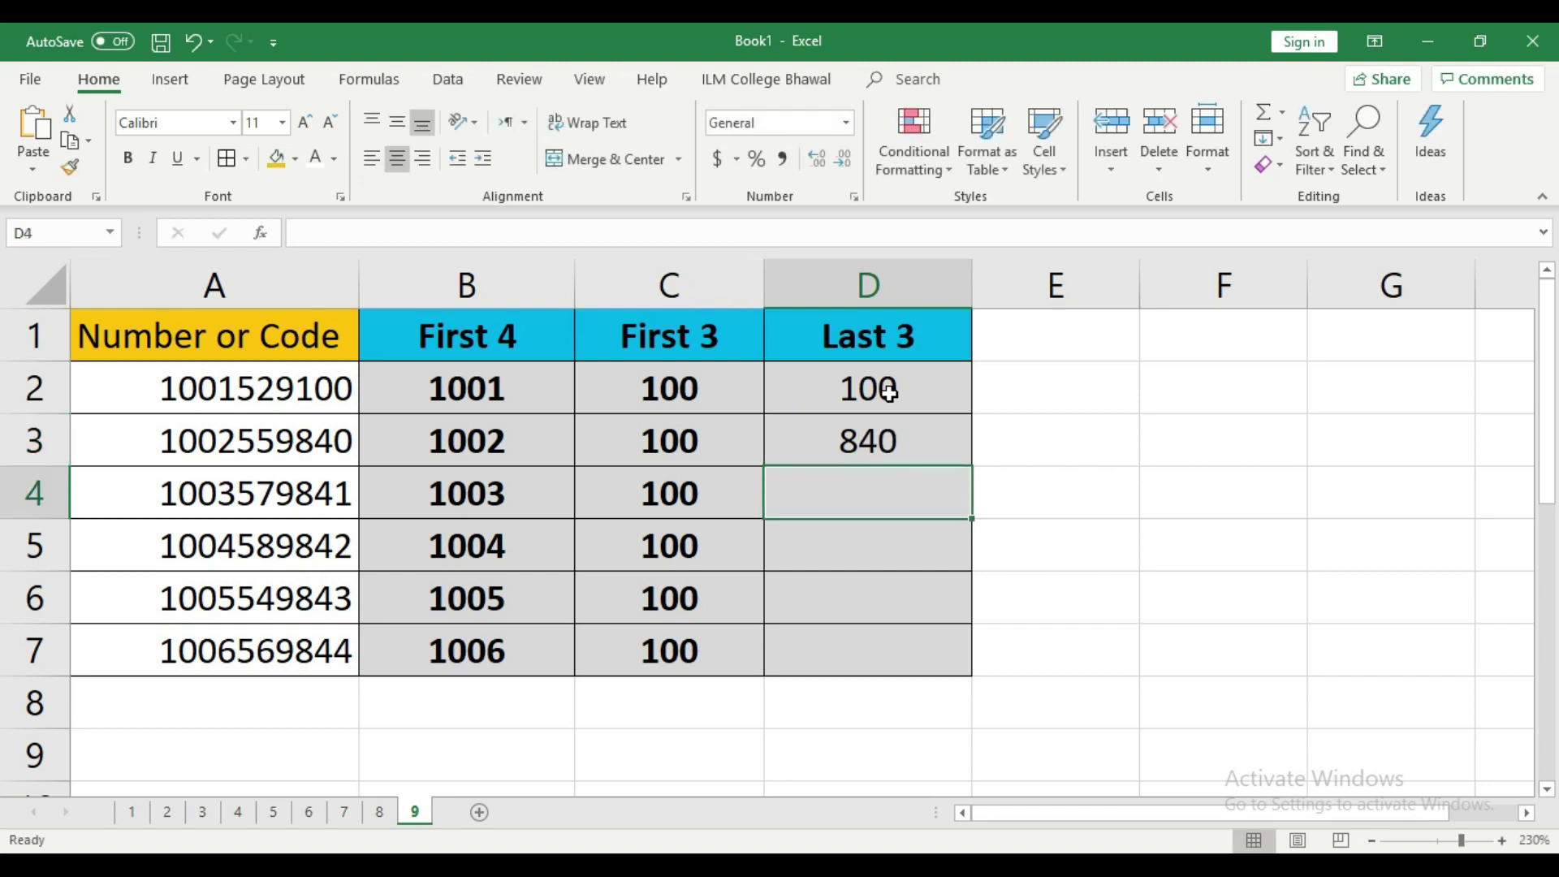
key("ctrl+e")
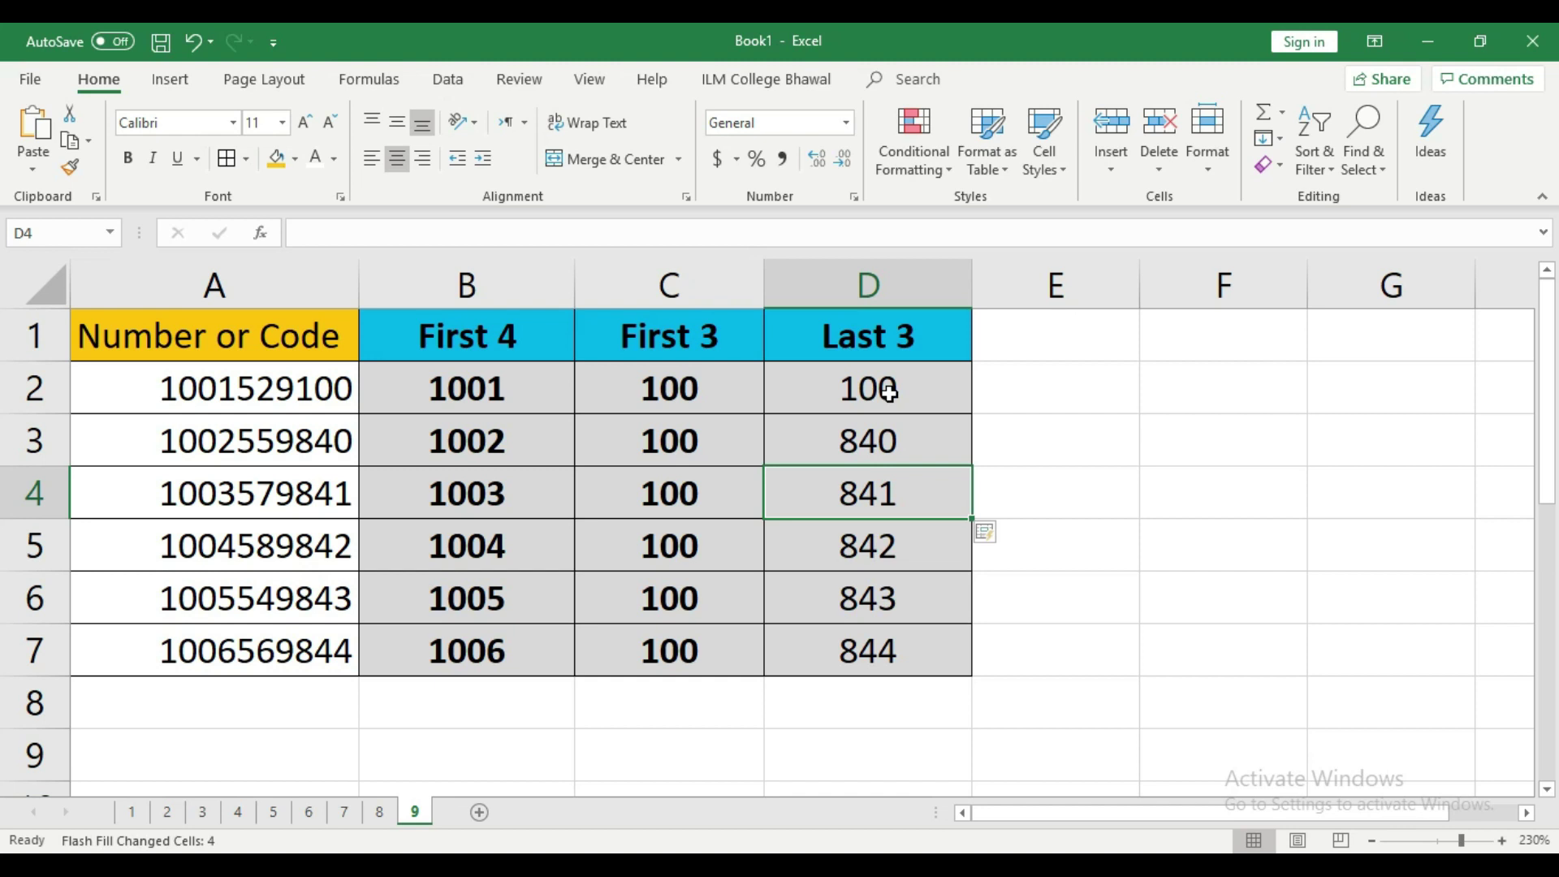